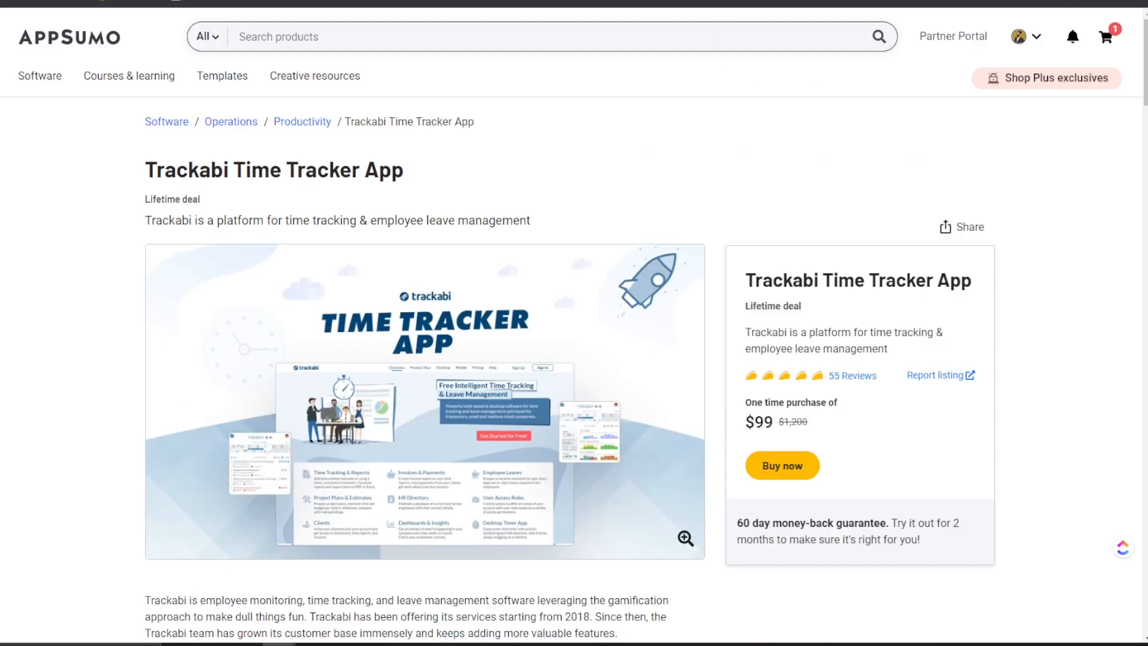
Read through the Trackabi Time Tracker App deal page, covering the description, the At-a-glance details and the plan section
scroll(530, 203, down, 1)
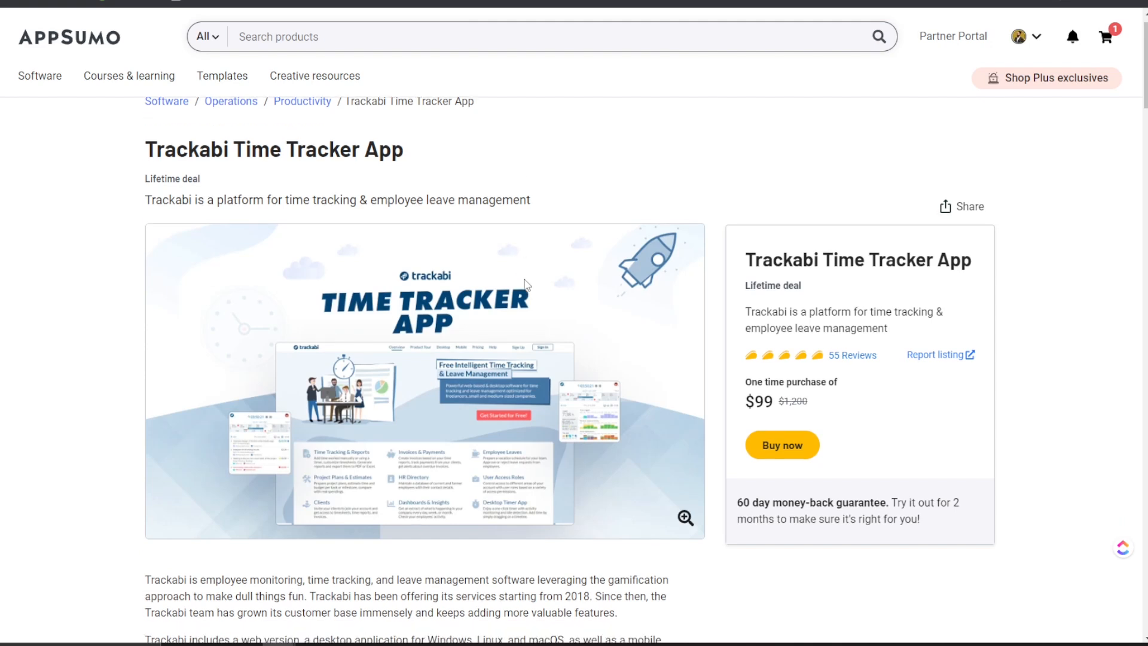
scroll(367, 163, down, 2)
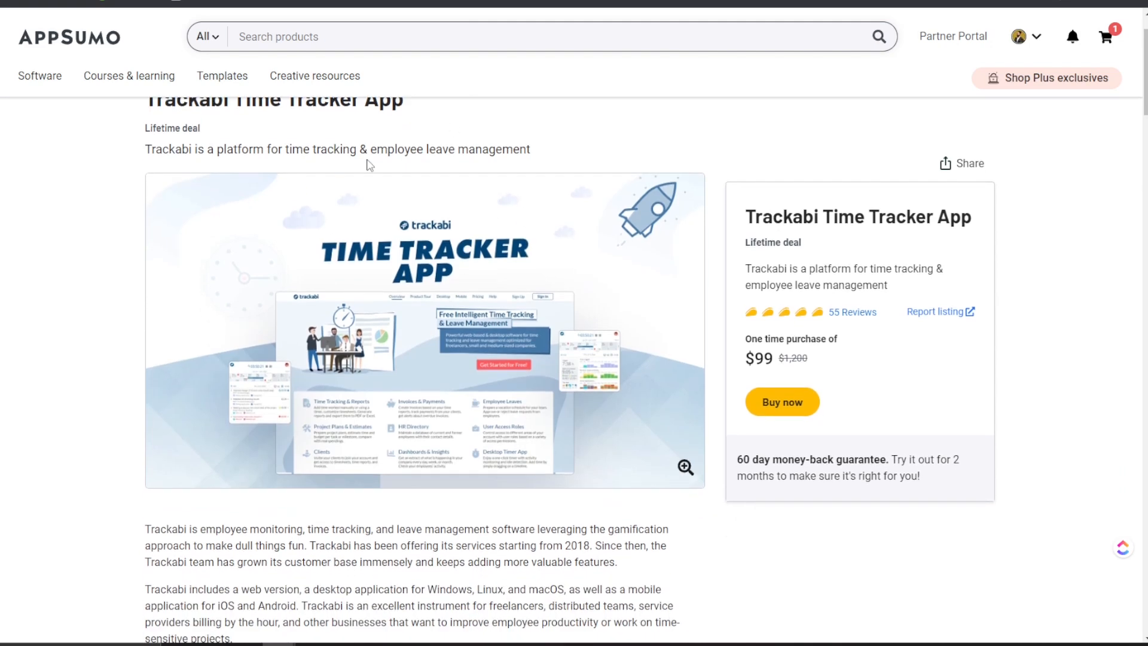
scroll(445, 188, down, 2)
scroll(782, 120, up, 3)
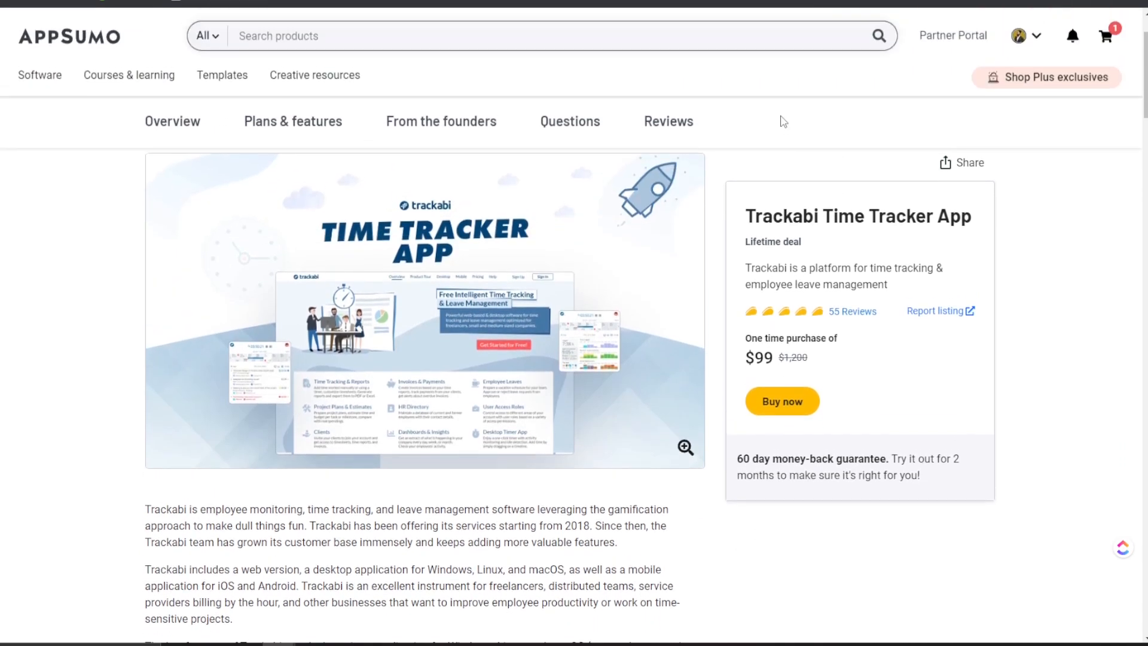
scroll(431, 223, down, 9)
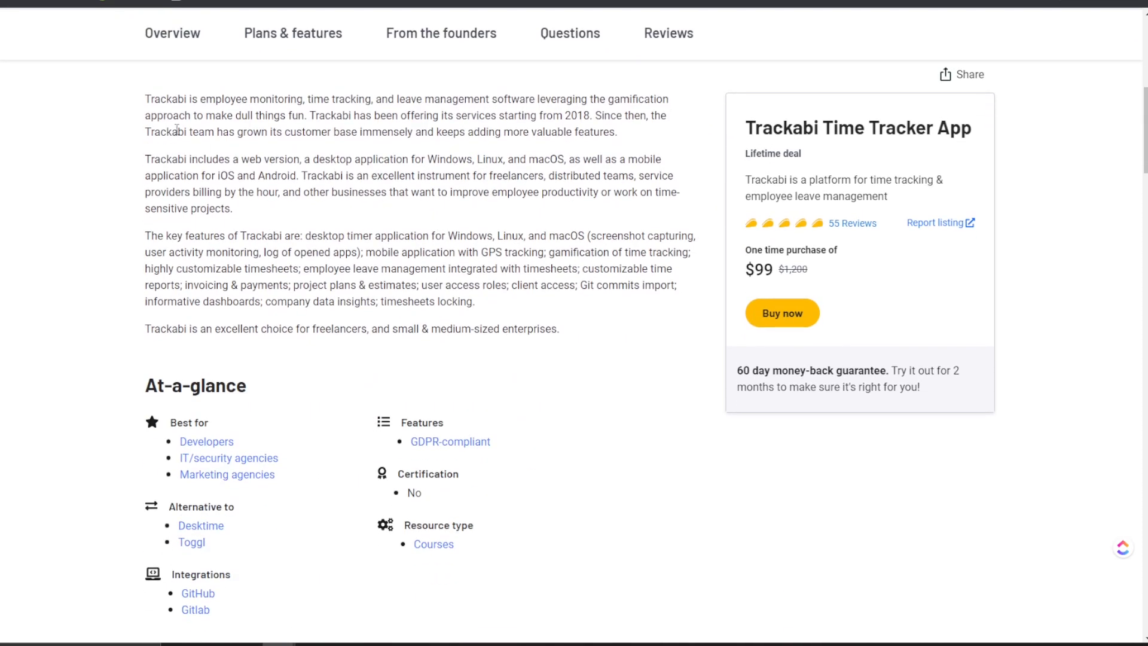
scroll(177, 130, down, 6)
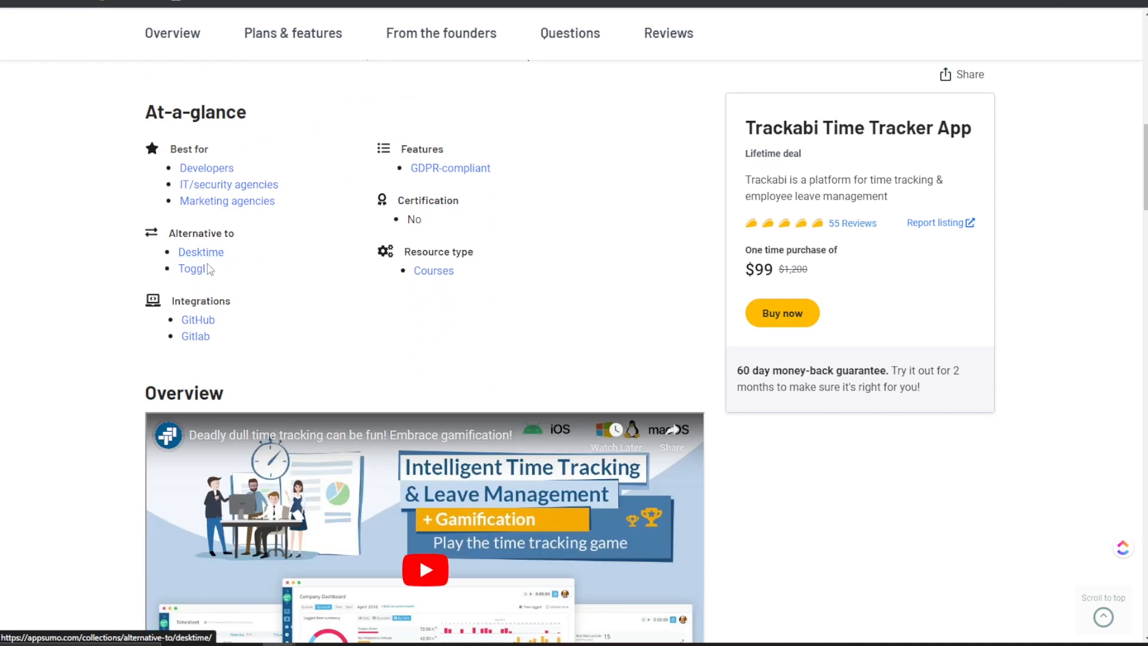
scroll(383, 221, down, 2)
scroll(393, 225, down, 12)
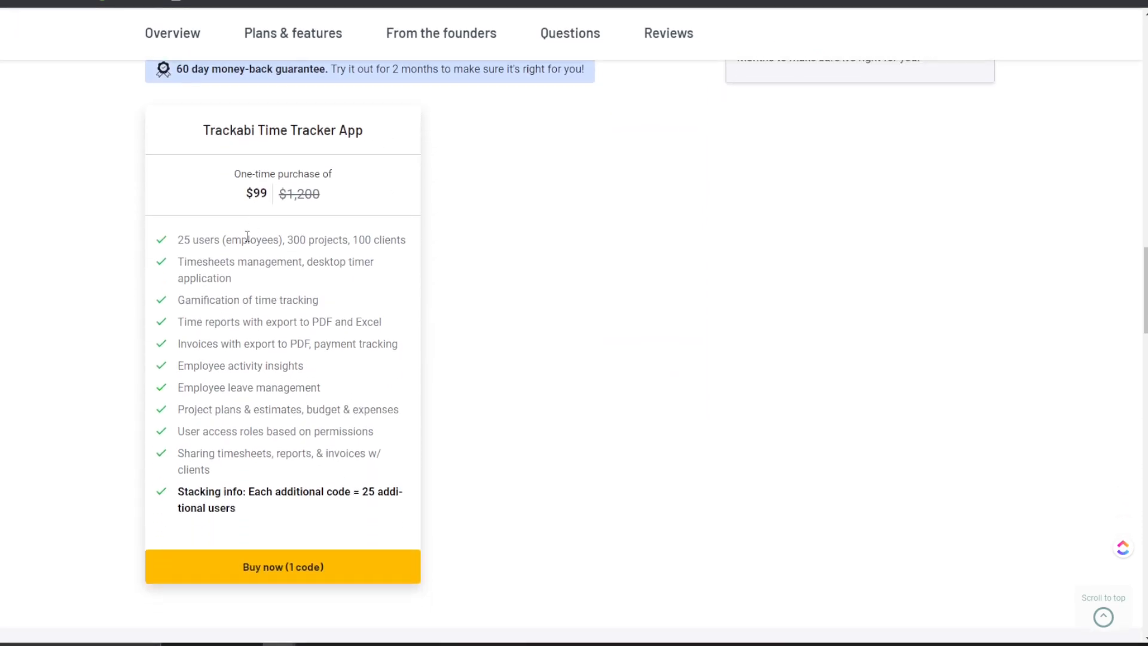
Examine the plan's feature list, including the user, project and client limits, timesheets, invoices, leave management and code stacking info
drag(178, 240, 249, 241)
click(249, 240)
drag(326, 245, 384, 245)
click(355, 244)
click(257, 260)
drag(230, 341, 297, 340)
click(300, 338)
scroll(324, 457, down, 1)
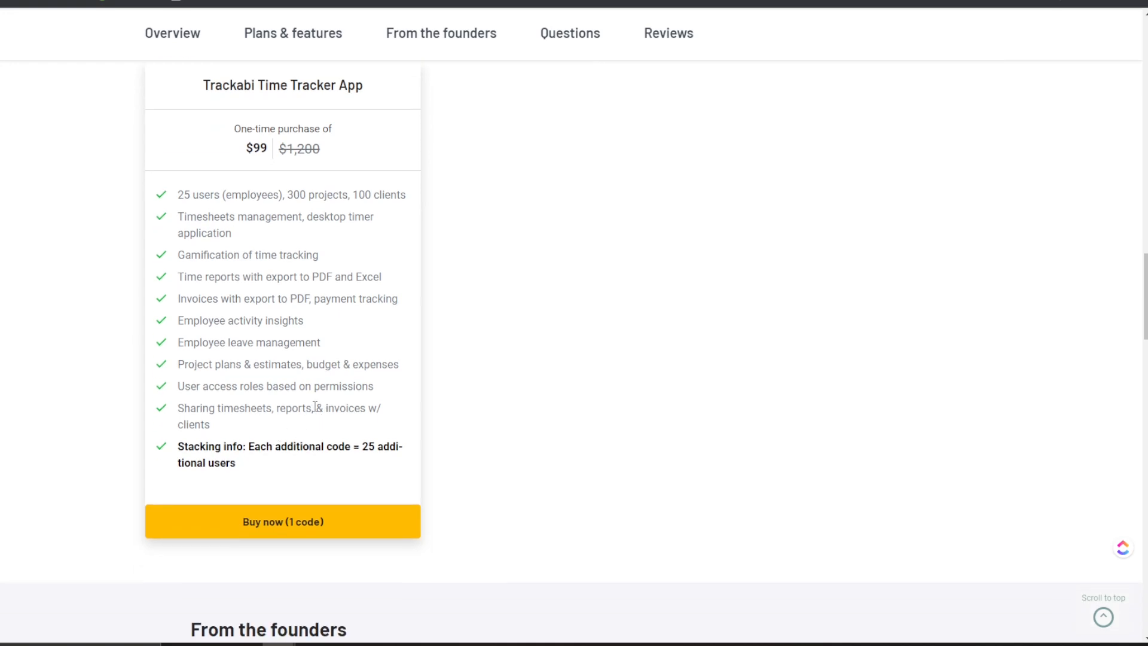
scroll(311, 425, down, 1)
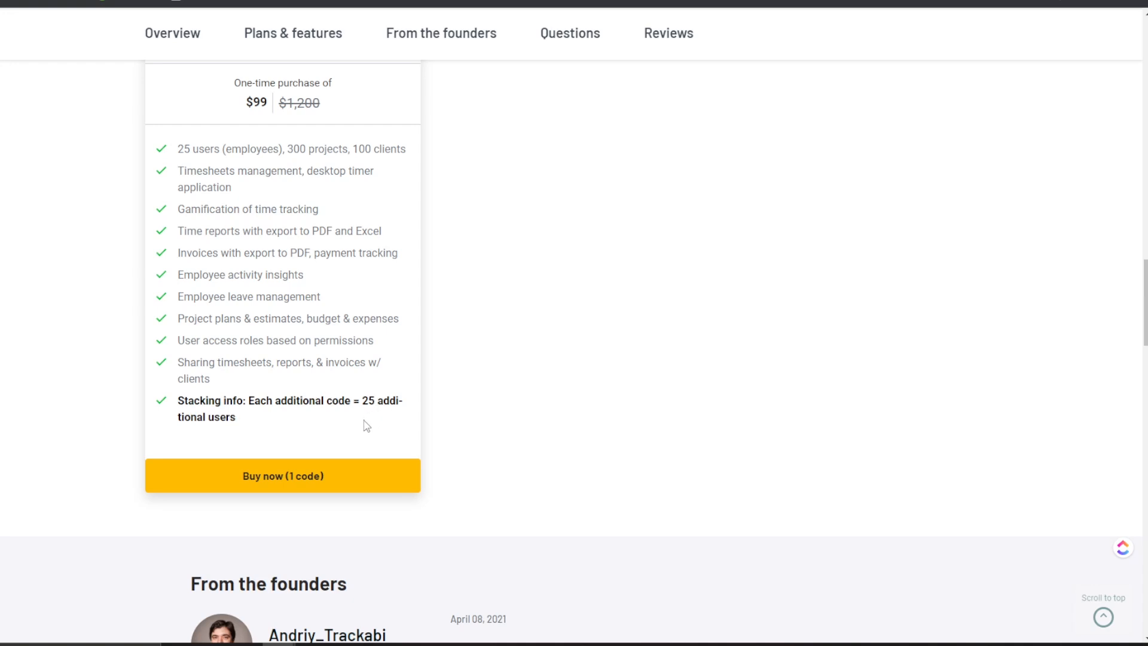
Return to the start of the deal listing and review its headline, product image, description and price card
scroll(365, 427, down, 8)
scroll(371, 412, up, 4)
scroll(371, 408, up, 15)
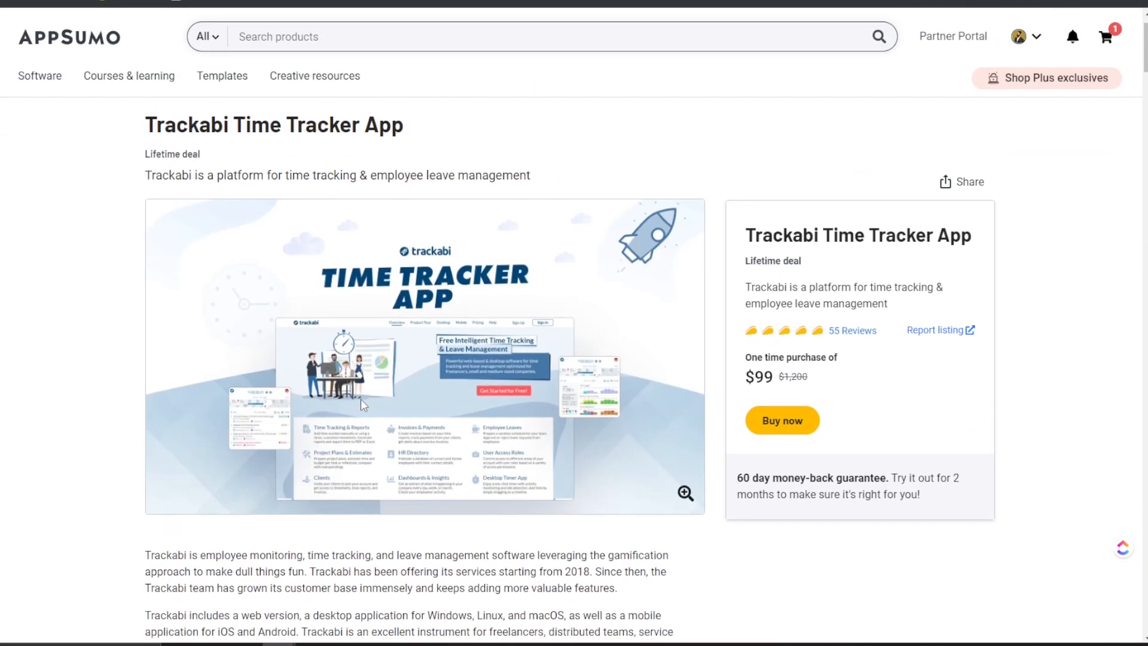
scroll(360, 399, down, 2)
scroll(371, 357, up, 3)
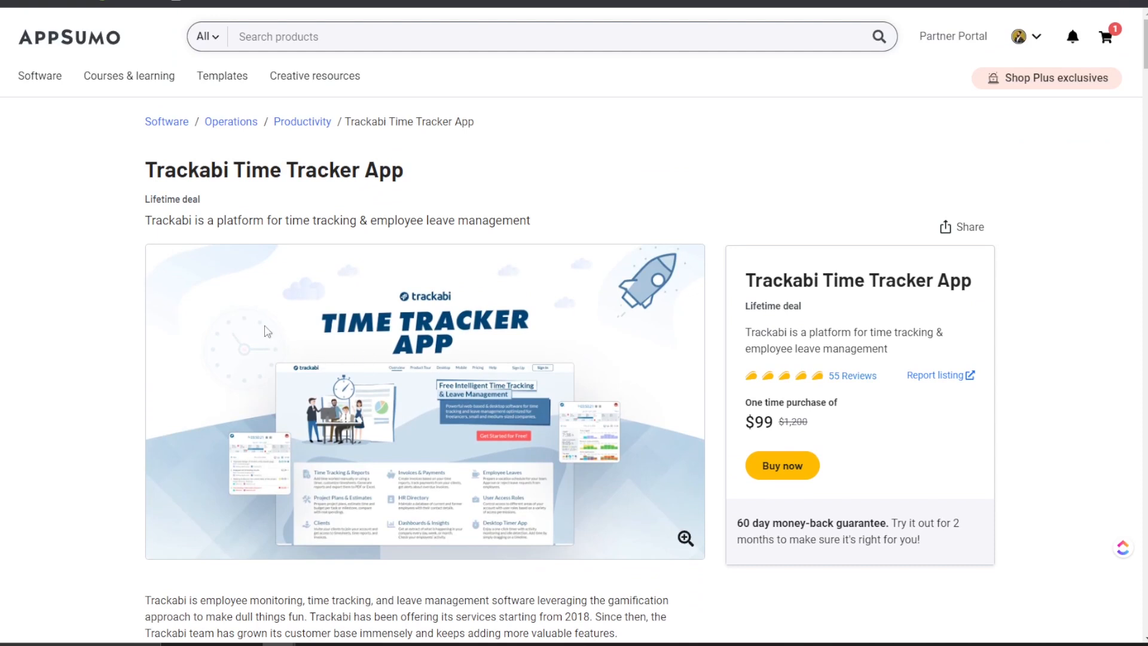
scroll(340, 335, down, 2)
scroll(341, 322, up, 2)
scroll(340, 322, down, 3)
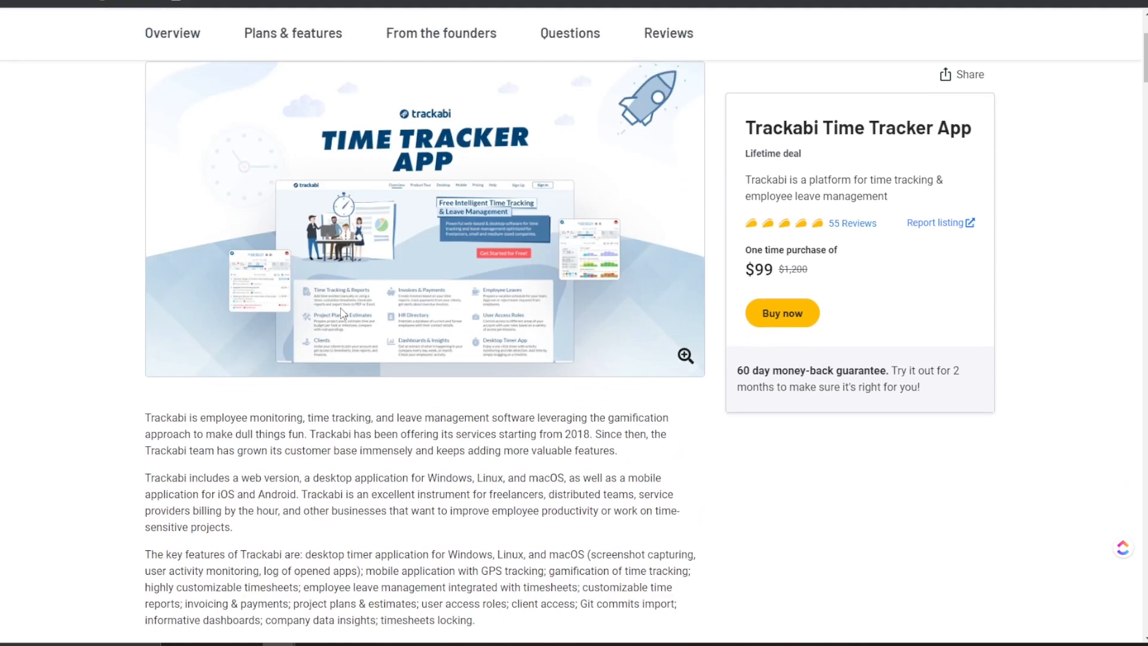
scroll(342, 313, down, 2)
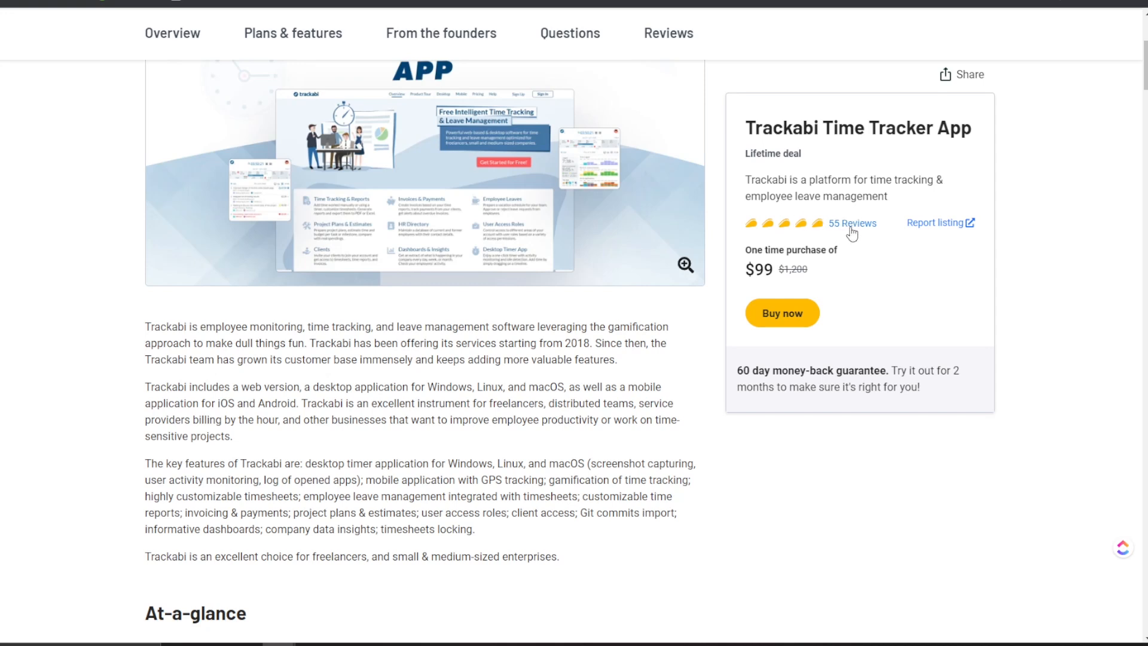
Look through the founders' post about code stacking and the customer questions on the deal page
scroll(833, 250, down, 2)
scroll(833, 250, down, 15)
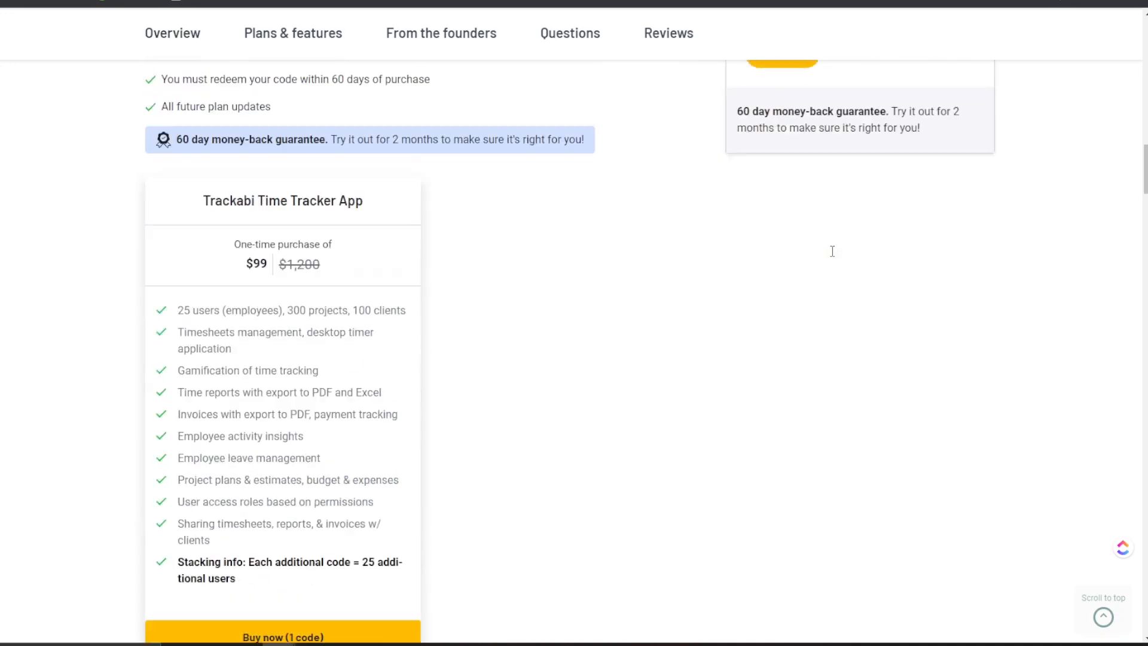
scroll(752, 274, down, 8)
scroll(528, 325, up, 10)
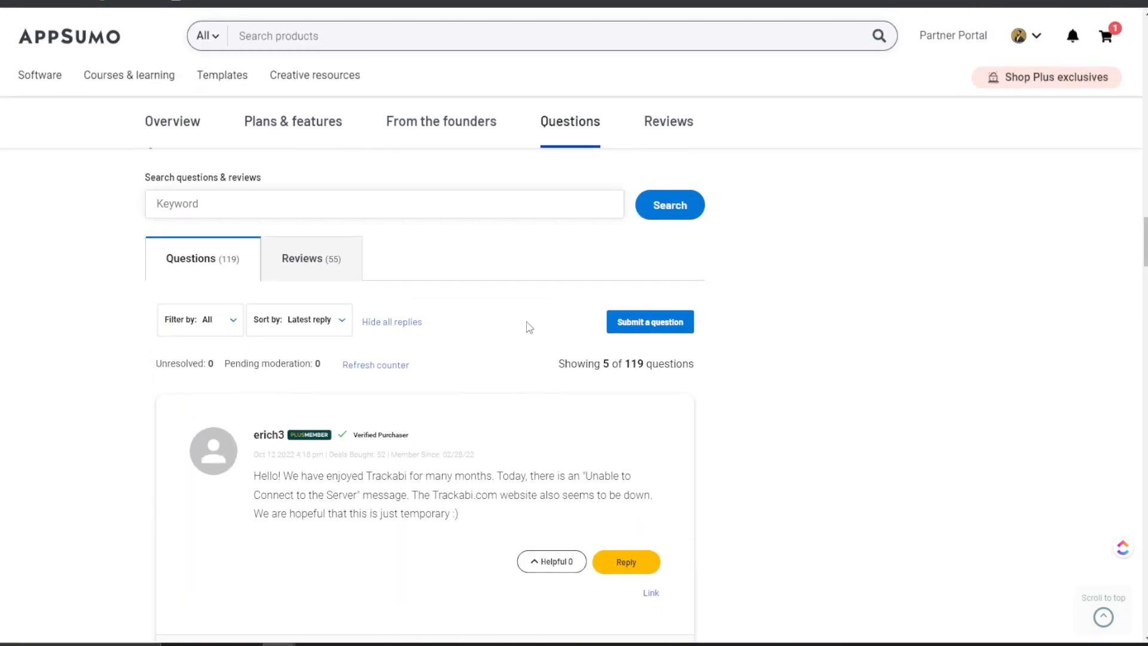
scroll(272, 399, down, 2)
drag(270, 407, 291, 428)
scroll(290, 427, down, 2)
click(443, 389)
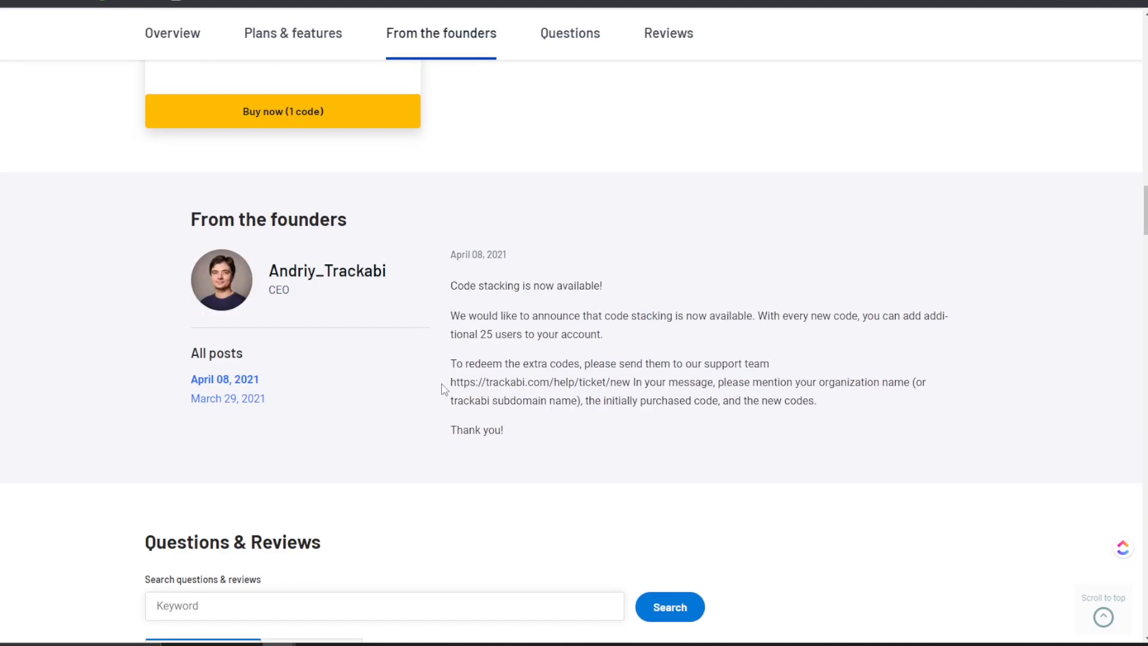
scroll(271, 343, down, 12)
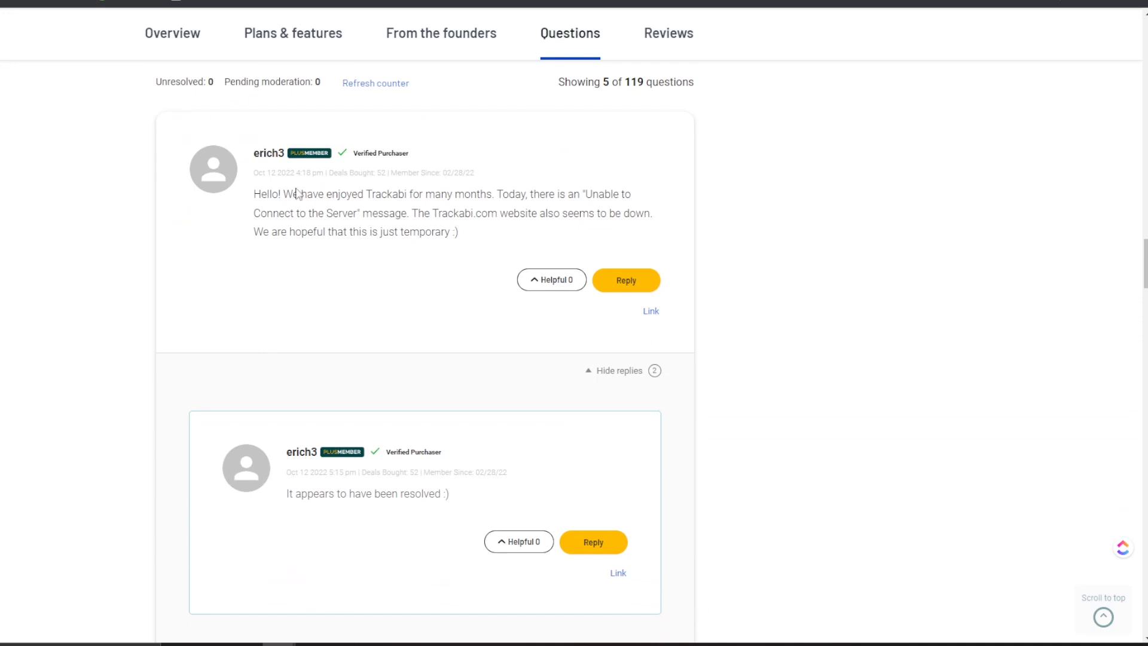
scroll(297, 194, up, 4)
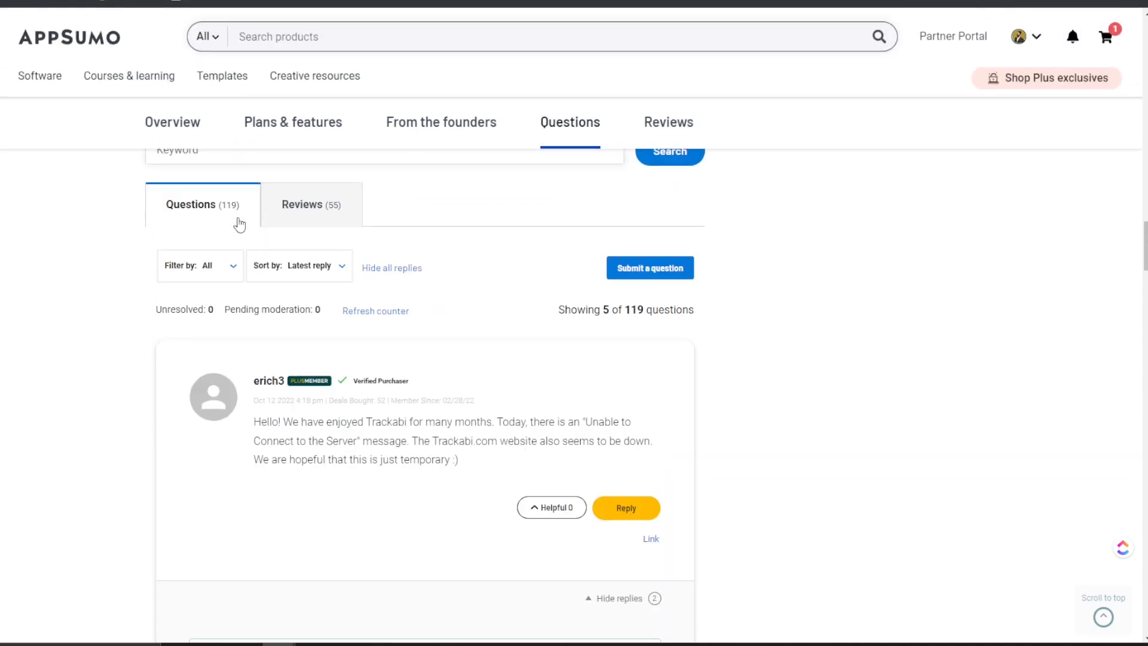
Show the customer reviews of the deal, read through them and go back over the listing's summary
click(302, 211)
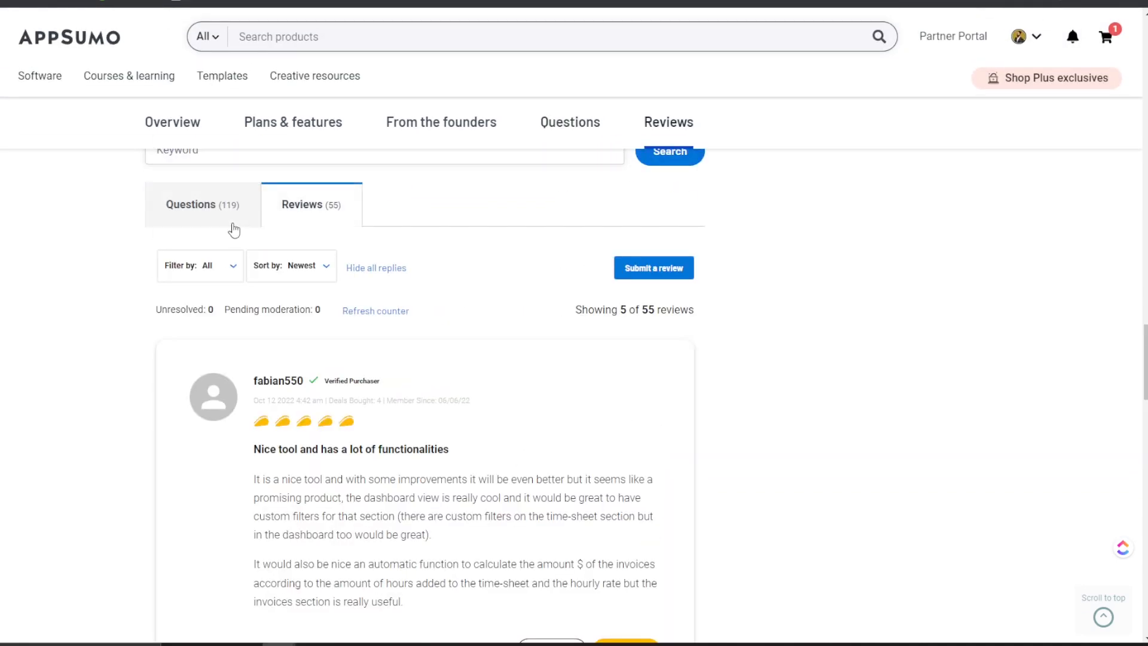
scroll(235, 229, down, 20)
scroll(240, 222, up, 15)
scroll(239, 224, up, 20)
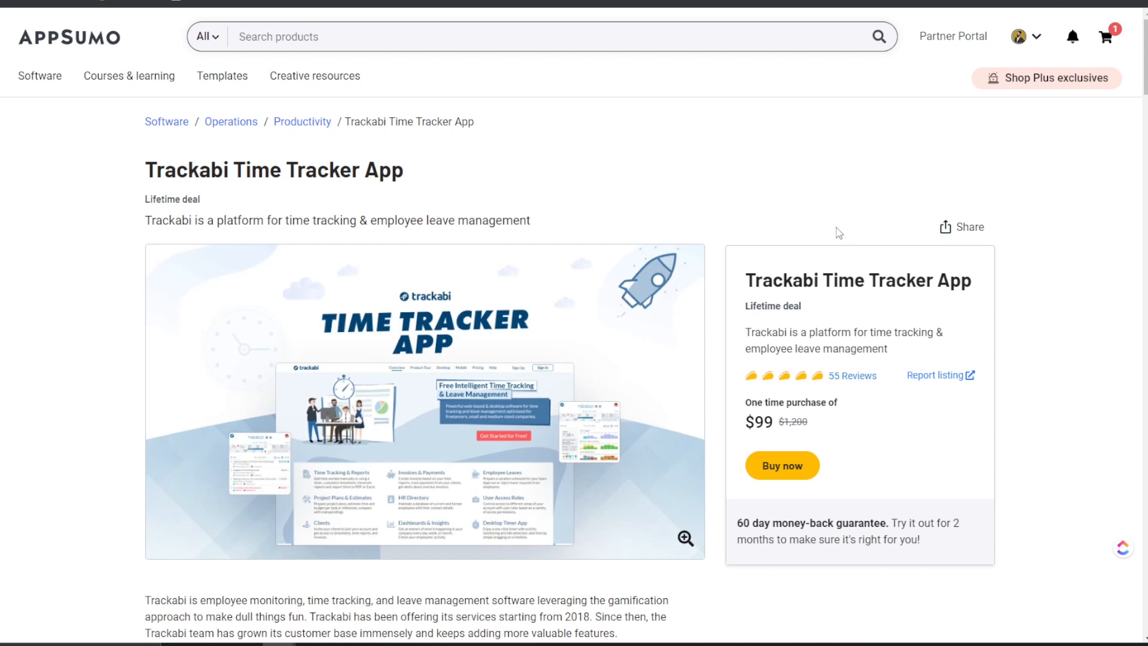
scroll(815, 192, down, 2)
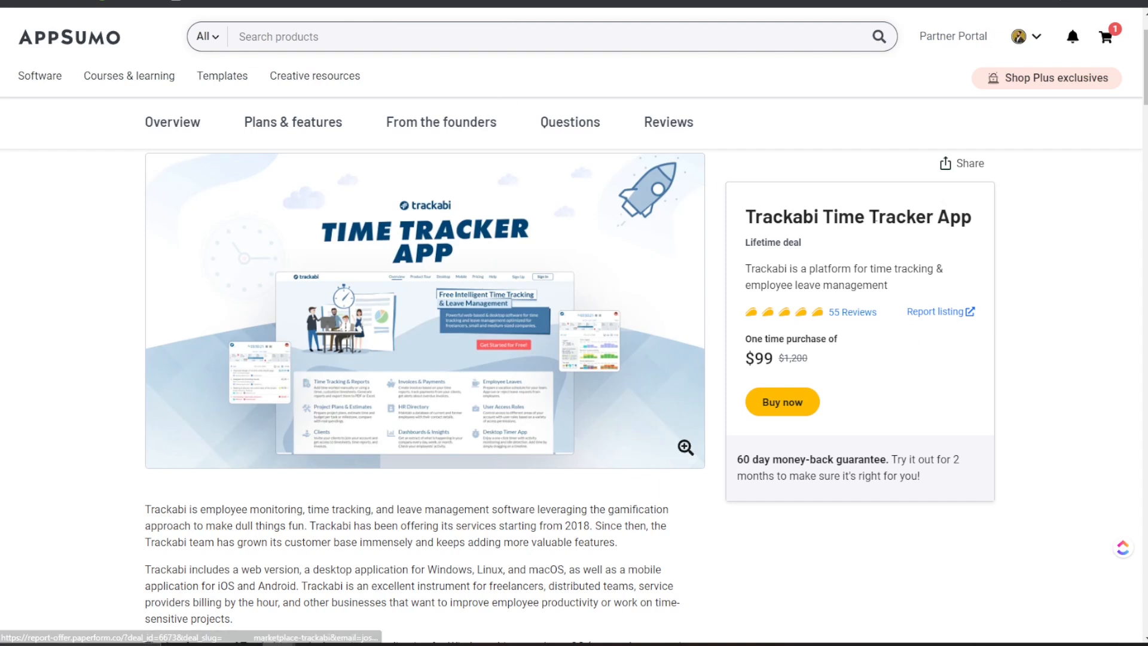
scroll(540, 283, down, 4)
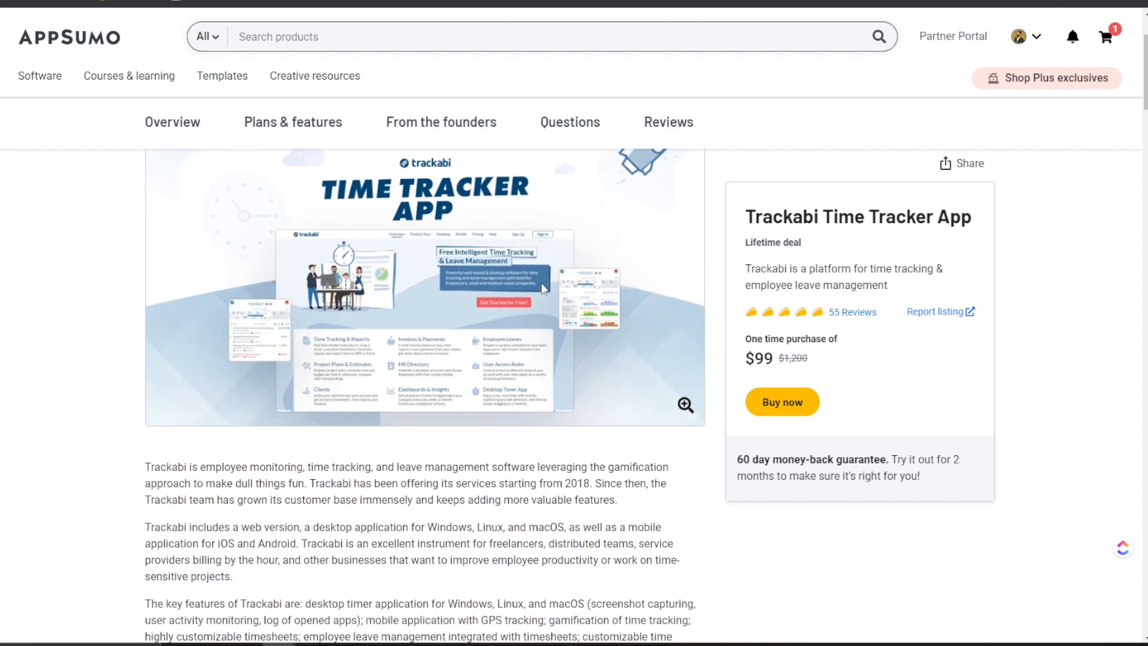
scroll(540, 282, up, 5)
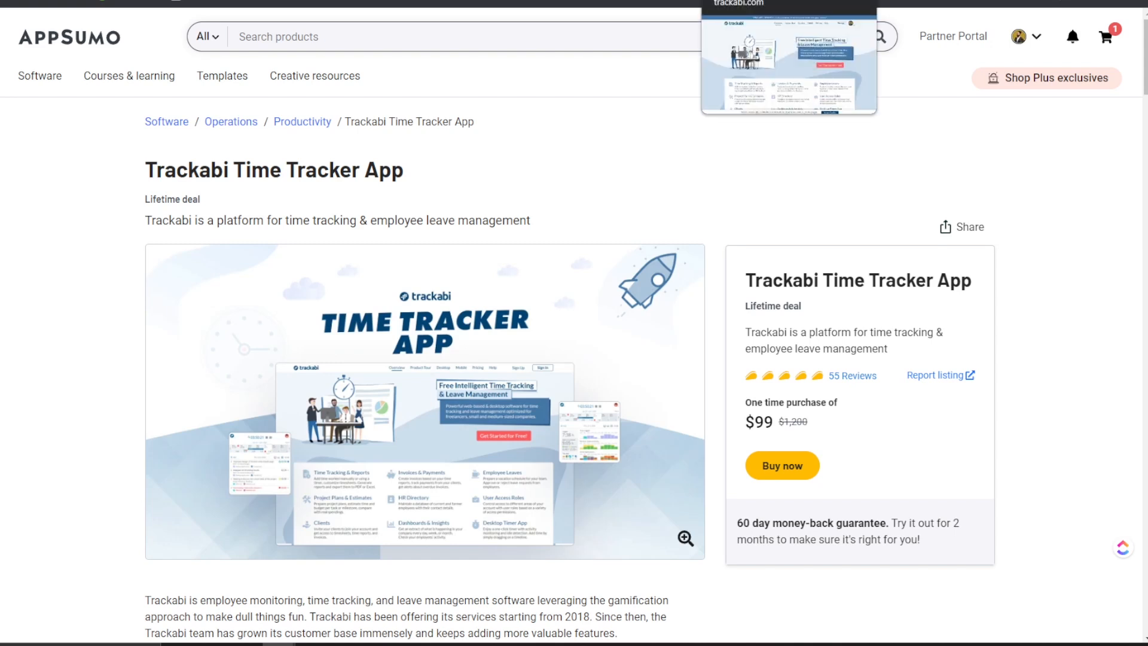
Switch to the trackabi.com website and read its overview page from the feature summary down to the integrations and footer
click(739, 2)
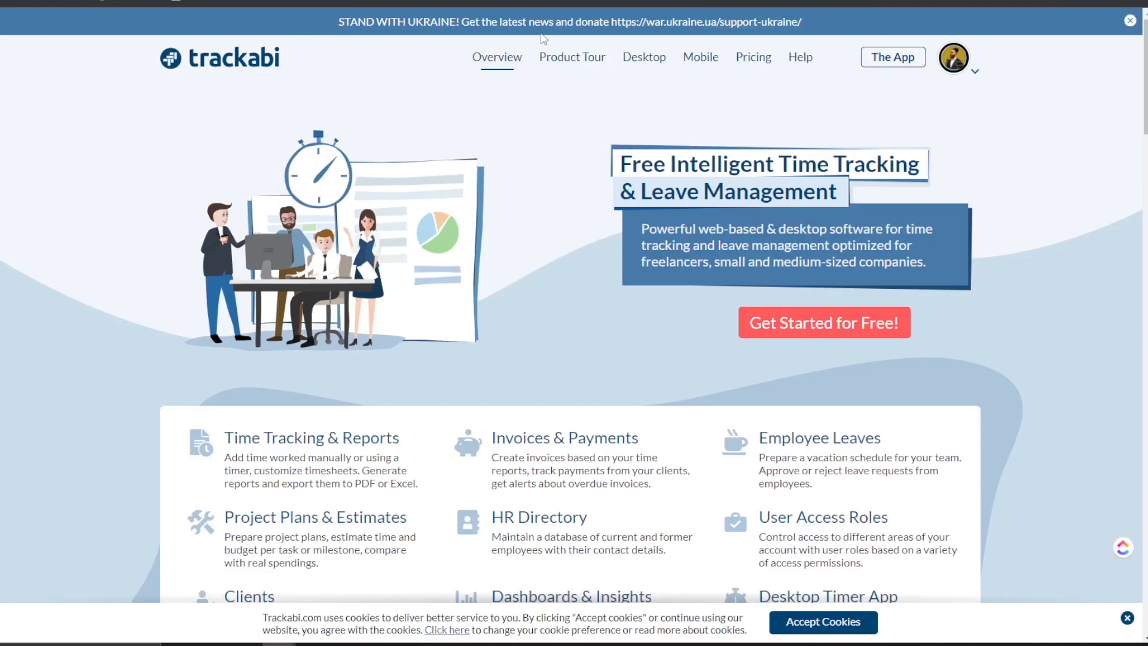
scroll(320, 123, down, 2)
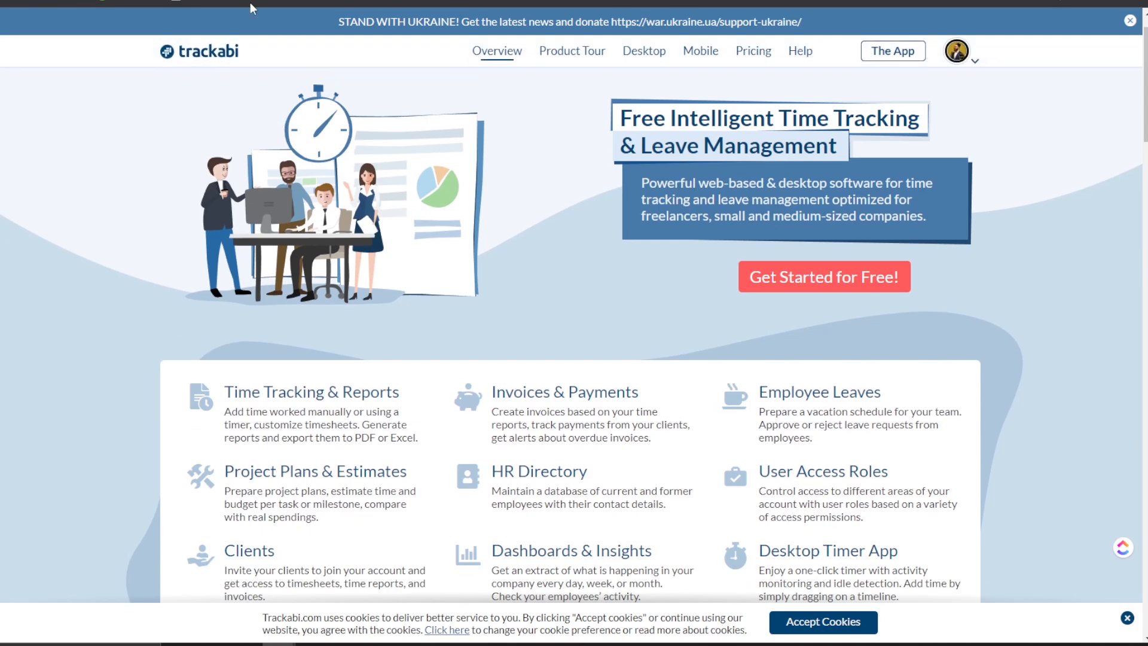
scroll(320, 123, down, 15)
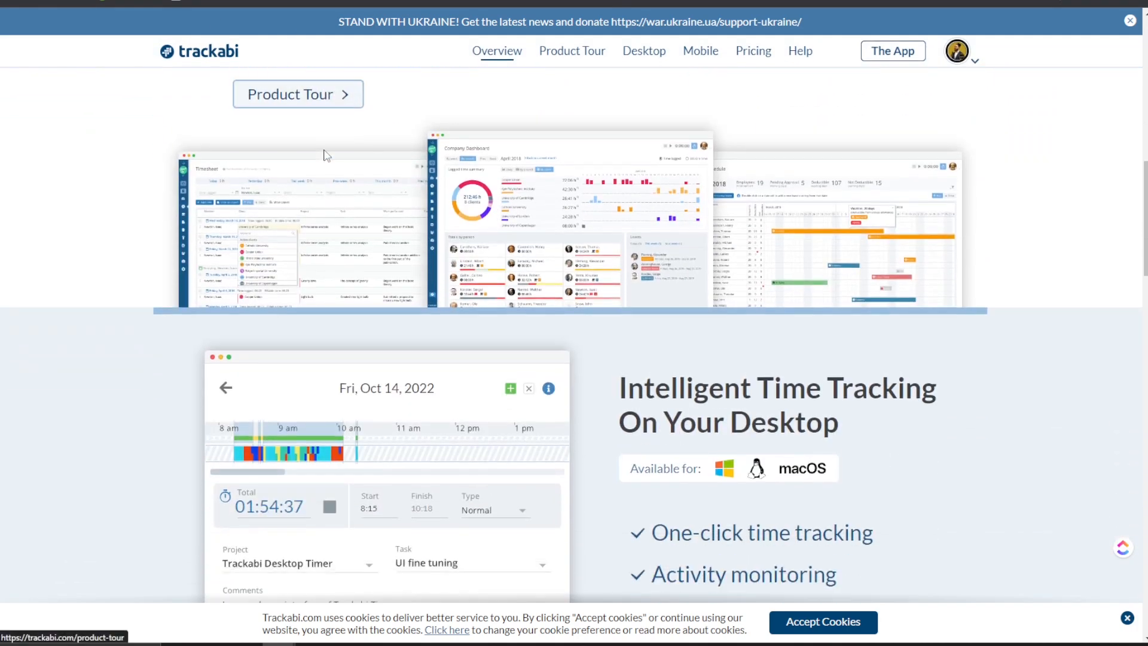
scroll(327, 167, down, 20)
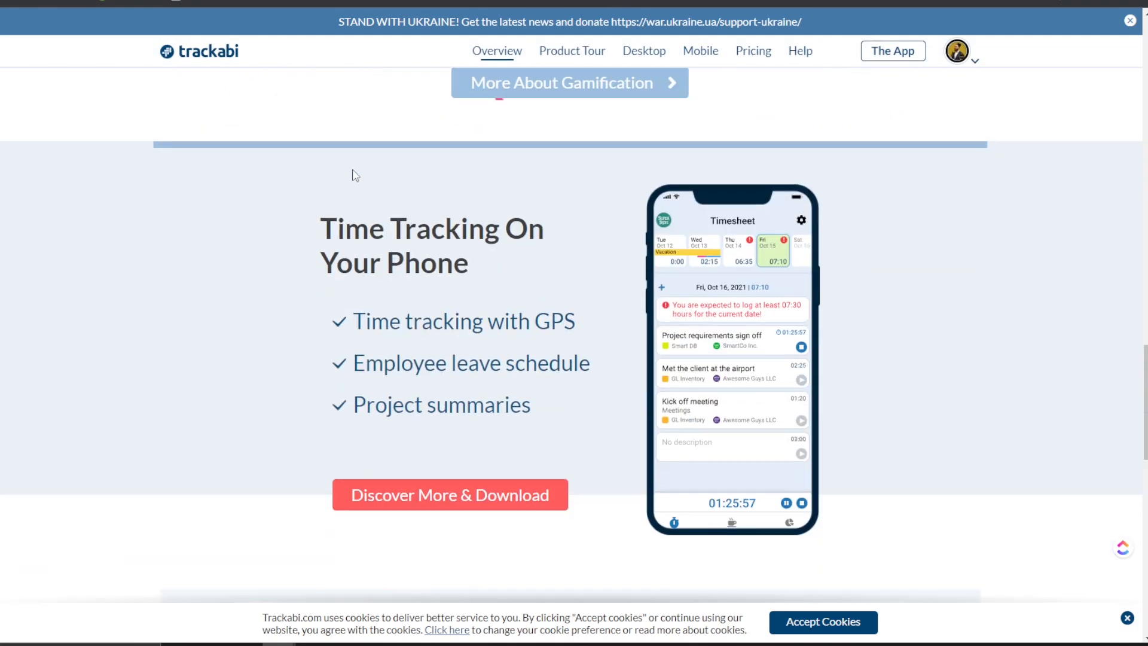
scroll(365, 174, down, 5)
scroll(382, 159, up, 8)
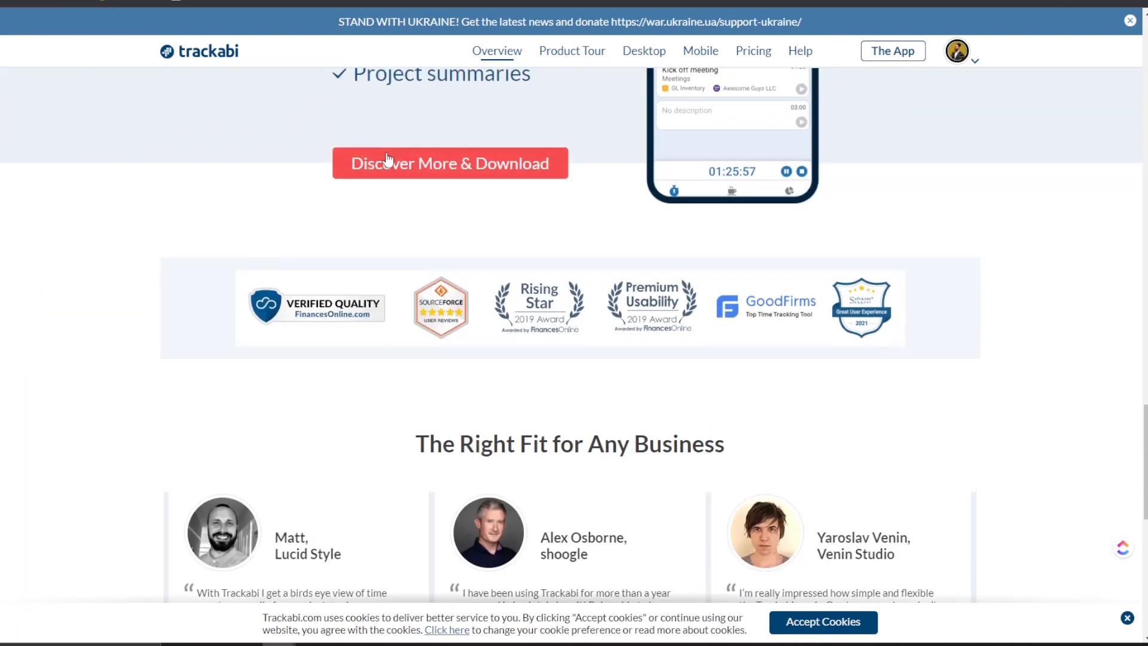
scroll(435, 306, up, 2)
scroll(384, 445, down, 3)
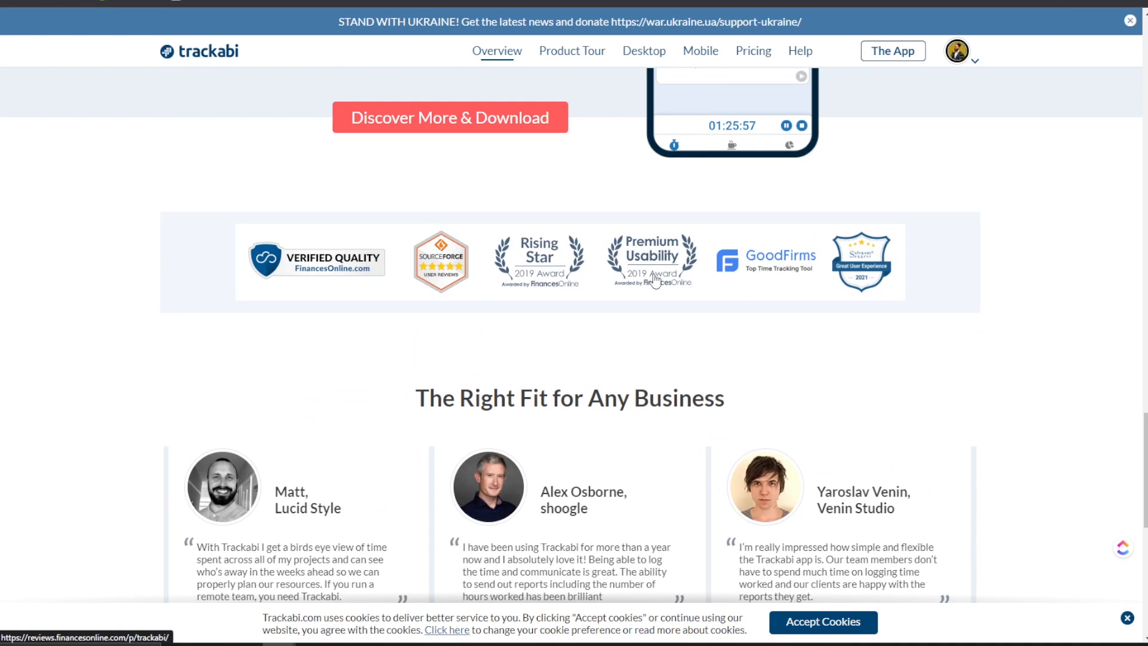
scroll(771, 287, down, 5)
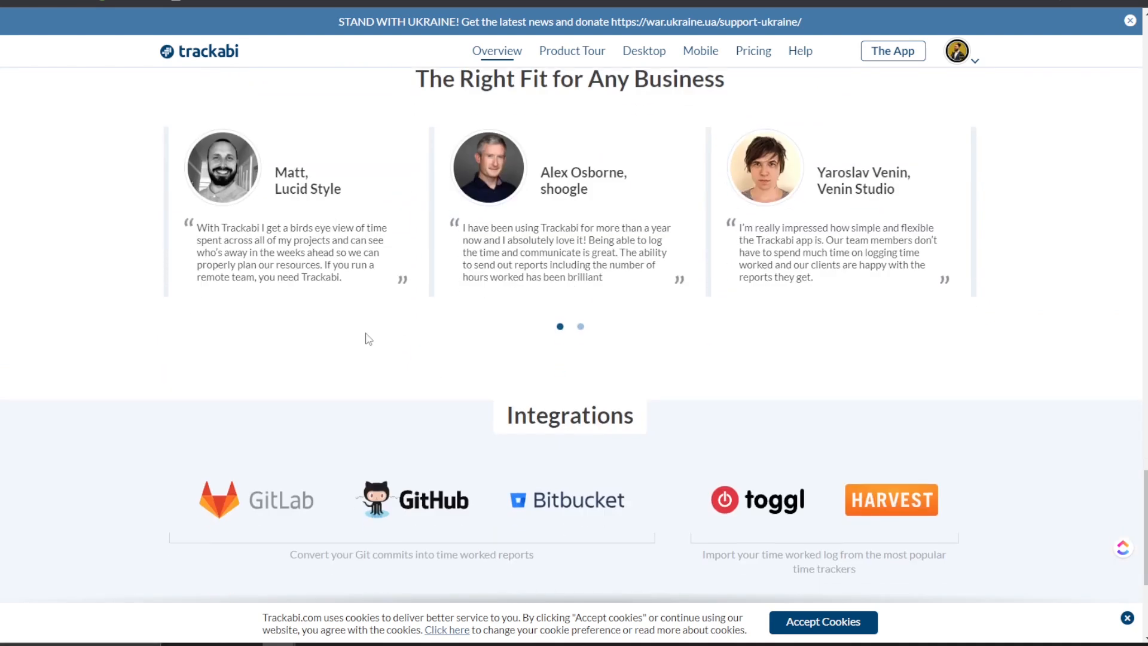
scroll(367, 336, down, 4)
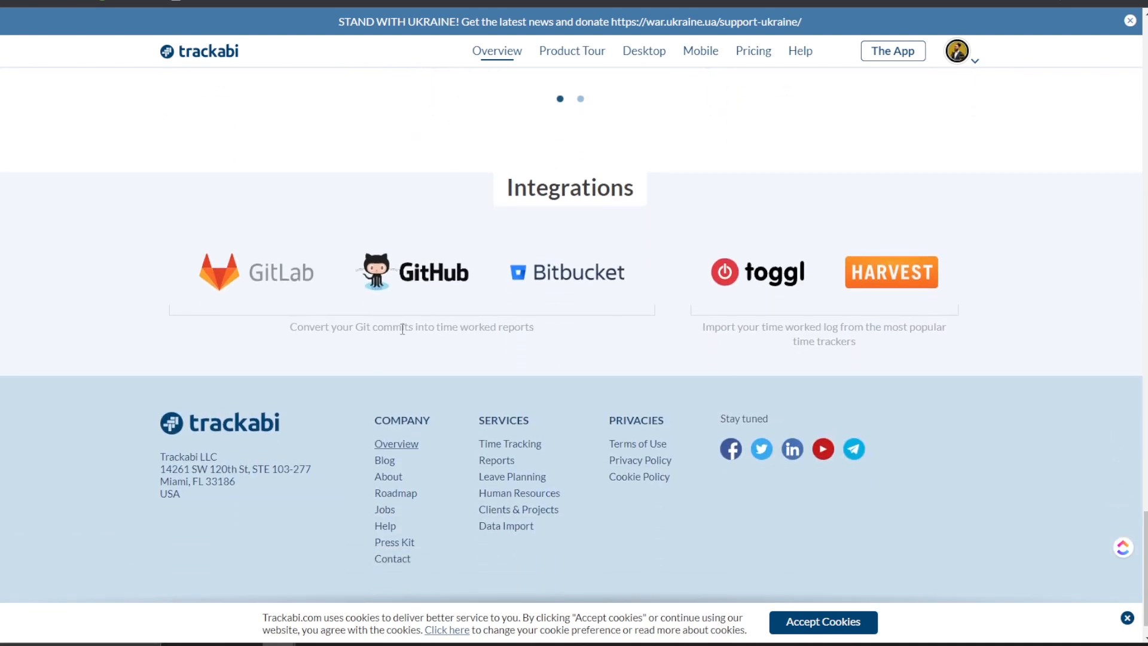
scroll(403, 329, down, 1)
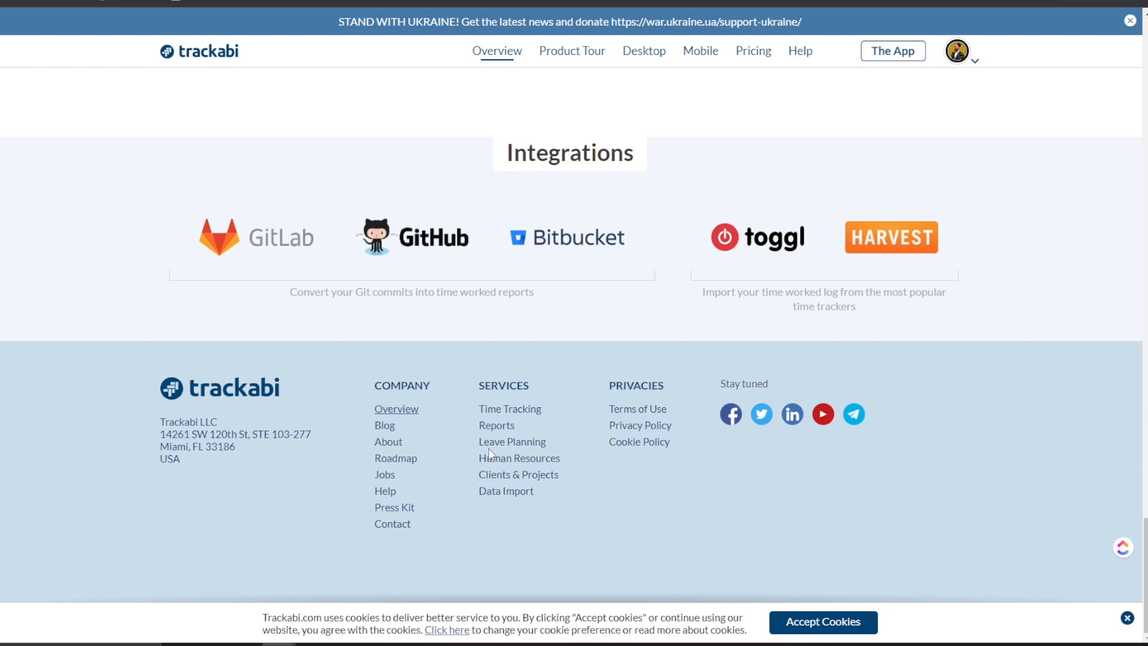
Go back up the Trackabi overview page and examine the testimonials, the product previews and the desktop time tracking section
scroll(490, 454, up, 2)
scroll(494, 472, up, 10)
scroll(493, 478, down, 10)
scroll(488, 491, up, 12)
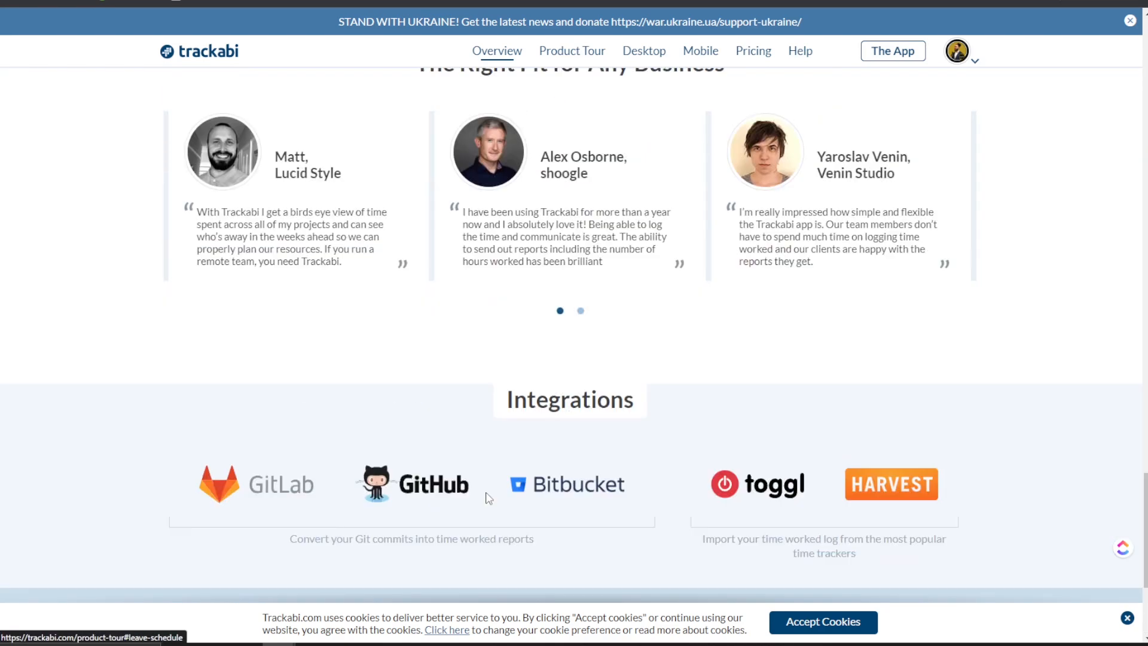
scroll(486, 502, up, 6)
scroll(526, 359, down, 1)
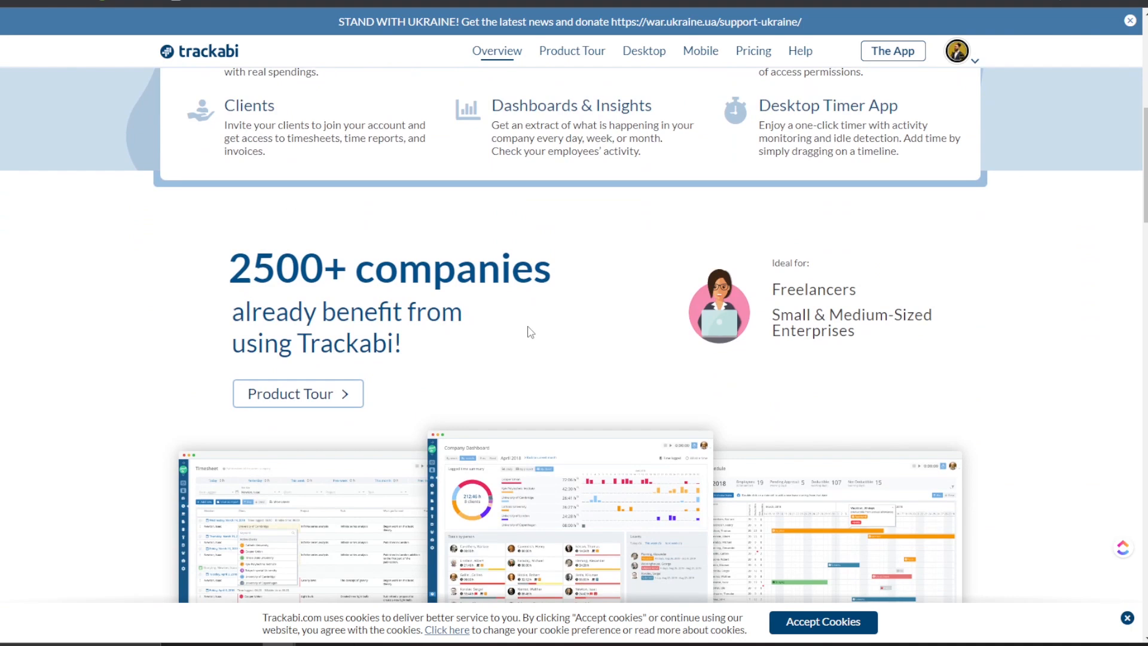
scroll(527, 335, down, 1)
scroll(526, 335, down, 8)
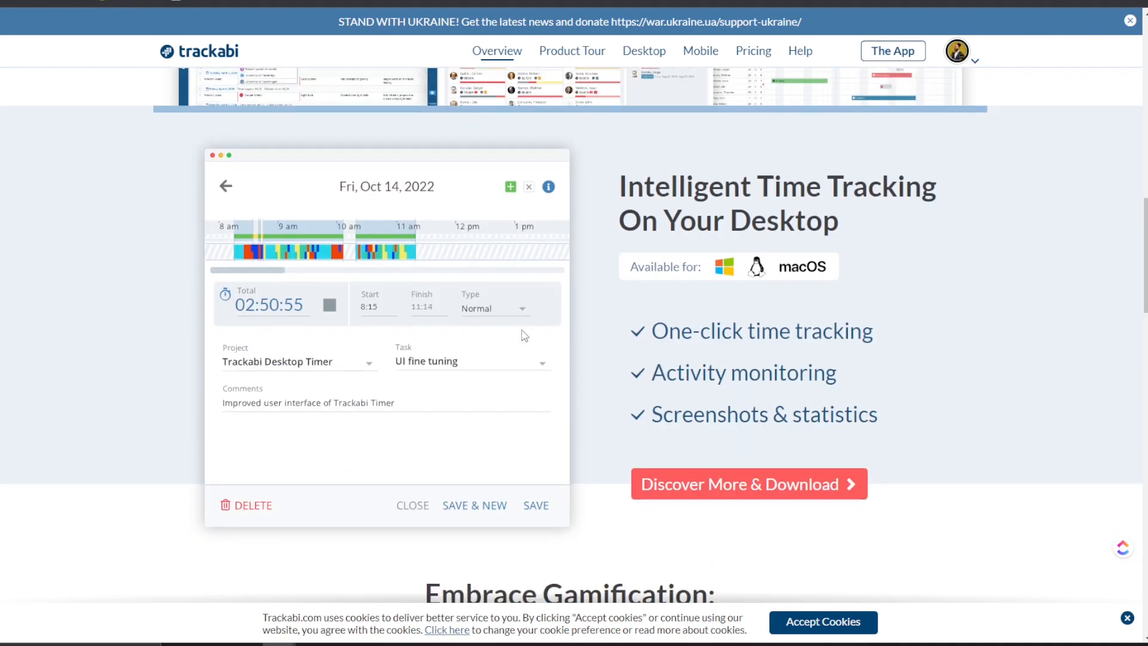
scroll(526, 311, down, 3)
scroll(530, 303, up, 10)
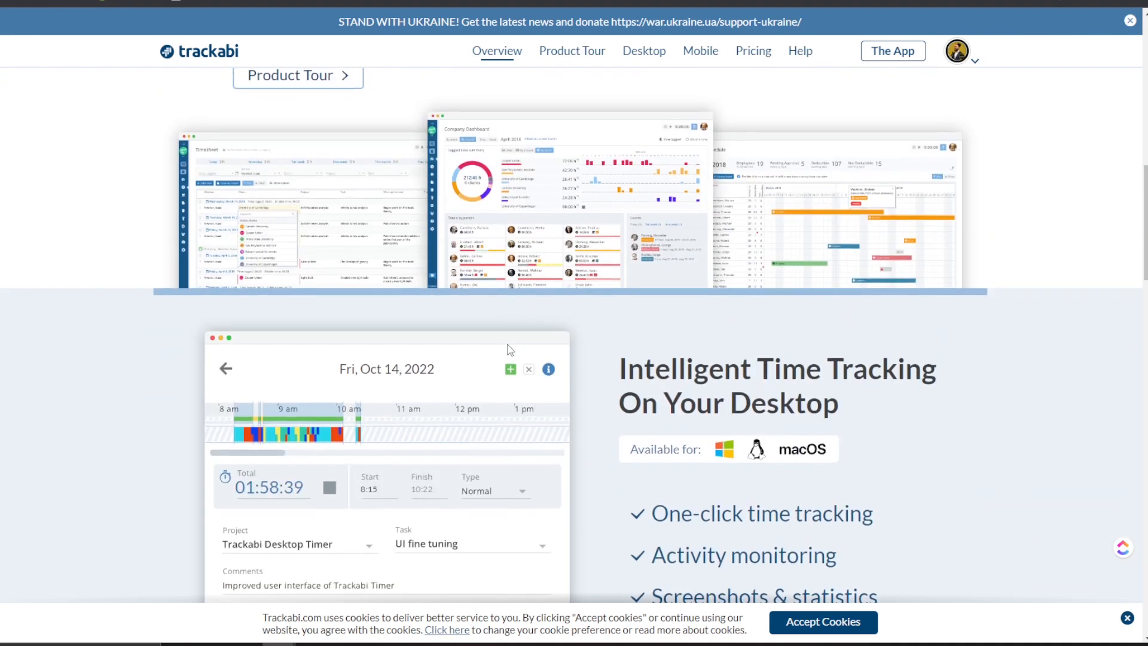
Examine the overview page's desktop time tracking demo, the product previews above it and the gamification heading below, ending back at the top
scroll(681, 249, down, 7)
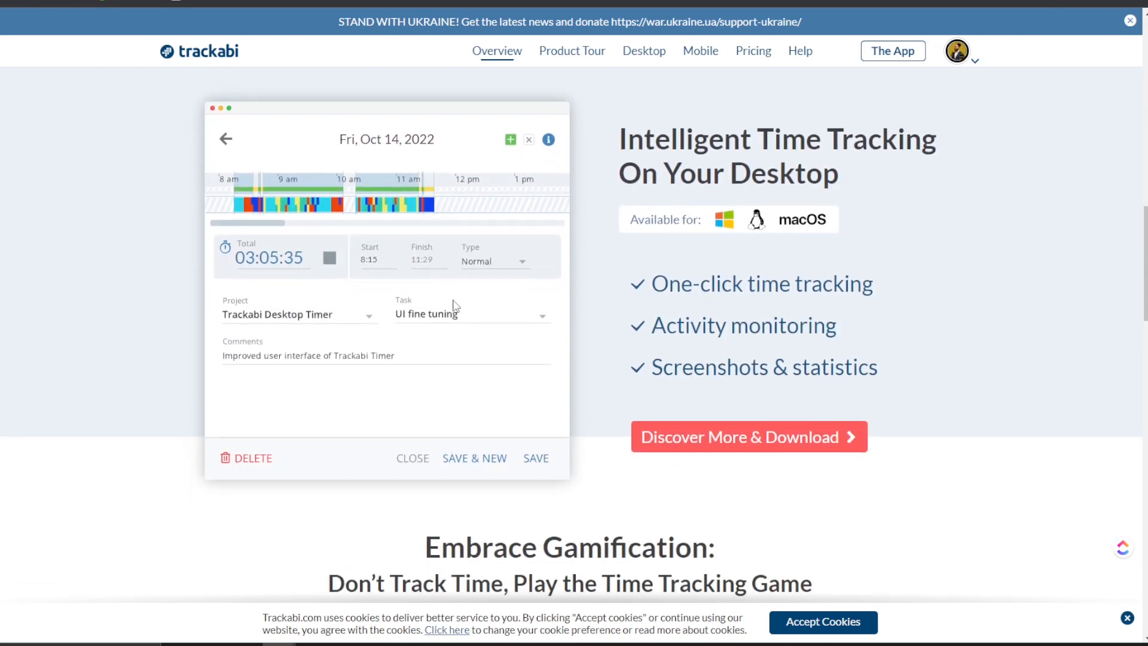
scroll(458, 302, down, 2)
scroll(459, 306, down, 2)
scroll(458, 305, down, 1)
scroll(454, 306, up, 10)
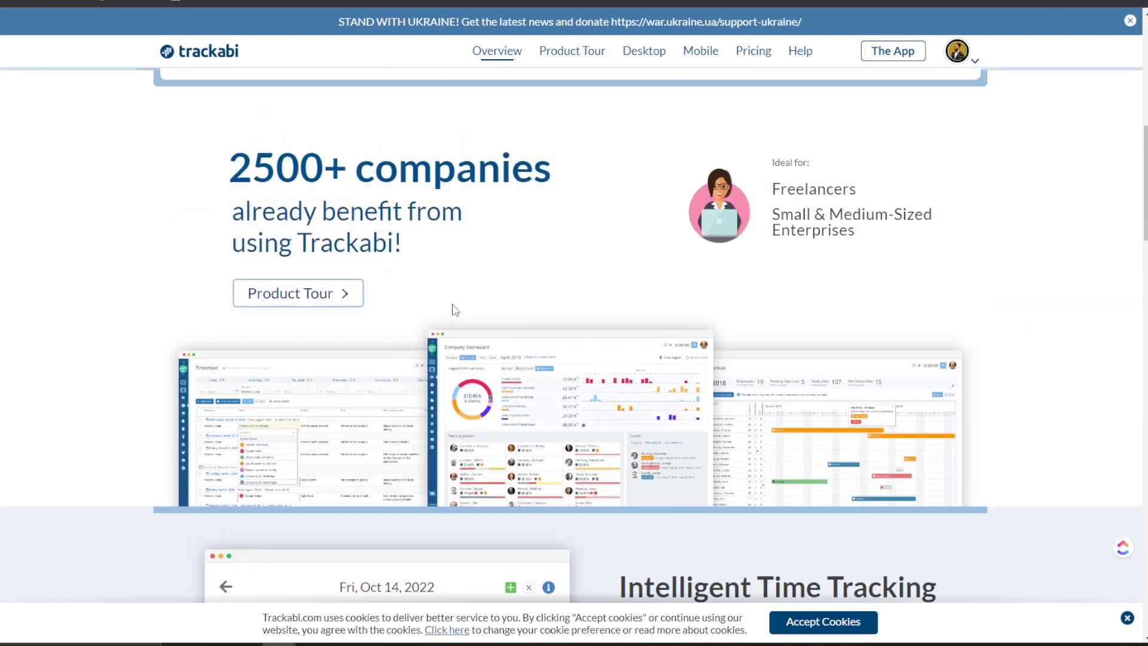
scroll(455, 308, down, 6)
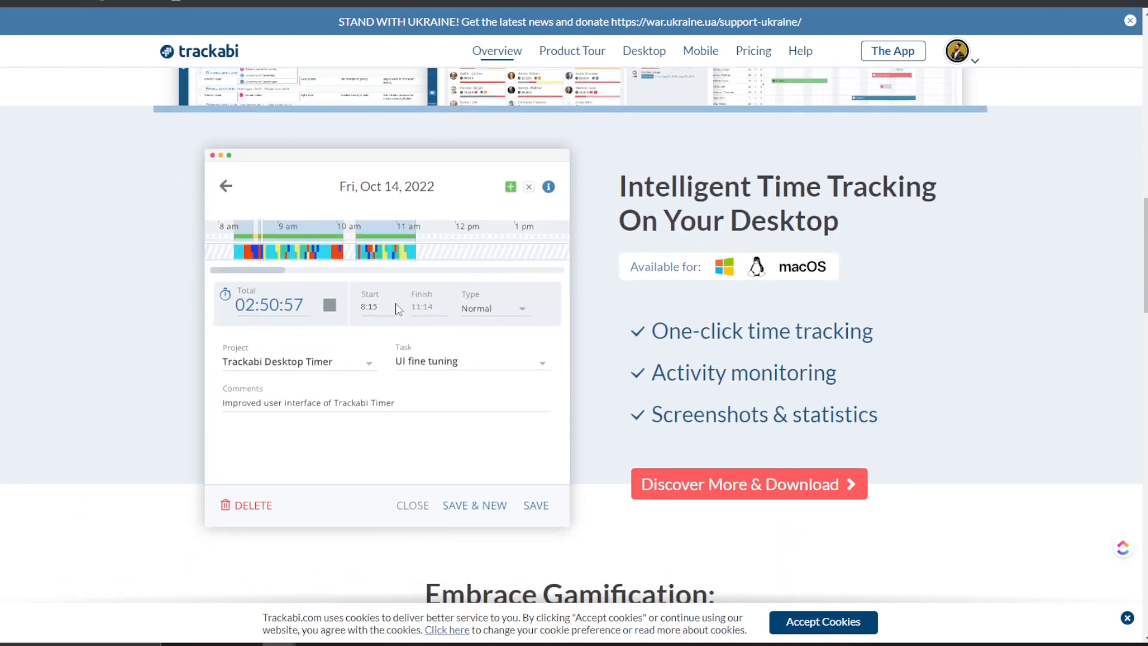
drag(426, 243, 397, 249)
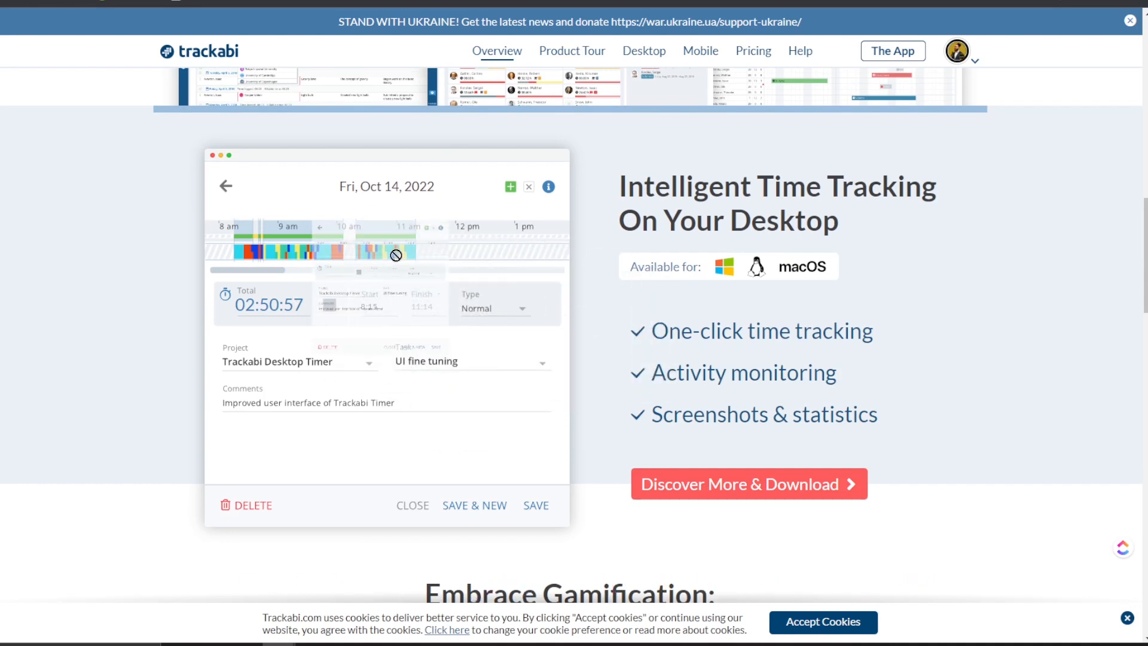
scroll(380, 271, down, 3)
scroll(417, 292, up, 3)
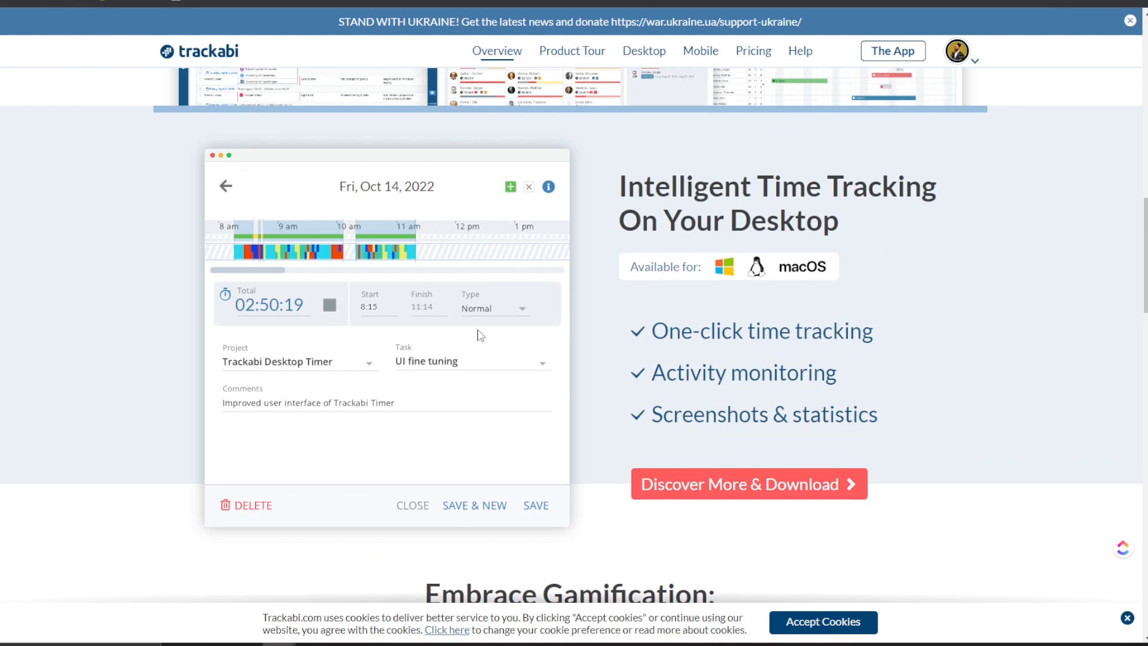
scroll(477, 333, up, 3)
scroll(487, 333, down, 2)
scroll(492, 332, down, 2)
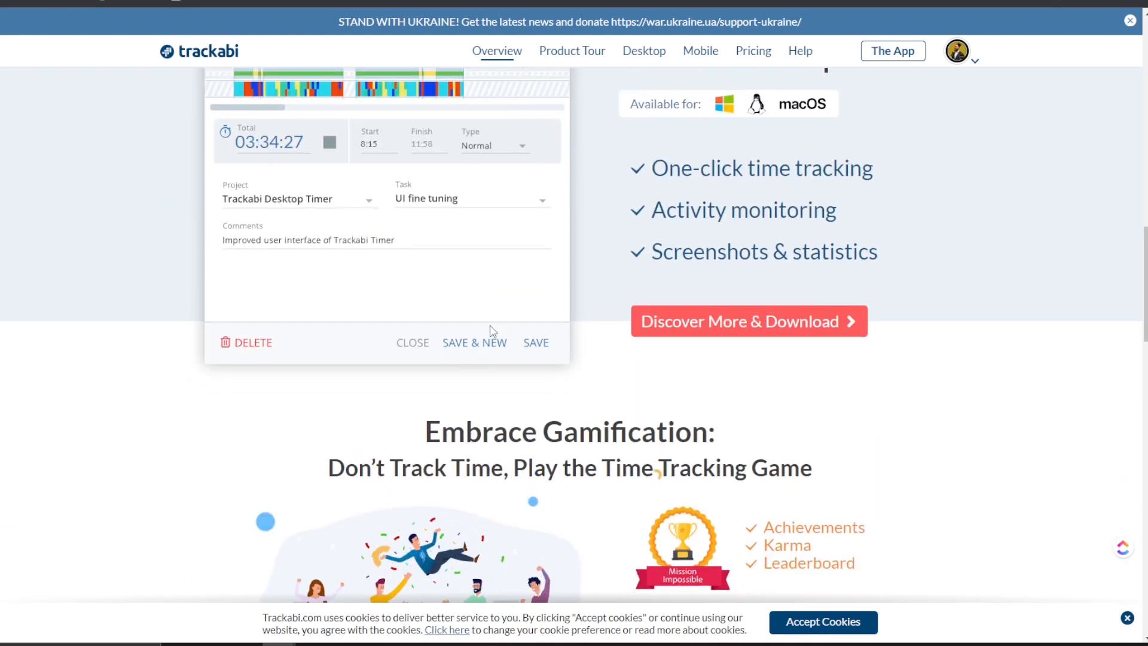
scroll(488, 359, up, 5)
scroll(489, 395, up, 2)
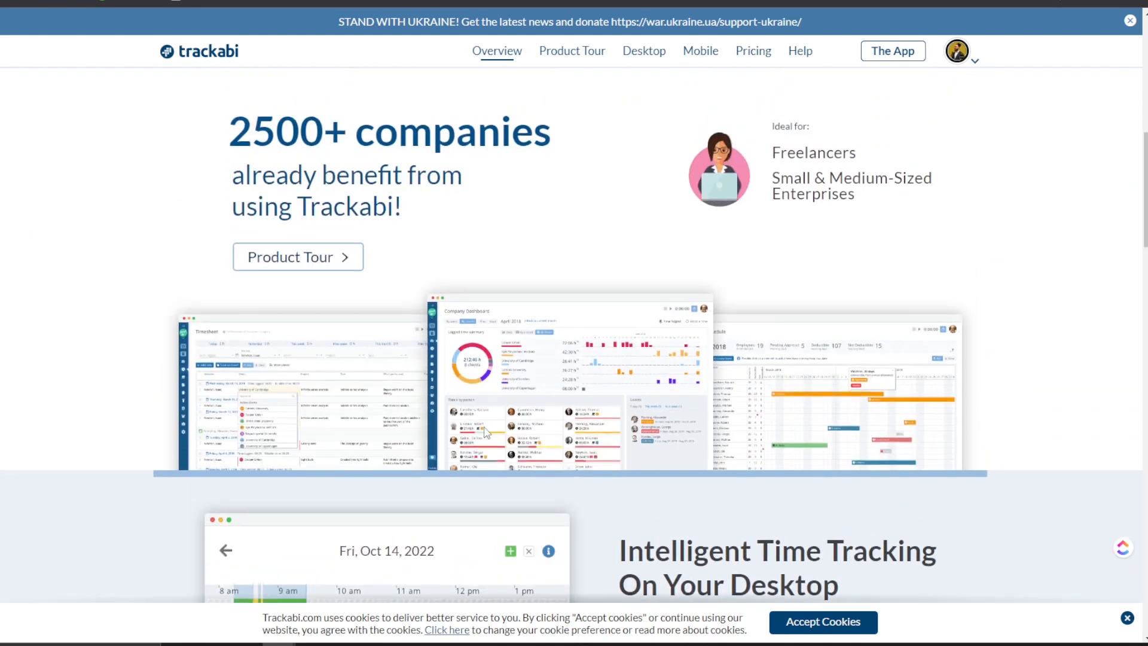
scroll(492, 391, down, 8)
scroll(497, 385, up, 9)
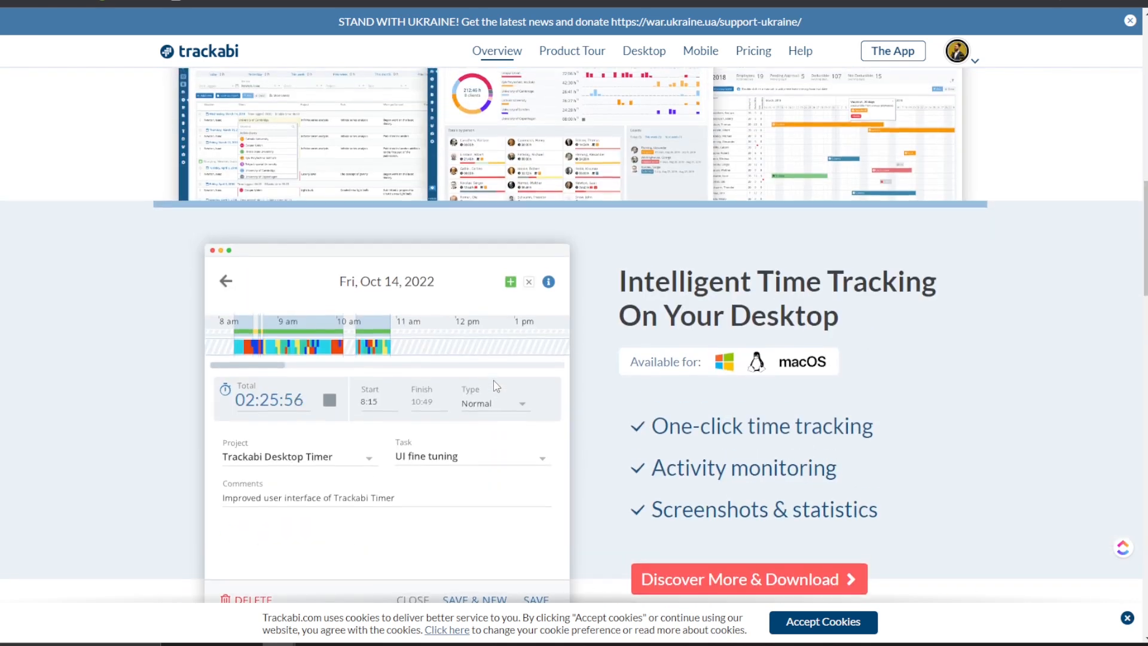
scroll(494, 377, up, 8)
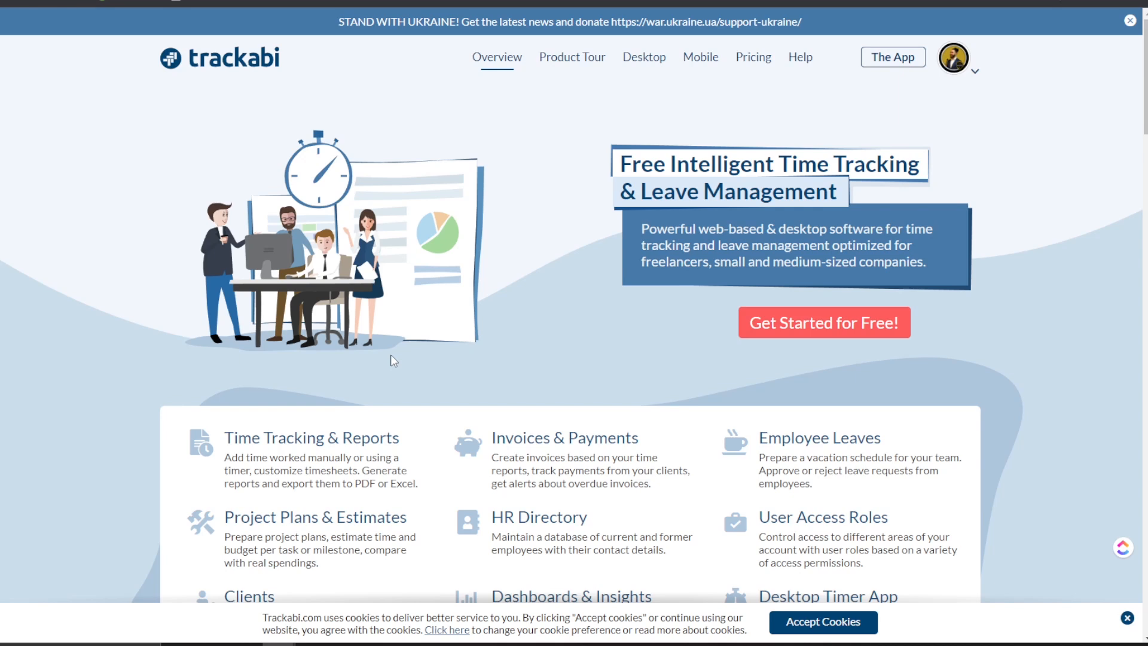
Go through the overview page again from the feature summary to the product previews and the desktop time tracking section
scroll(388, 414, down, 3)
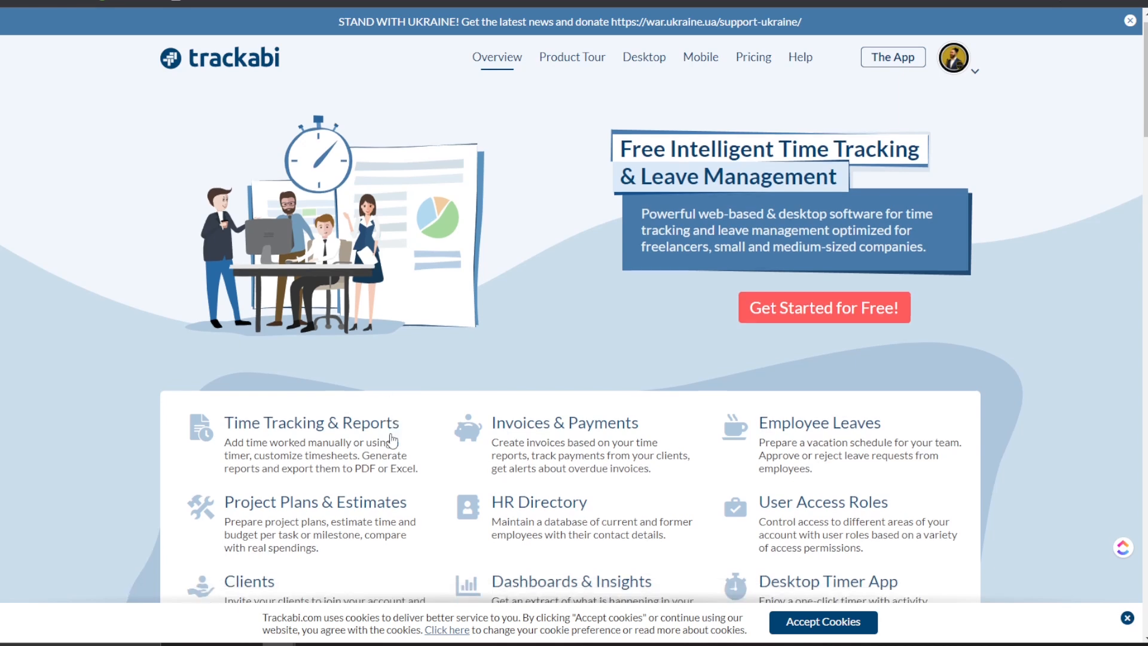
scroll(419, 396, down, 2)
scroll(460, 436, down, 5)
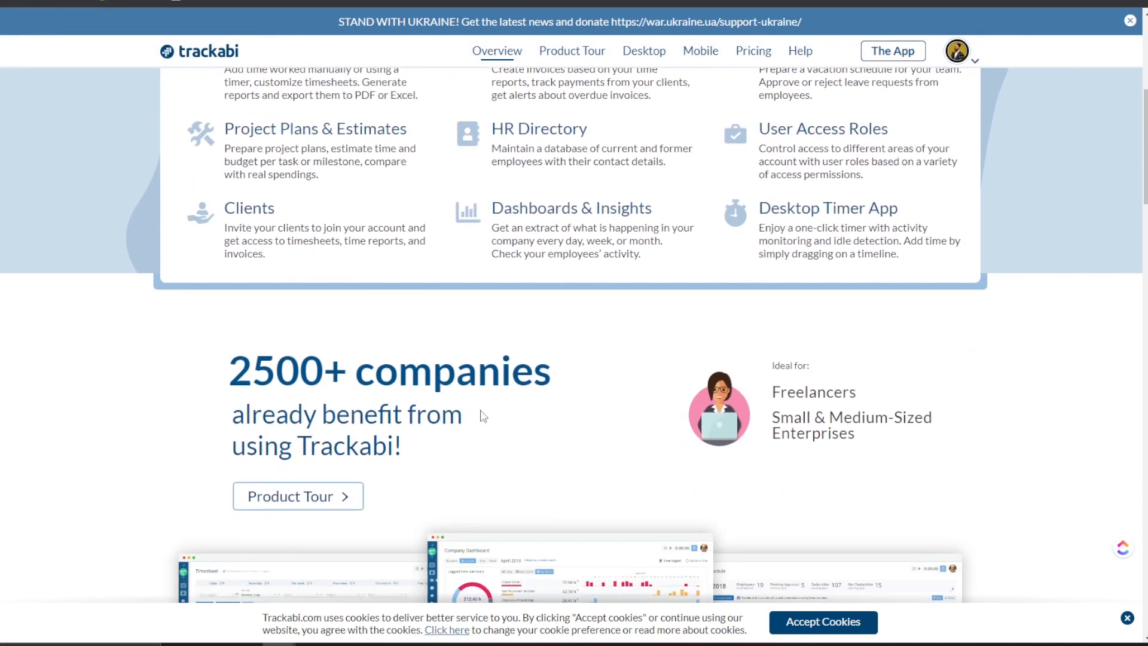
scroll(489, 400, down, 7)
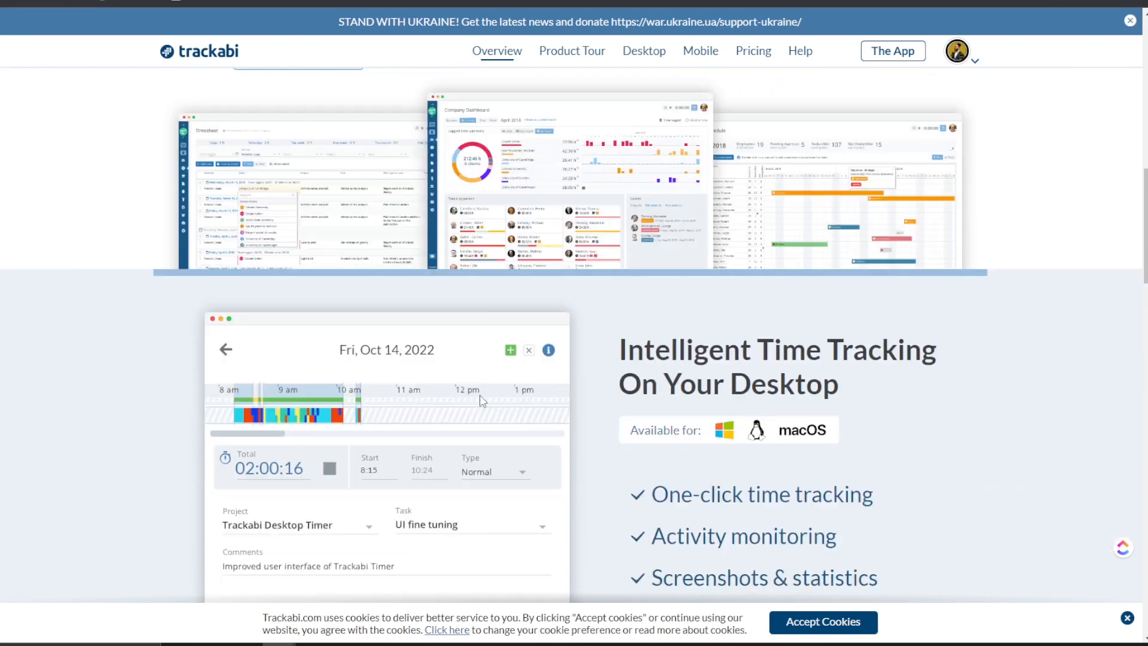
scroll(478, 410, up, 10)
scroll(479, 411, down, 6)
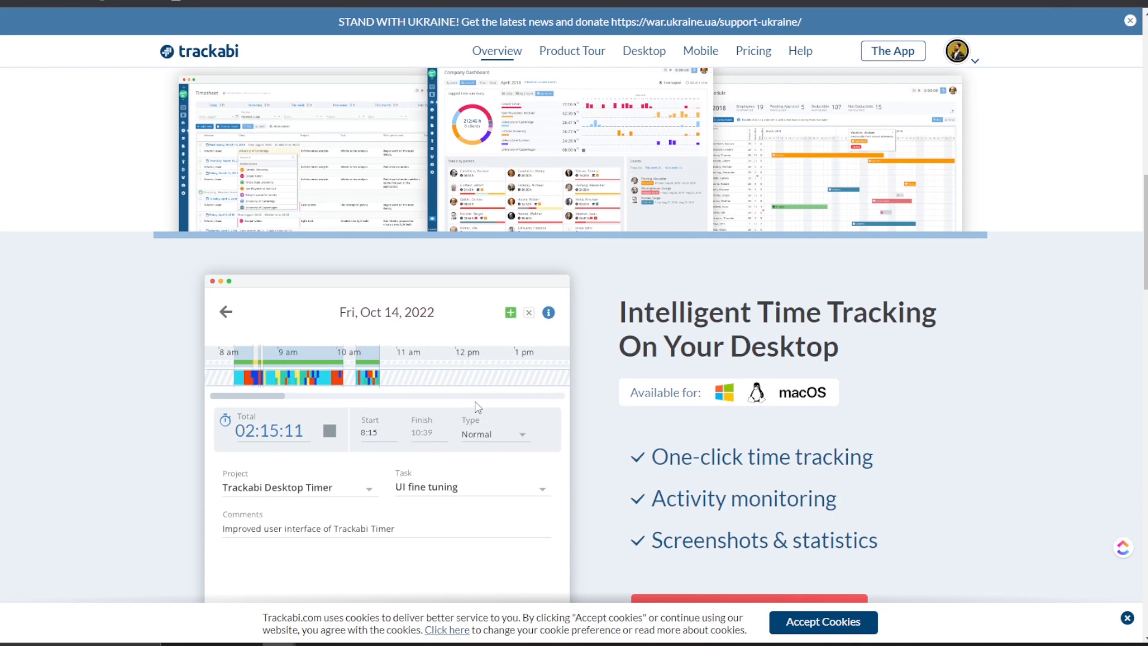
scroll(461, 394, up, 2)
scroll(442, 402, down, 4)
scroll(454, 394, down, 6)
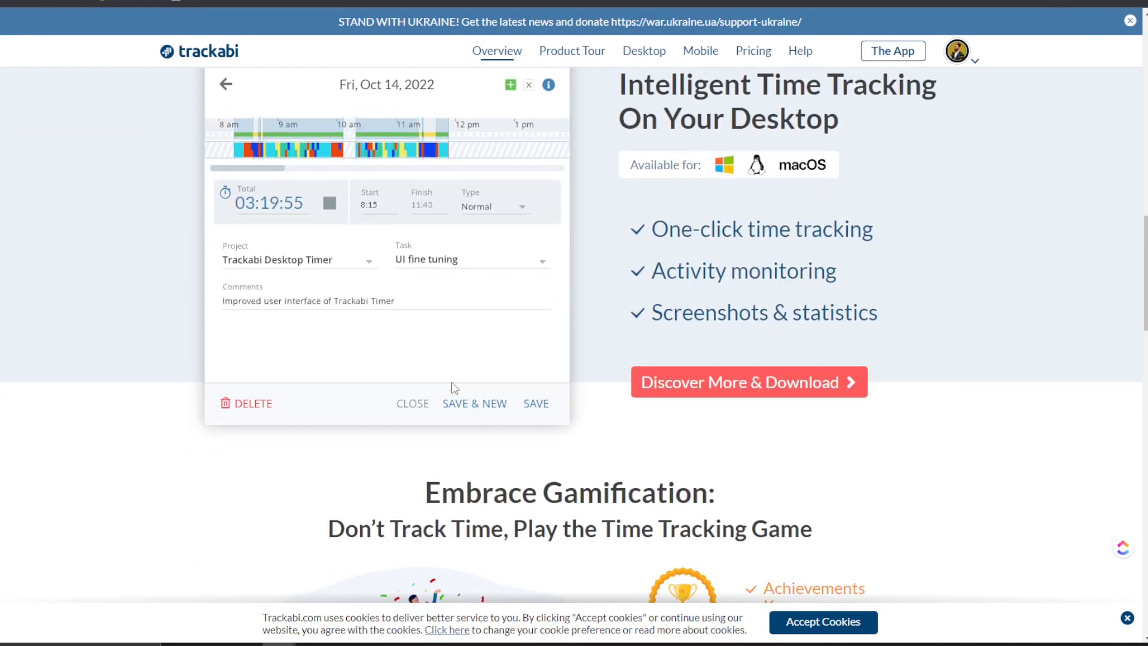
Read the gamification and phone time tracking sections, the award badges and the integrations, down to the page footer
scroll(465, 355, down, 7)
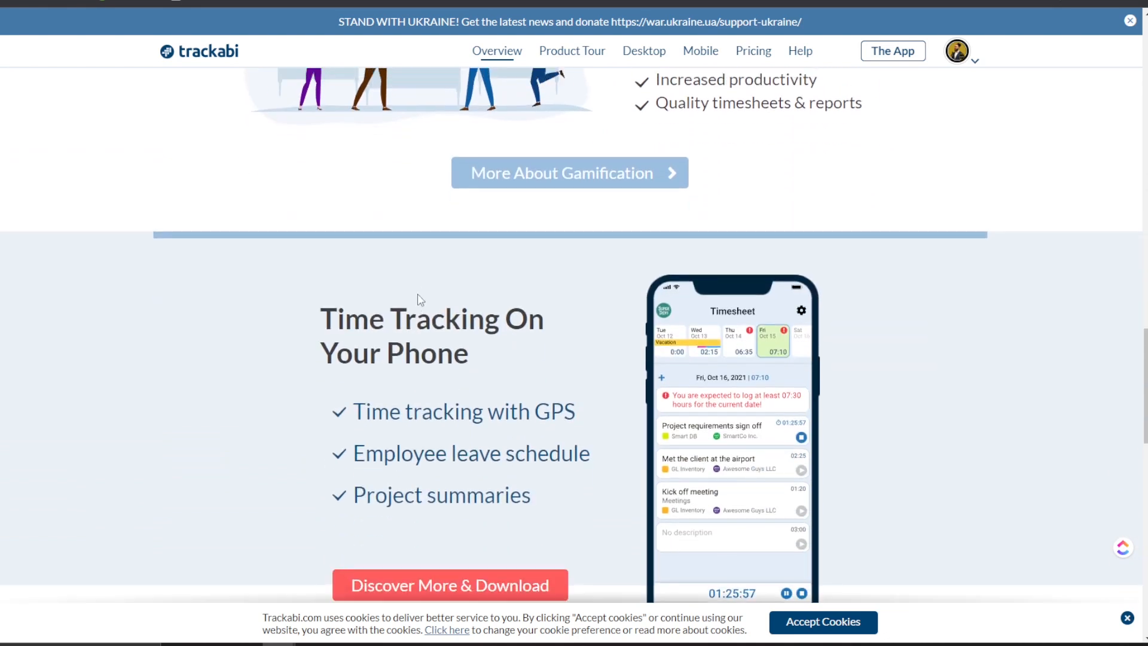
scroll(429, 313, down, 5)
scroll(435, 317, up, 4)
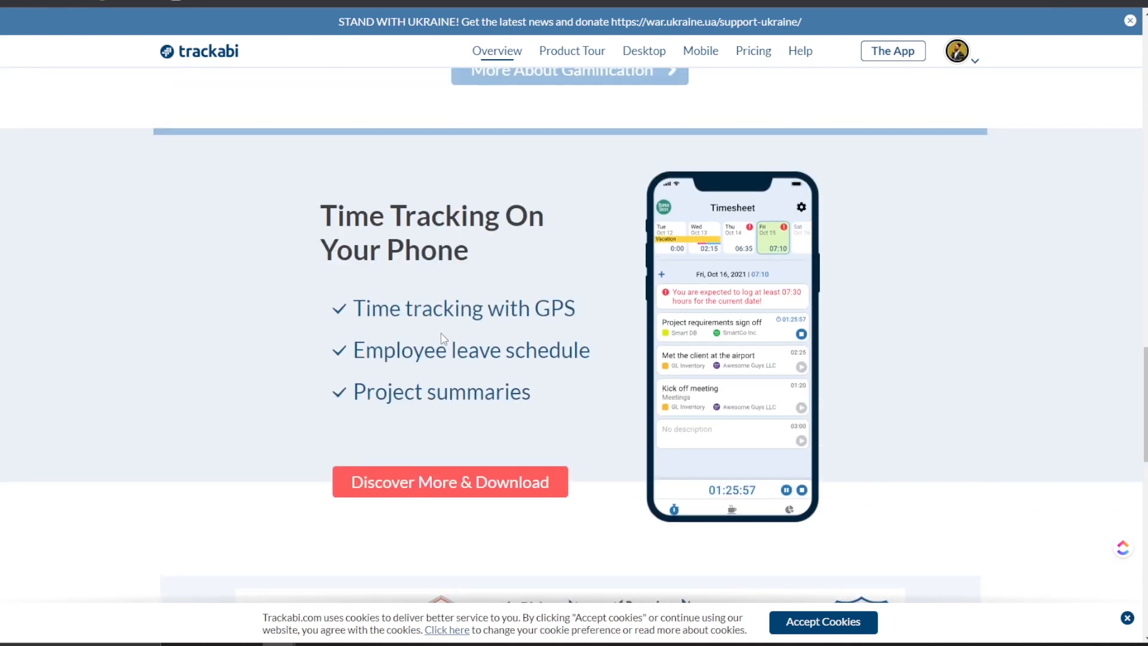
scroll(439, 310, down, 4)
scroll(443, 307, up, 5)
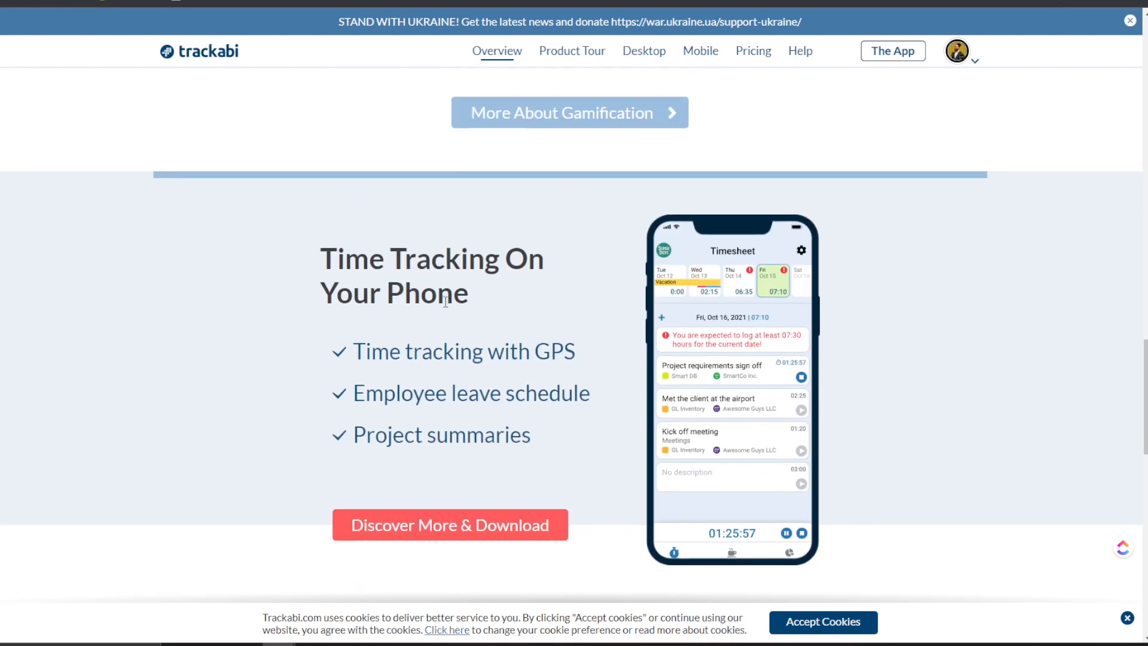
scroll(443, 307, down, 8)
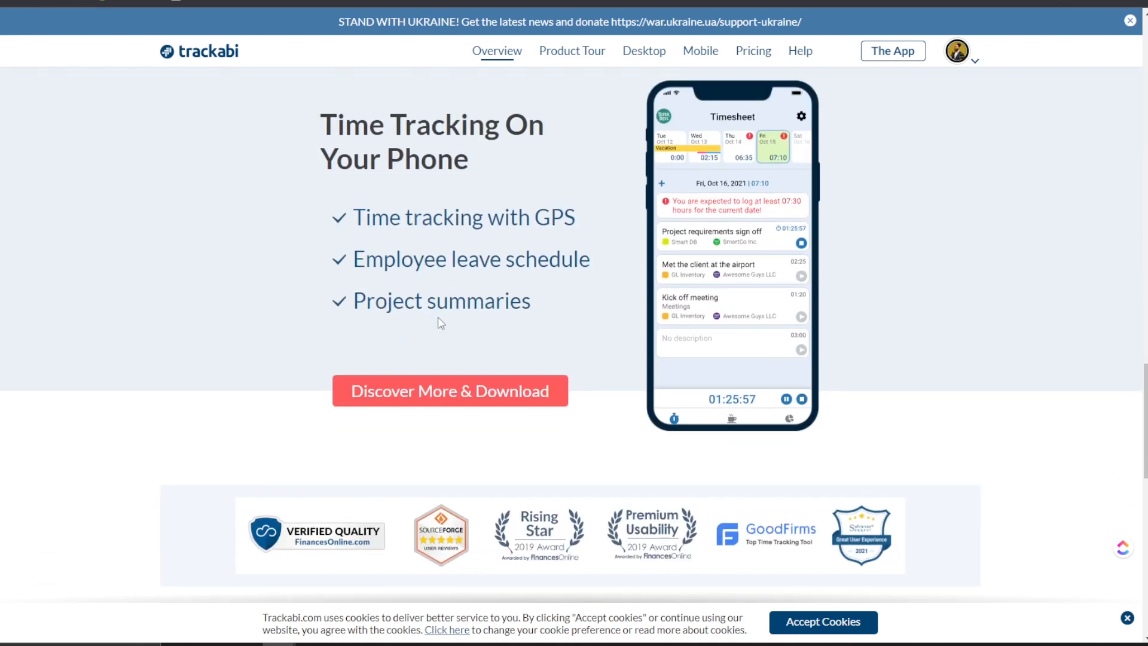
scroll(438, 323, down, 8)
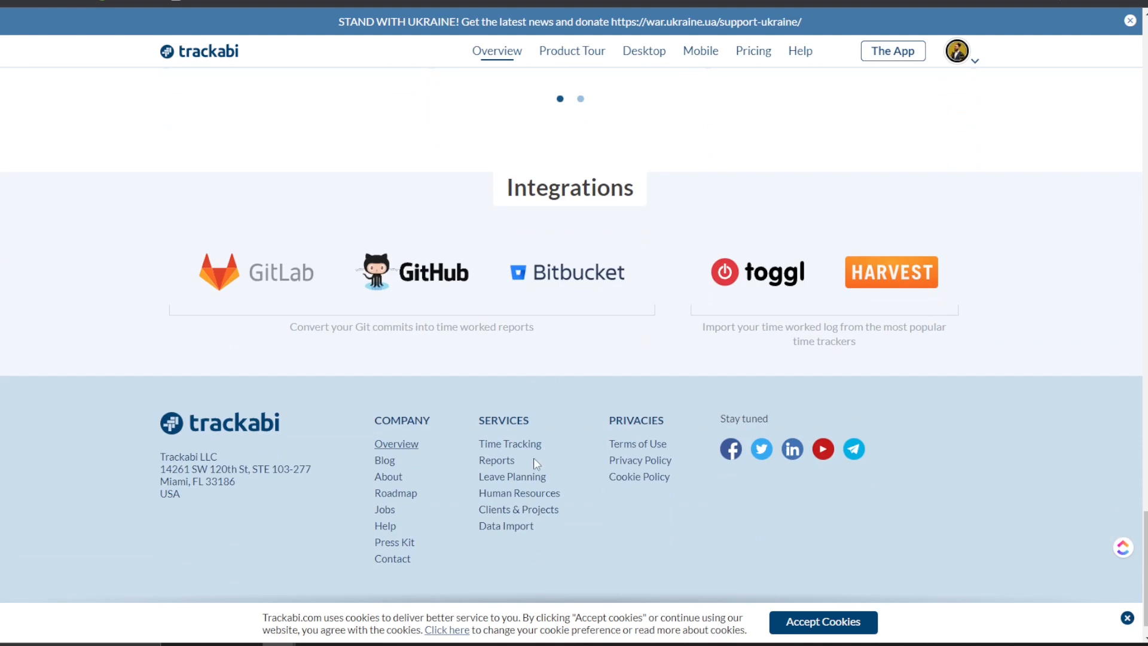
Open the Blog, About and Roadmap pages from the footer's company links in separate new tabs
right_click(400, 459)
right_click(390, 461)
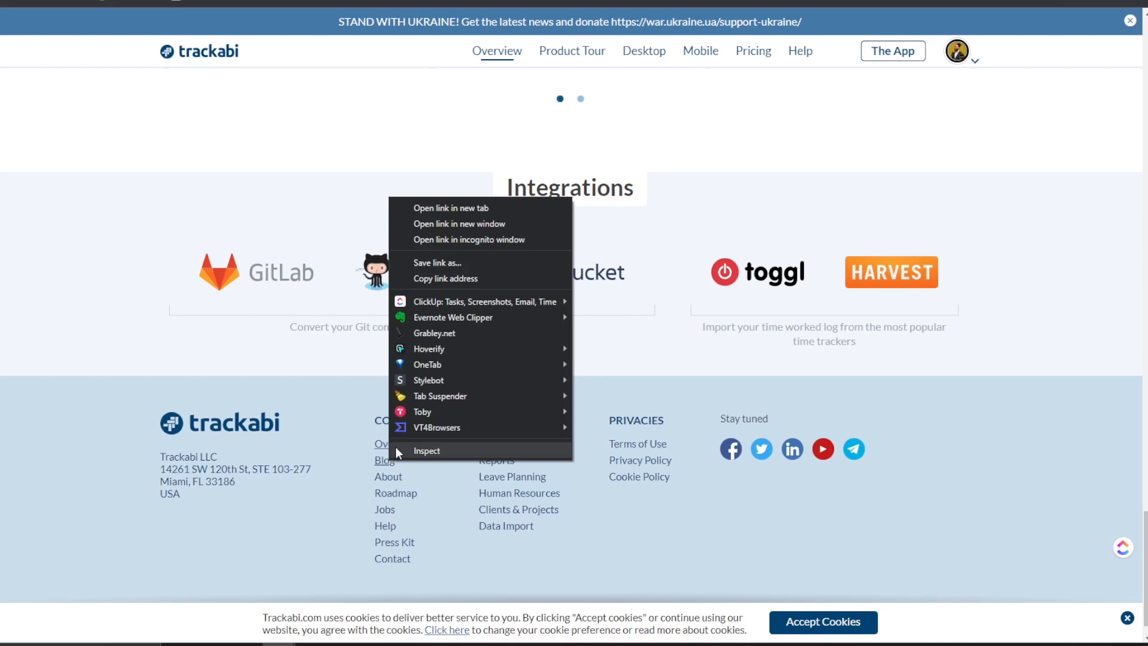
key(Escape)
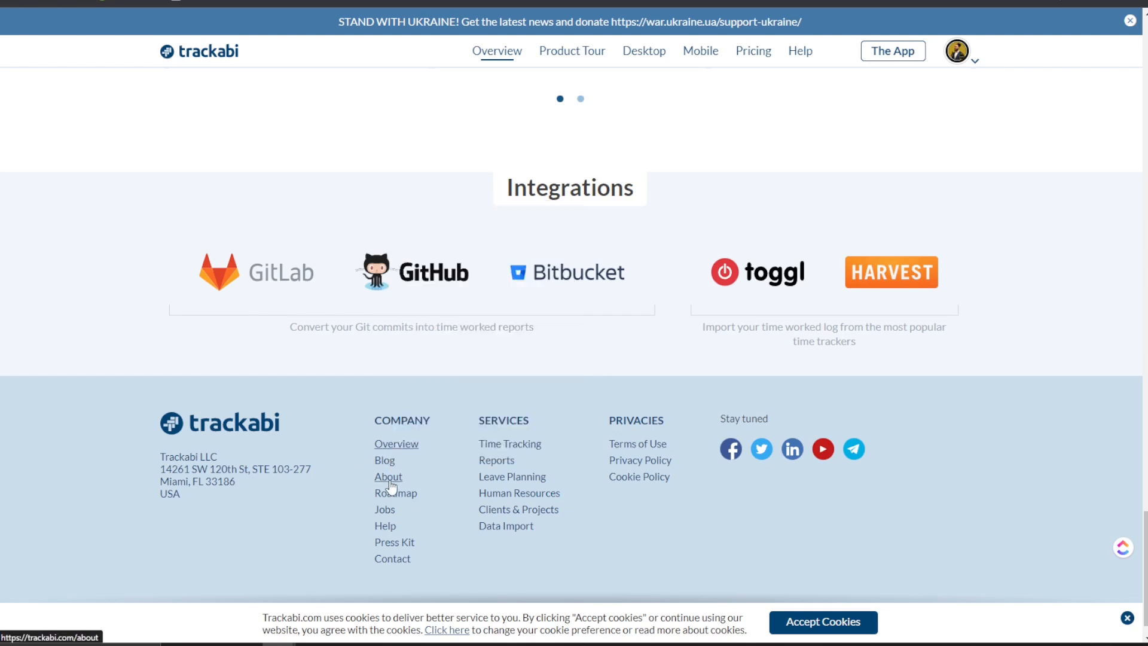
right_click(388, 478)
click(422, 226)
right_click(399, 492)
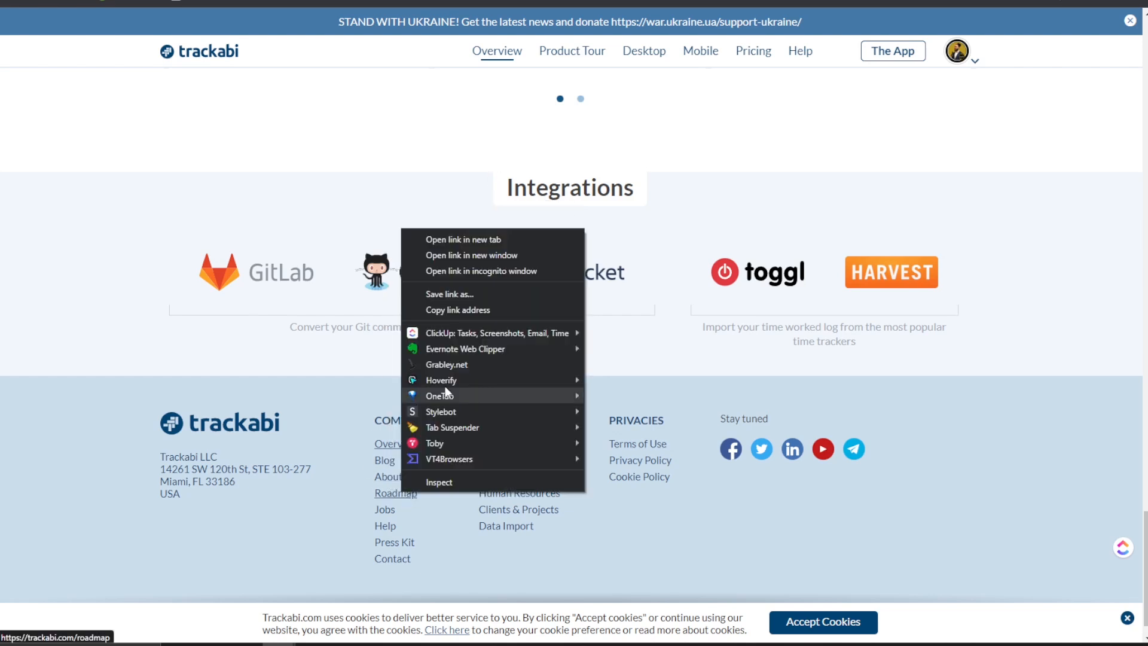
click(455, 239)
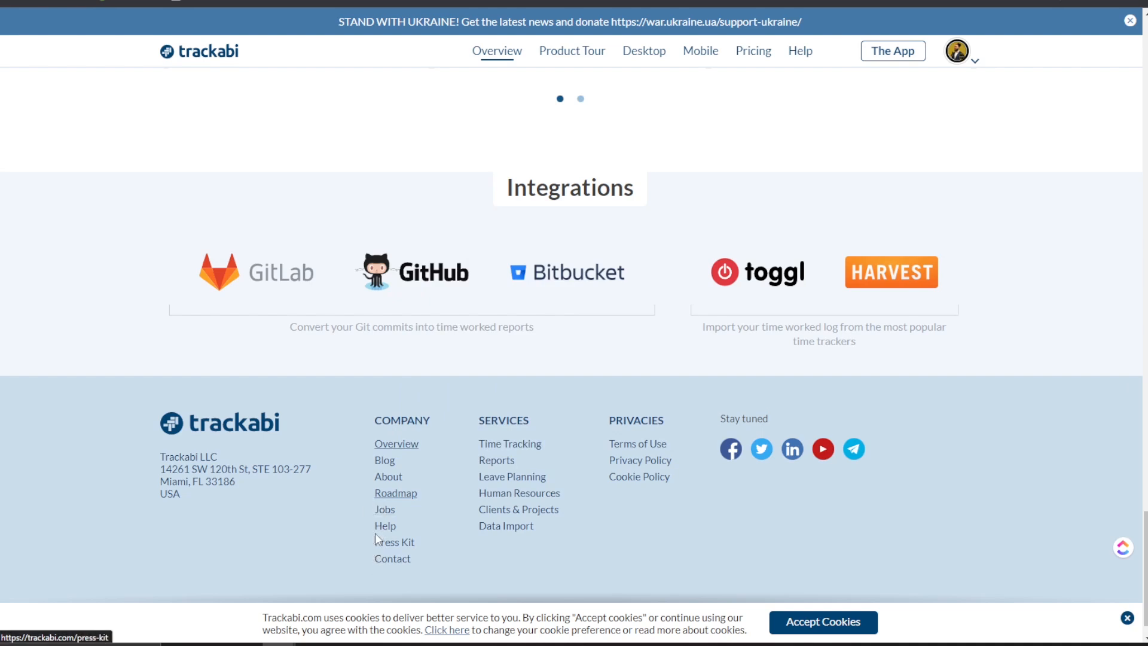
click(385, 460)
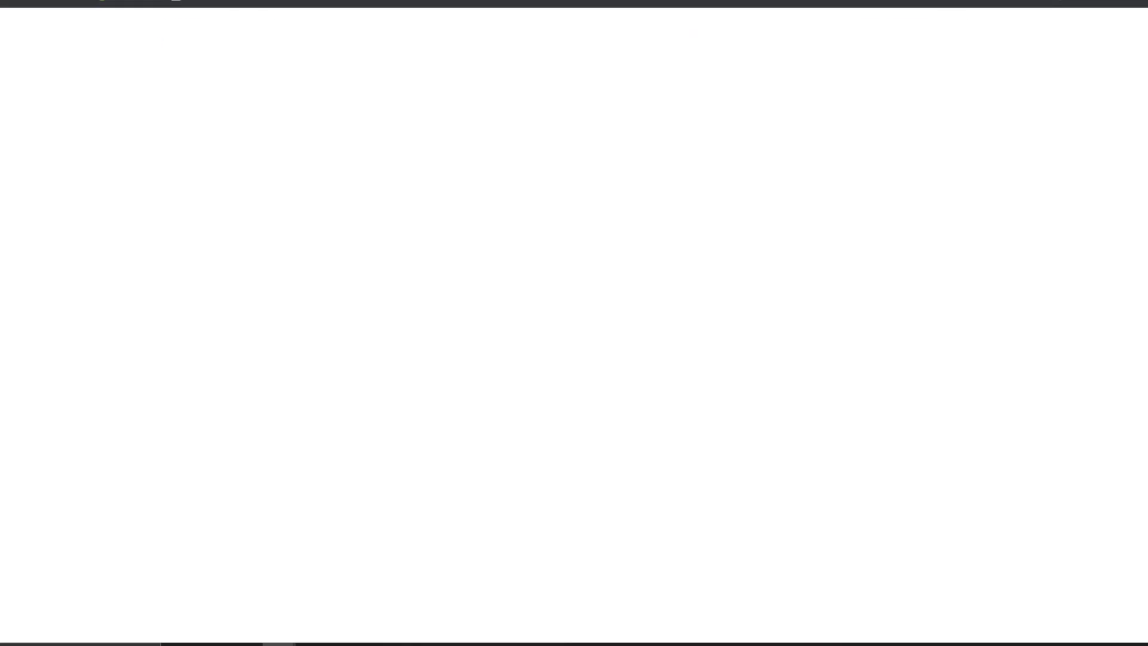
Look through the articles on the Trackabi blog and close the blog page
scroll(694, 130, down, 15)
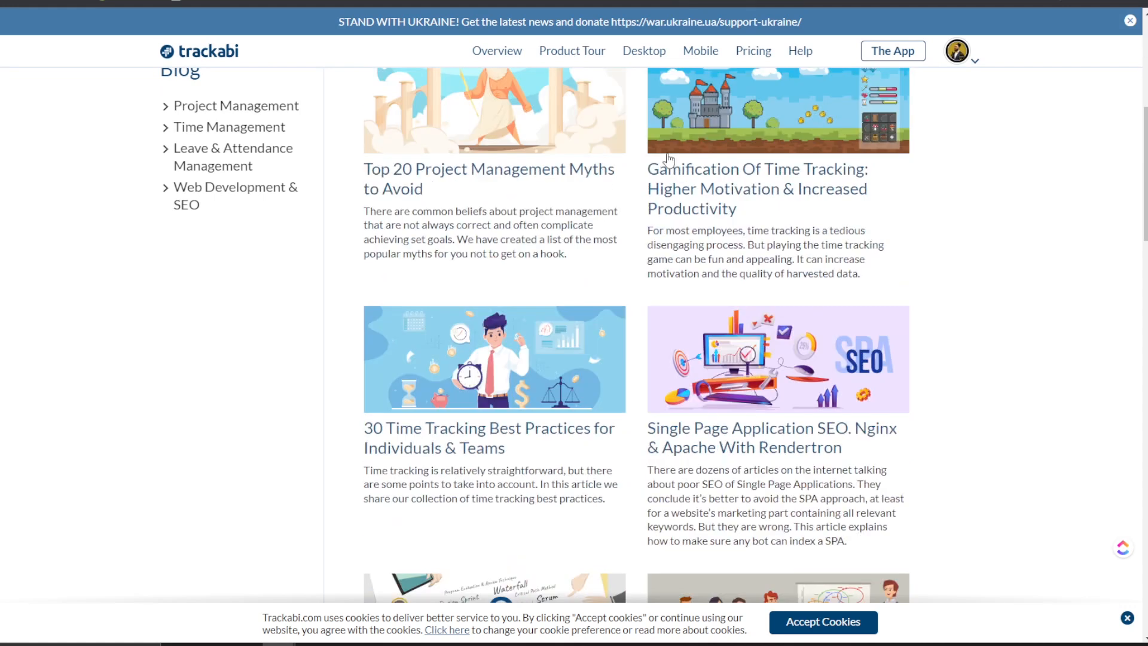
scroll(694, 130, down, 20)
click(712, 1)
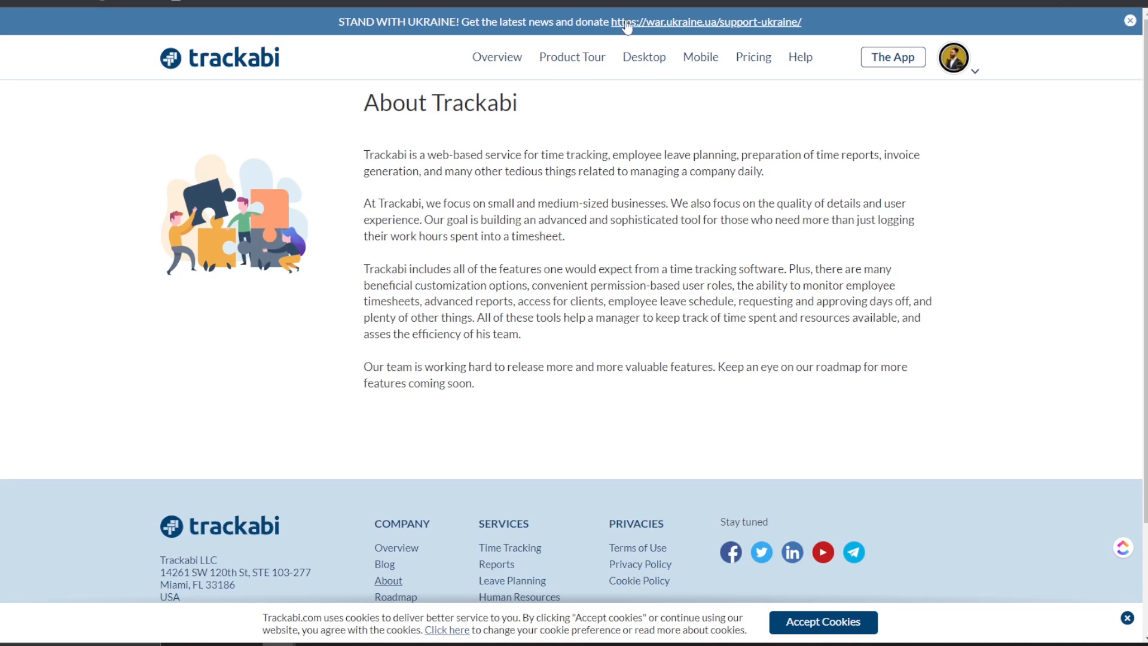
Read the About Trackabi page, including the paragraphs on its target businesses and its upcoming features
drag(527, 217, 792, 220)
click(793, 201)
click(798, 367)
Read the Trackabi Roadmap page, highlight the planned Zapier integration and return to the overview page
drag(394, 103, 506, 103)
click(389, 153)
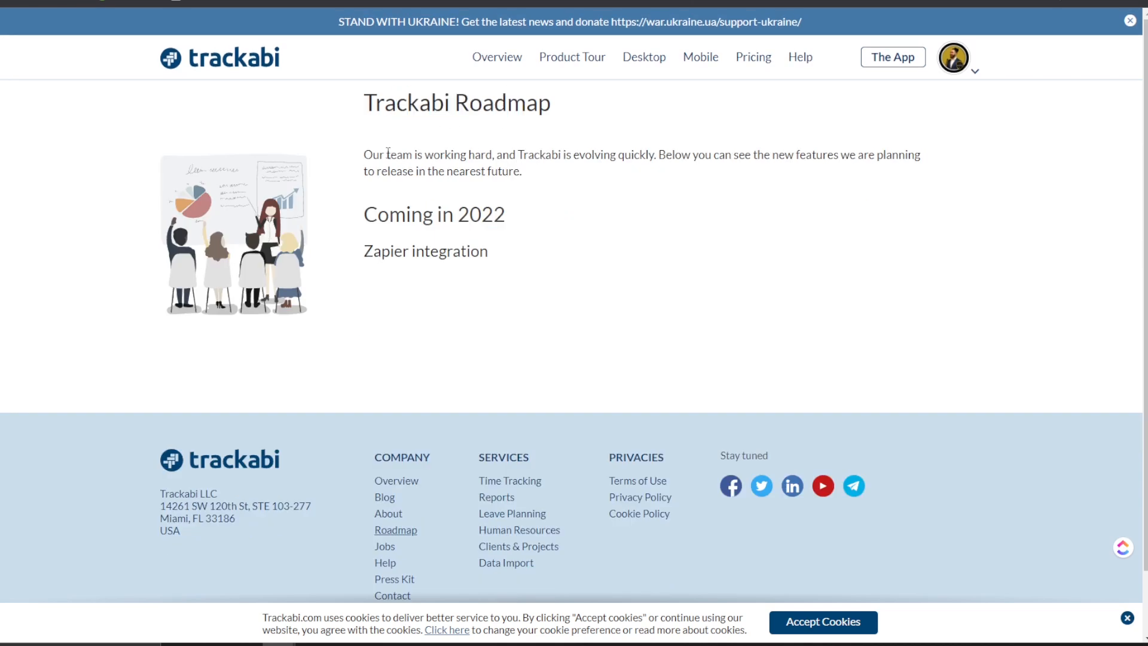
drag(424, 251, 445, 274)
click(536, 213)
click(783, 2)
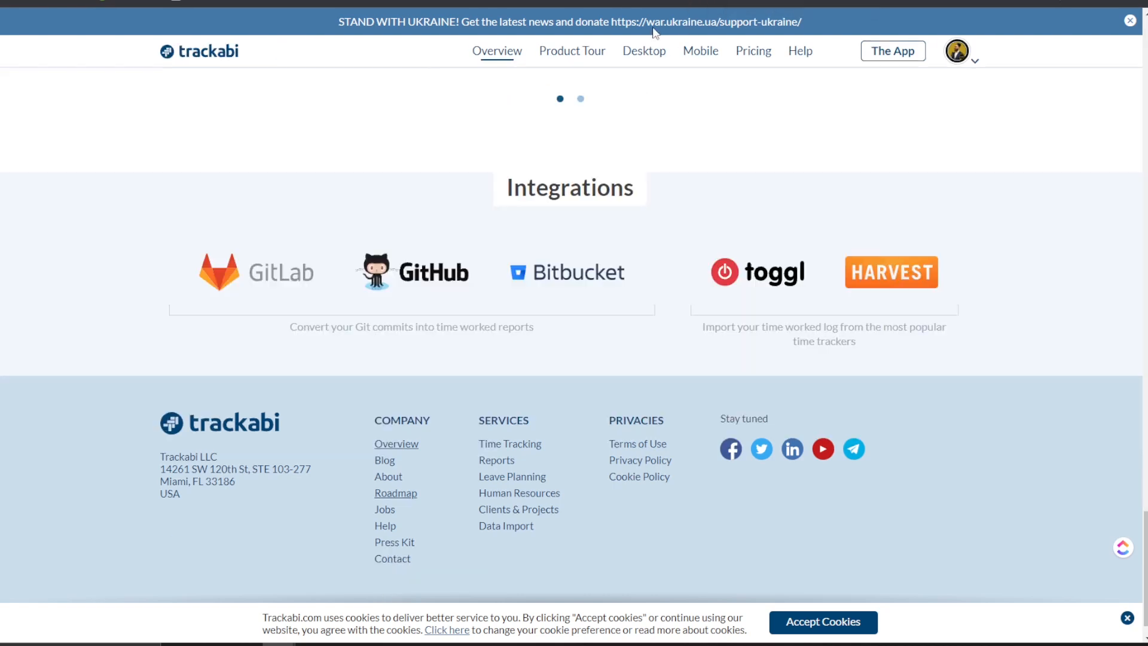
Open the Trackabi Pricing page and look at the team size scale, the billing options and the plan prices
click(754, 53)
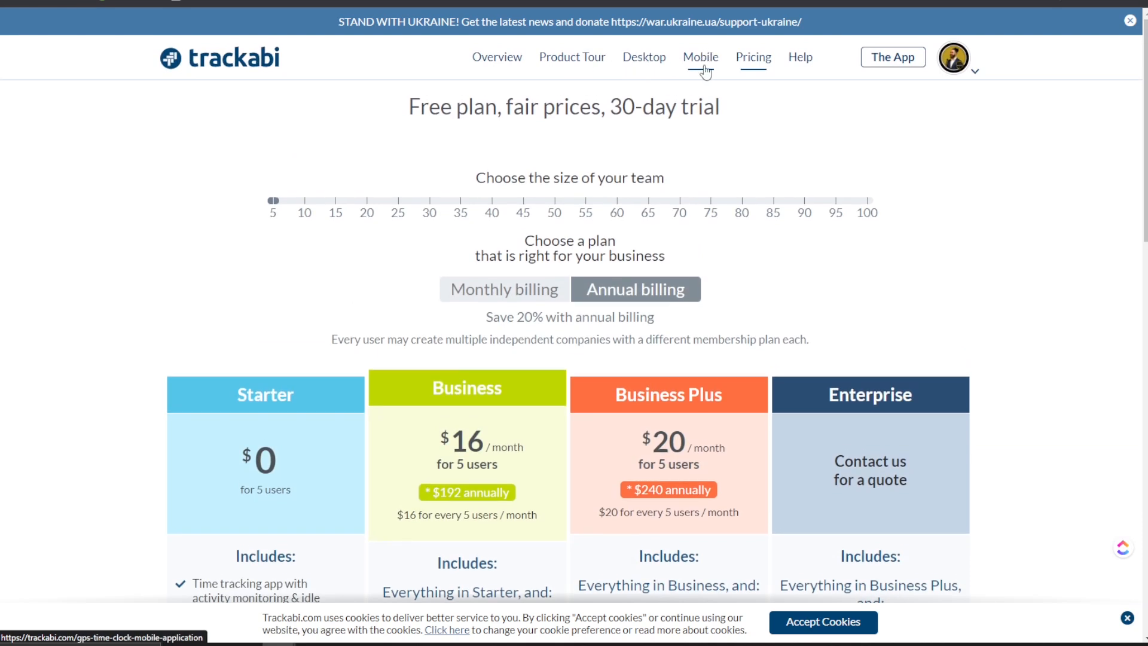
scroll(704, 77, down, 3)
scroll(655, 126, up, 3)
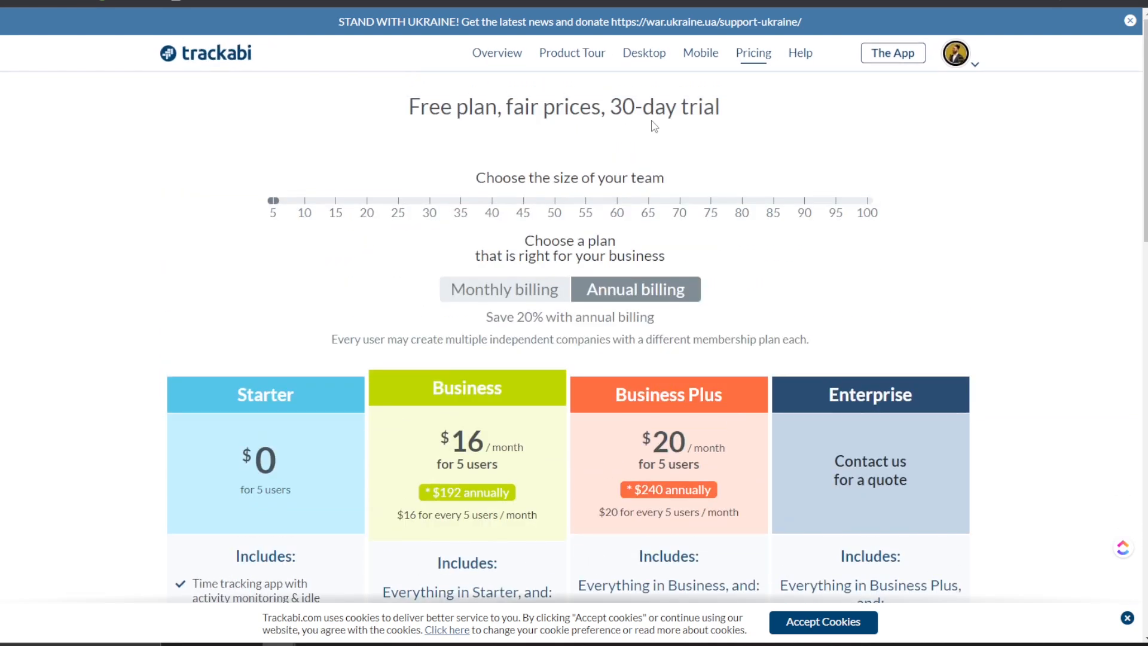
scroll(590, 175, down, 1)
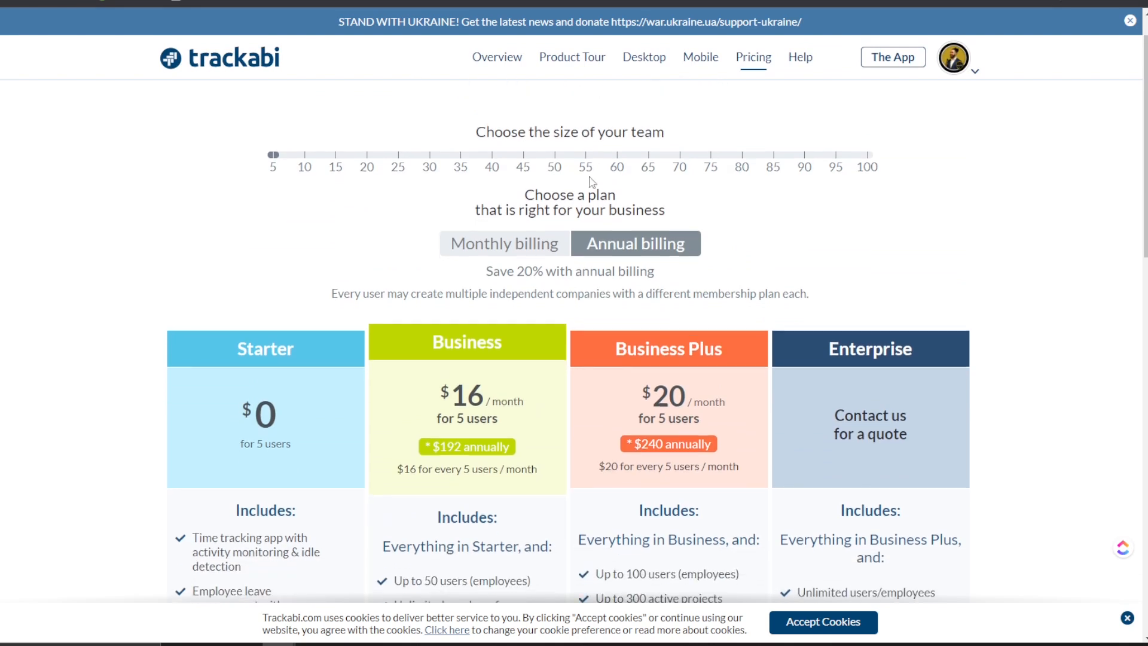
scroll(543, 304, up, 1)
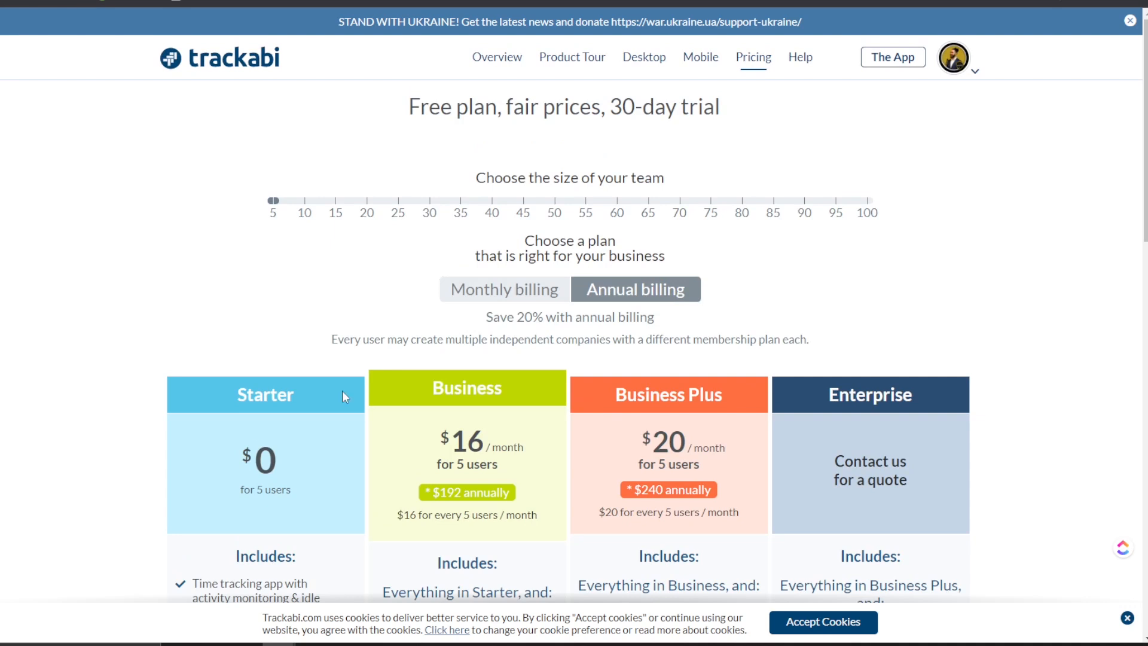
Compare the features included in the Starter, Business, Business Plus and Enterprise plans and go back up to their prices
scroll(427, 362, down, 7)
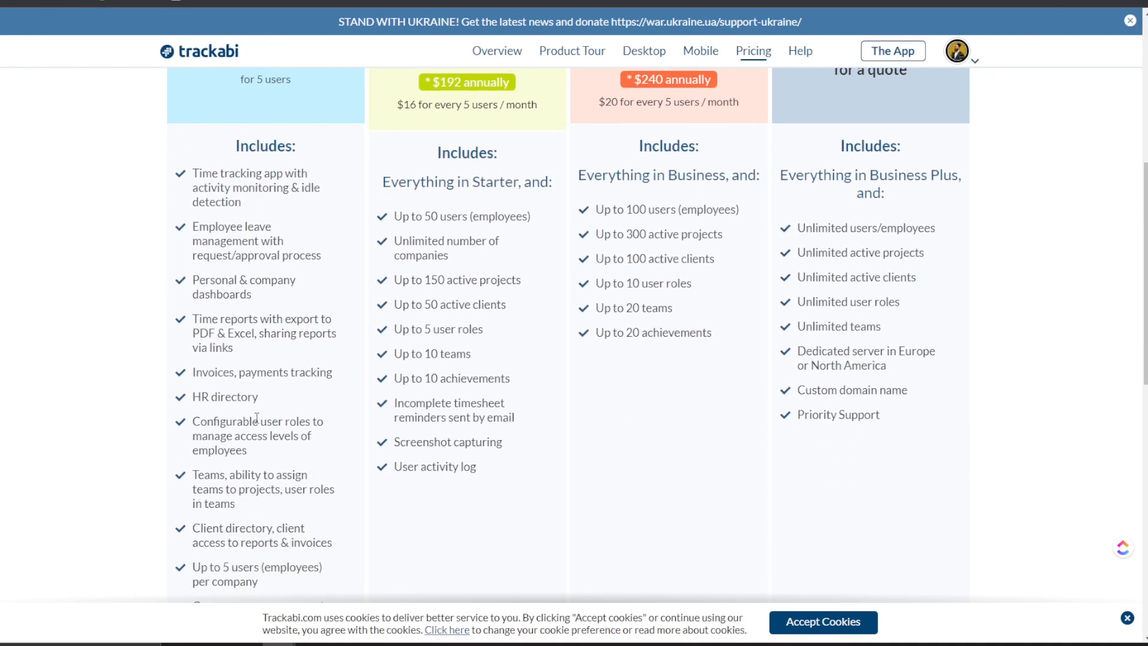
scroll(258, 418, down, 2)
scroll(263, 401, up, 5)
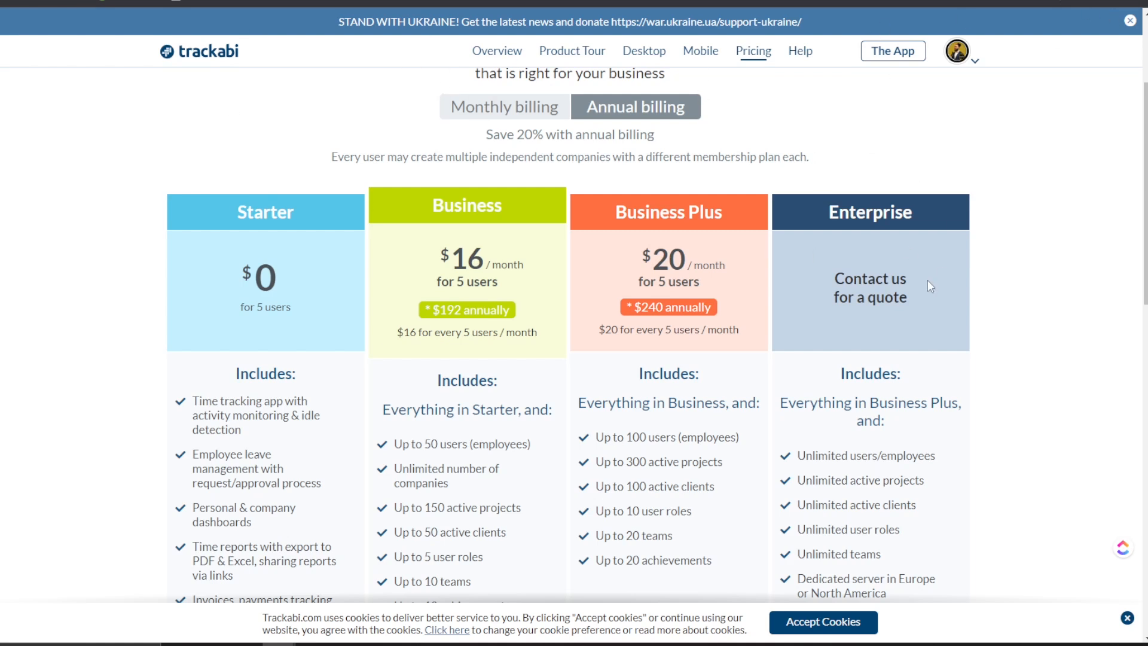
scroll(927, 280, up, 3)
scroll(879, 239, down, 4)
scroll(720, 259, down, 8)
scroll(715, 287, up, 11)
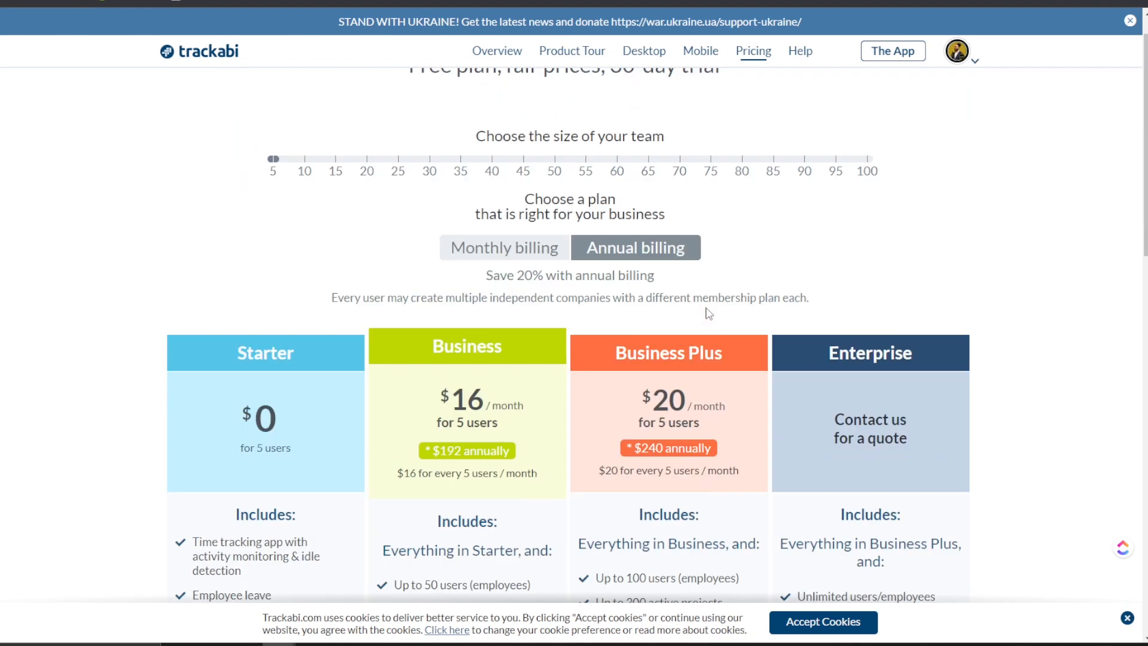
Look through the annual billing prices and the included features of all four plans, down to the VAT and money-back notes
scroll(708, 313, up, 1)
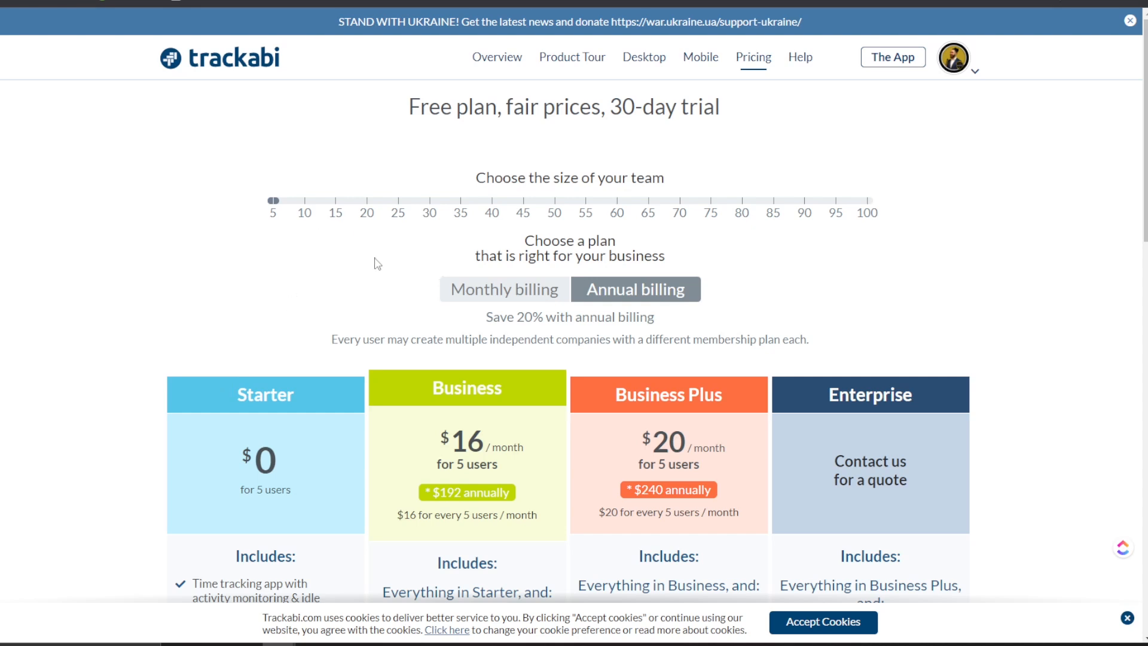
scroll(483, 160, down, 9)
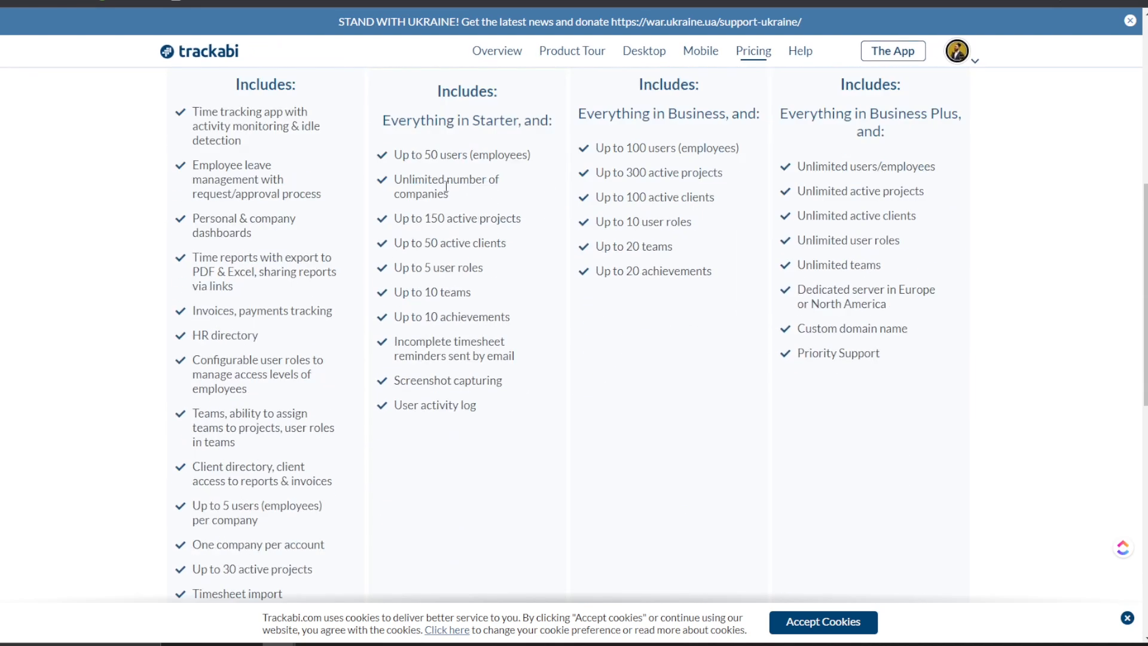
scroll(393, 231, up, 8)
scroll(392, 228, down, 2)
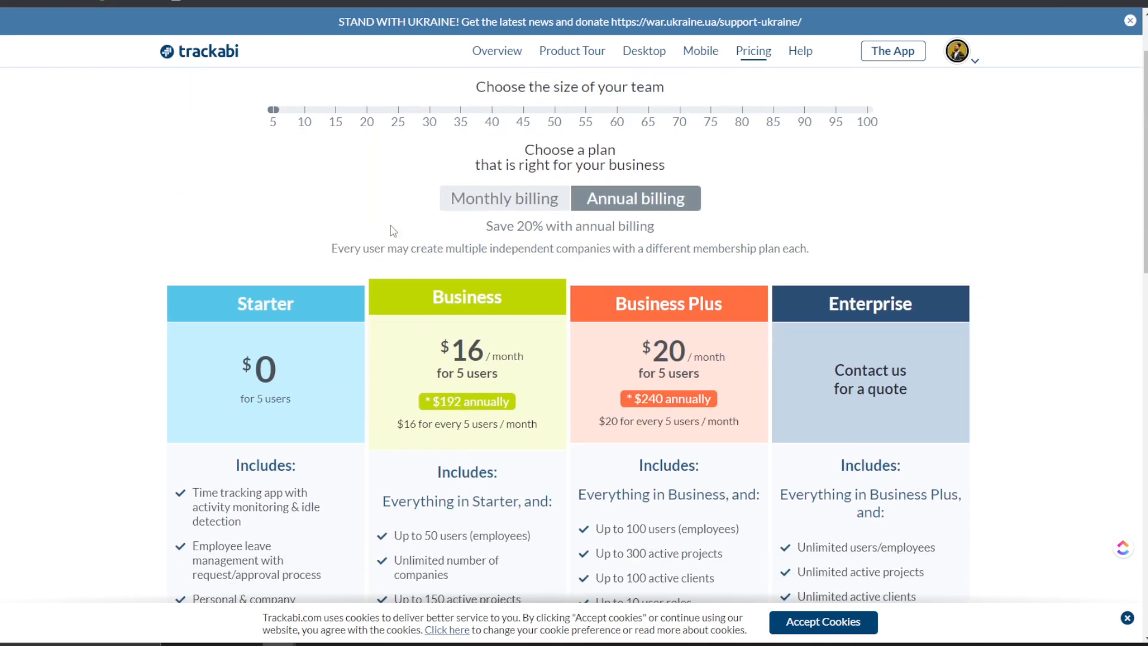
scroll(390, 241, down, 5)
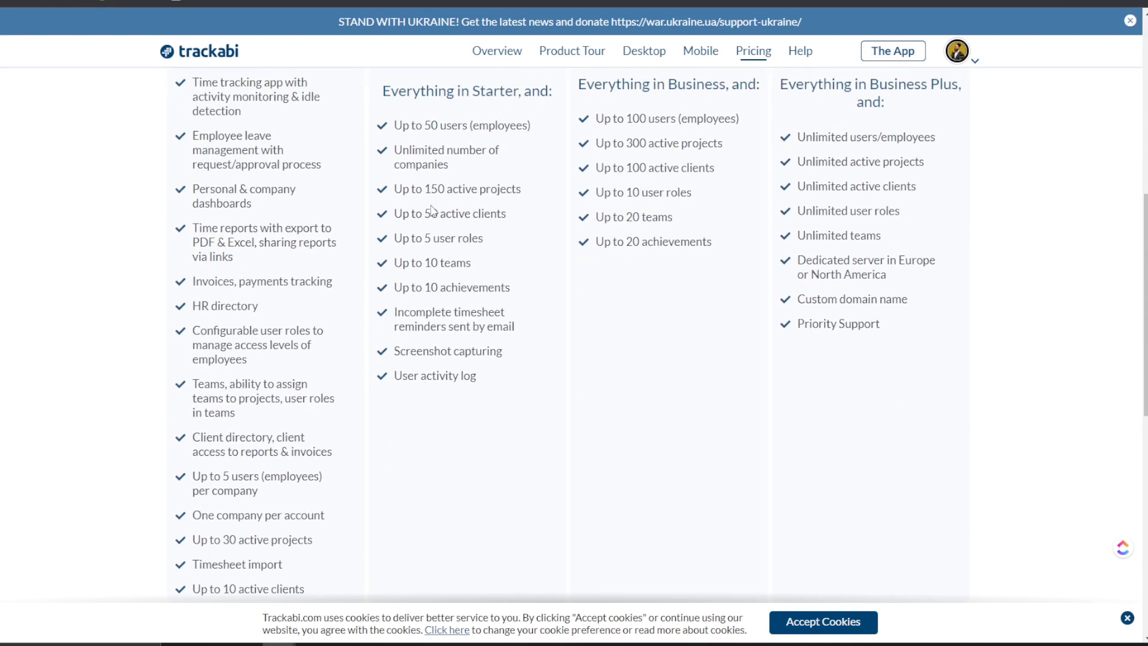
scroll(431, 209, down, 1)
scroll(430, 214, up, 5)
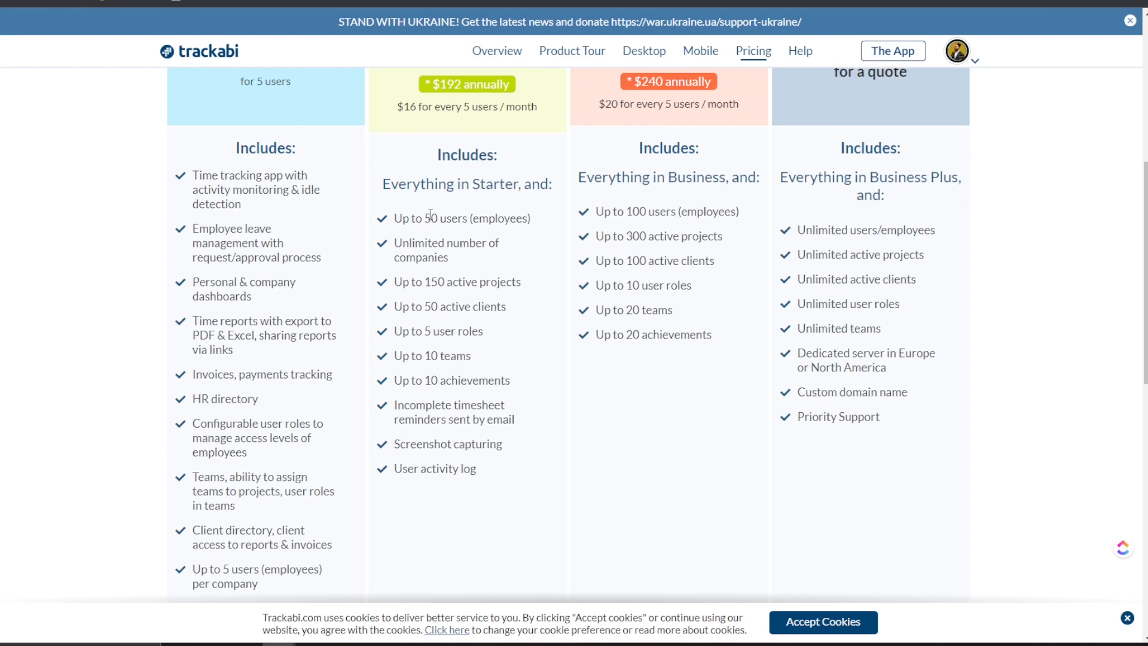
scroll(431, 214, up, 4)
scroll(427, 239, down, 2)
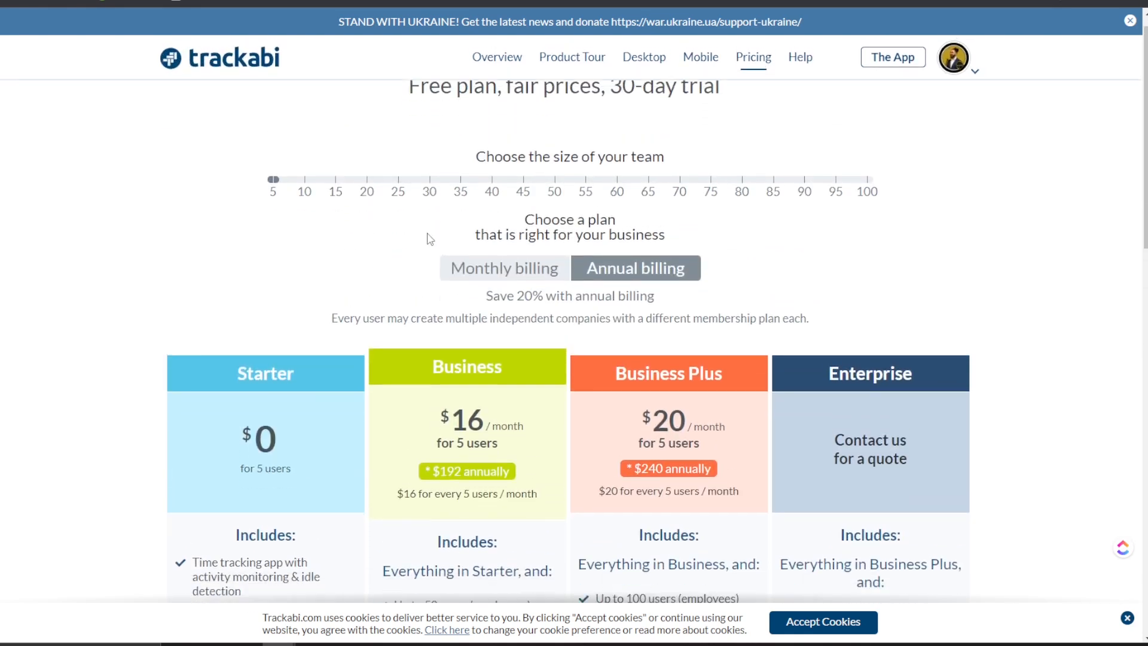
scroll(427, 239, down, 14)
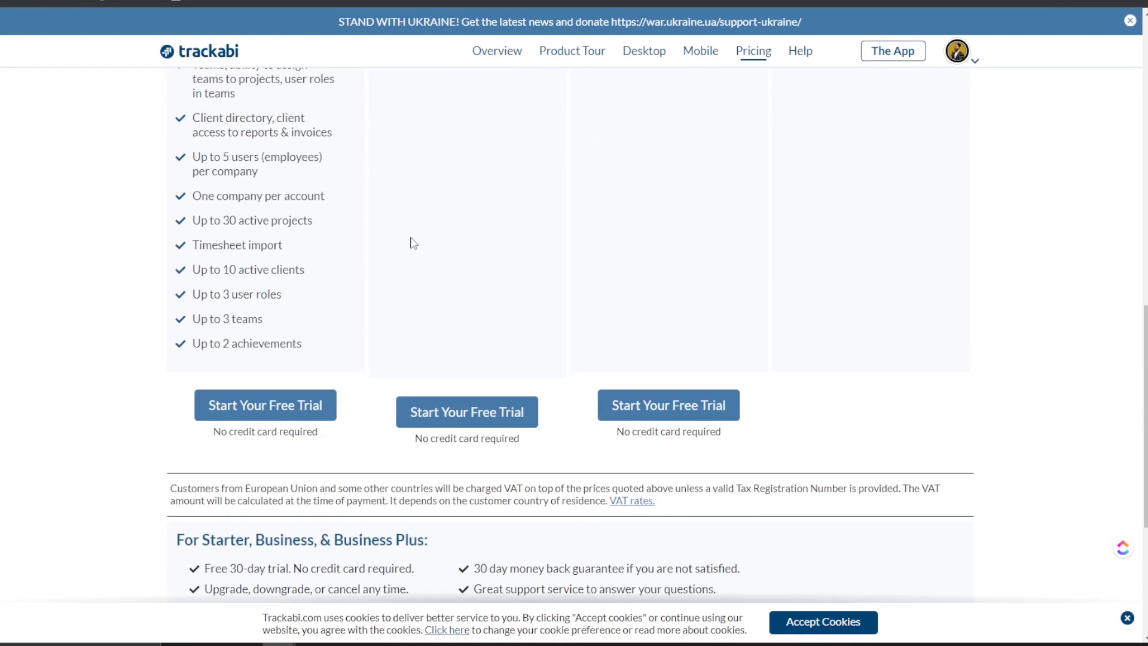
scroll(418, 220, up, 2)
scroll(445, 220, up, 10)
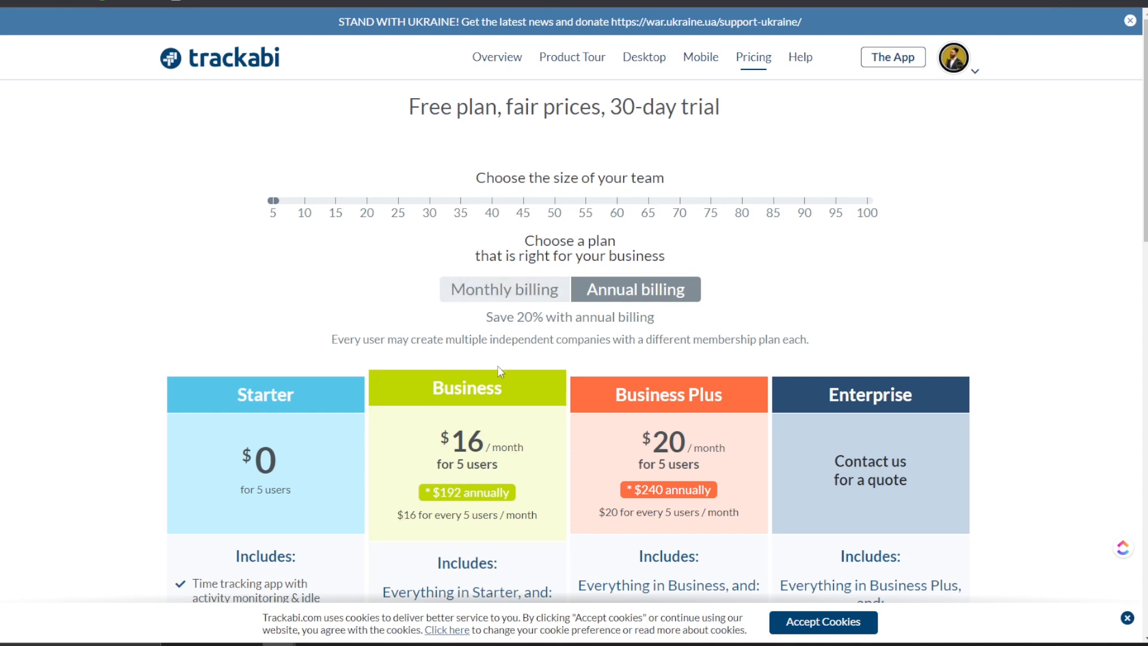
Compare the Starter plan's full feature list with the additions in Business, Business Plus and Enterprise, and return to the plan prices
scroll(498, 369, down, 3)
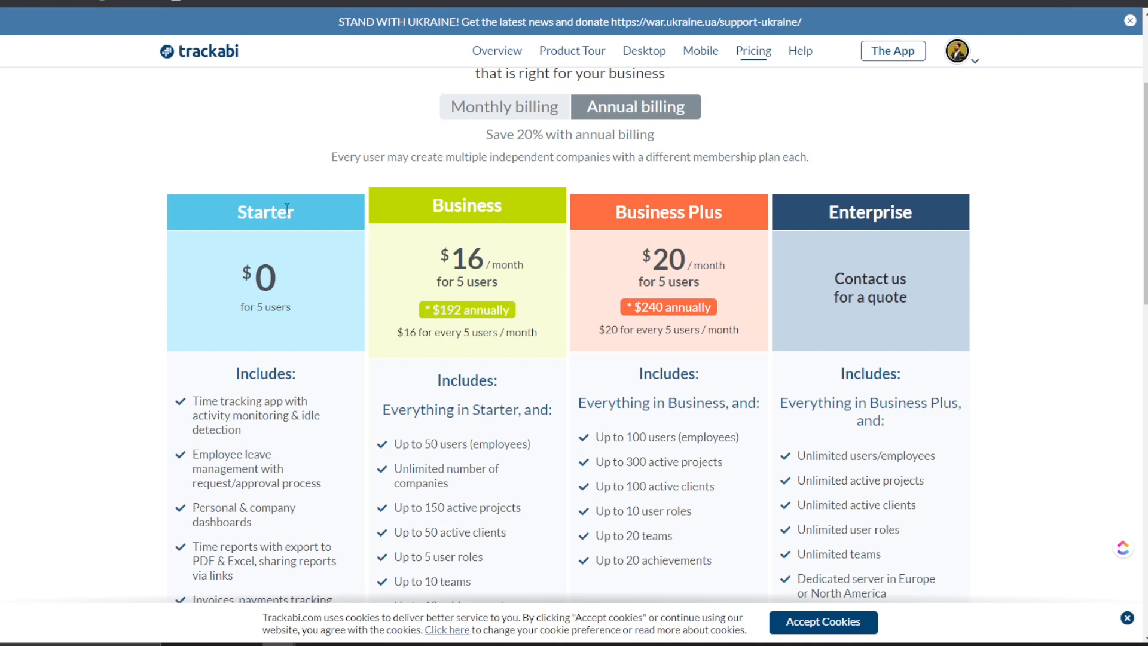
scroll(287, 208, down, 13)
scroll(779, 290, up, 10)
scroll(596, 344, down, 2)
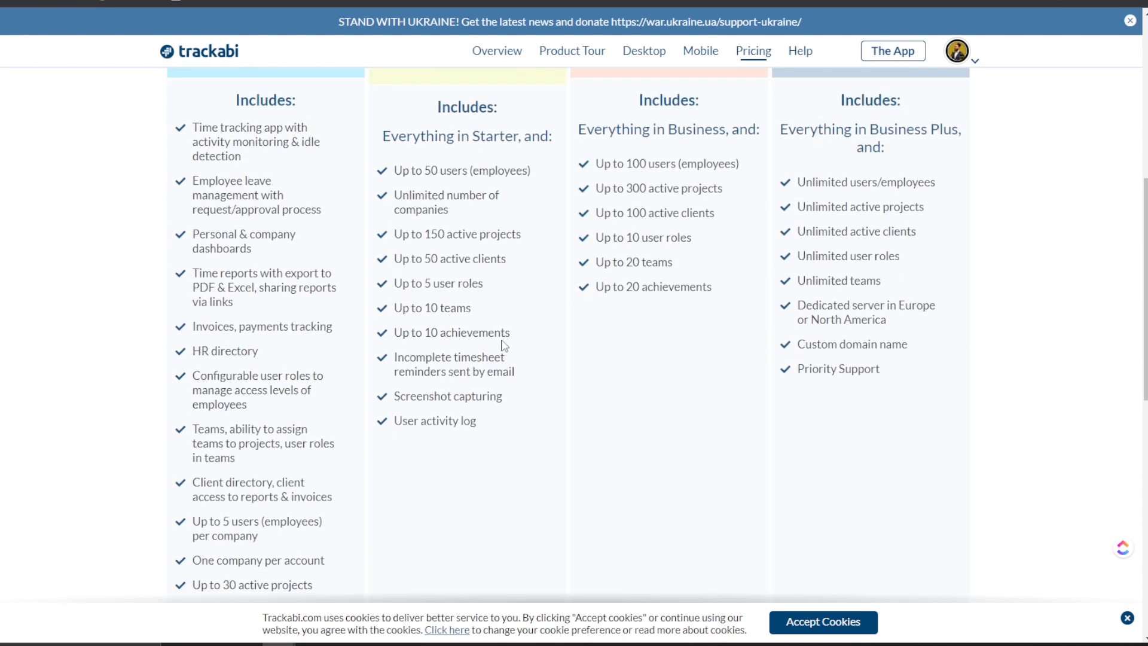
scroll(548, 234, down, 9)
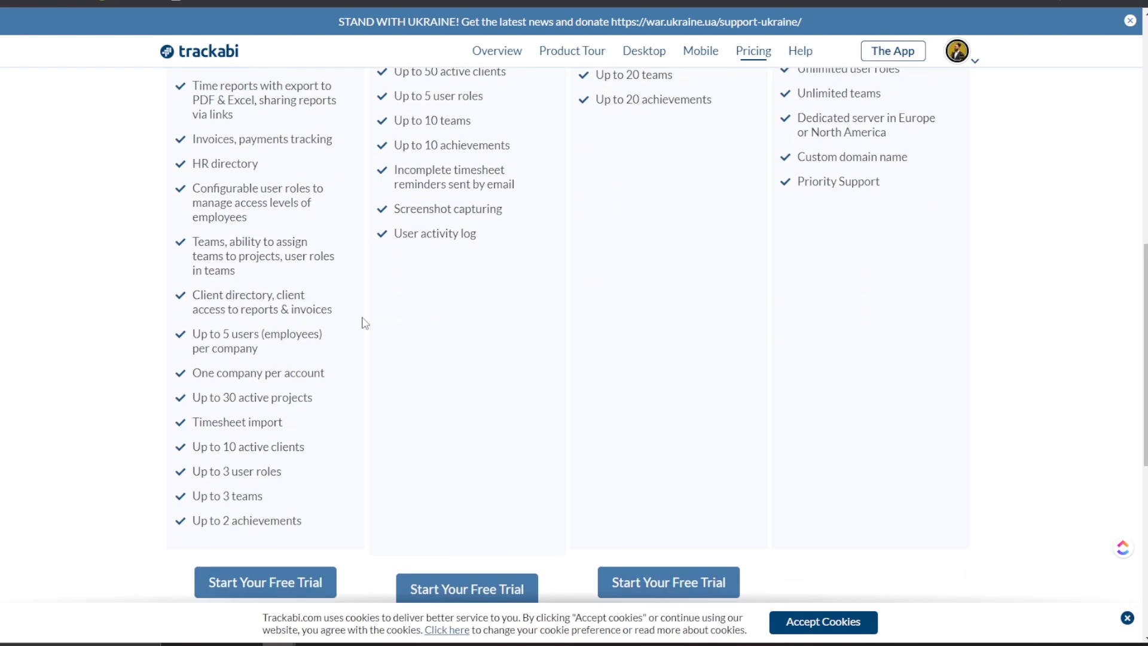
scroll(359, 322, up, 13)
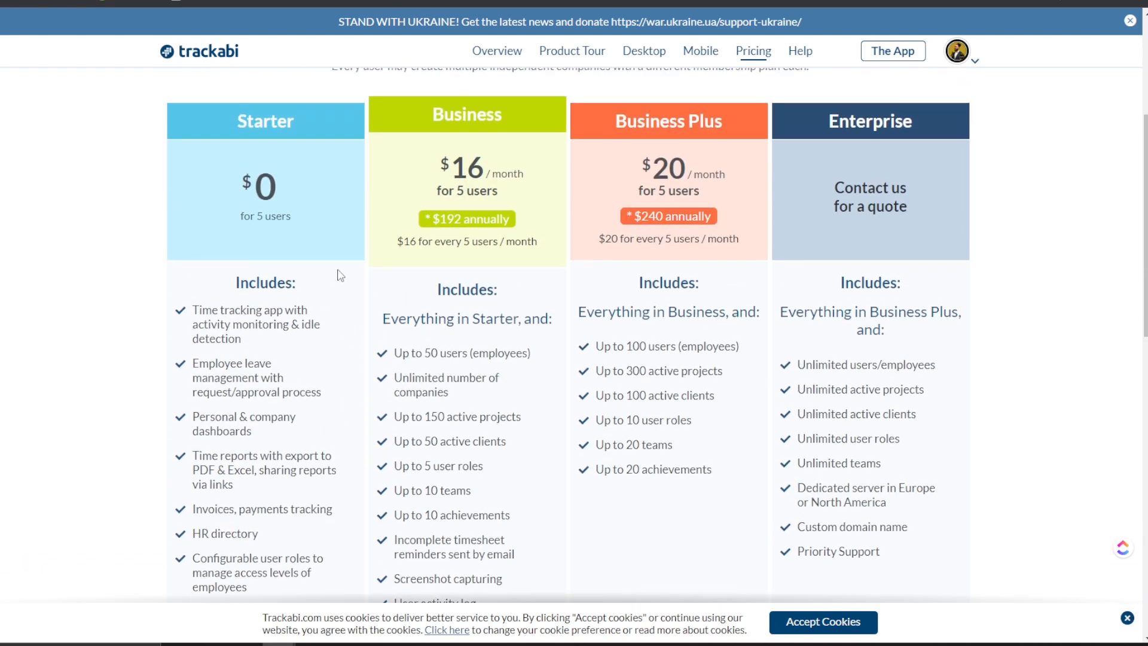
scroll(263, 168, down, 2)
scroll(258, 173, down, 1)
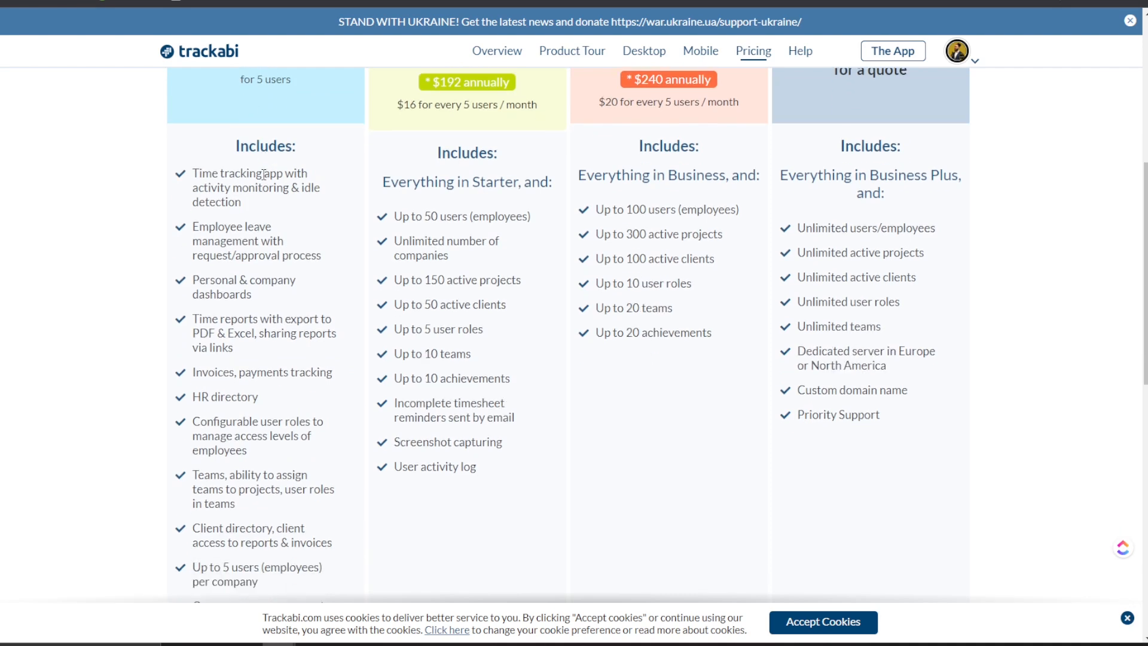
scroll(266, 173, up, 5)
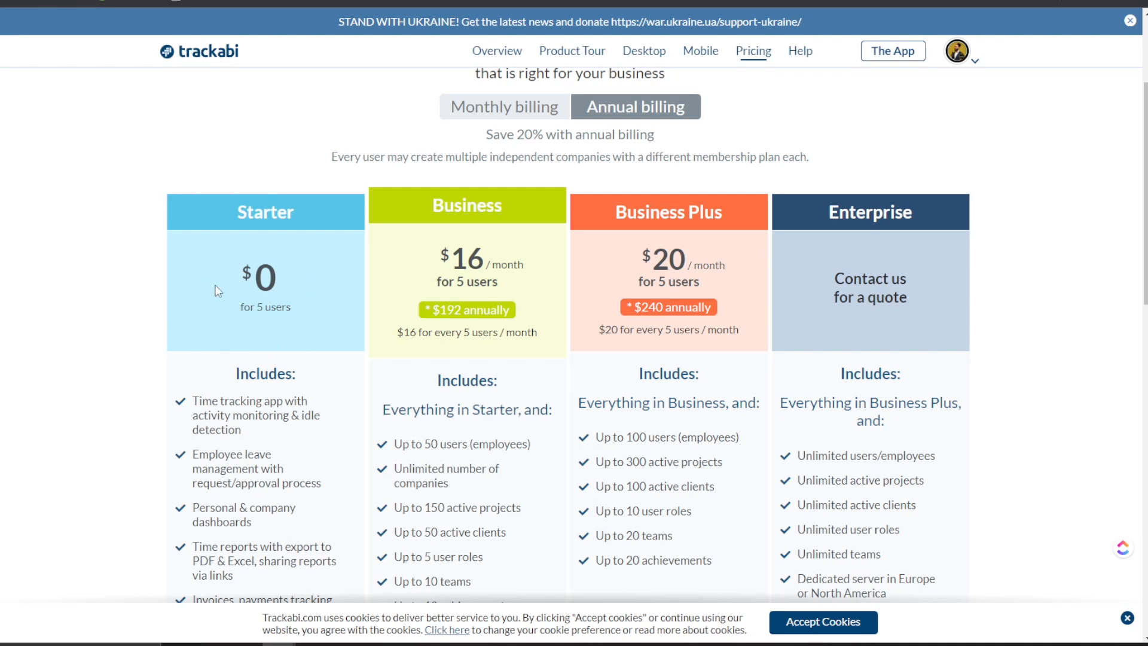
Read the free Starter plan's features, highlighting its user allowance and the time tracking app with activity monitoring and idle detection
scroll(214, 311, down, 2)
scroll(231, 287, up, 1)
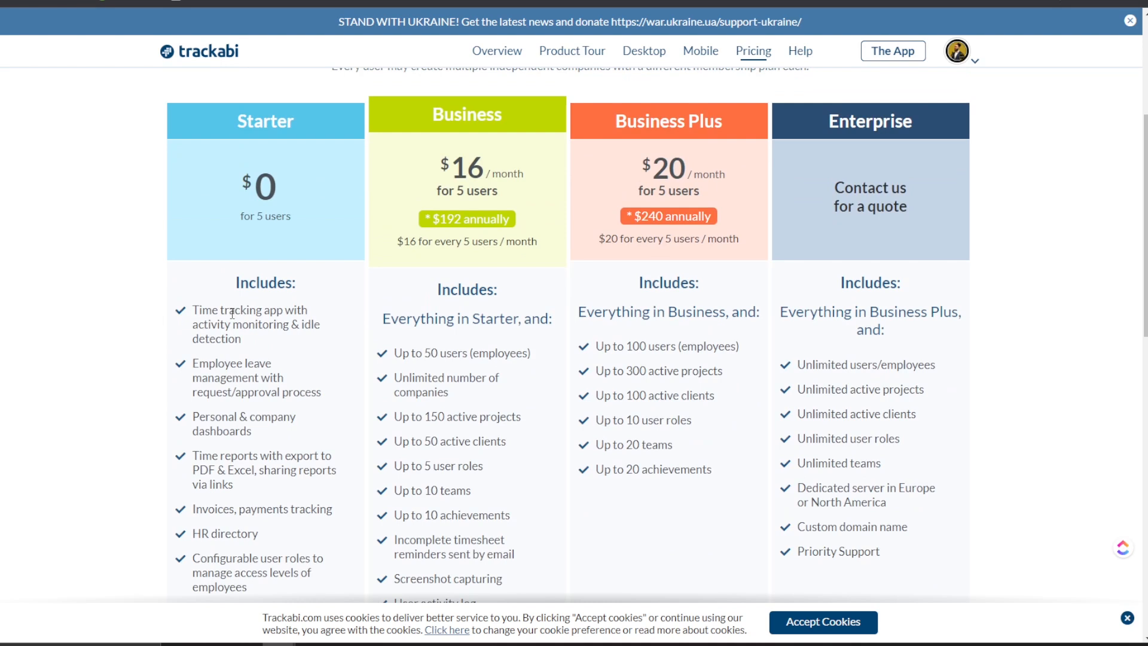
scroll(286, 338, down, 2)
drag(273, 125, 303, 132)
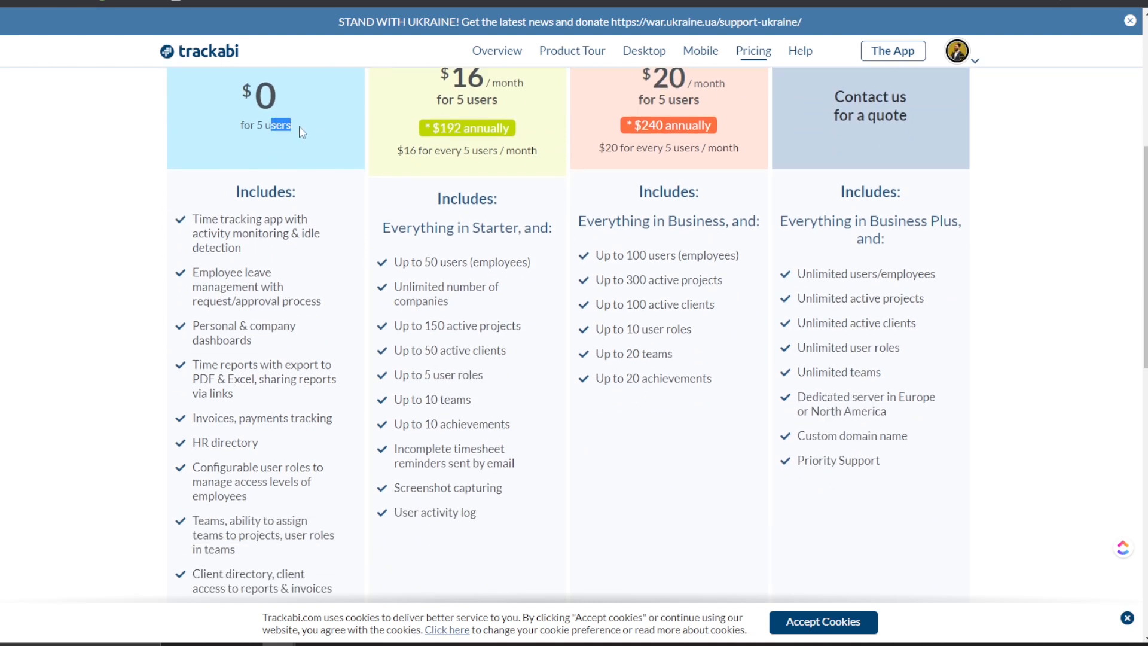
scroll(277, 178, down, 2)
drag(210, 126, 257, 157)
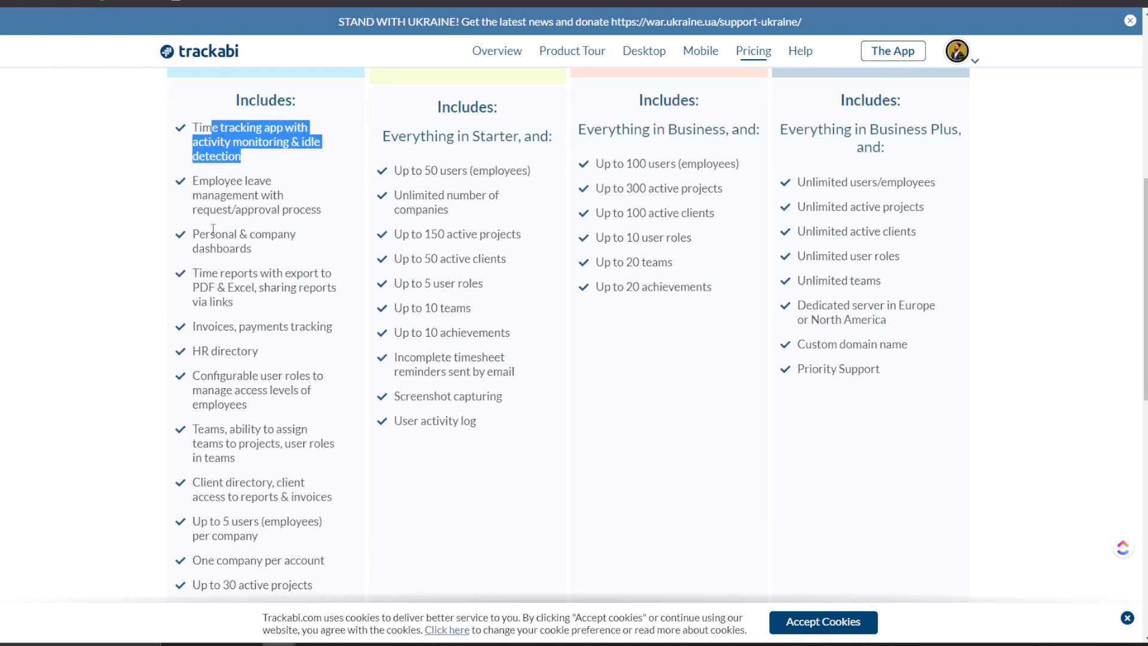
scroll(272, 287, down, 3)
scroll(272, 287, down, 3)
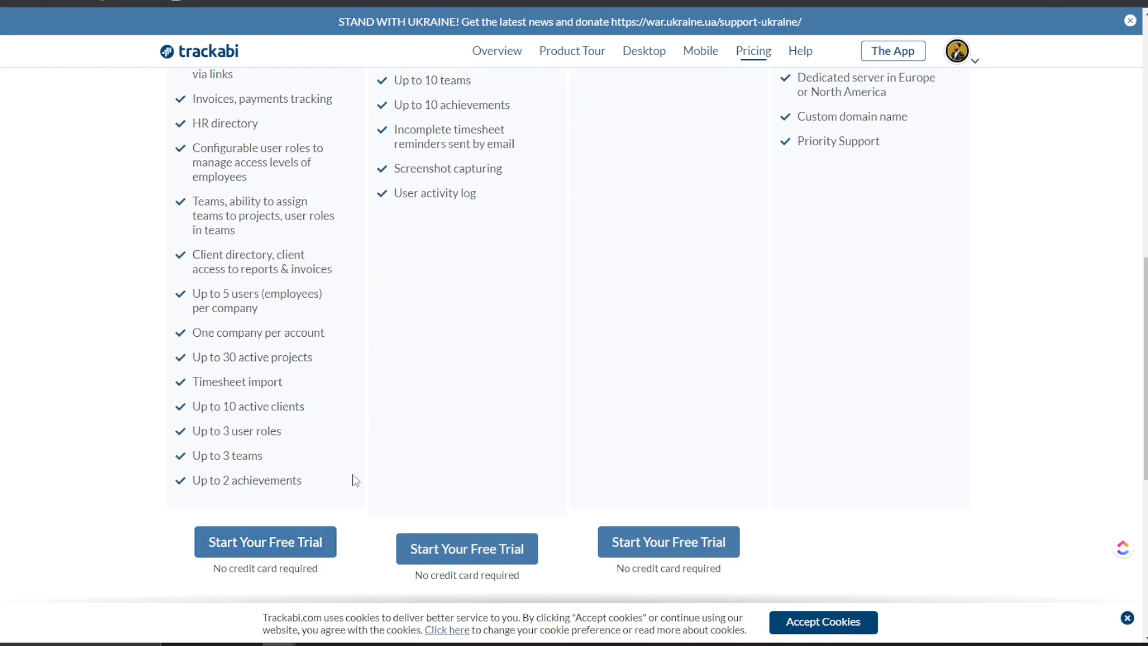
Switch the plan prices to monthly billing and look over the Business and Business Plus plans
scroll(359, 472, up, 9)
scroll(383, 306, up, 4)
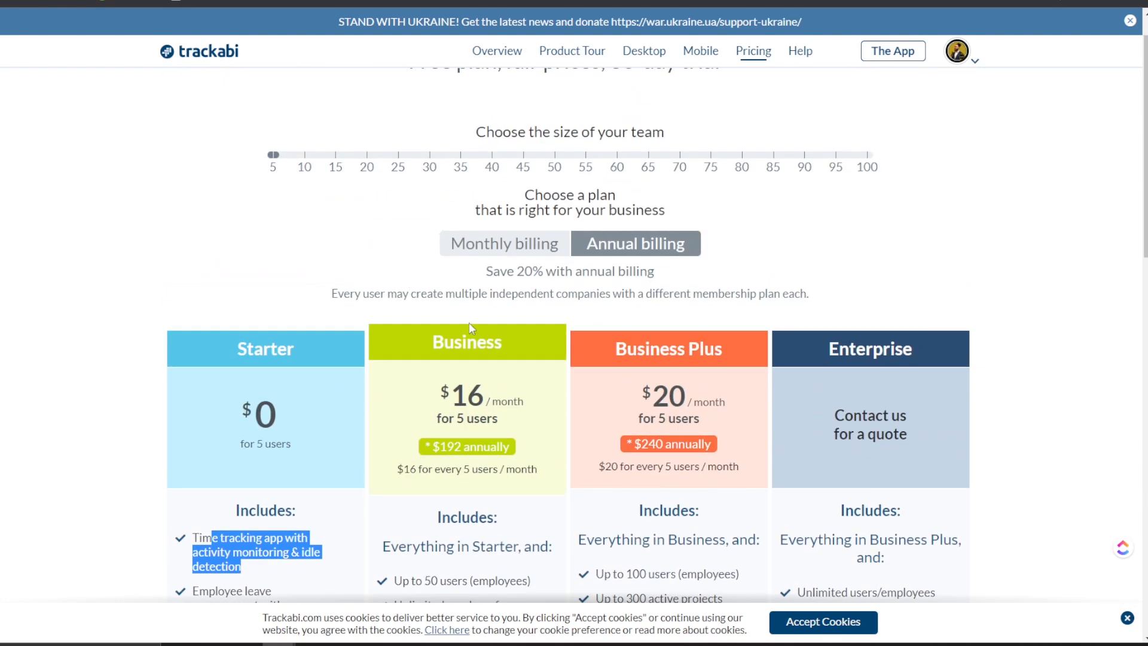
click(493, 240)
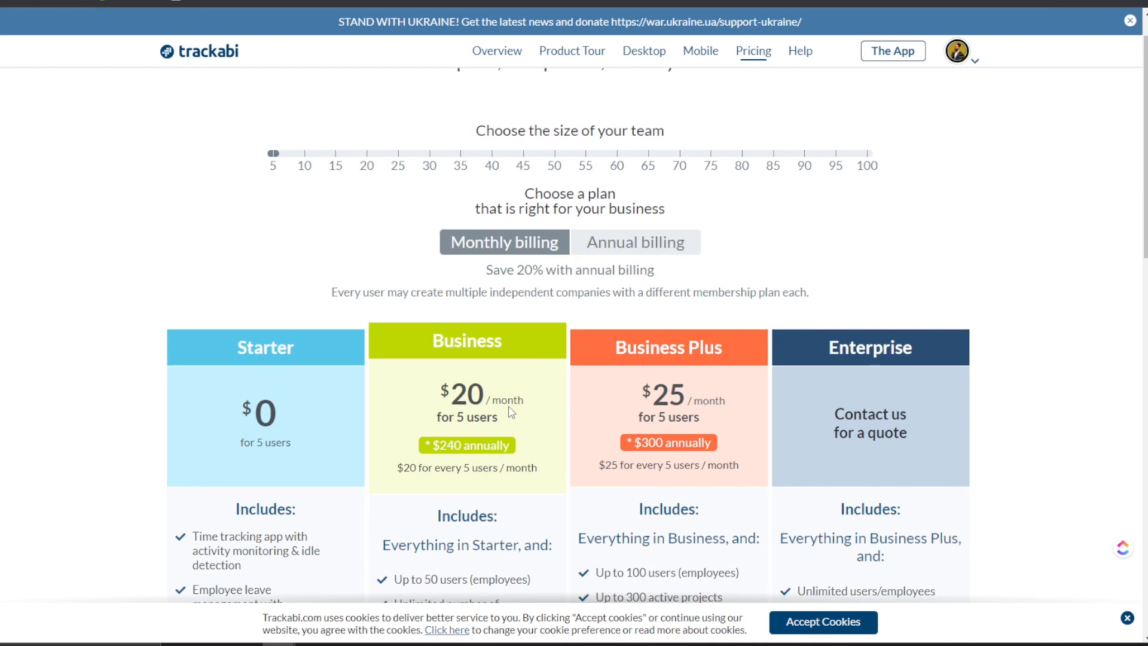
scroll(511, 412, down, 4)
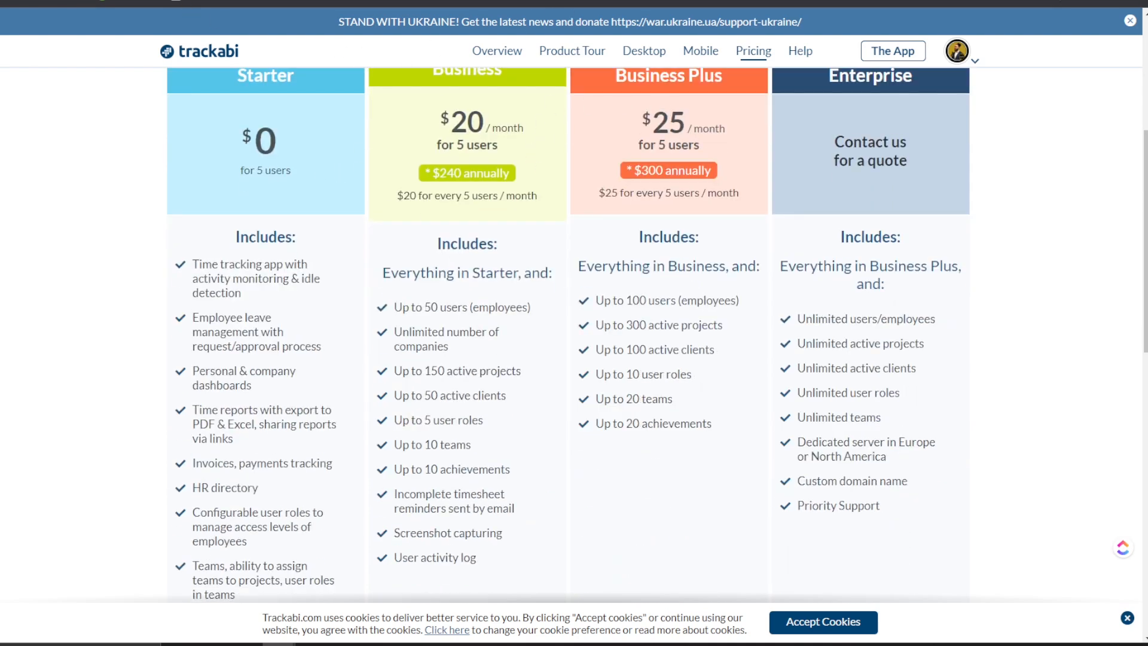
Switch to AppSumo to check the one-time price of the Trackabi lifetime deal, and return to the Trackabi Pricing page
key(ctrl+shift+Tab)
scroll(735, 109, down, 3)
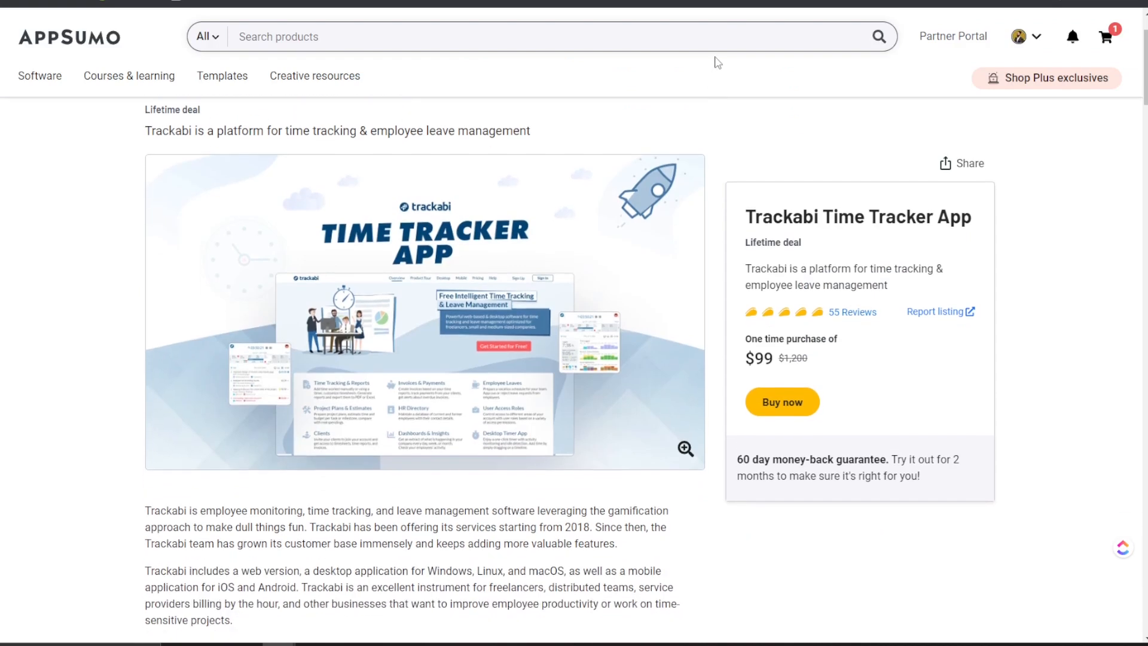
scroll(718, 174, up, 3)
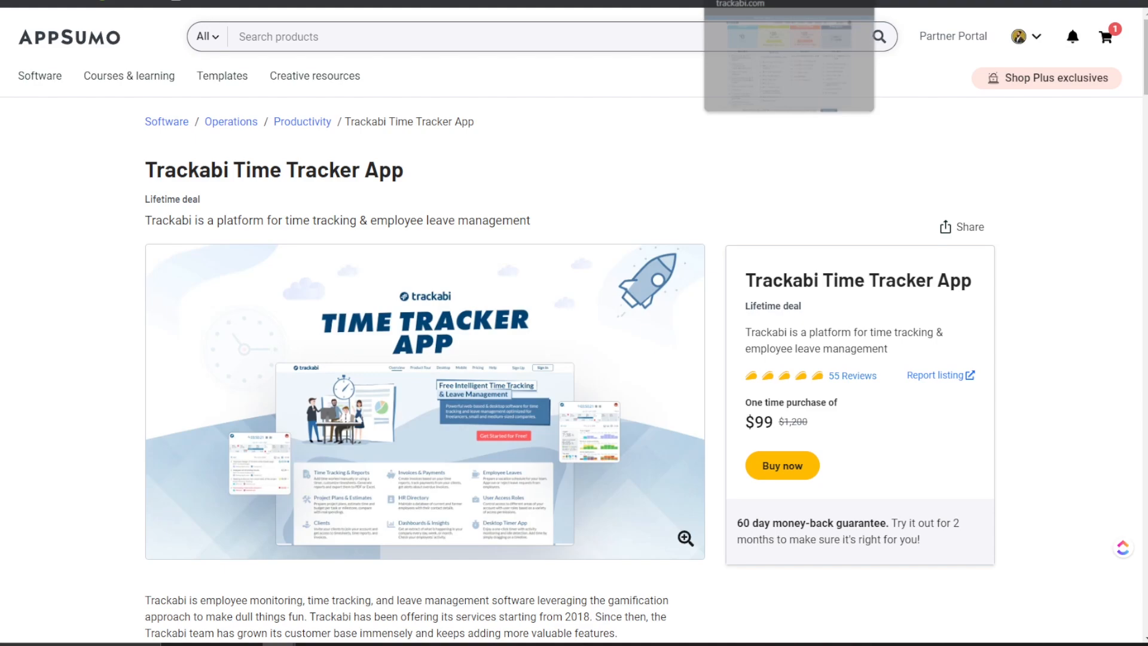
click(754, 3)
Examine the monthly prices of the Business and Business Plus plans and highlight the number of users they cover
scroll(509, 261, up, 2)
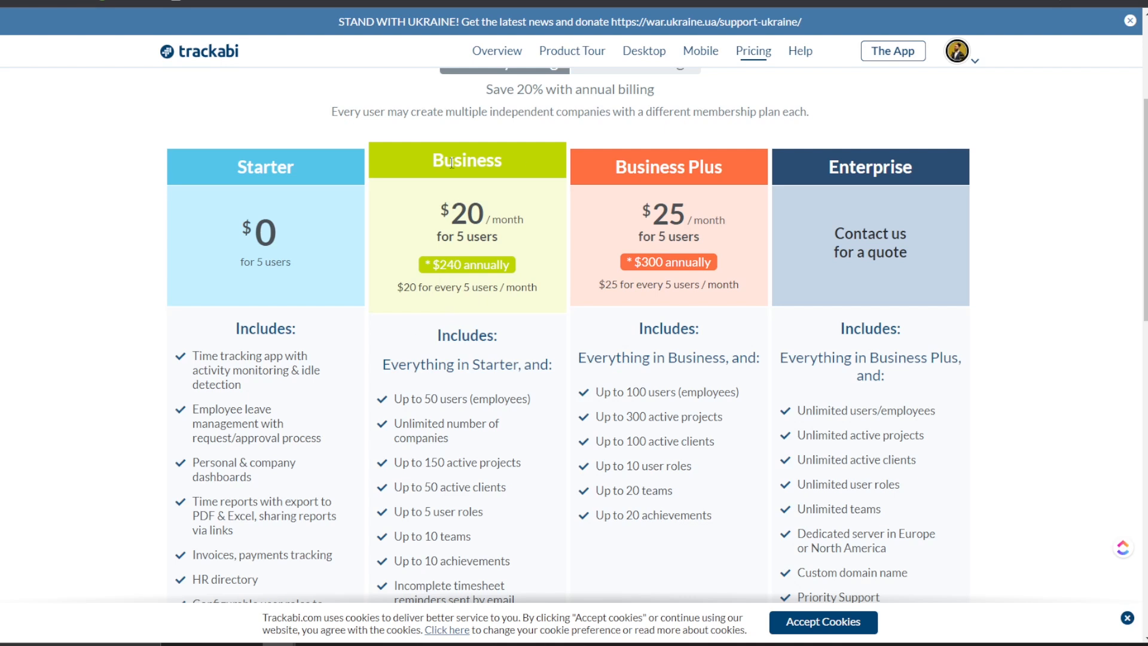
scroll(344, 221, up, 2)
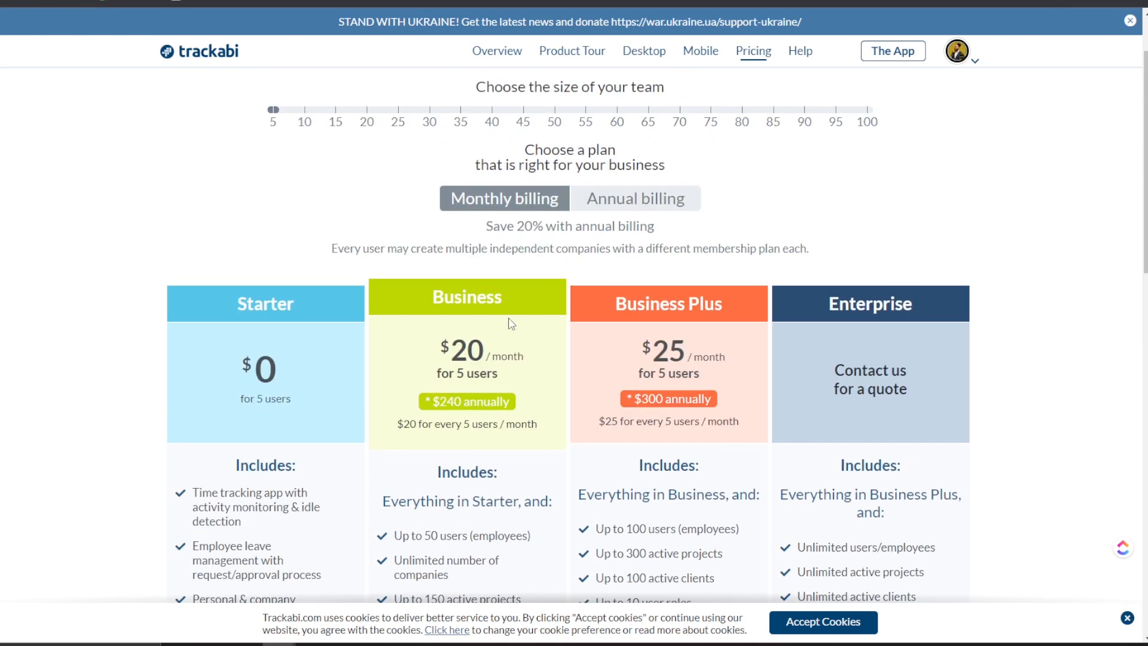
scroll(494, 347, down, 3)
scroll(449, 270, down, 1)
scroll(438, 257, up, 3)
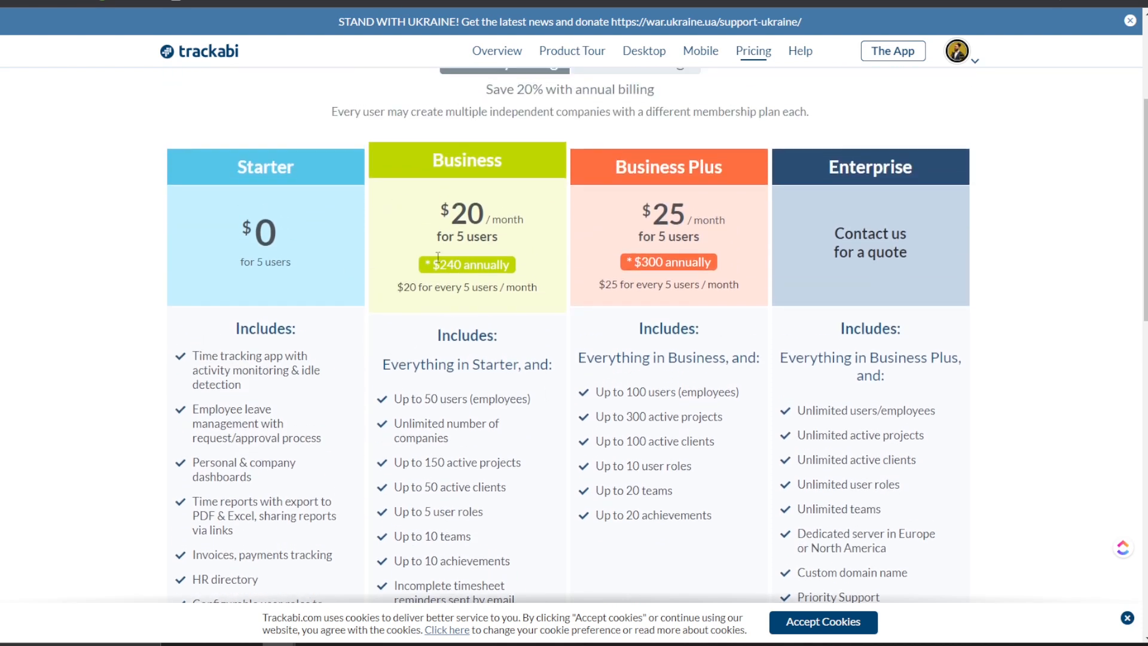
drag(488, 157, 753, 247)
mouse_move(493, 220)
mouse_down()
mouse_move(500, 238)
mouse_move(676, 240)
mouse_move(506, 222)
mouse_move(485, 236)
mouse_up()
drag(622, 235, 680, 230)
click(701, 219)
double_click(687, 238)
Read the Business plan's feature list and highlight the screenshot capturing and user activity log entries
scroll(427, 324, down, 2)
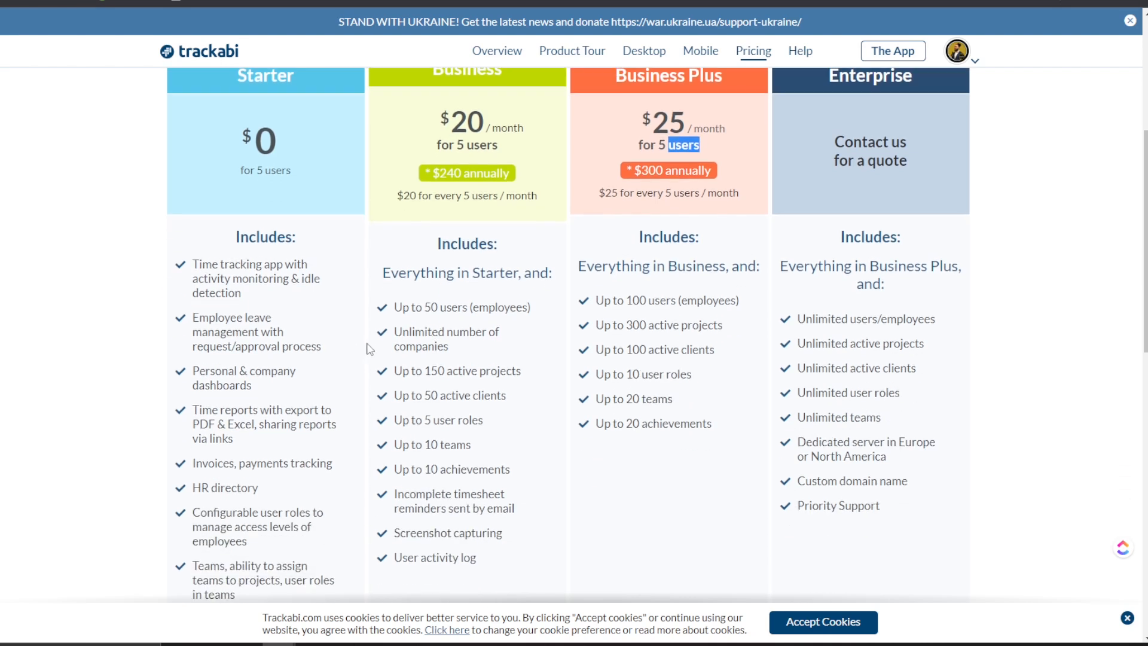
scroll(371, 345, down, 2)
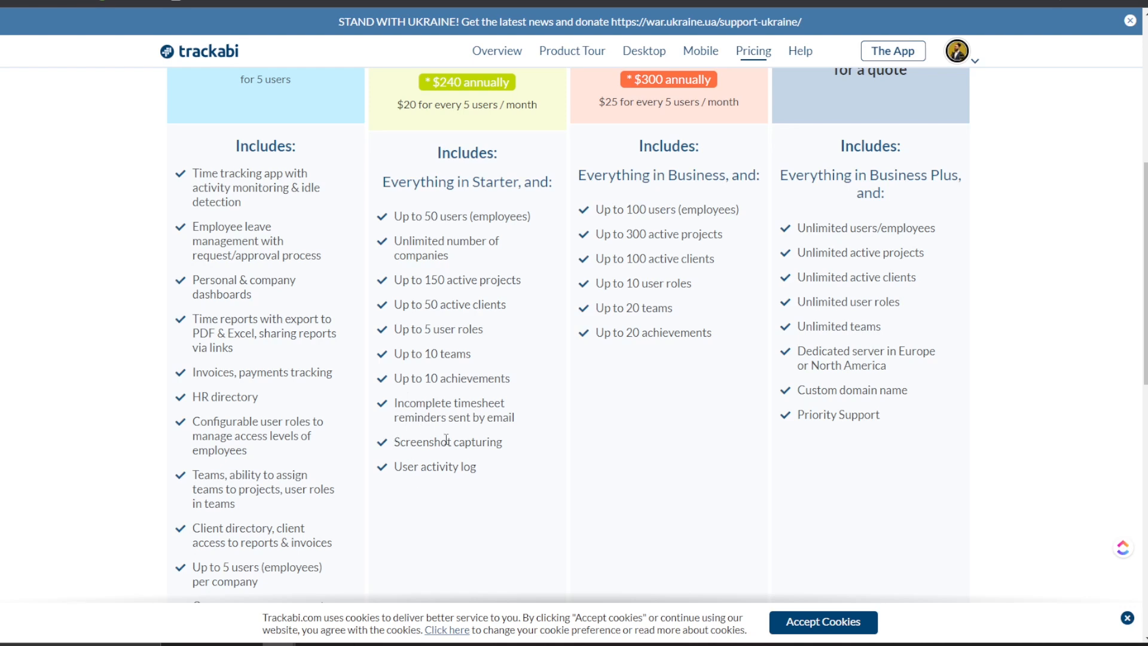
drag(450, 441, 542, 469)
click(541, 419)
triple_click(533, 464)
click(553, 454)
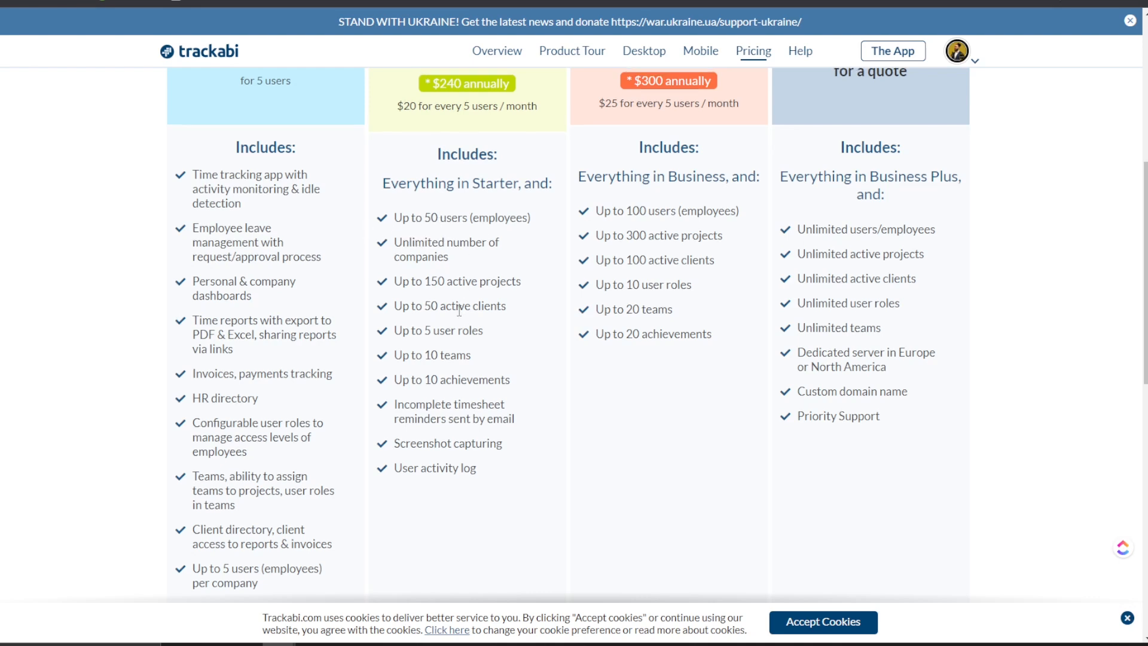
Highlight the active projects limit in the Business plan's feature list
scroll(412, 352, up, 2)
scroll(412, 359, down, 1)
drag(438, 325, 490, 320)
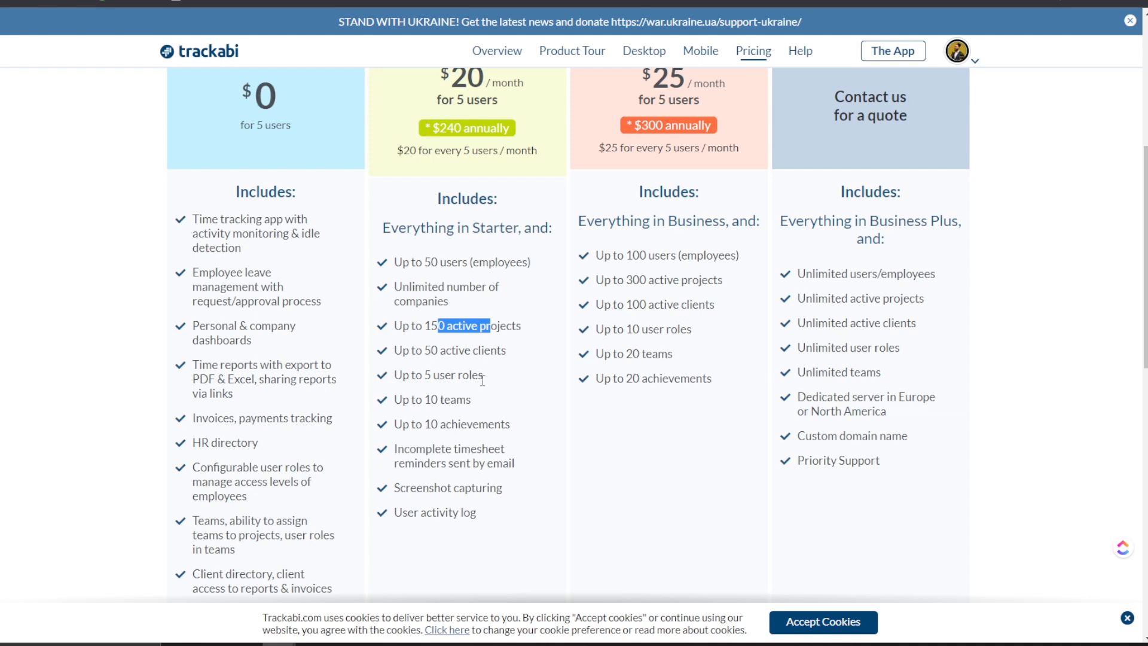
Switch the plan prices back to annual billing and highlight the notes on the annual saving and multiple independent companies
scroll(628, 299, up, 2)
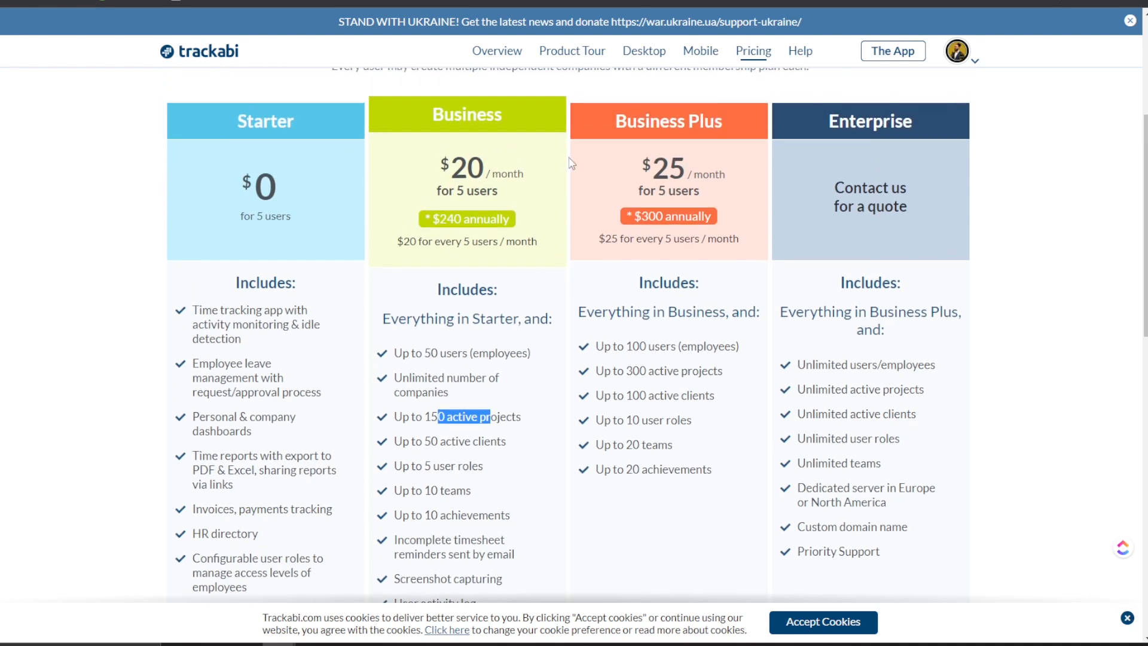
scroll(640, 233, up, 4)
click(633, 199)
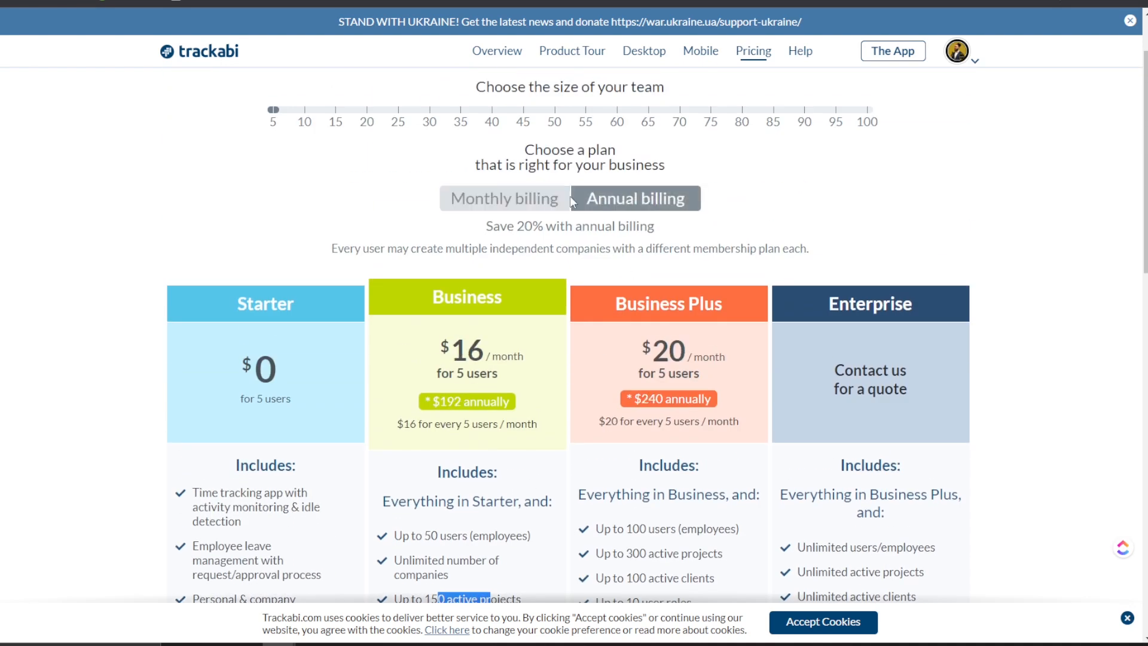
drag(517, 226, 637, 241)
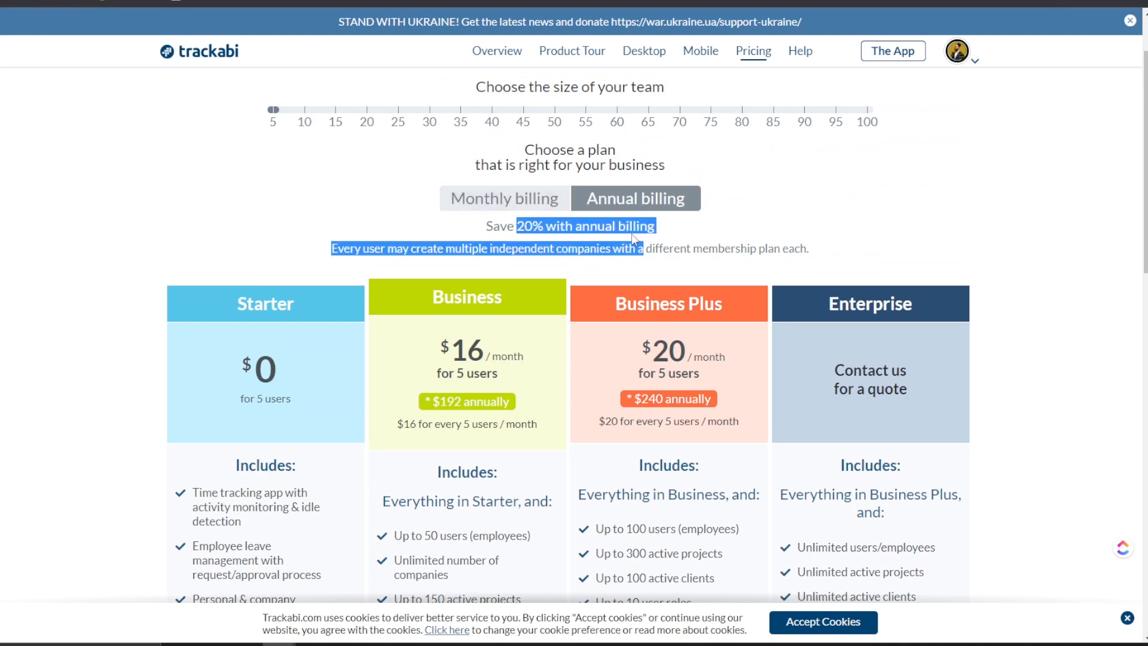
Open the Desktop page and examine the section on the one-click timer, activity monitoring and timeline
click(631, 50)
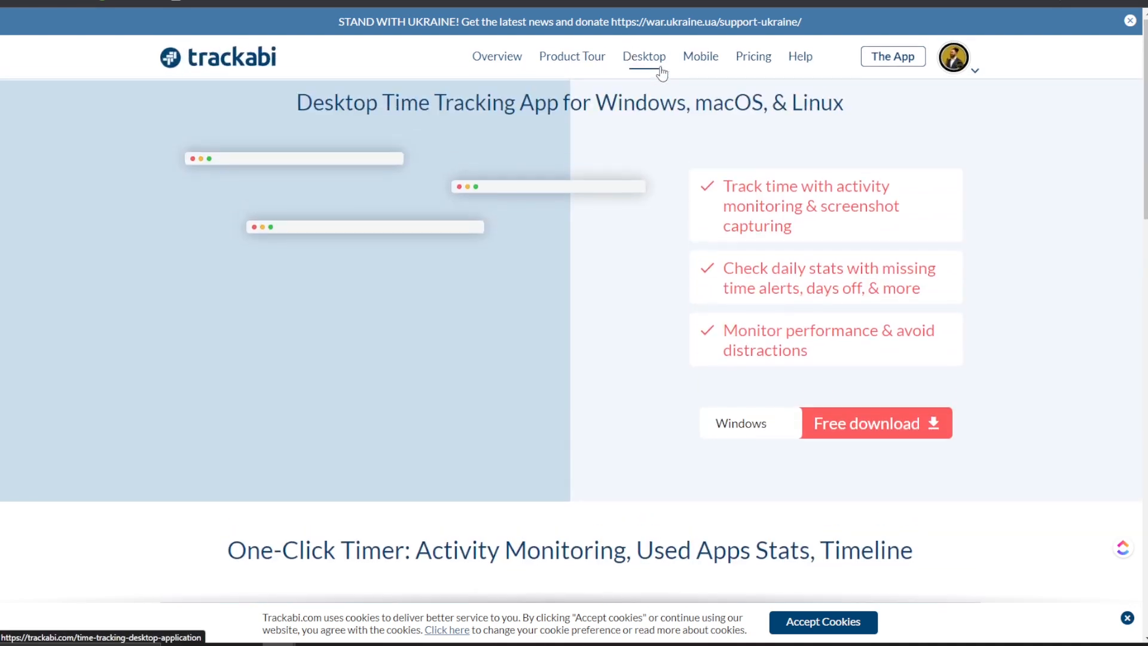
scroll(598, 96, down, 2)
scroll(475, 357, down, 3)
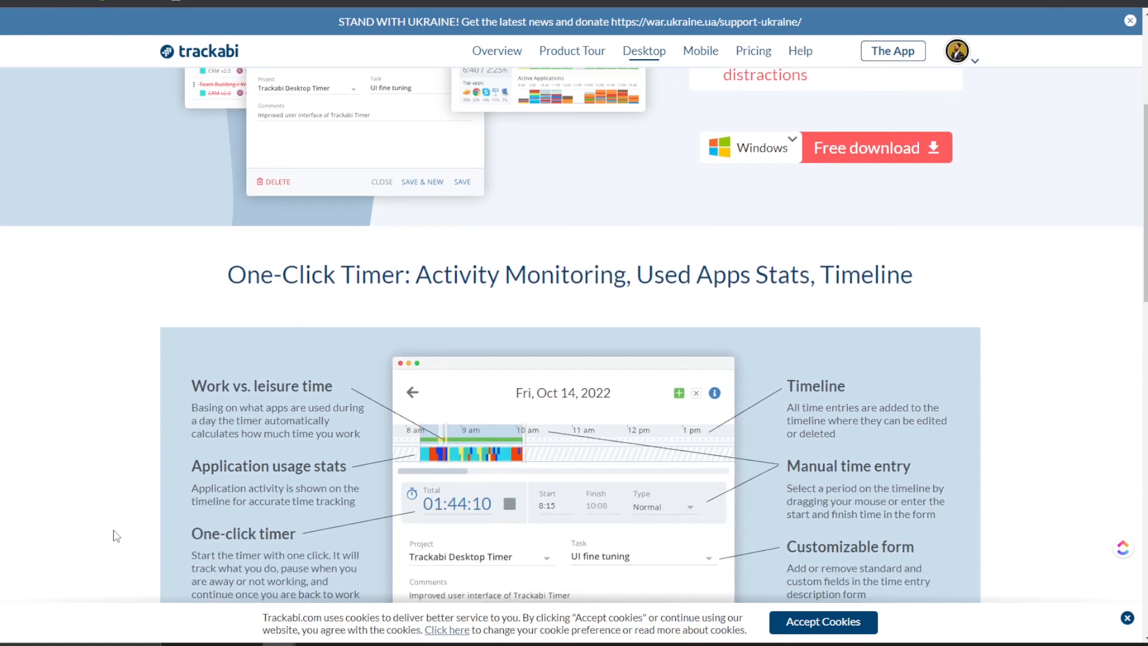
Search the computer for "track", launch the Trackabi Timer desktop app and reposition its window over the browser page
key(super)
text(track)
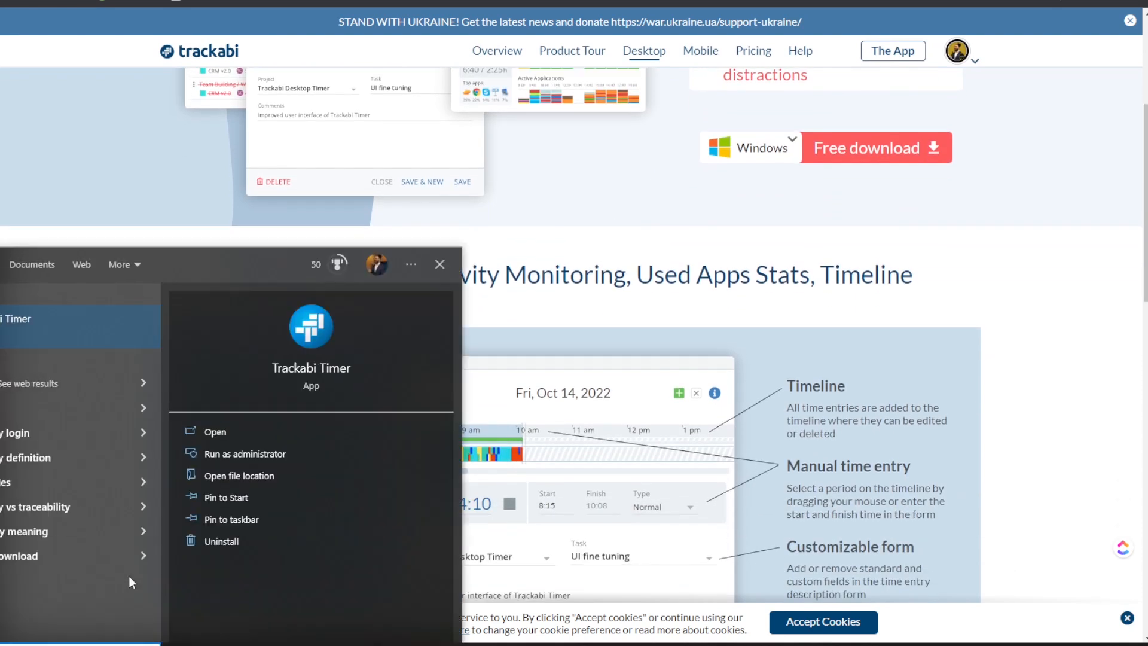
key(Return)
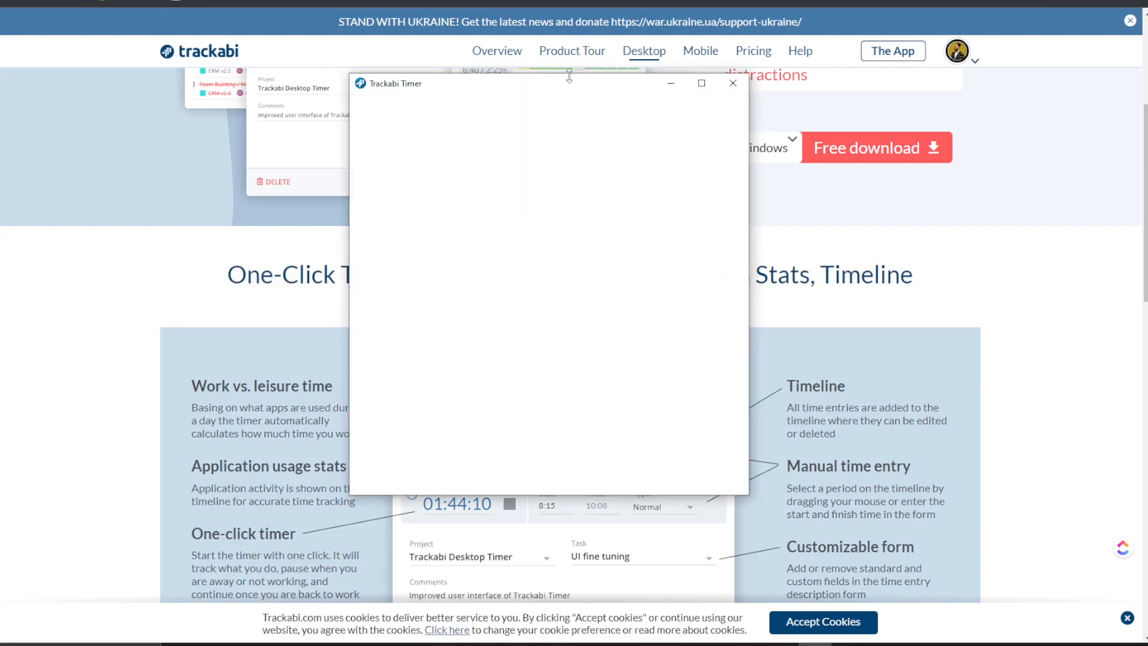
drag(574, 88, 344, 142)
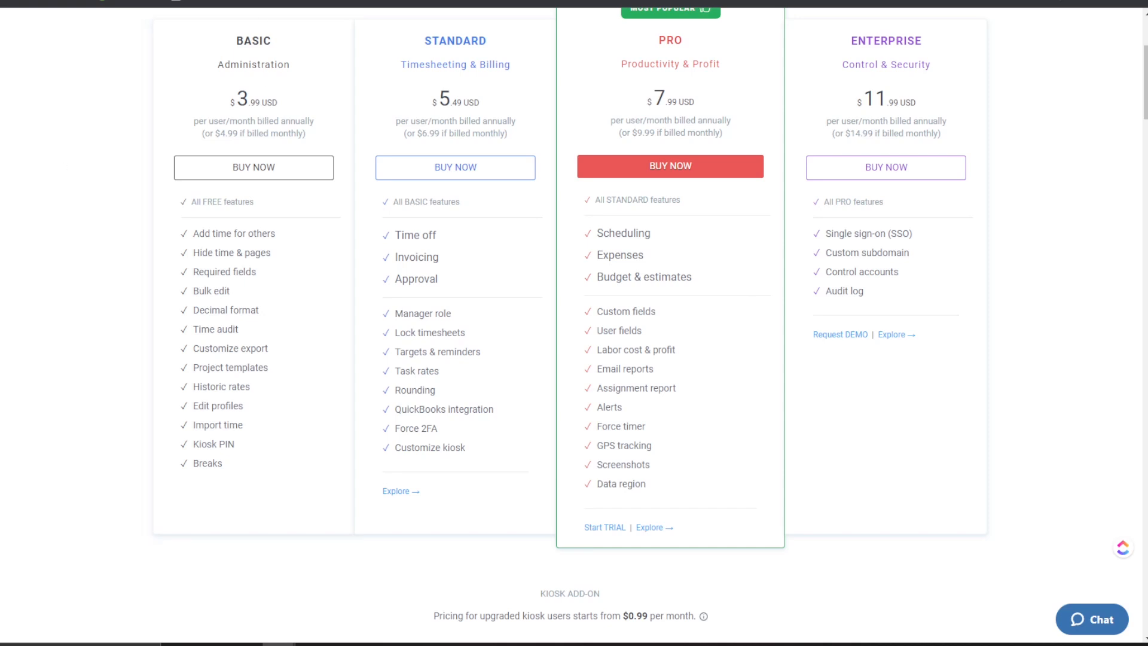
Switch to the Trackabi web app and look through the personal dashboard, timesheet and leaves pages
click(861, 2)
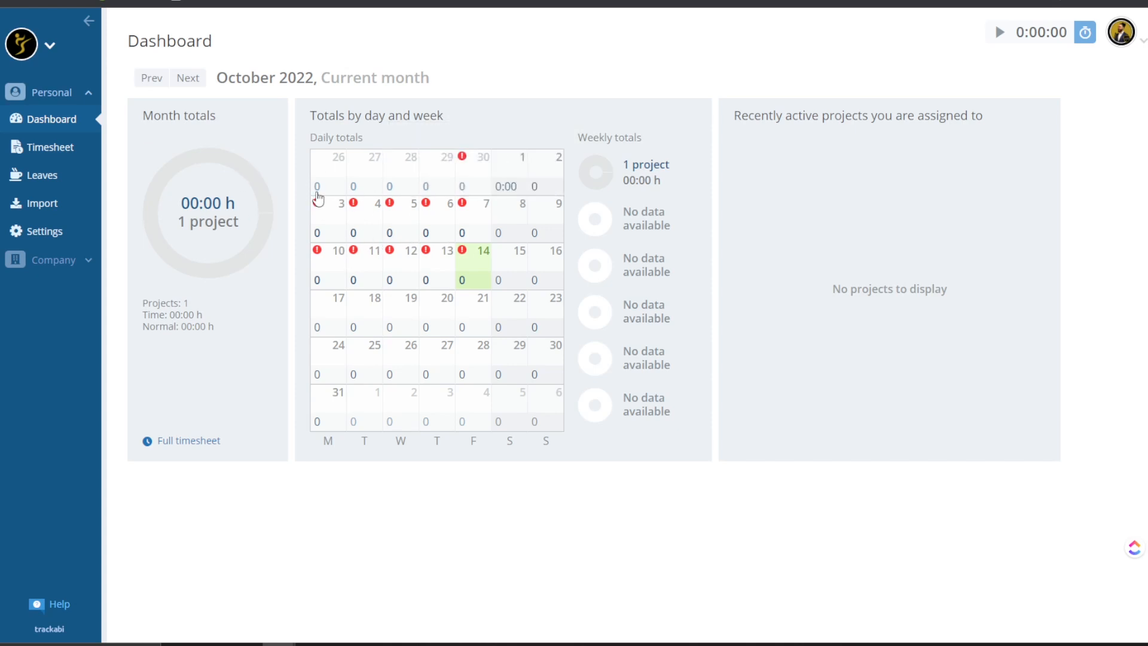
click(40, 147)
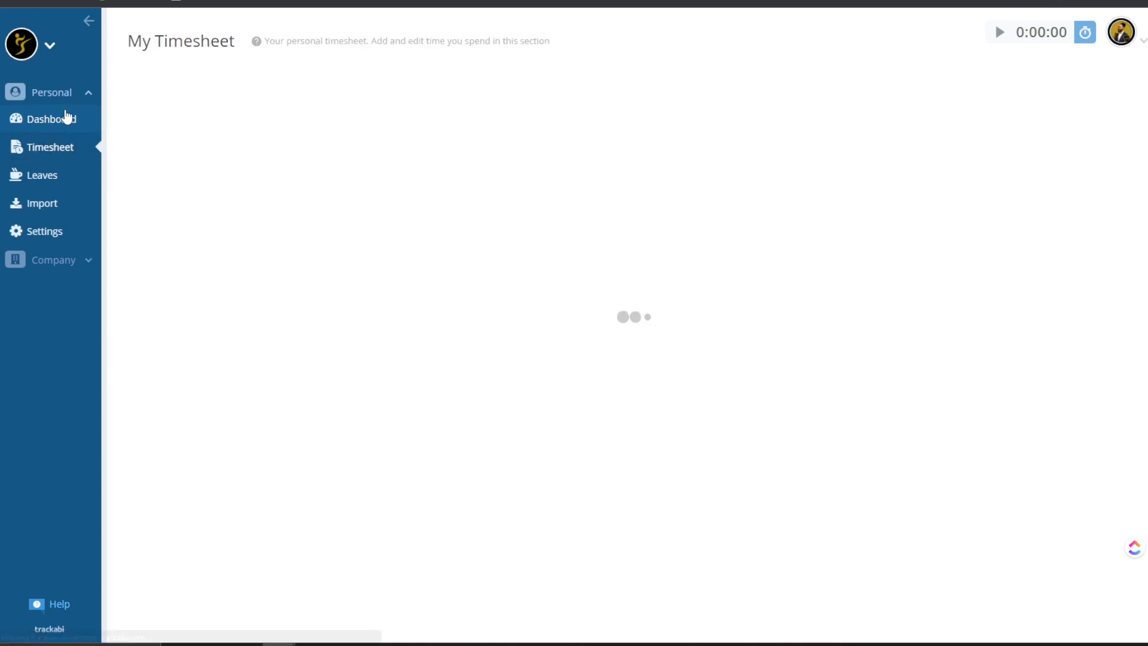
click(68, 118)
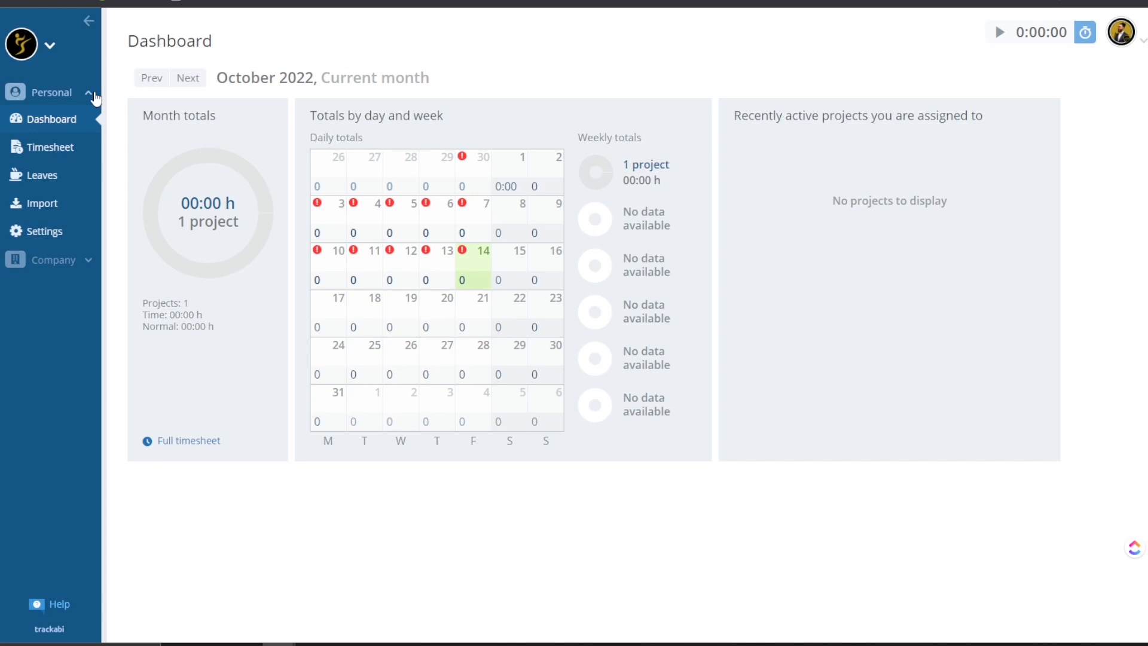
click(28, 152)
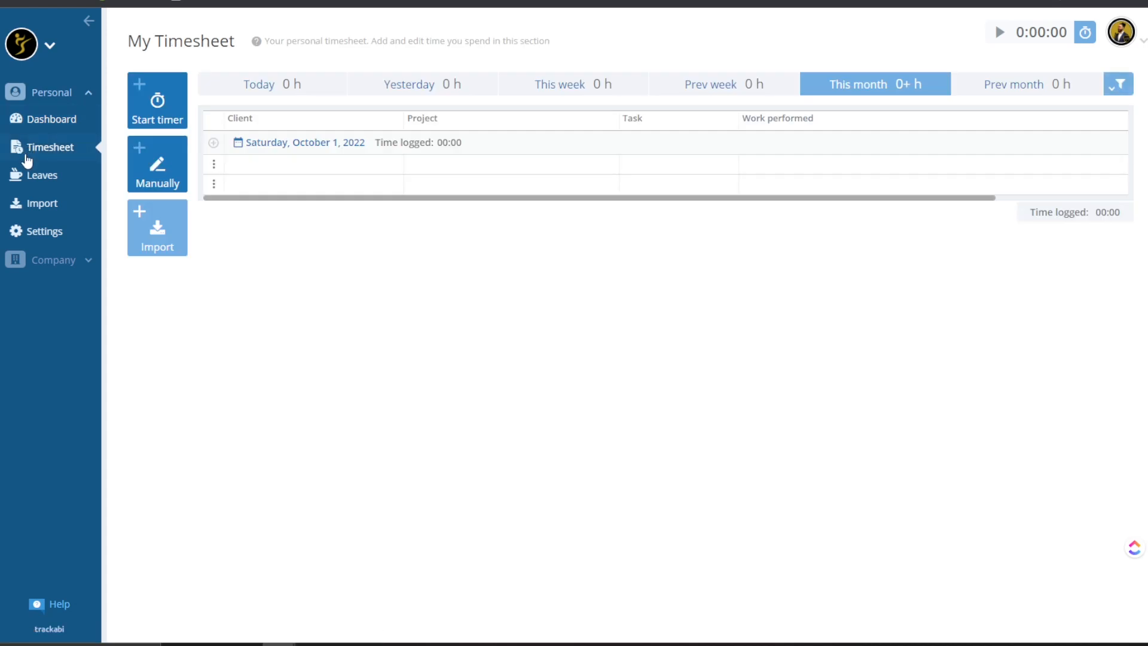
click(43, 179)
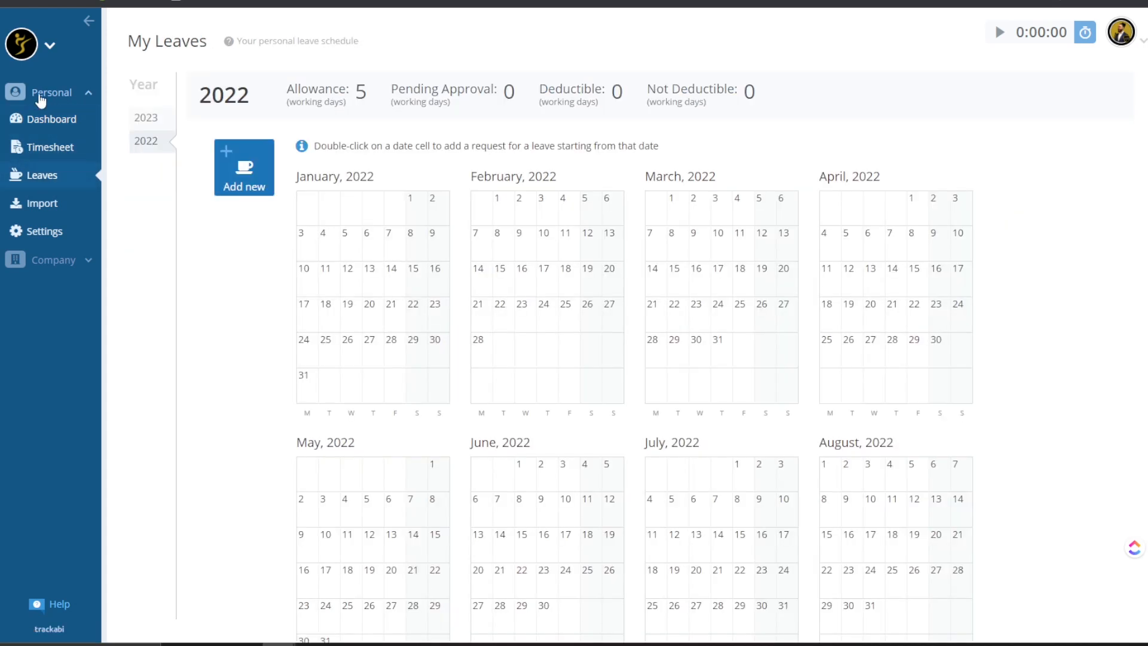
Open the company dashboard and inspect the logged time per person and the daily hours chart
click(54, 263)
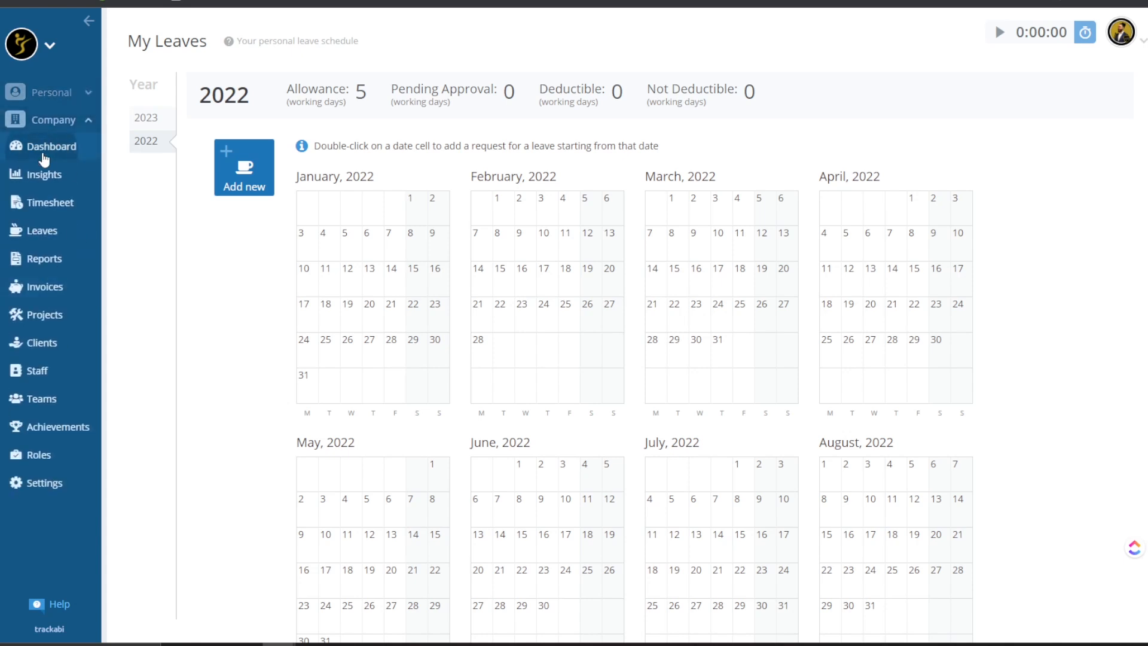
click(42, 152)
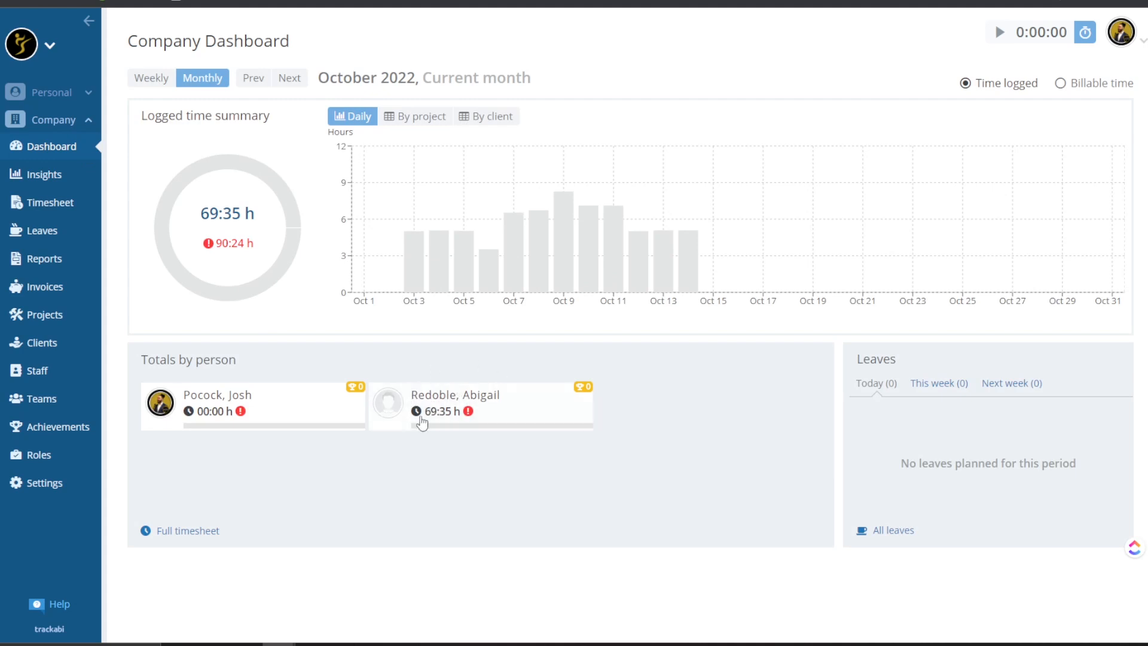
mouse_move(473, 429)
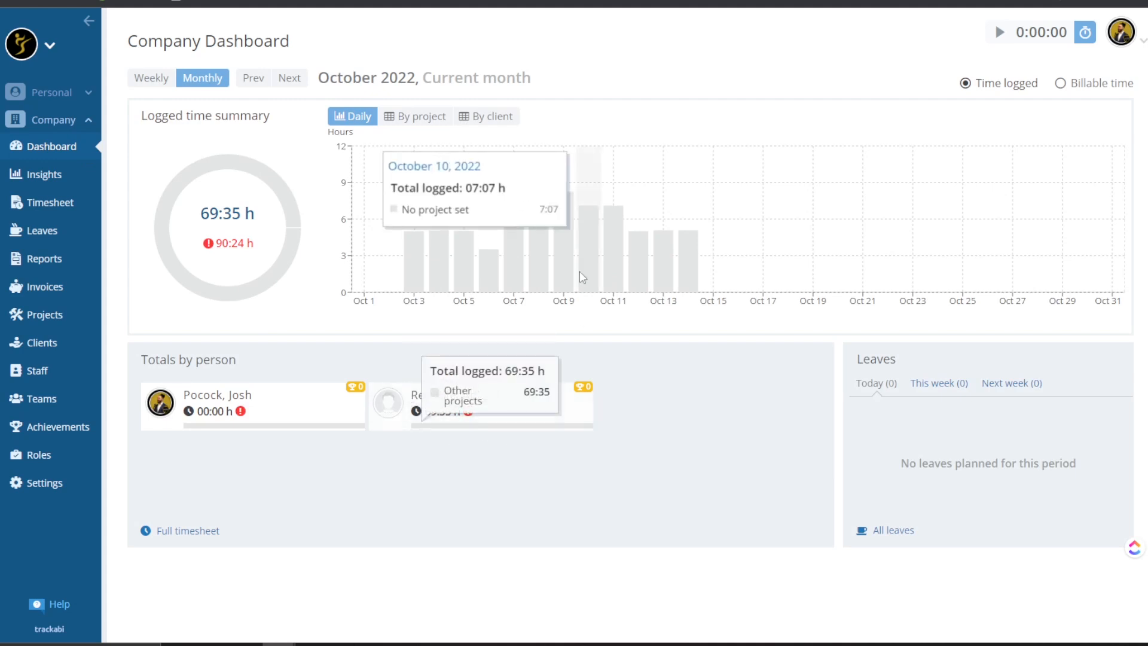
mouse_move(637, 162)
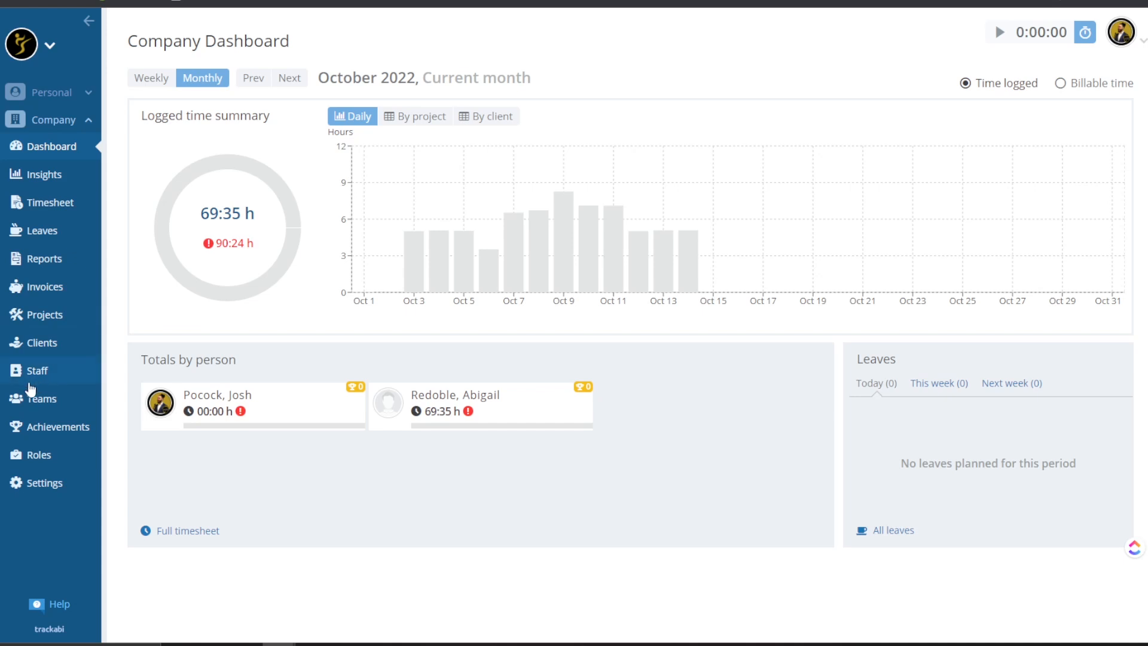
mouse_move(247, 301)
Return to the personal section and view its timesheet and leaves pages again
click(59, 91)
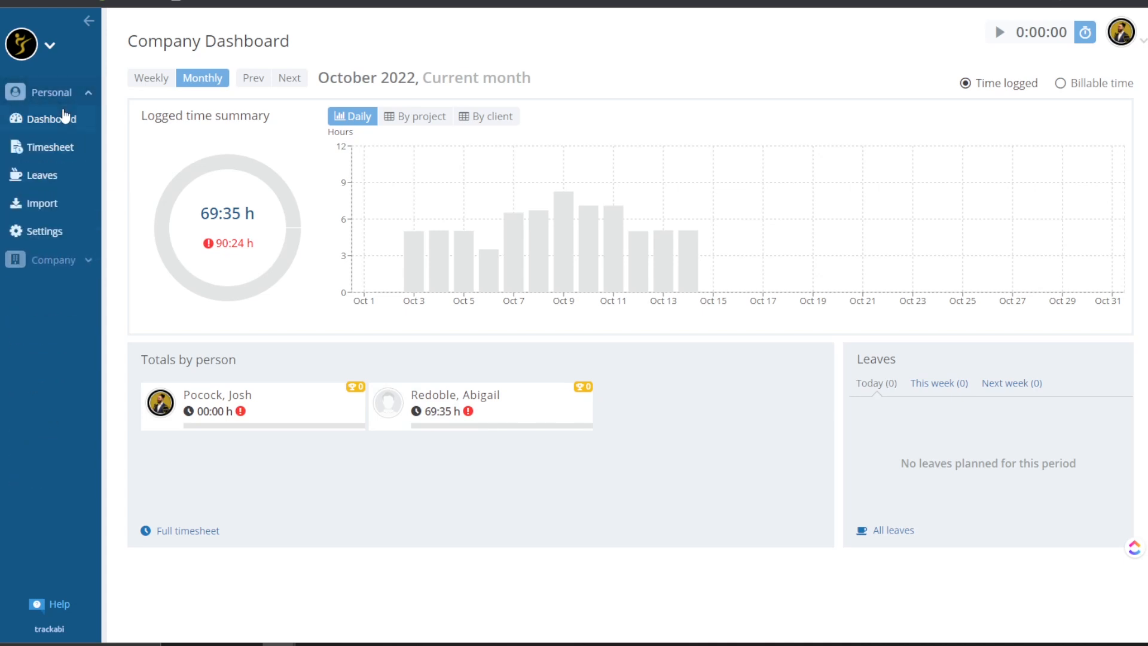
click(63, 120)
click(86, 147)
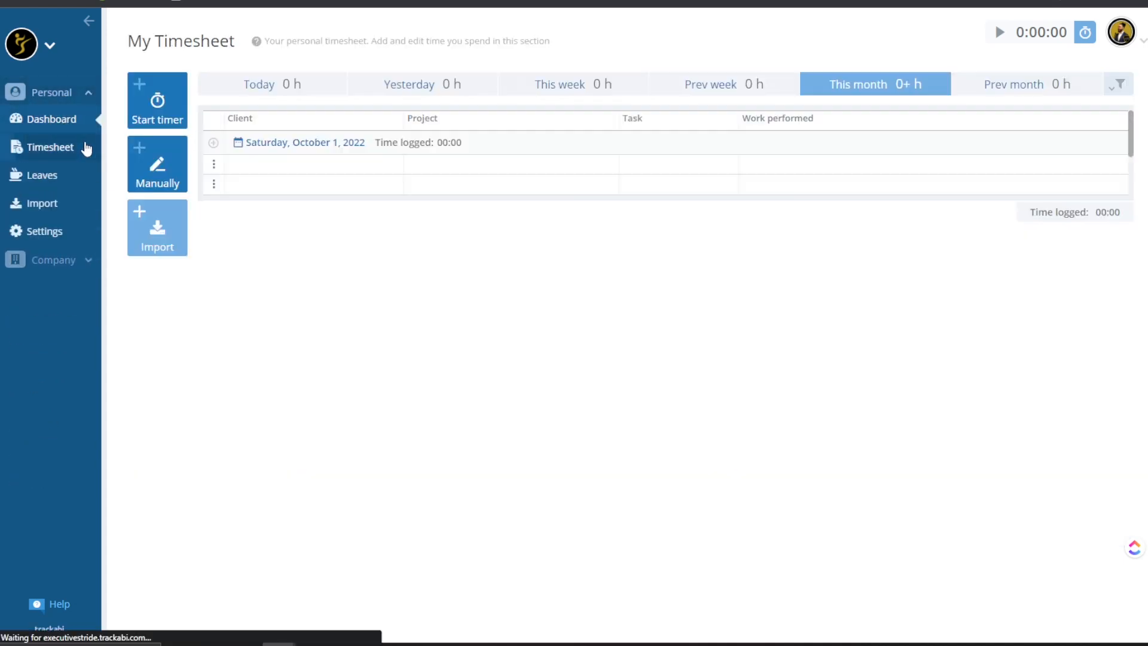
click(78, 171)
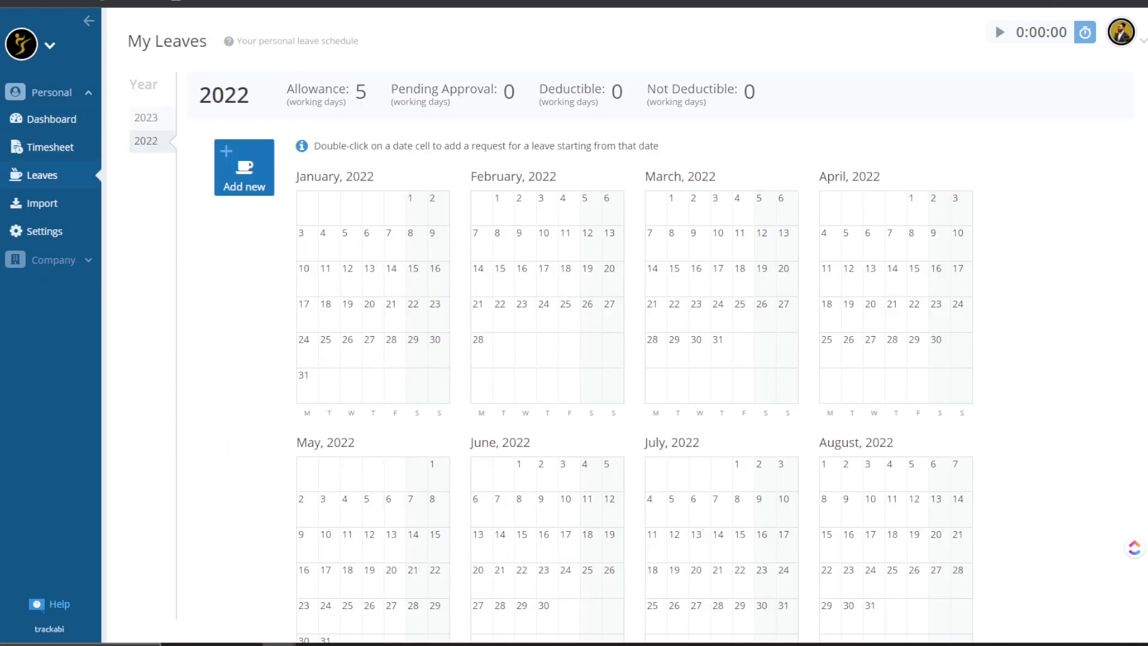
Search the computer's apps for "time" to locate Time Doctor 2, and dismiss the search
key(super+s)
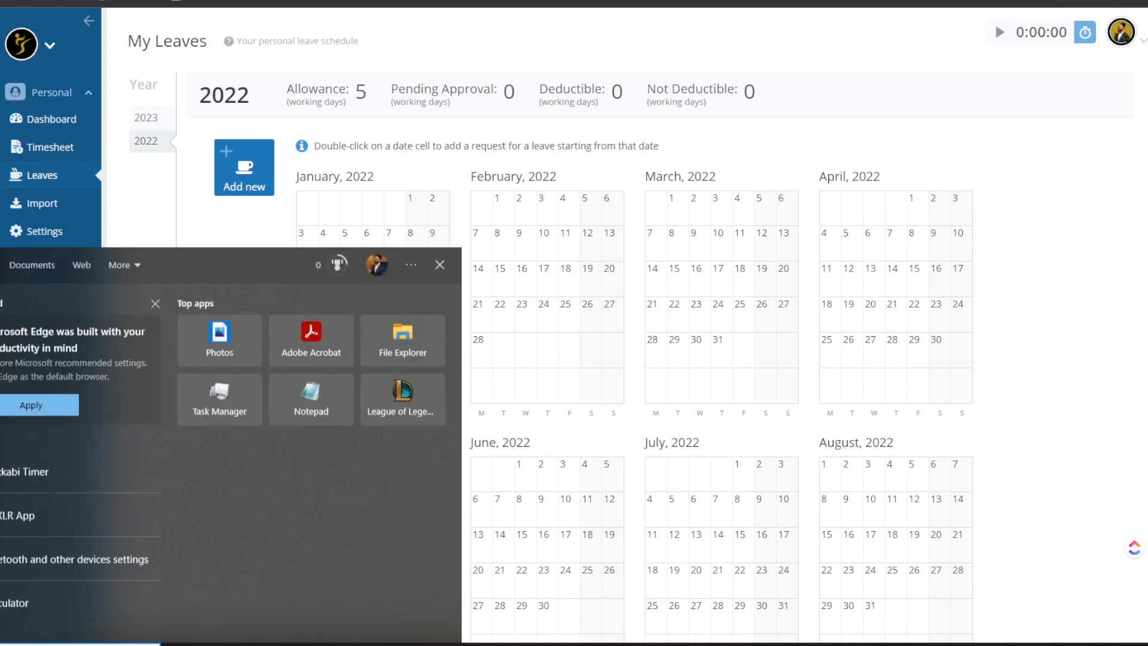
text(time)
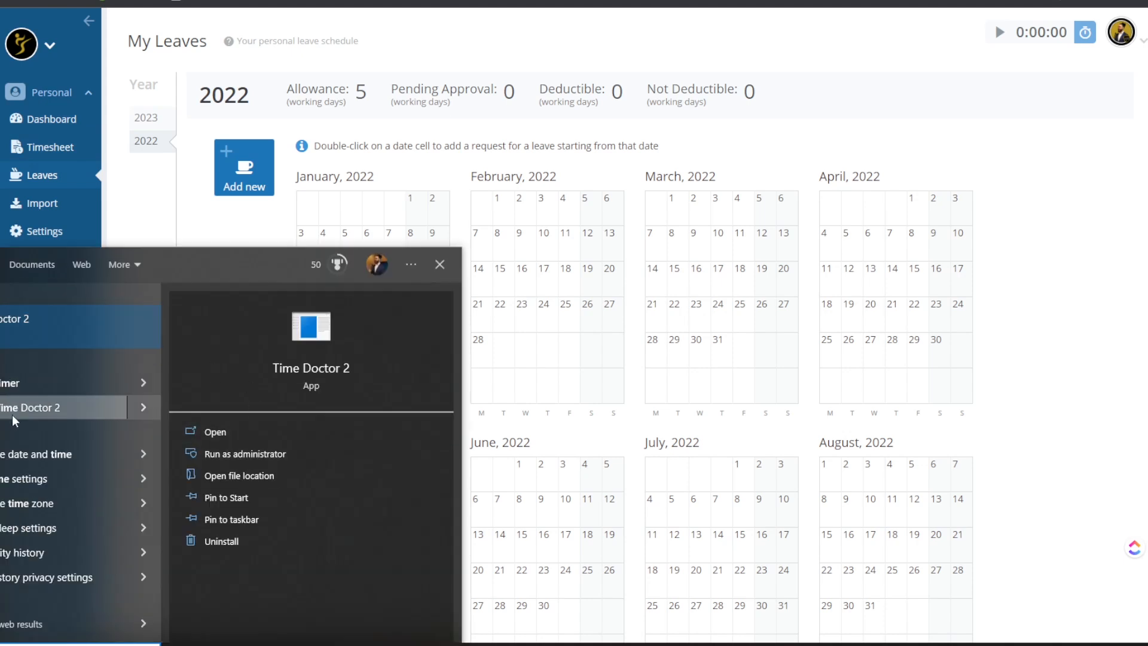
click(951, 172)
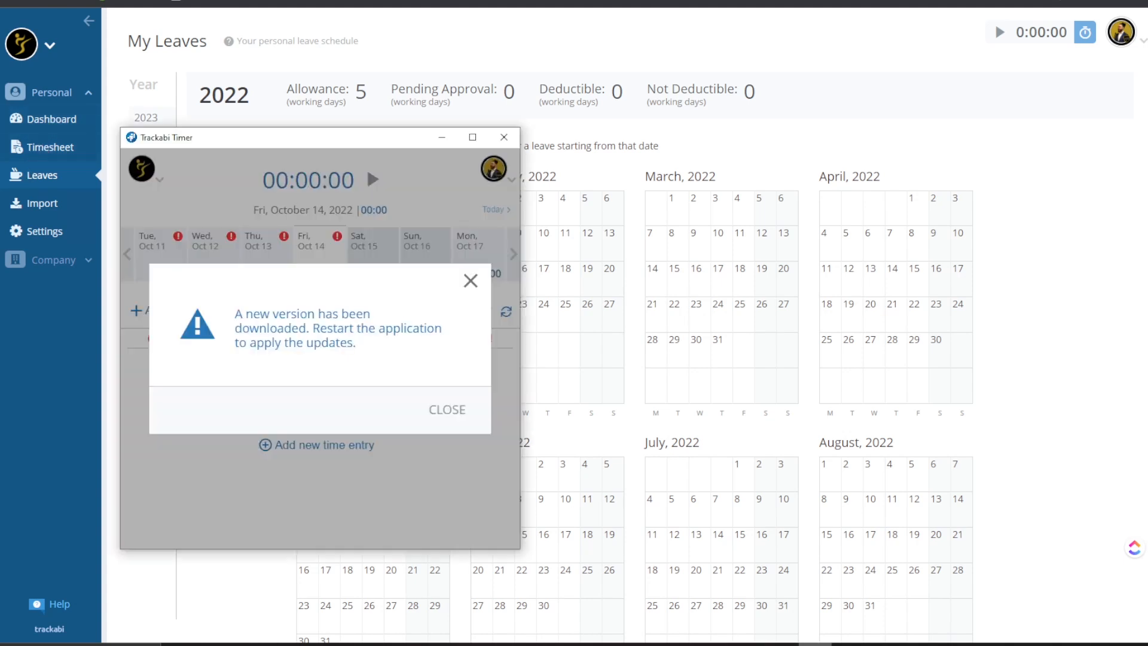
Dismiss the update notice in Trackabi Timer and check the company list and the account menu
click(469, 281)
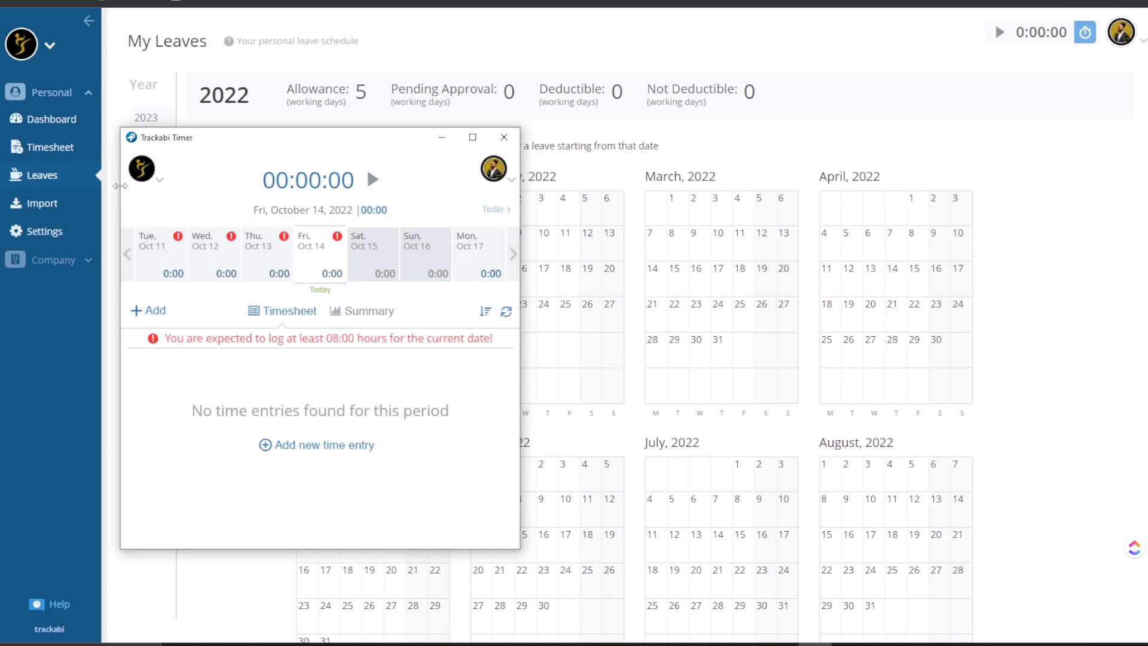
click(161, 181)
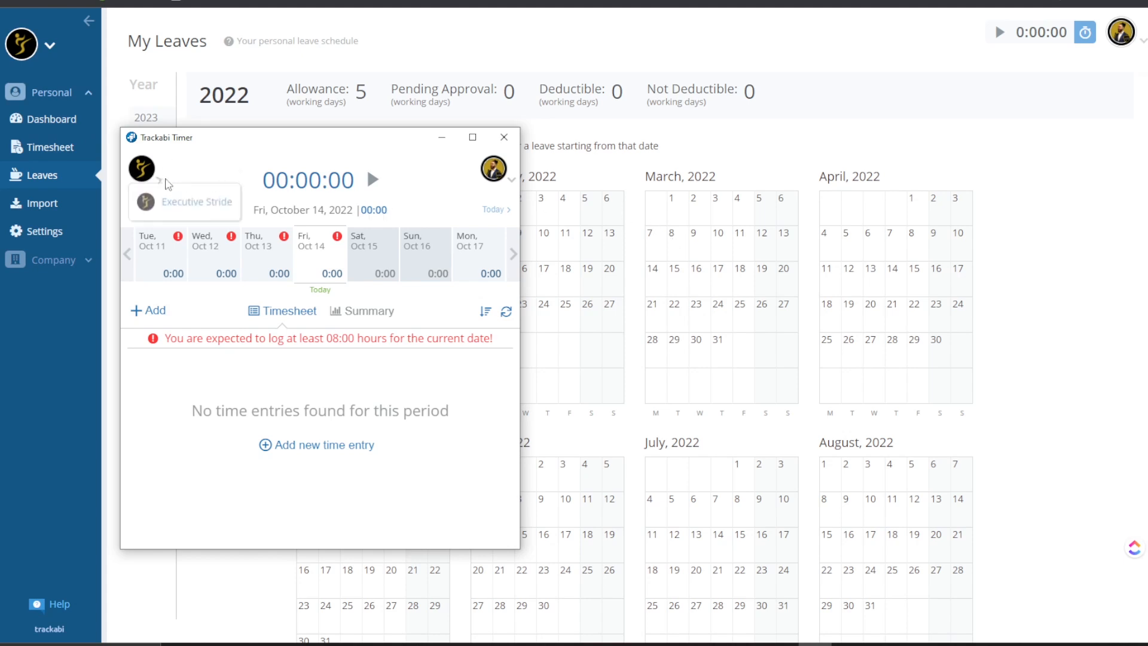
click(173, 181)
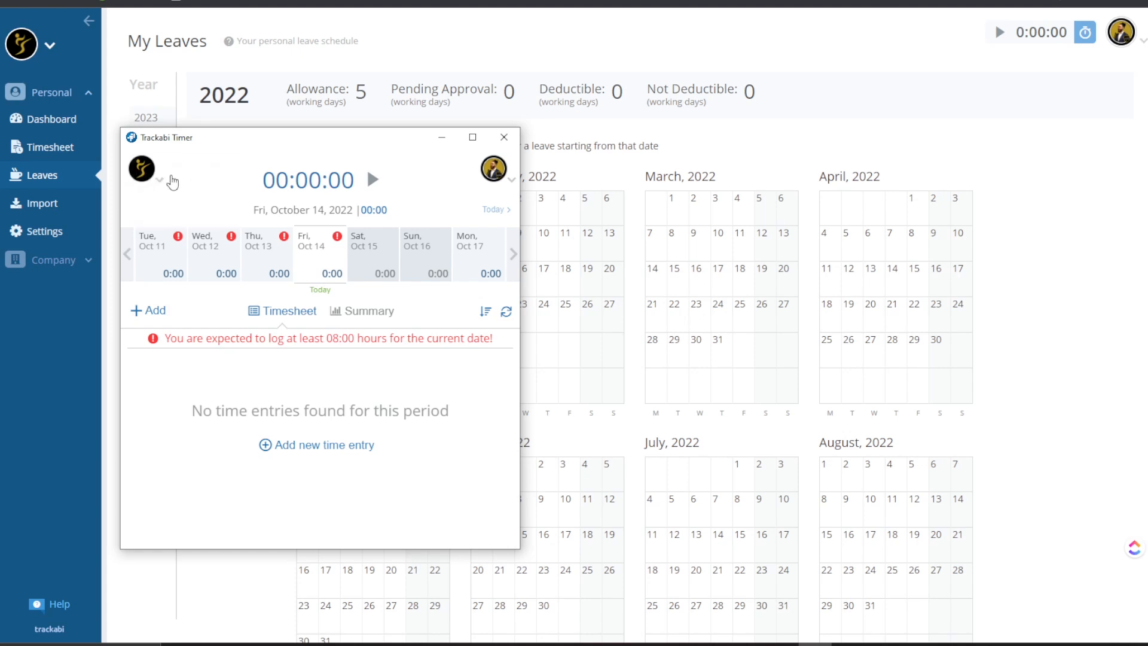
click(512, 183)
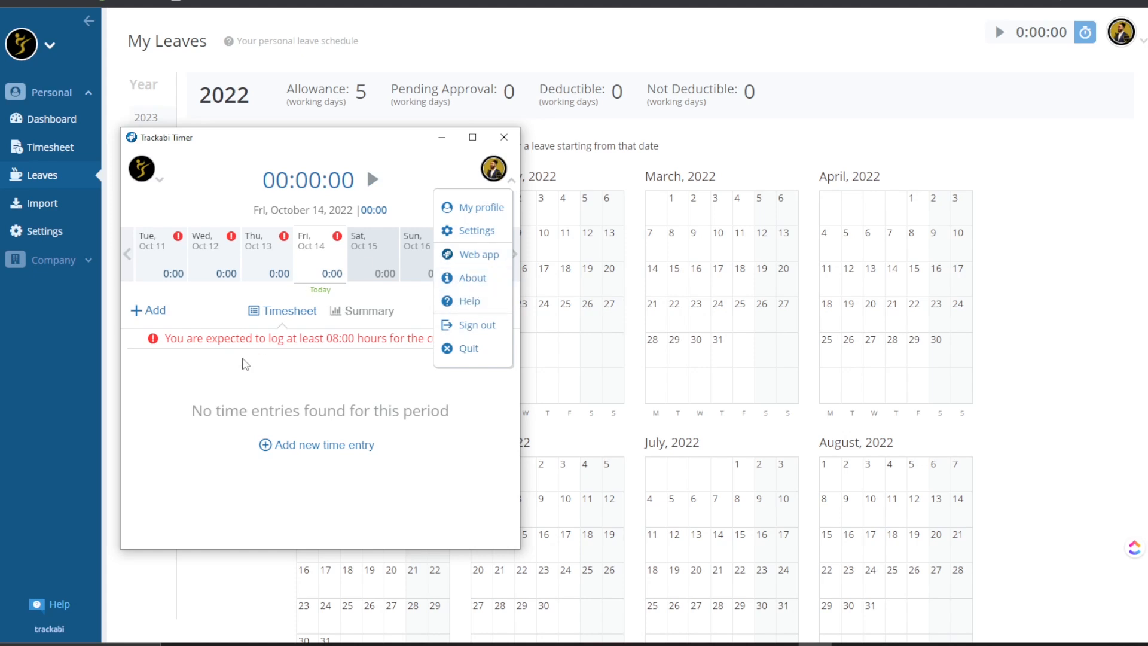
click(259, 345)
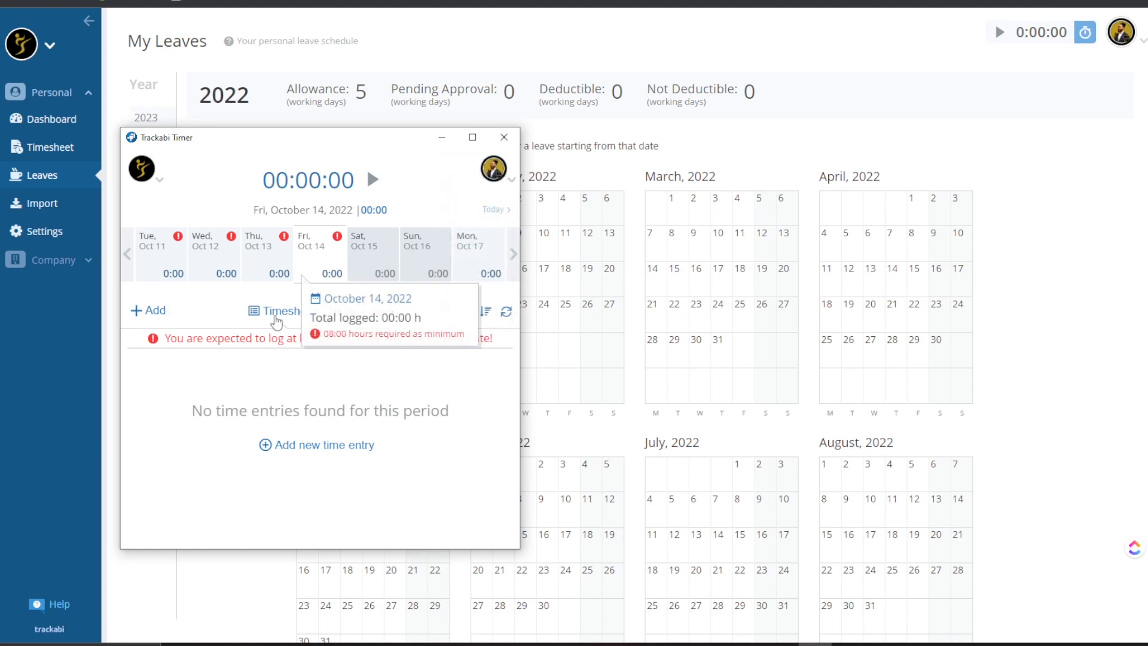
Review the daily summary of logged time, user activity and top apps in the timer, and return to the timesheet
click(354, 316)
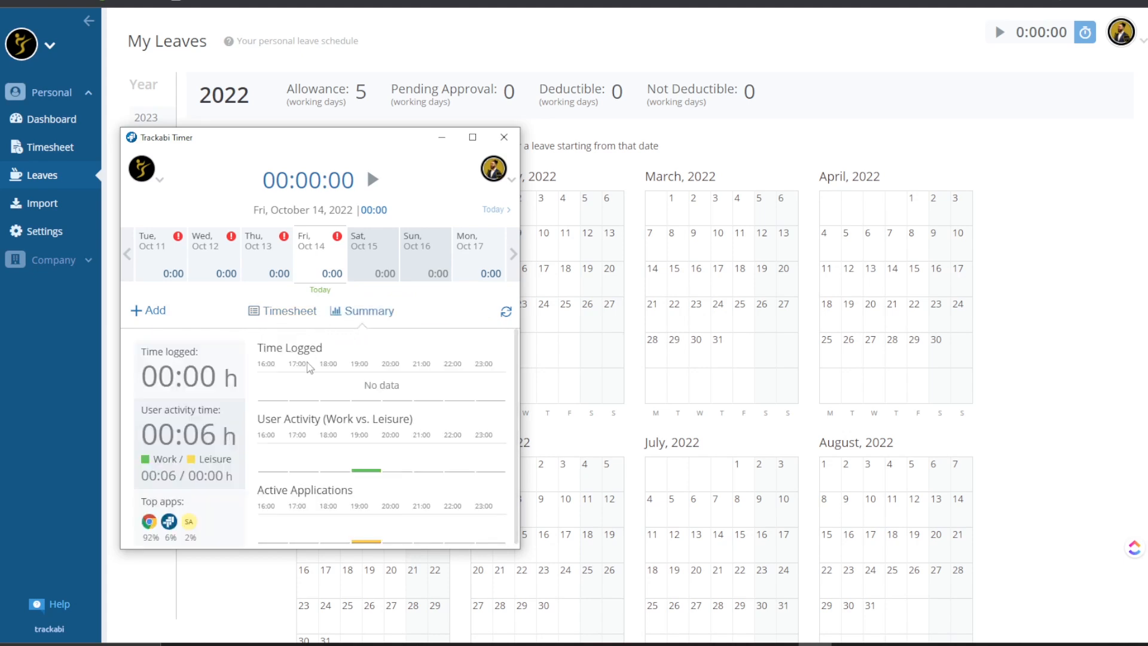
scroll(315, 355, down, 1)
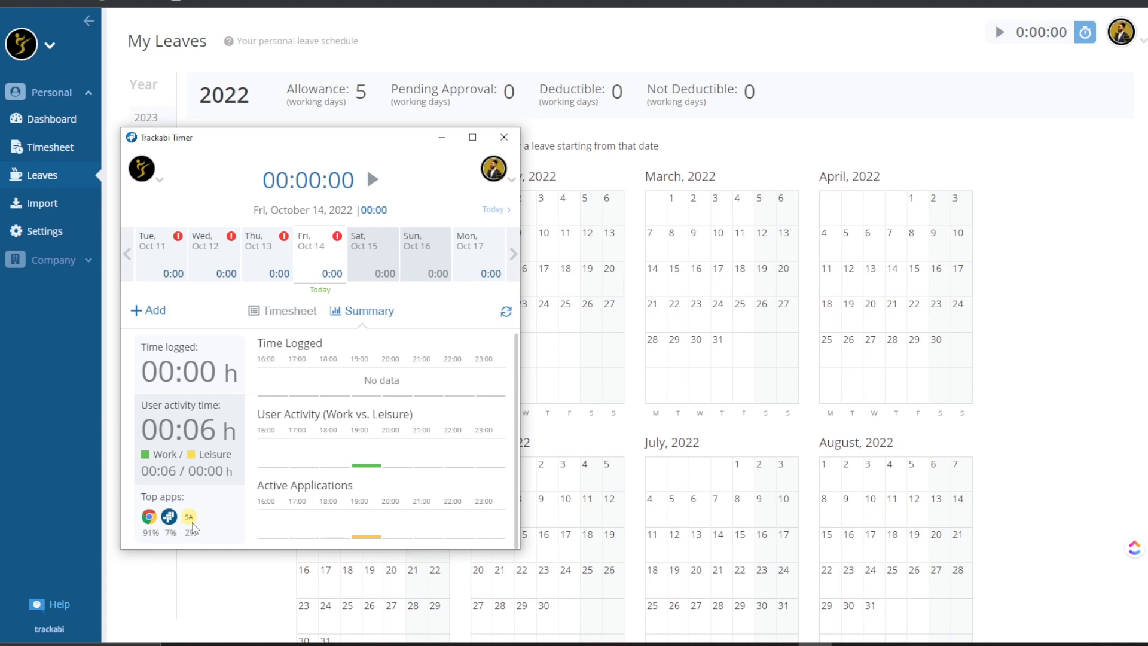
scroll(296, 430, up, 1)
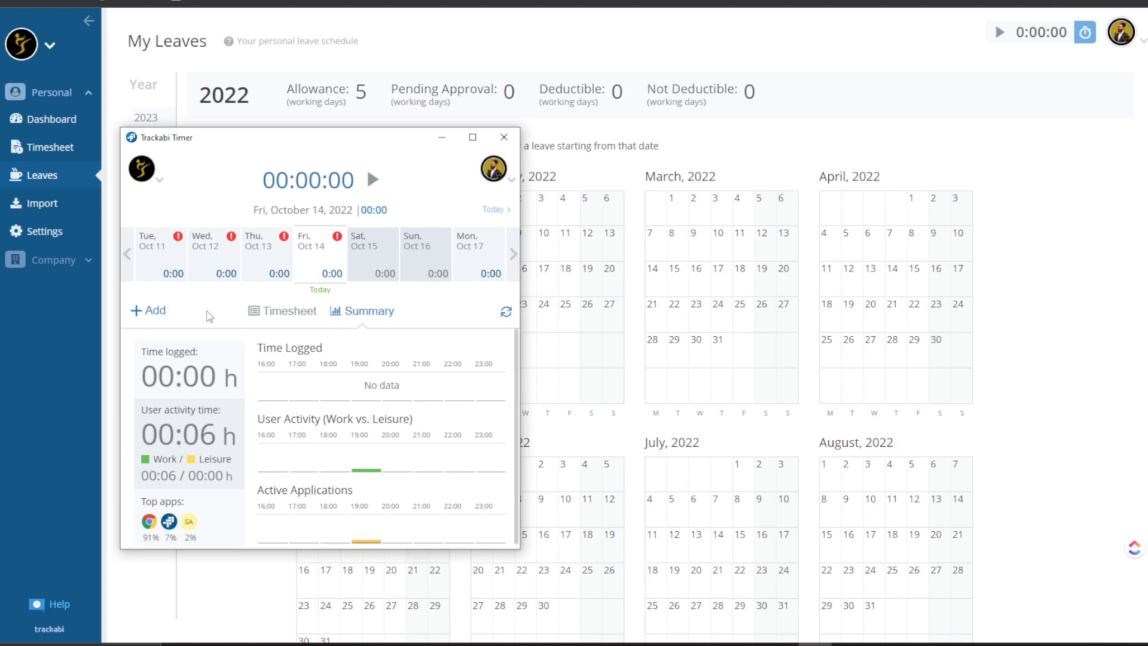
click(301, 310)
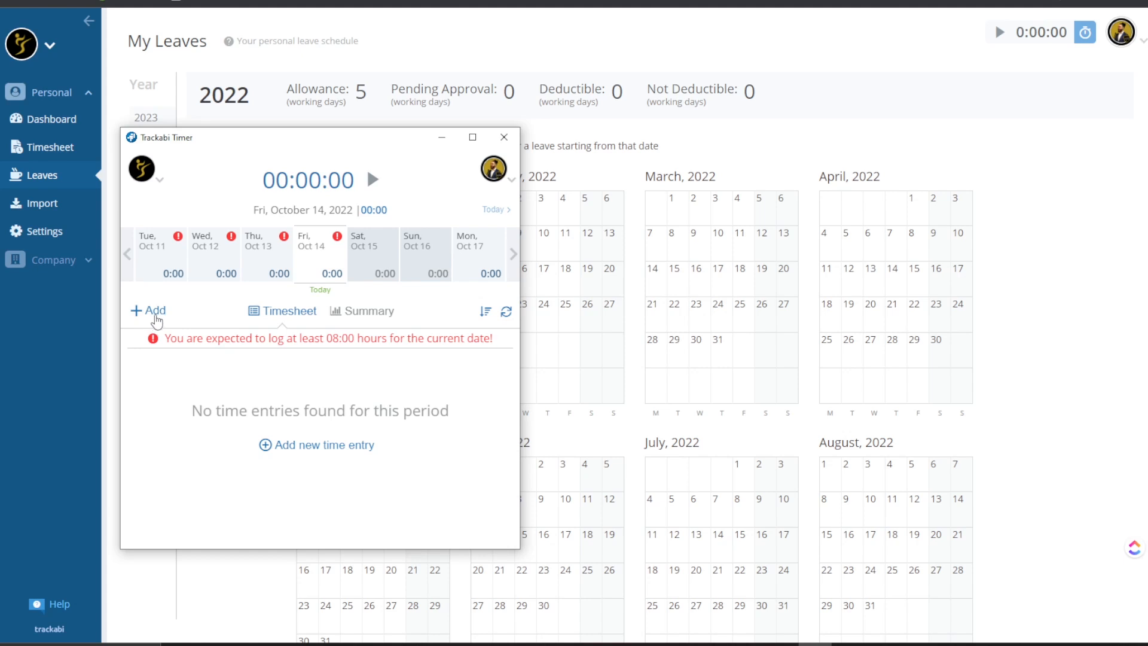
Add a new time entry for October 14, 2022 in the timer and check the available clients without selecting one
click(154, 317)
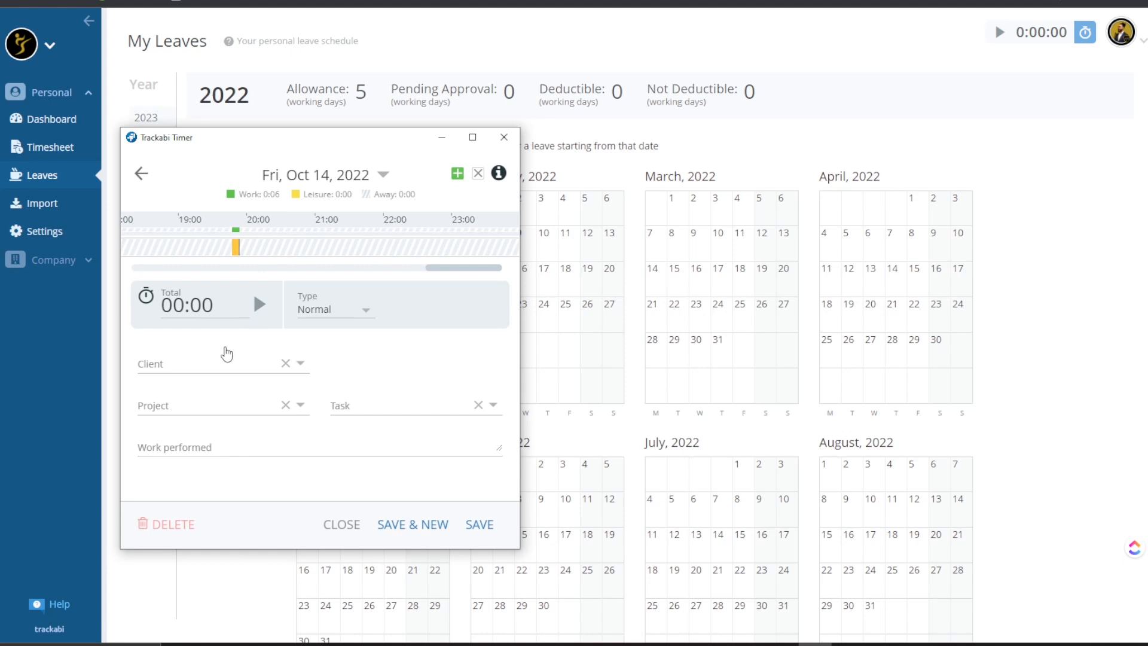
click(215, 365)
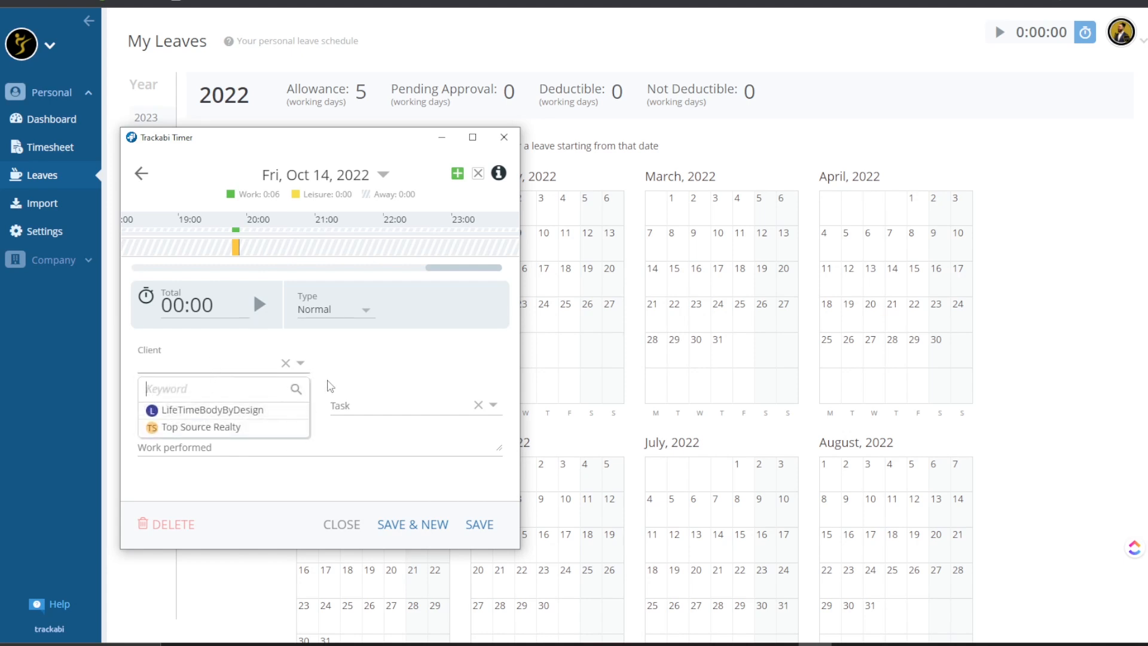
click(326, 387)
click(261, 370)
click(372, 328)
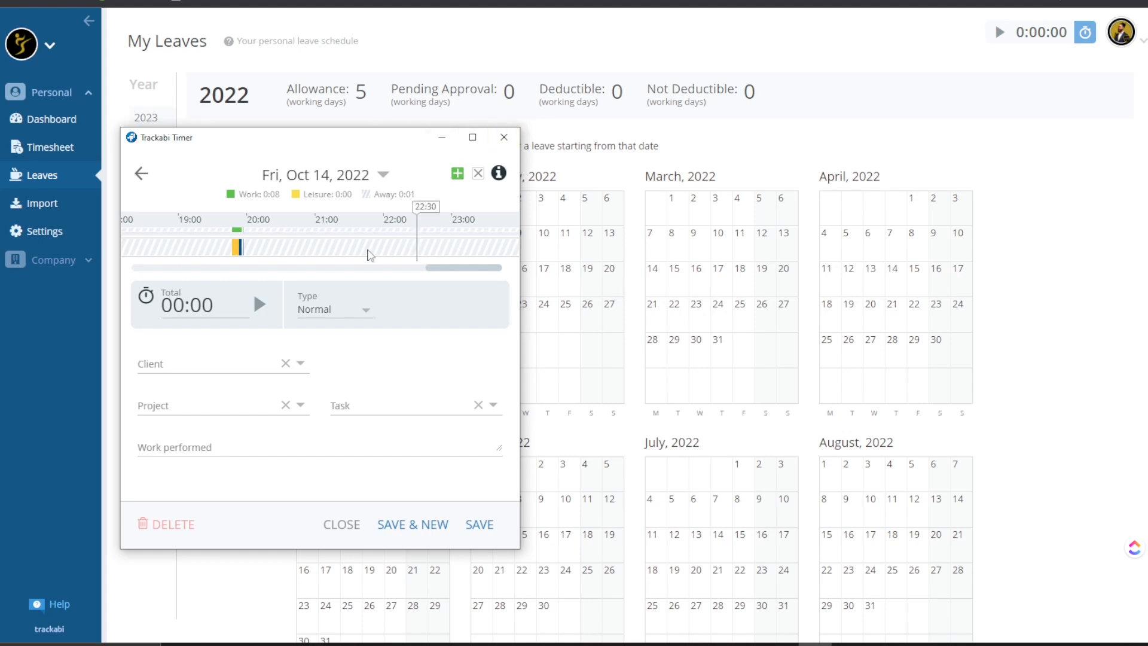
Check the project and task choices and the work performed field of the new time entry without filling anything in
click(253, 411)
click(227, 410)
click(371, 405)
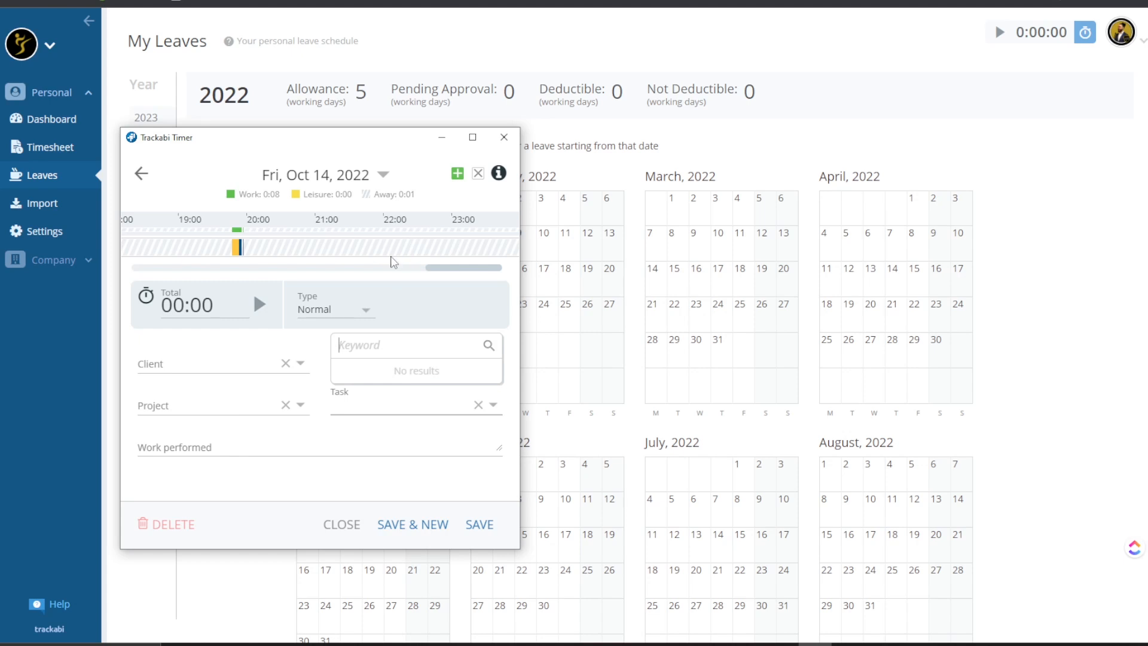
click(312, 468)
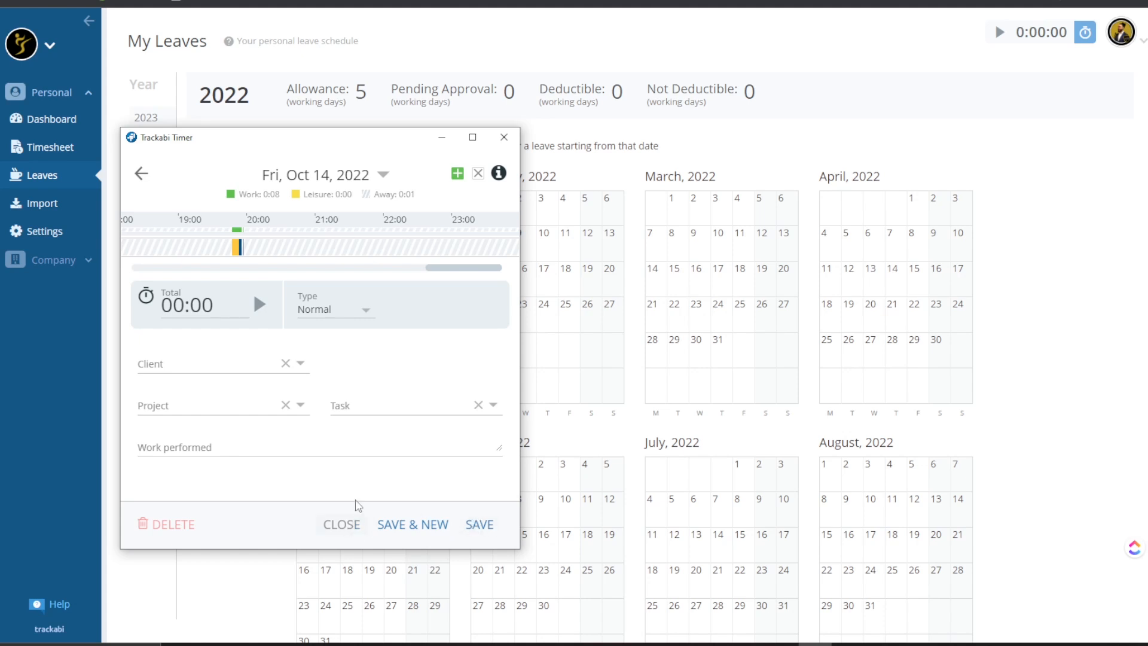
Check the entry's total time picker, its Normal and Overtime types, and the timeline selection controls, keeping the type Normal
click(255, 307)
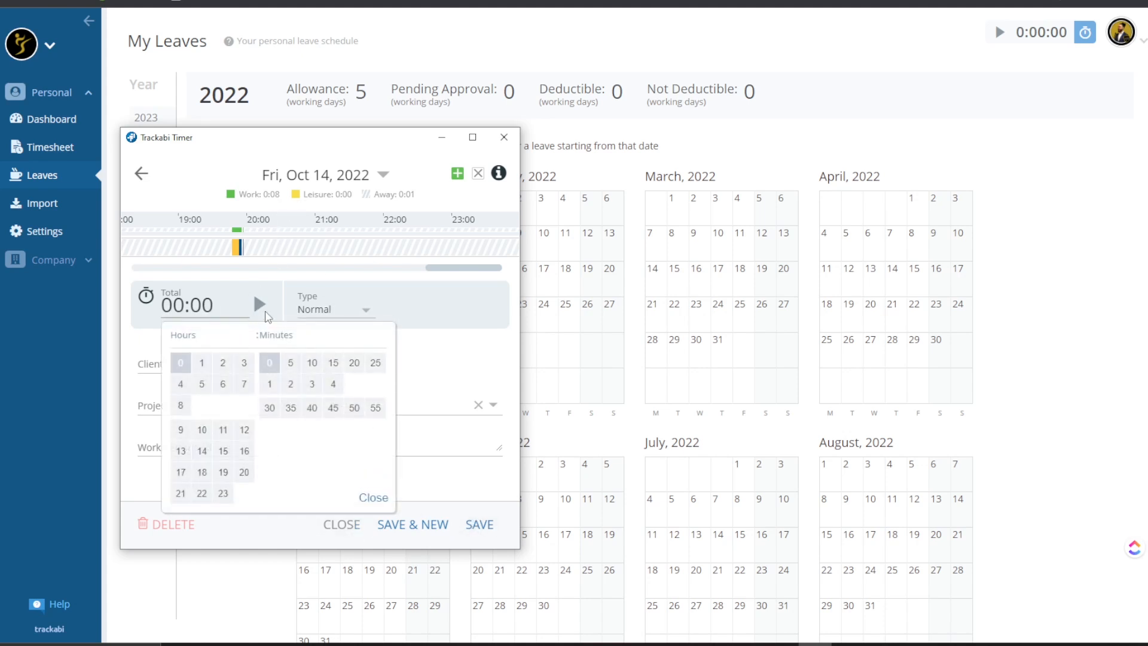
click(171, 304)
click(326, 314)
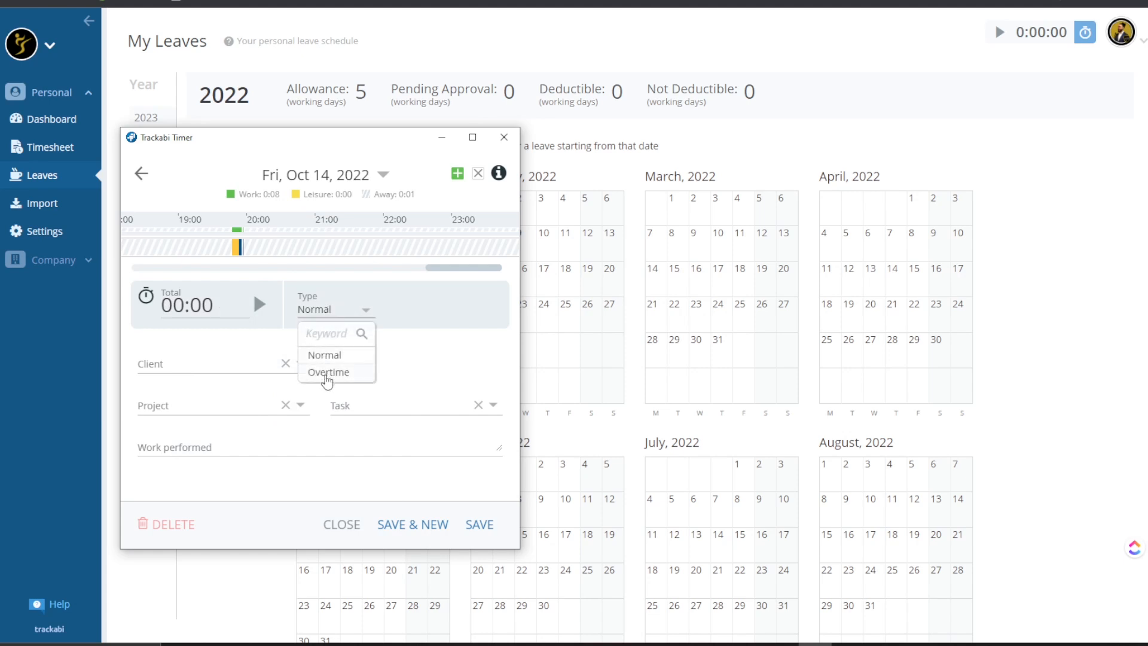
click(339, 308)
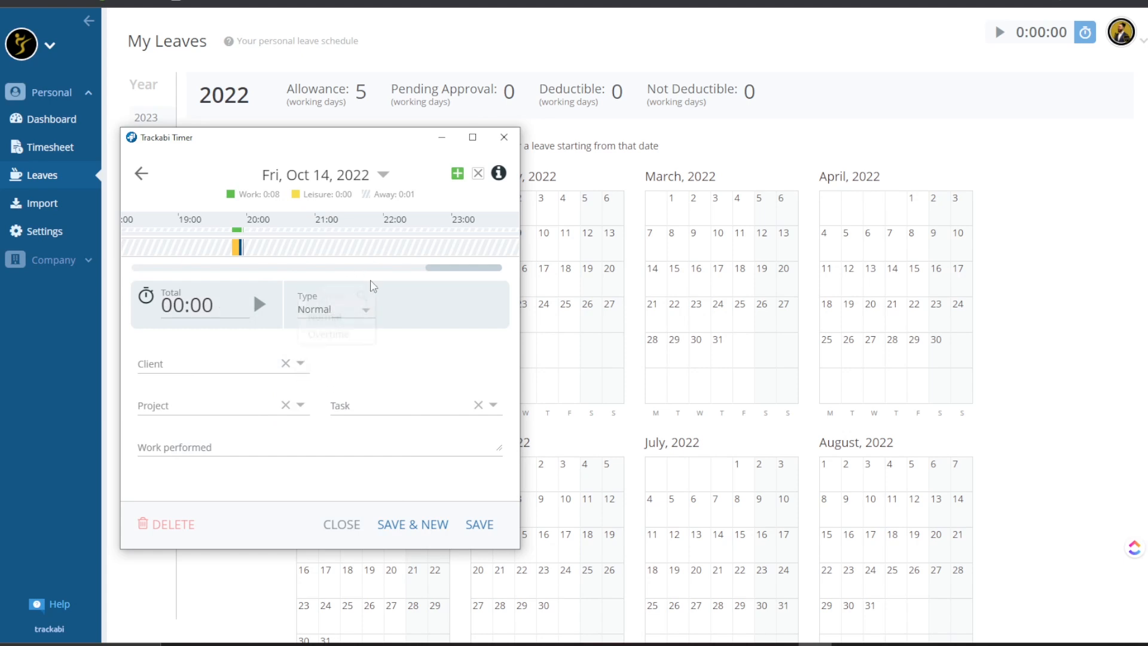
scroll(376, 227, down, 3)
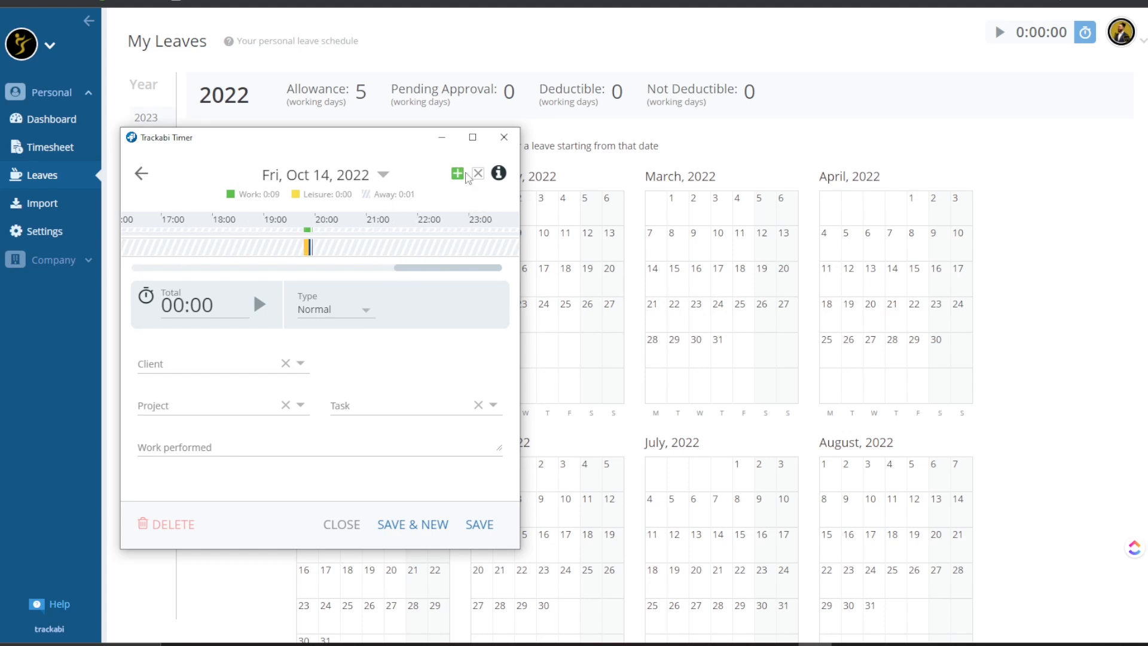
click(459, 174)
click(478, 173)
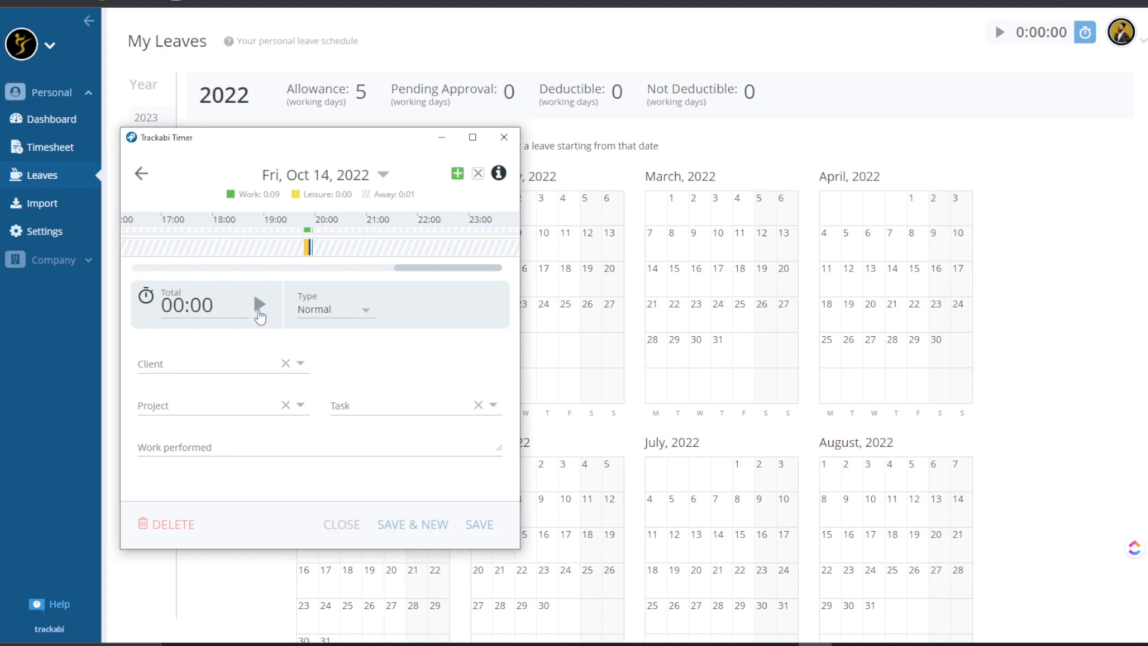
Start and stop the timer on the October 14, 2022 entry and save the entry
click(259, 304)
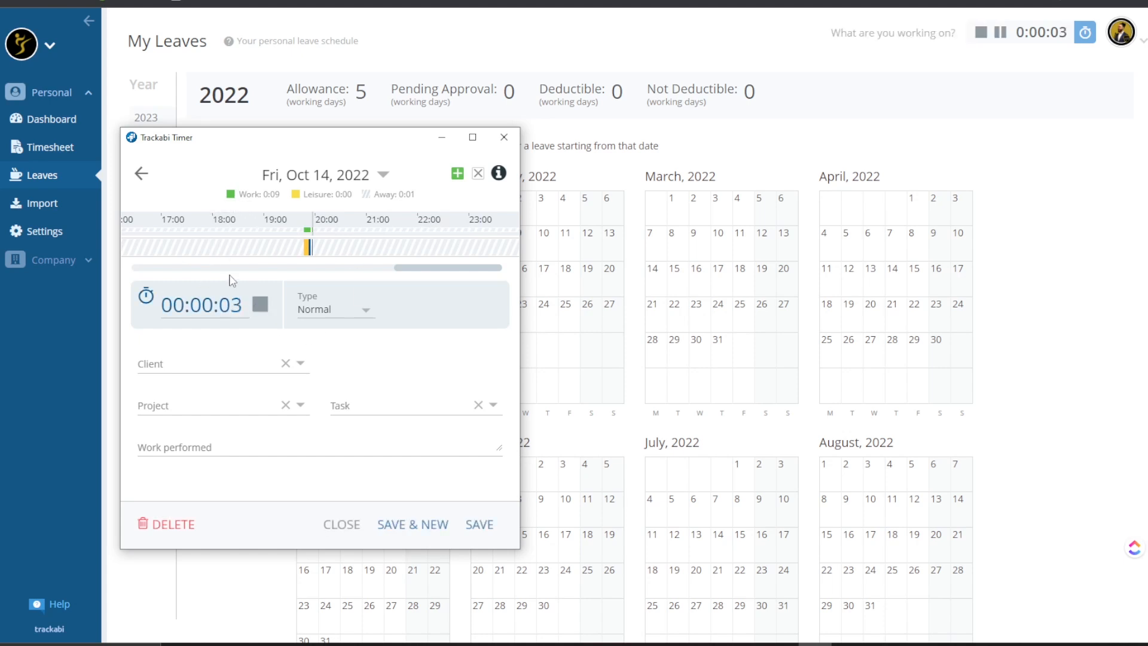
click(259, 306)
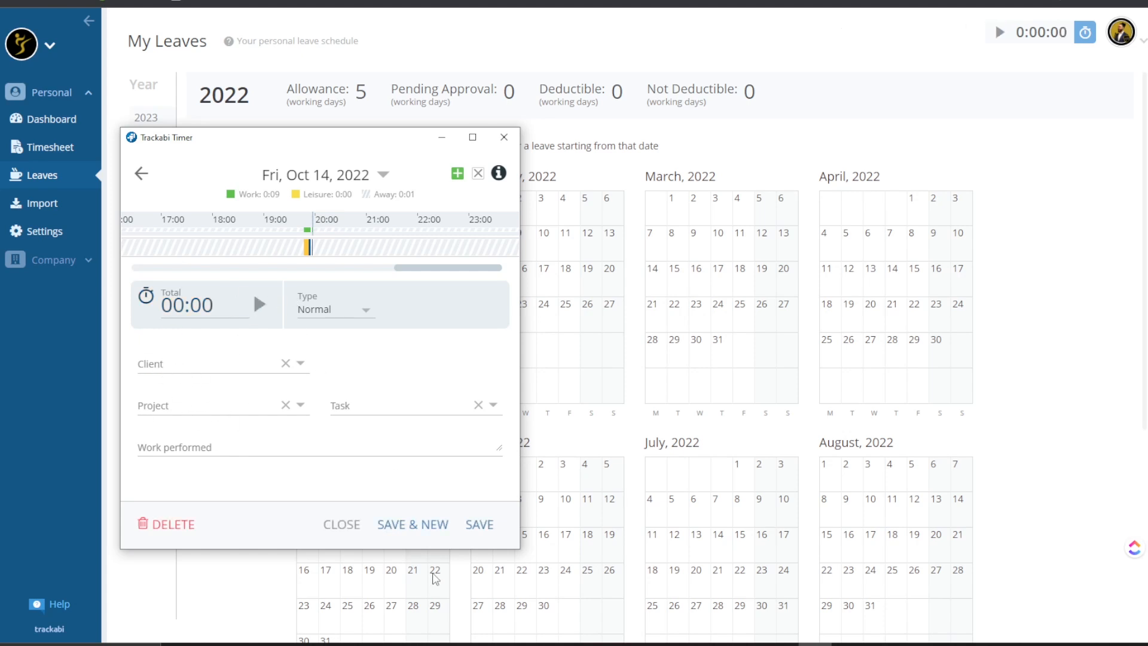
click(480, 524)
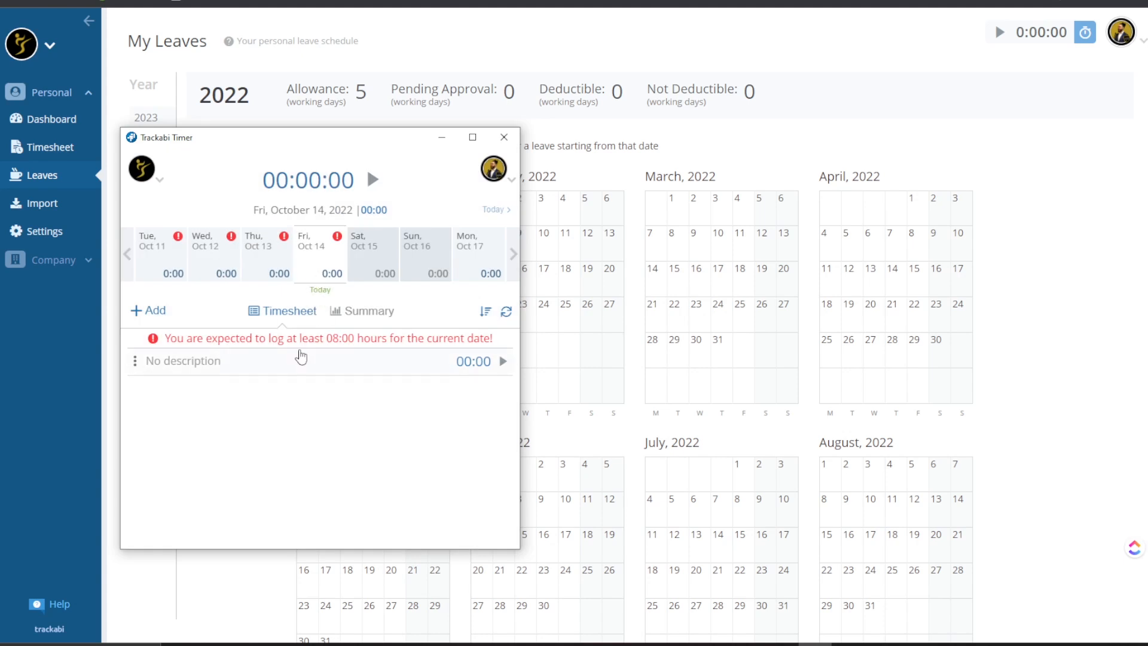
Look over the expected-hours notice and the week's days in the timer, and minimize the Trackabi Timer window
drag(242, 338, 273, 340)
click(272, 341)
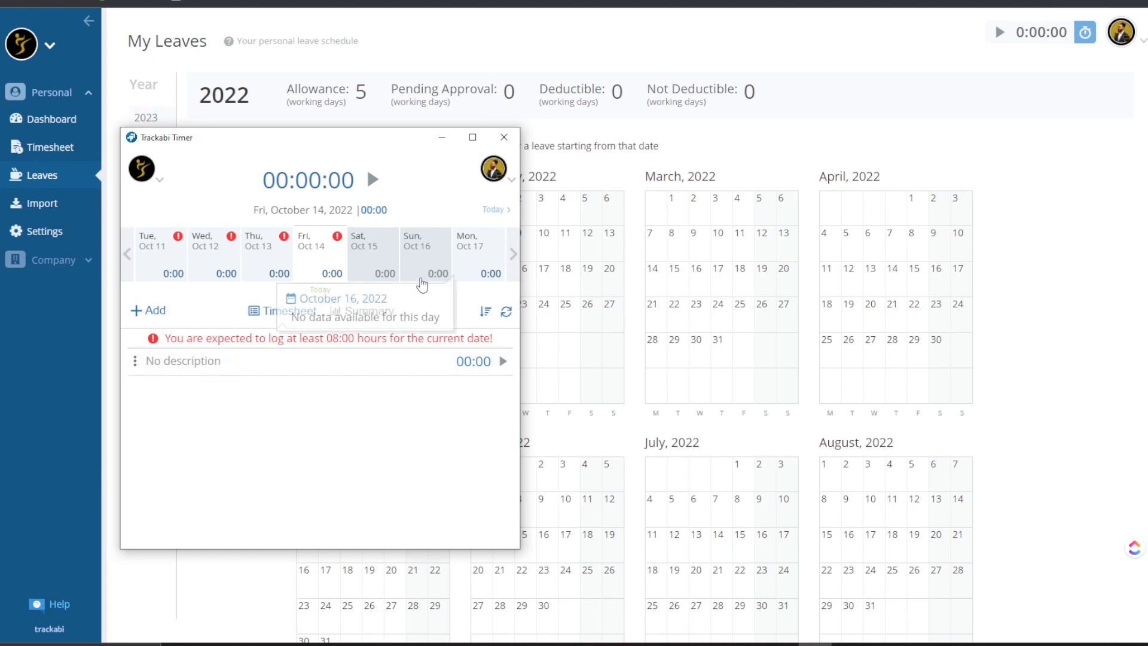
double_click(444, 161)
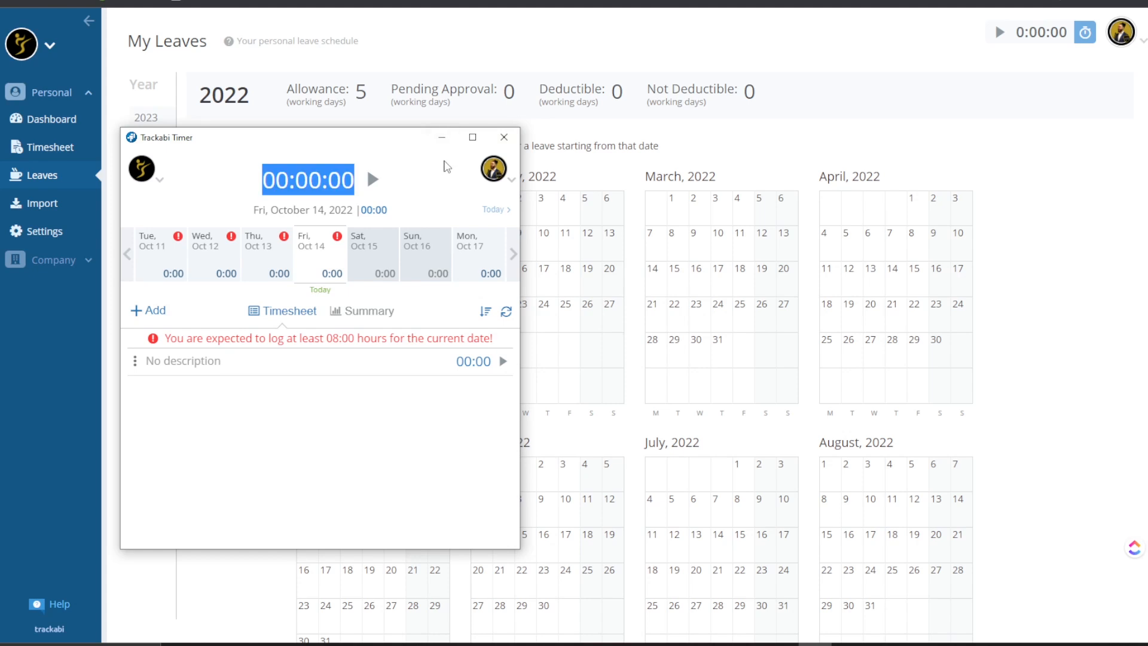
click(442, 137)
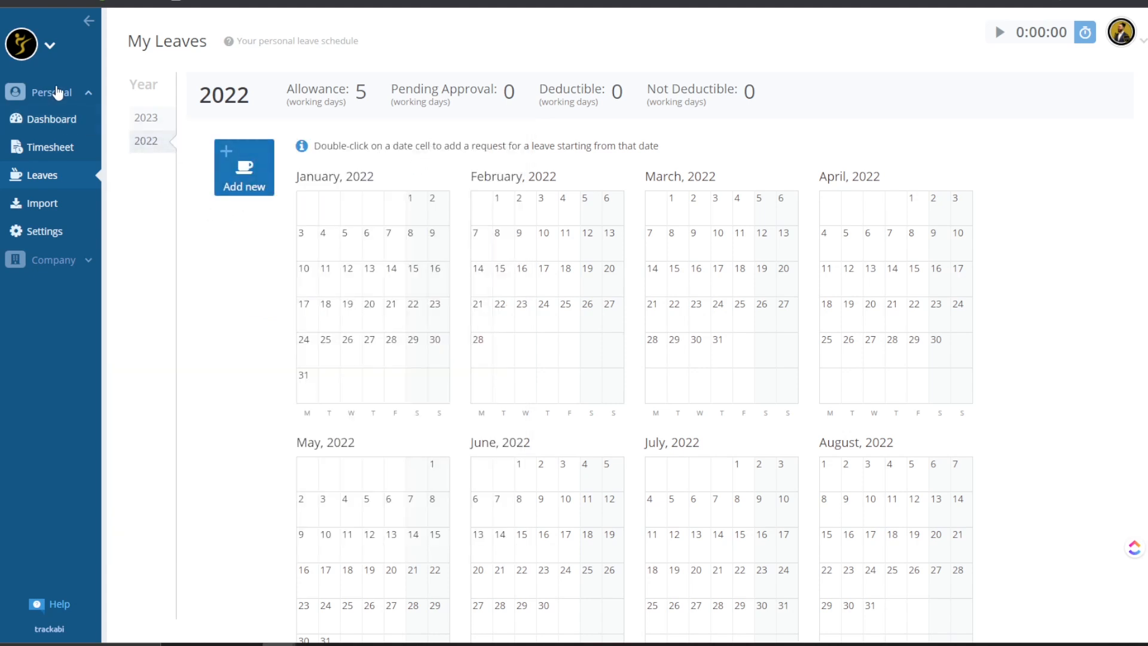
Review the personal dashboard for September 2022, and look over the personal timesheet and leaves pages in the web app
click(58, 119)
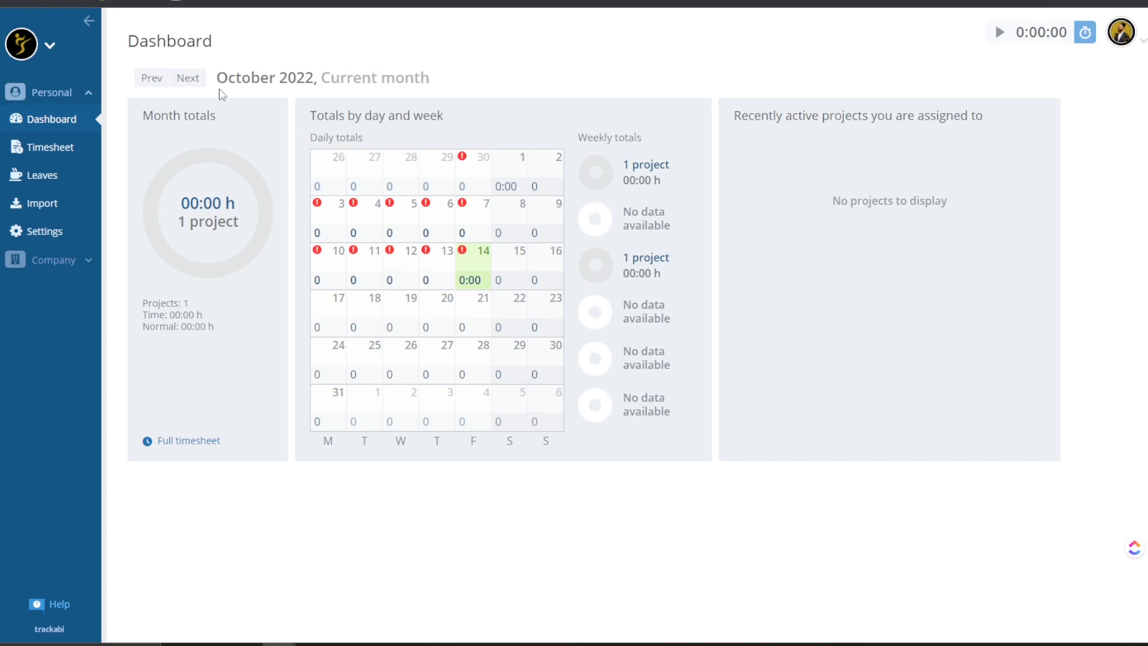
click(193, 82)
click(150, 78)
click(150, 78)
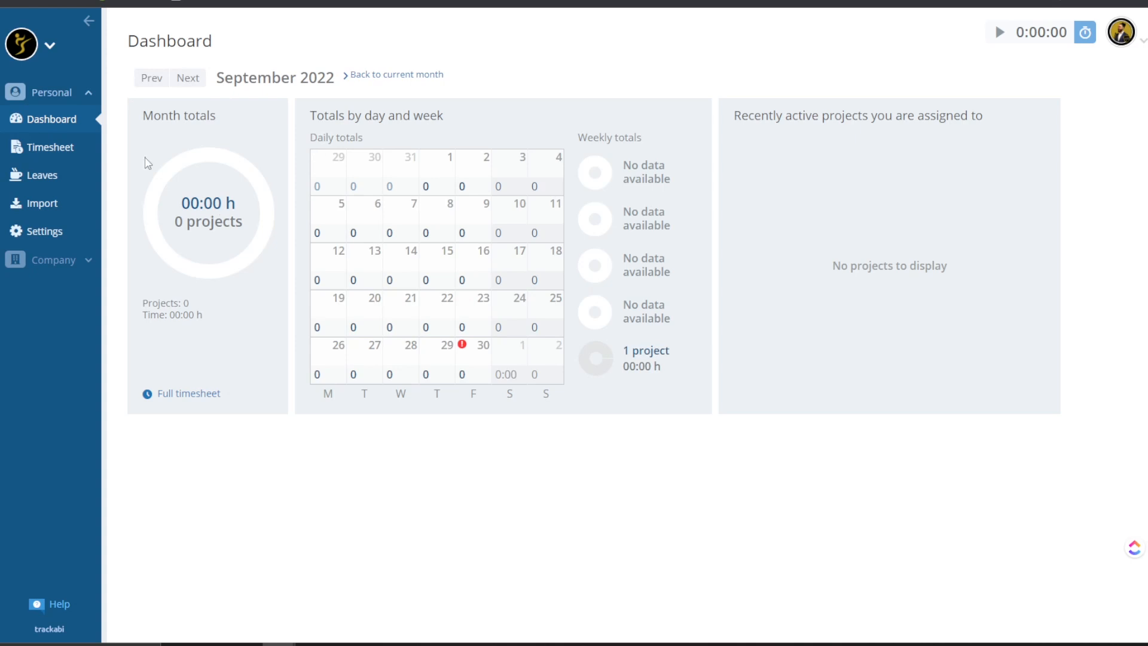
click(63, 149)
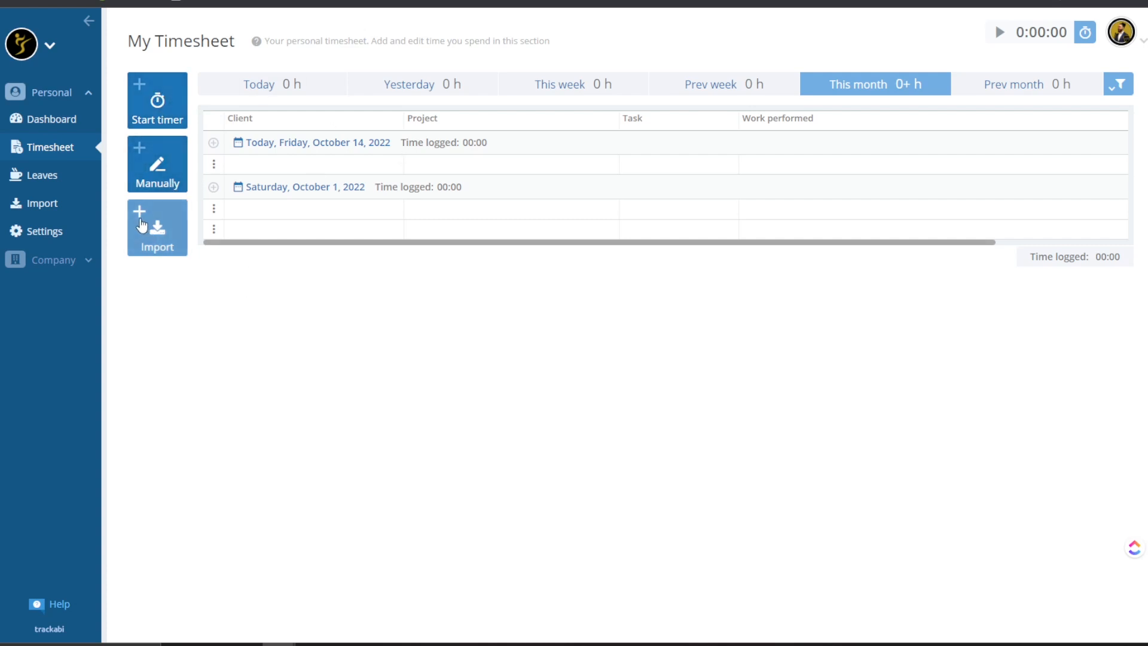
click(85, 174)
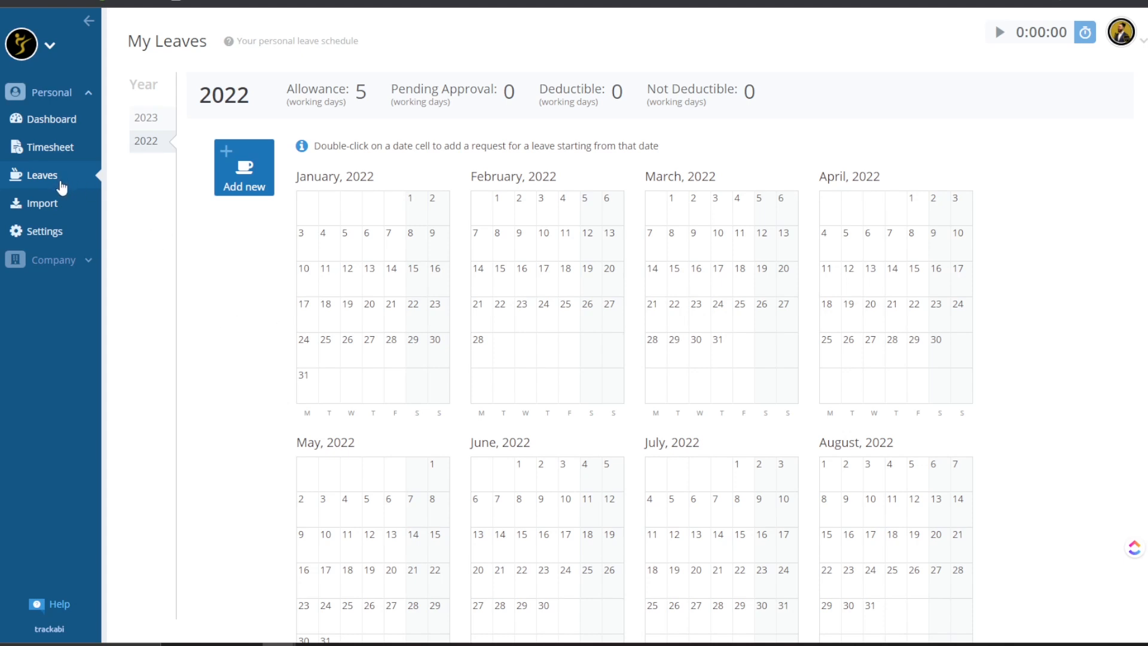
Check which applications can be linked as import sources, and review the personal general and notification settings
click(58, 204)
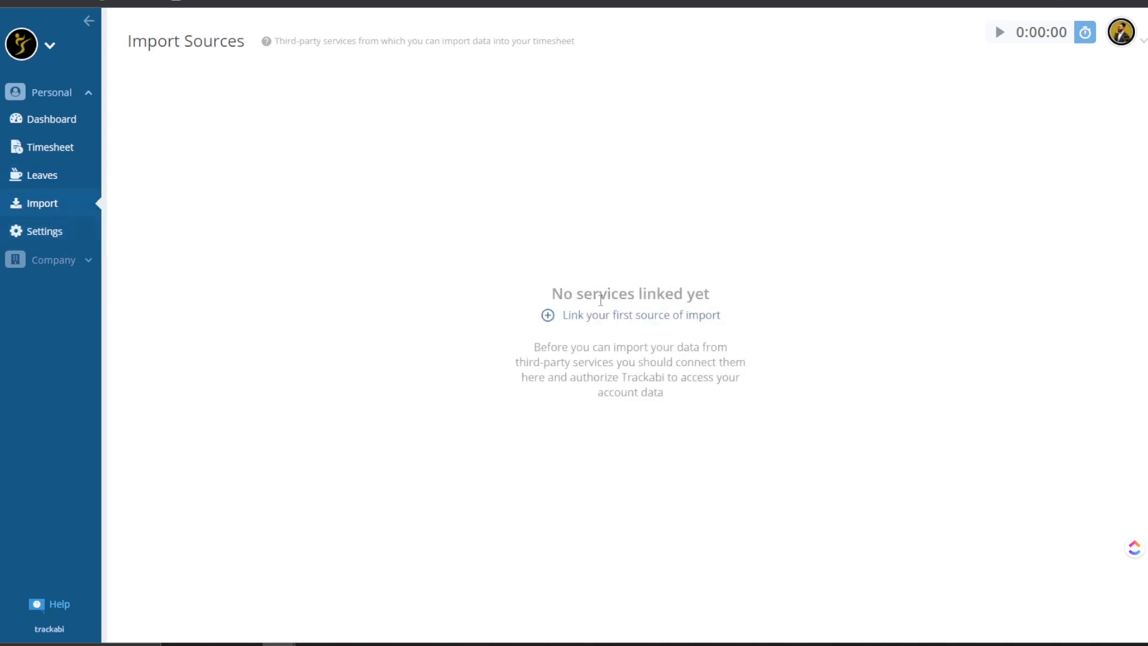
click(570, 317)
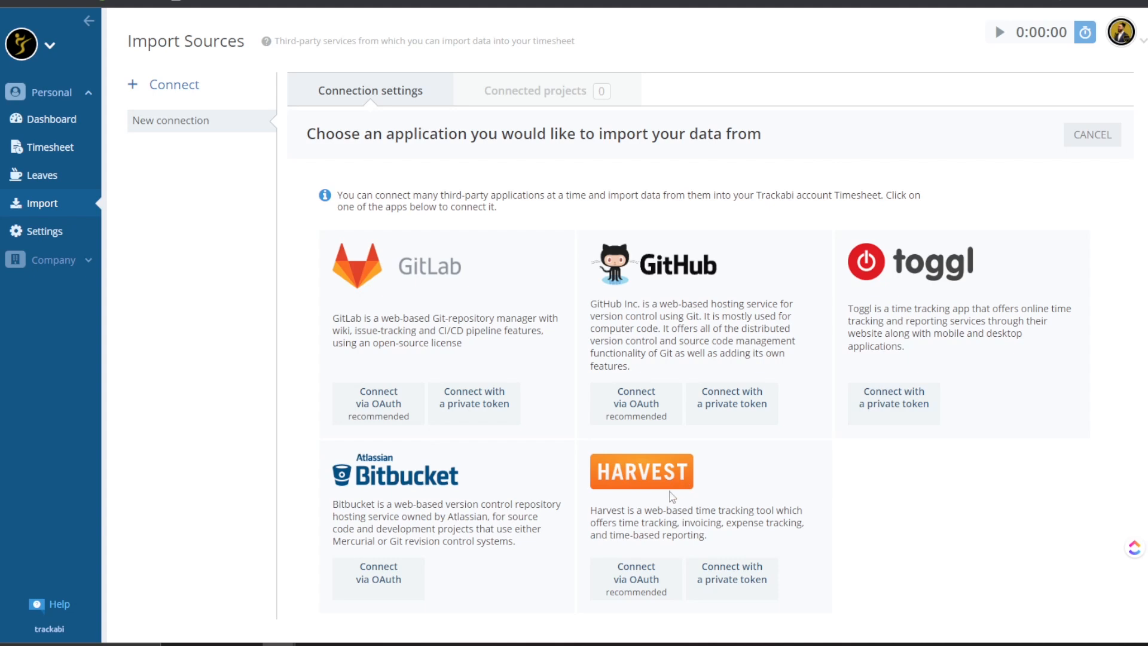
click(58, 233)
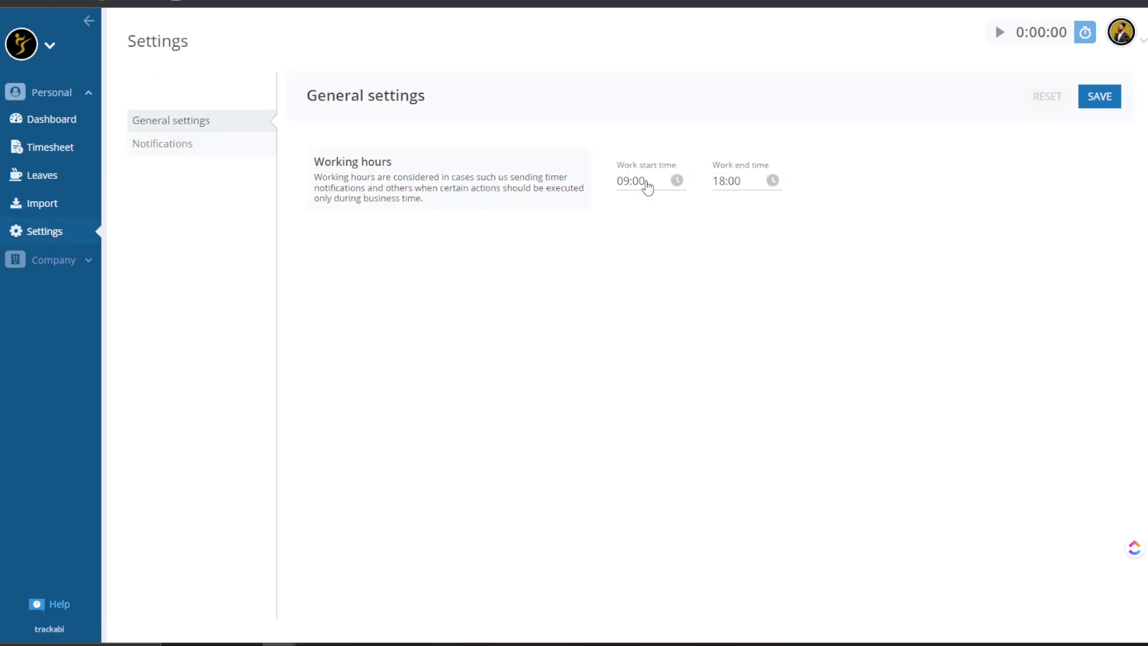
click(206, 146)
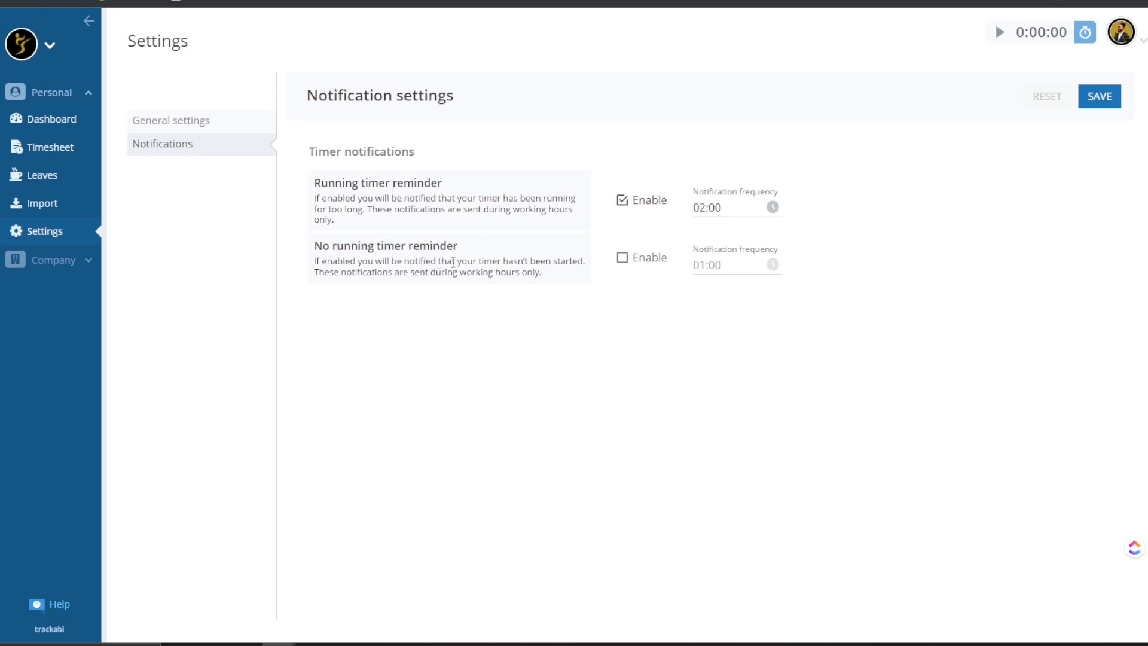
Open the company dashboard and compare its weekly and monthly logged time, ending on the October 2022 monthly view
click(91, 260)
click(42, 147)
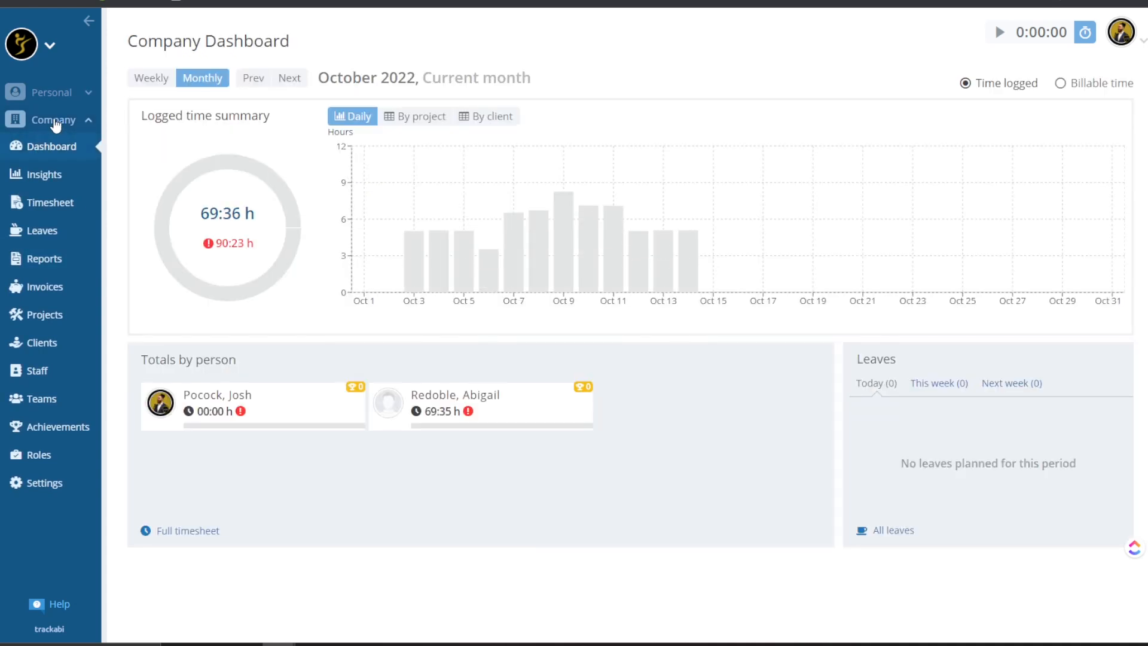
click(152, 80)
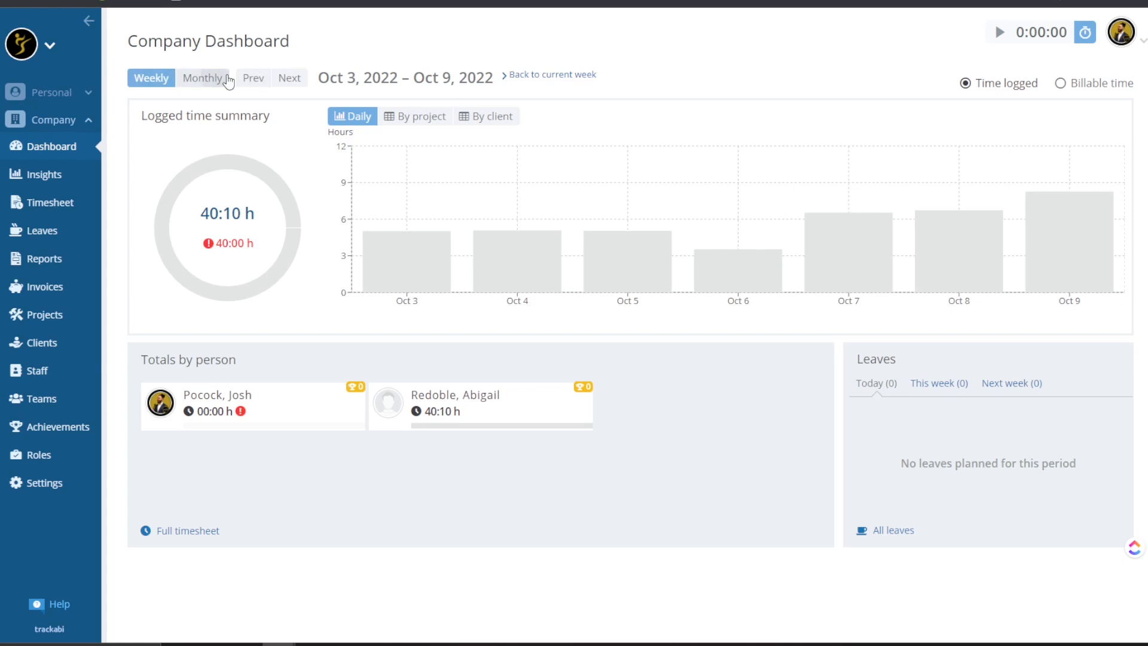
click(223, 80)
click(251, 78)
click(290, 79)
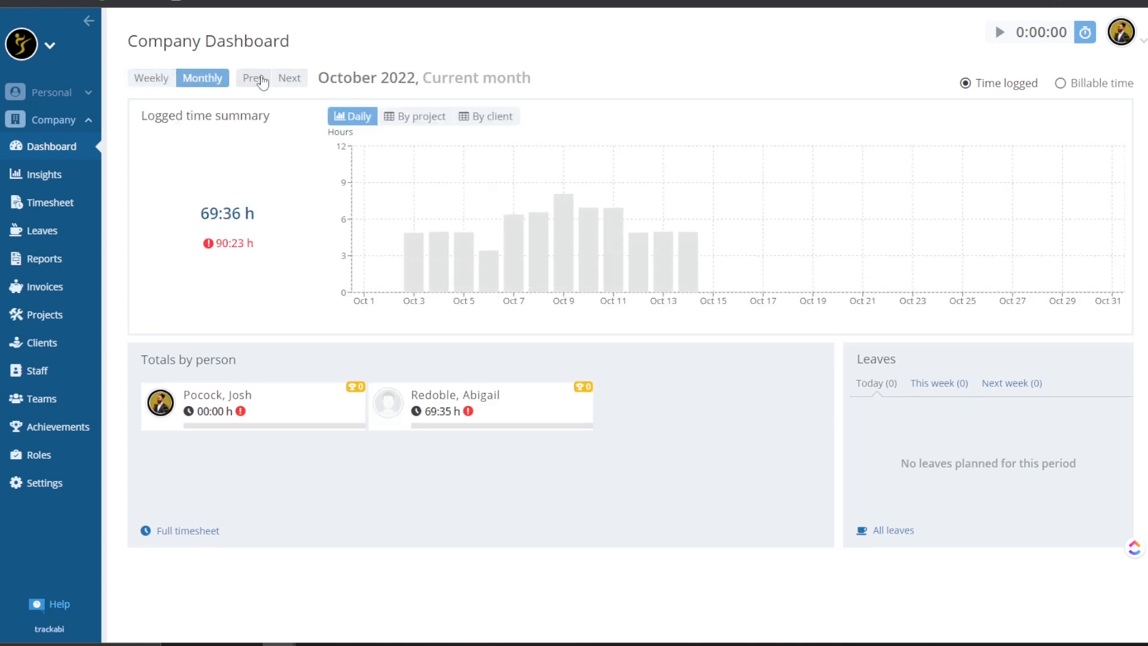
Review the company's logged time by client and by project, and check next week's planned leaves
mouse_move(404, 244)
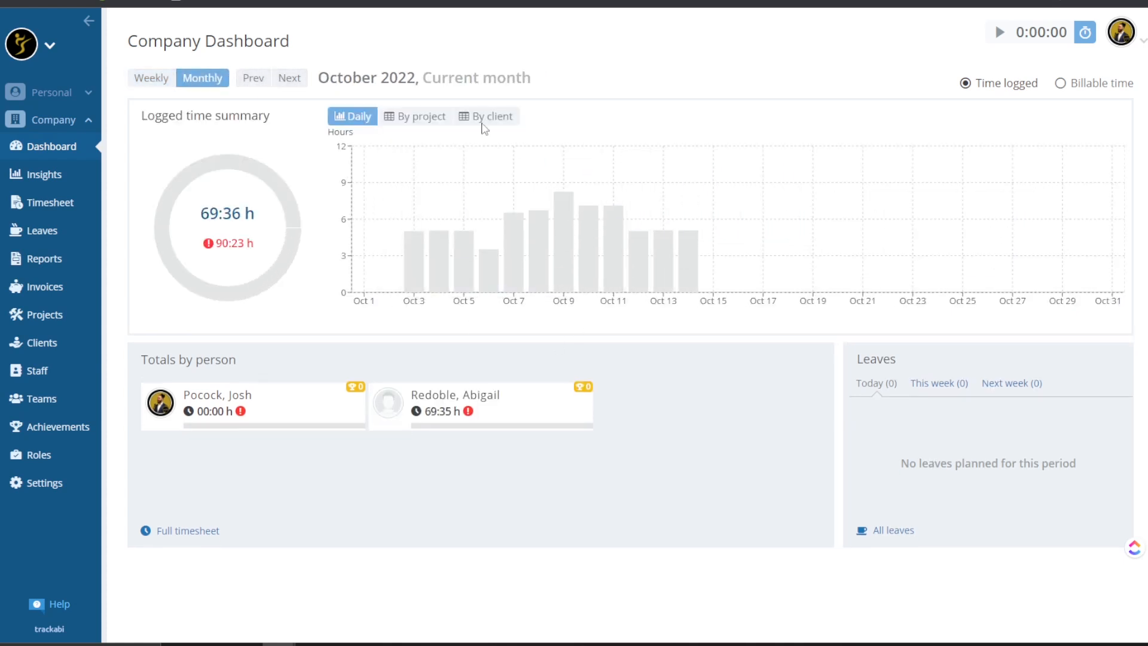
click(460, 119)
click(422, 116)
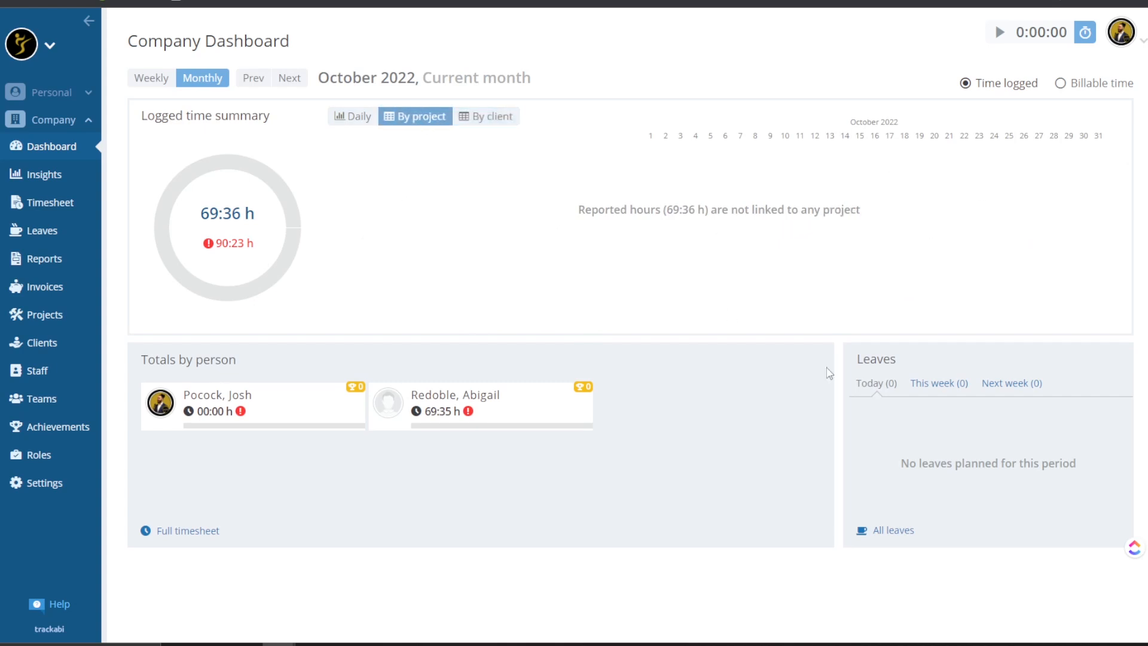
click(1012, 388)
Open the second team member's timesheet for this month from the totals by person and read through its entries
click(440, 400)
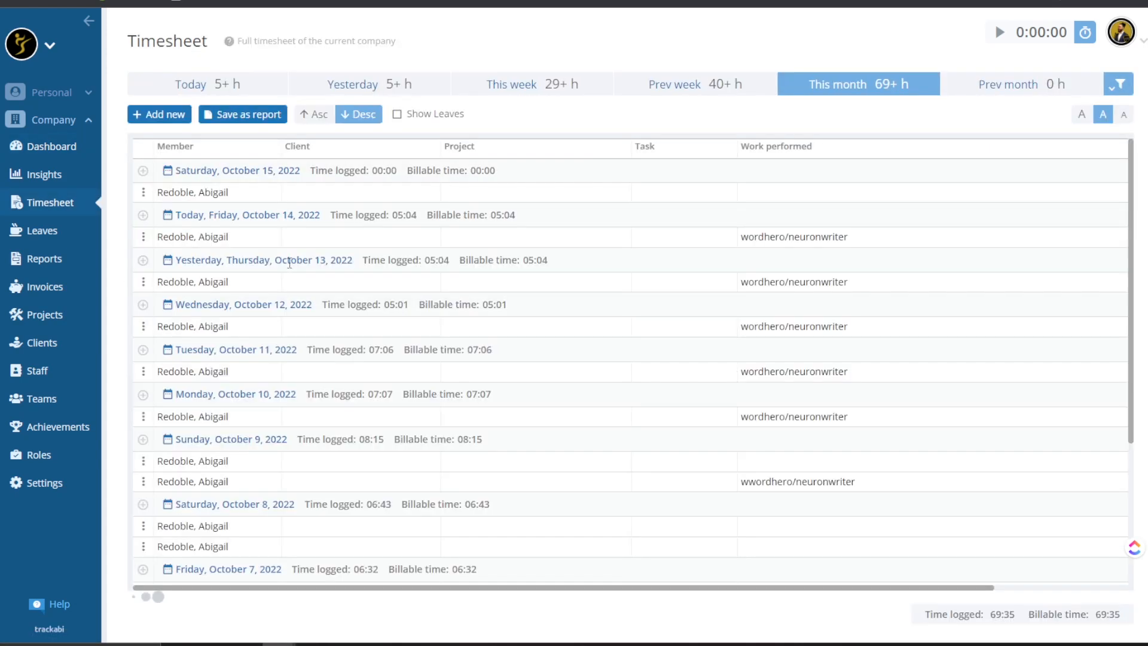
scroll(348, 390, down, 3)
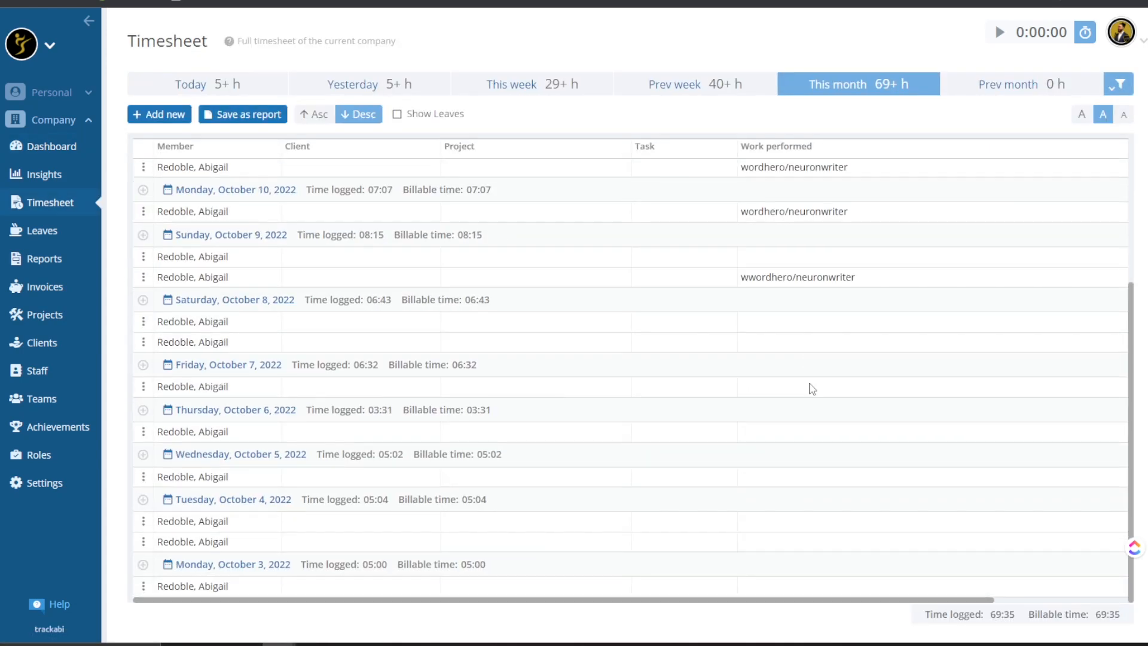
scroll(793, 414, up, 3)
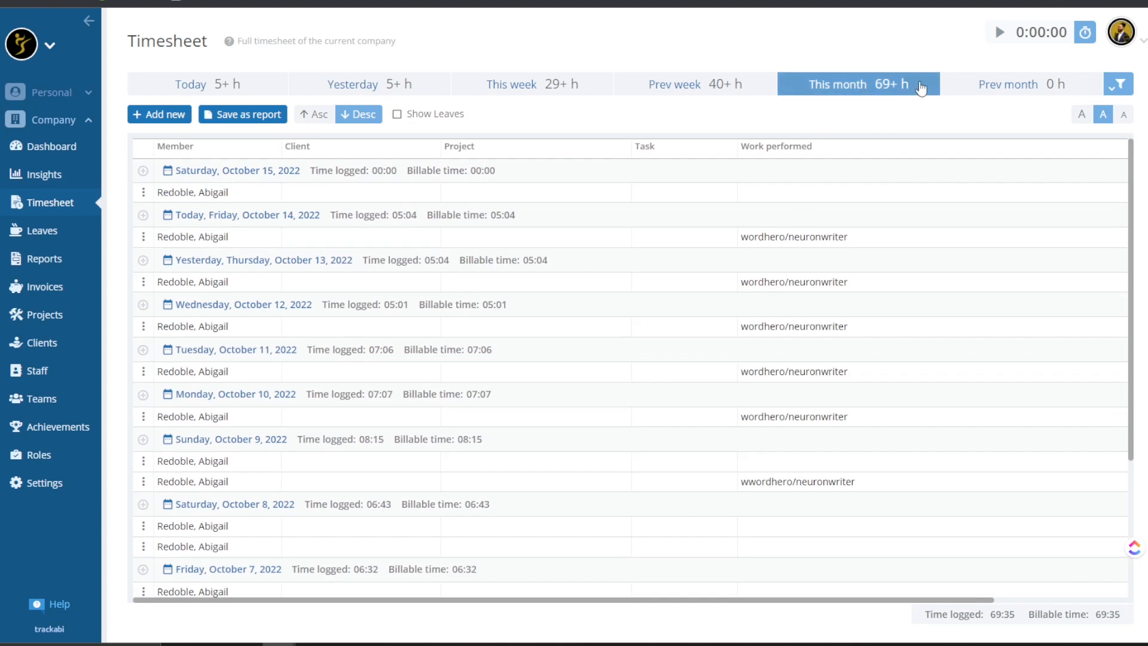
Compare the team member's timesheet across the previous month, this month, previous week, this week, yesterday and today
click(984, 95)
click(684, 91)
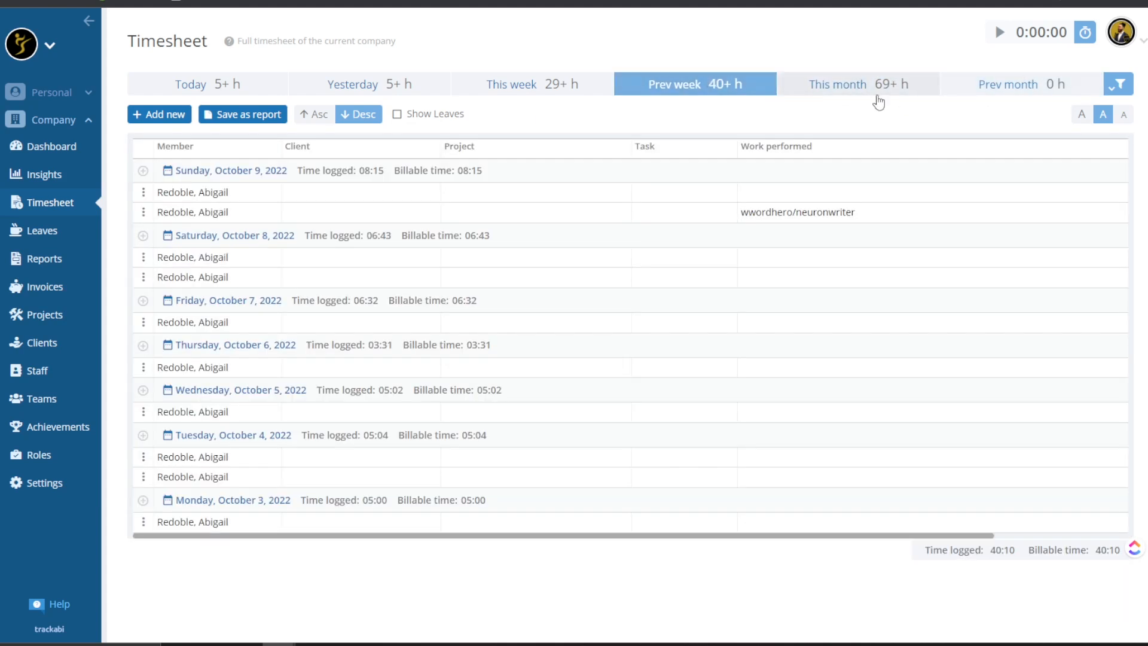
click(878, 102)
click(664, 91)
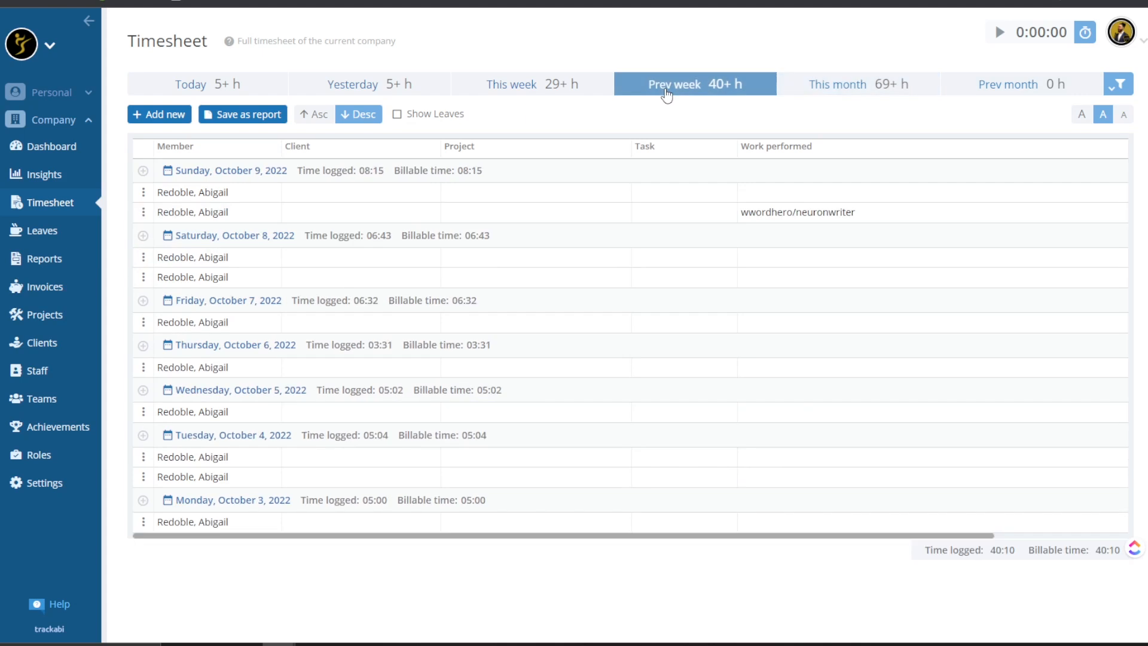
click(557, 99)
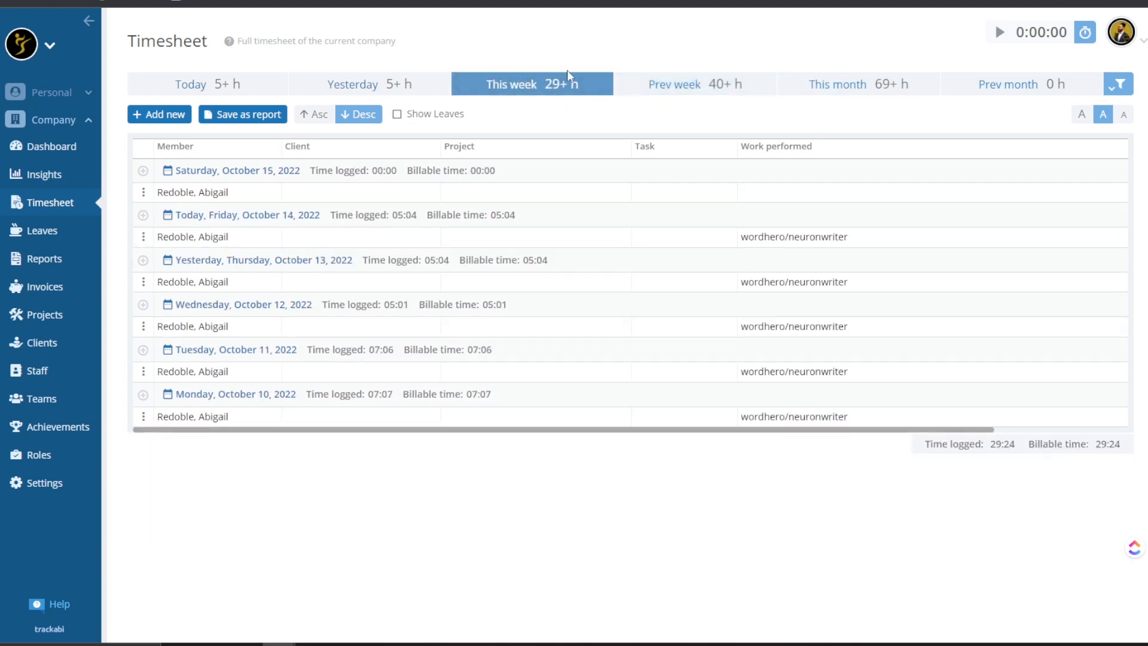
click(391, 90)
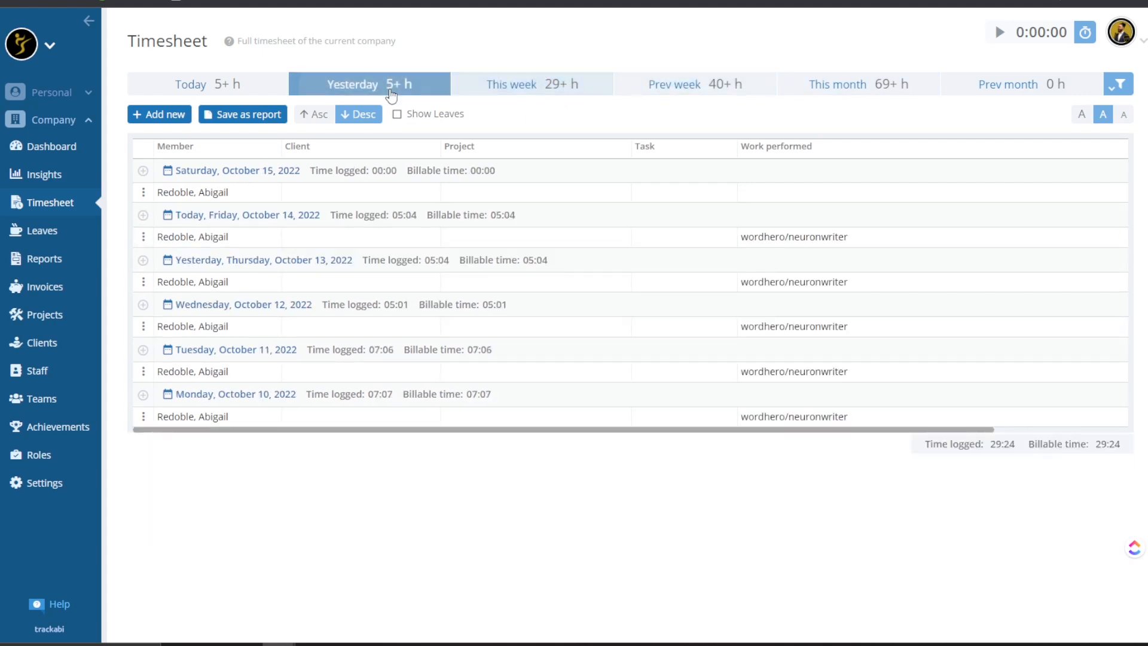
click(192, 85)
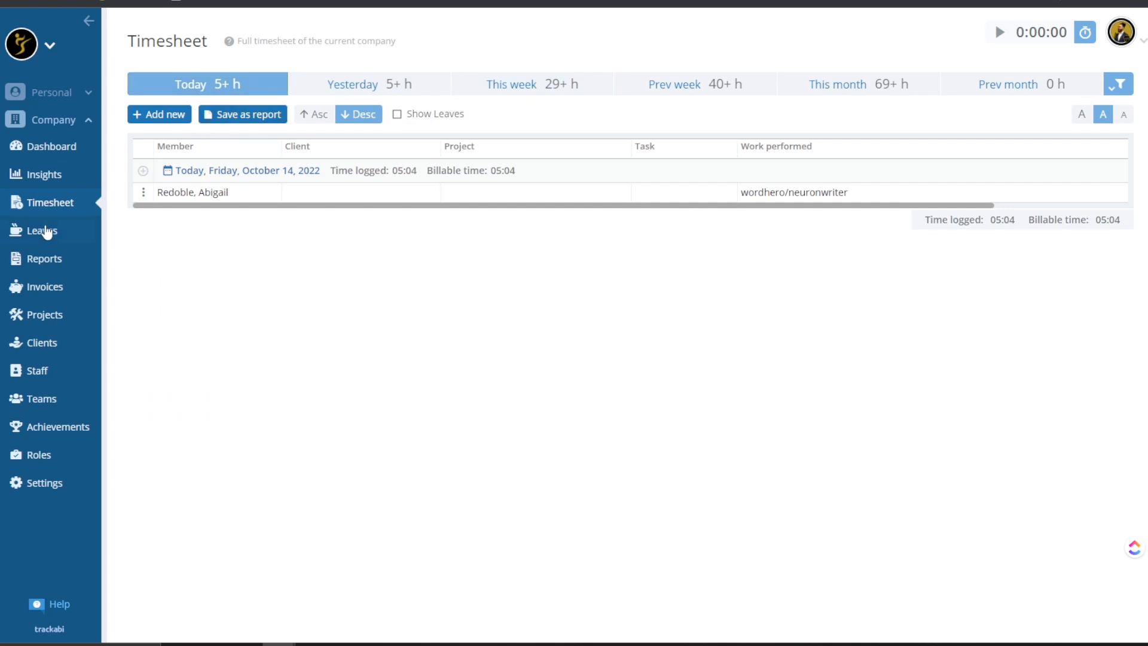
Open the company leave schedule for 2022
click(46, 232)
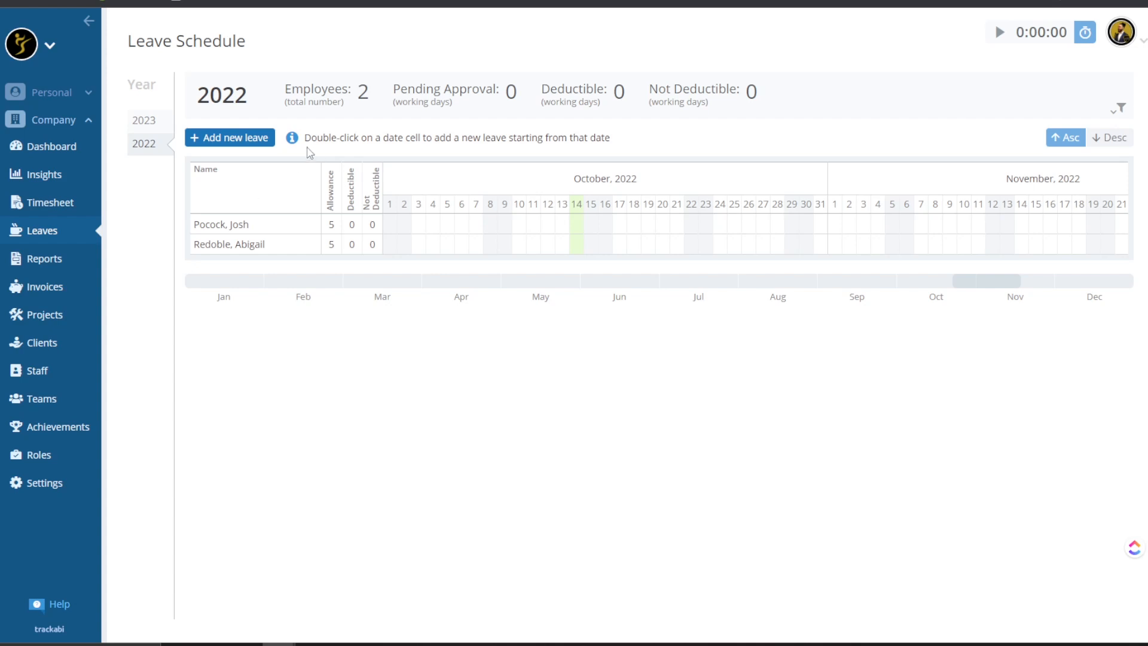
Look through the company's 2022 reports, leave schedule and invoices
click(41, 261)
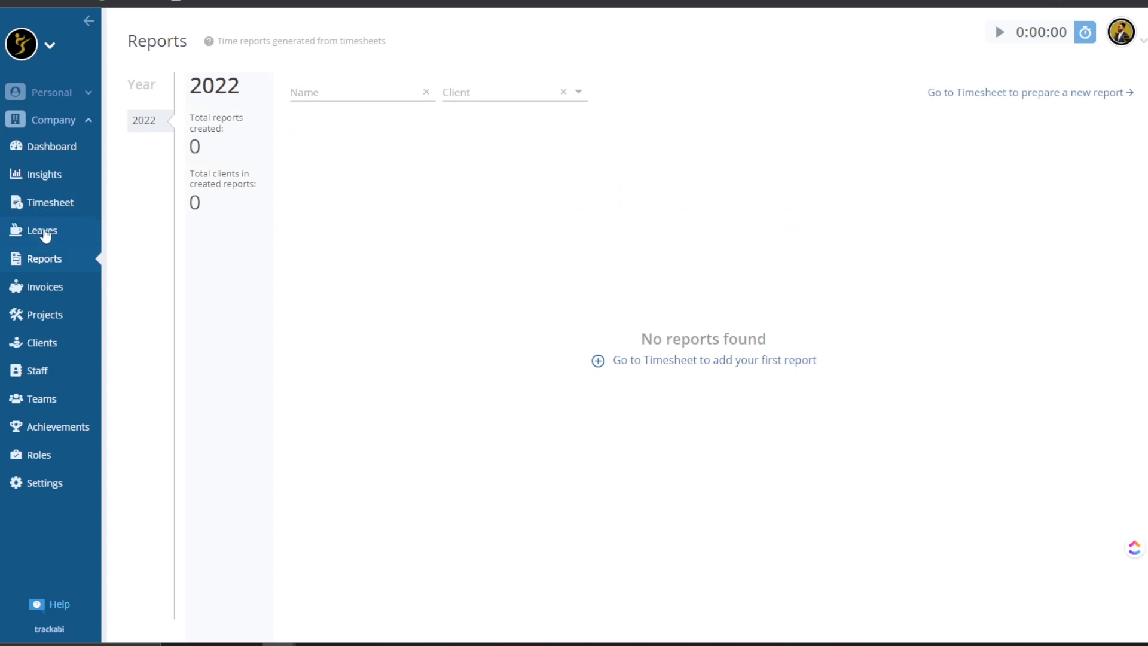
click(48, 232)
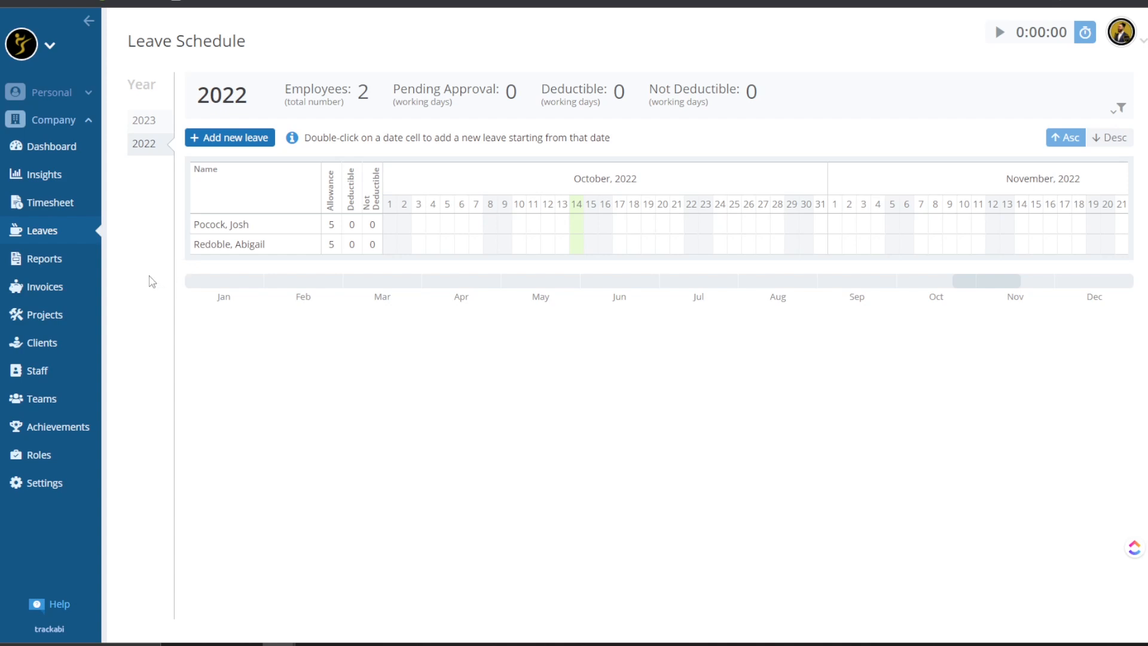
click(58, 260)
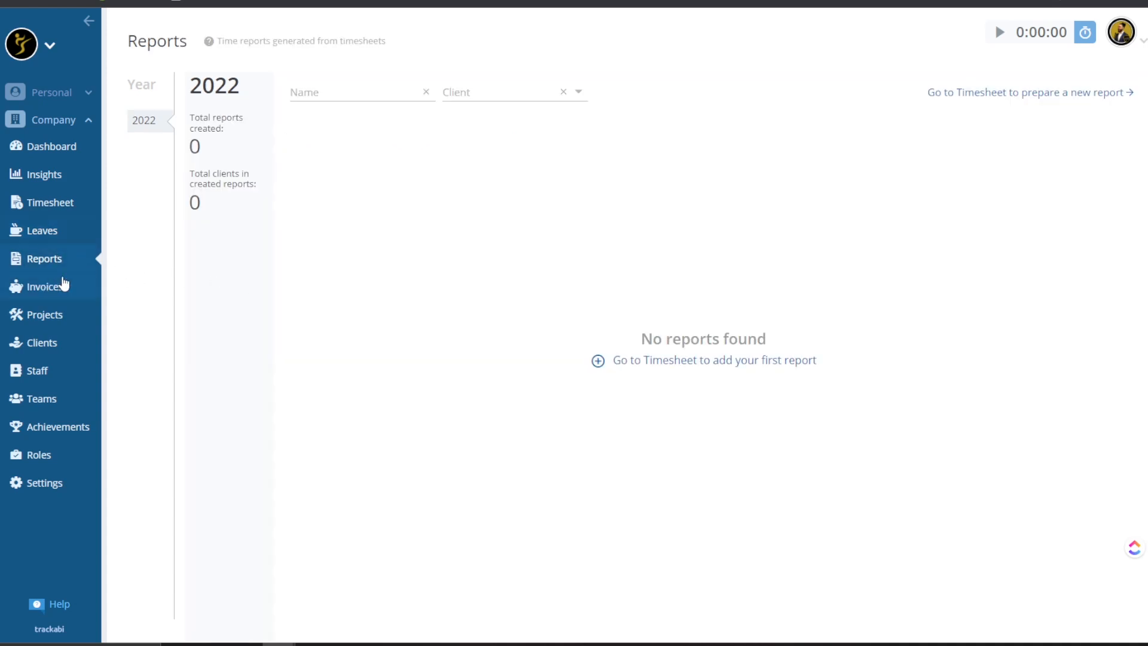
click(45, 289)
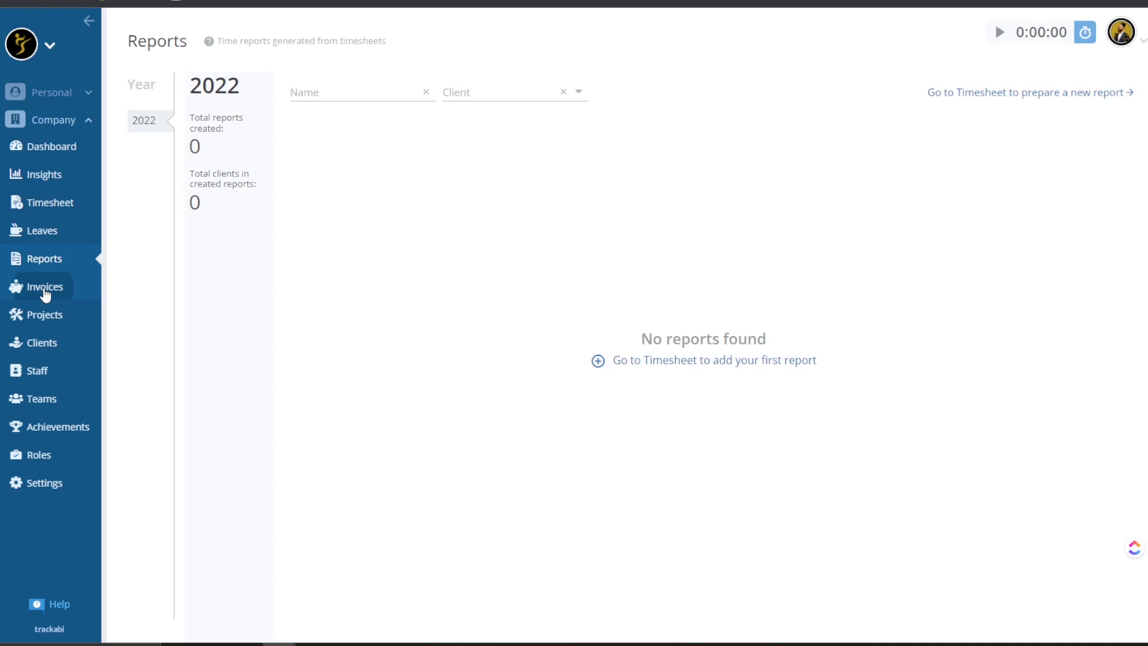
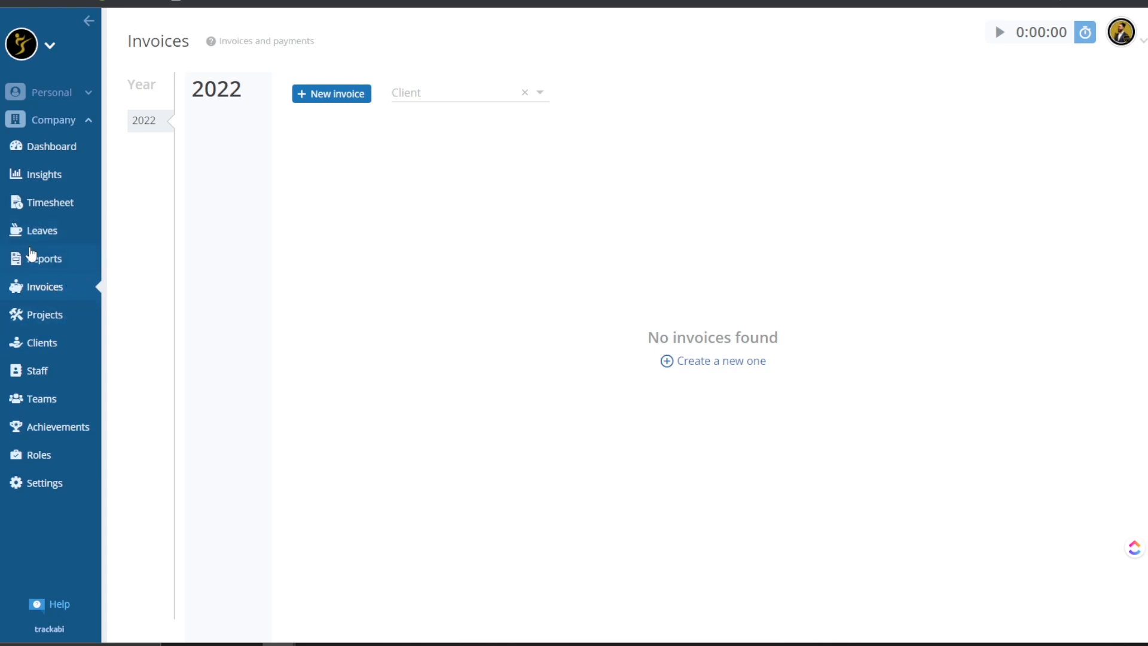
Revisit the company's timesheet for today, the leave schedule and the reports
click(46, 184)
click(44, 201)
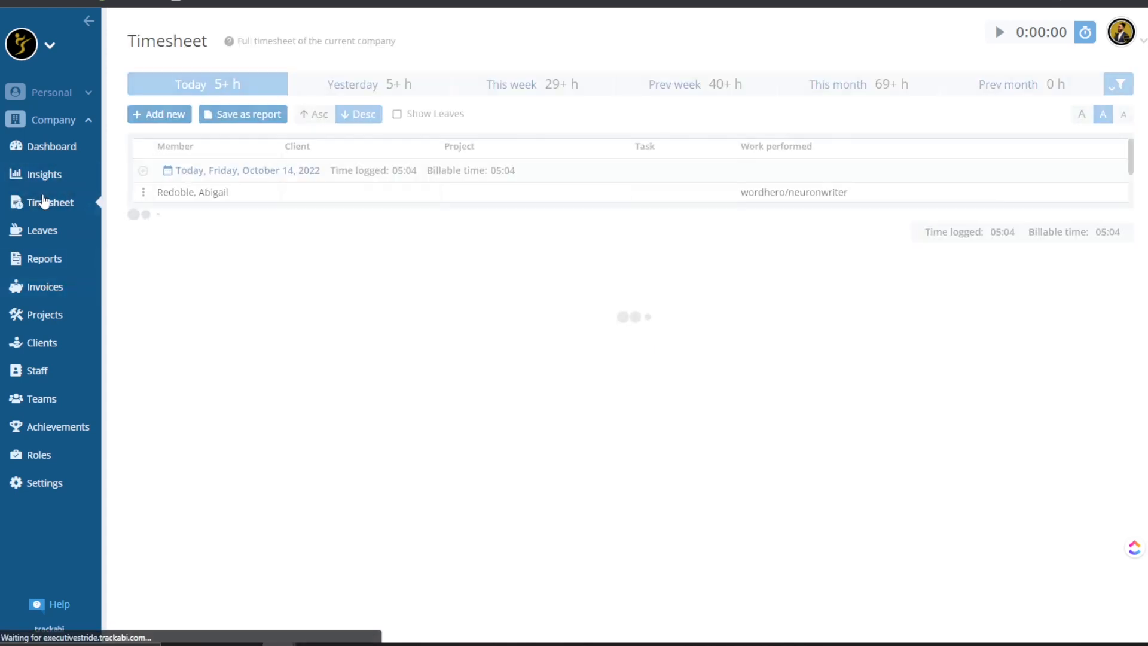
click(46, 231)
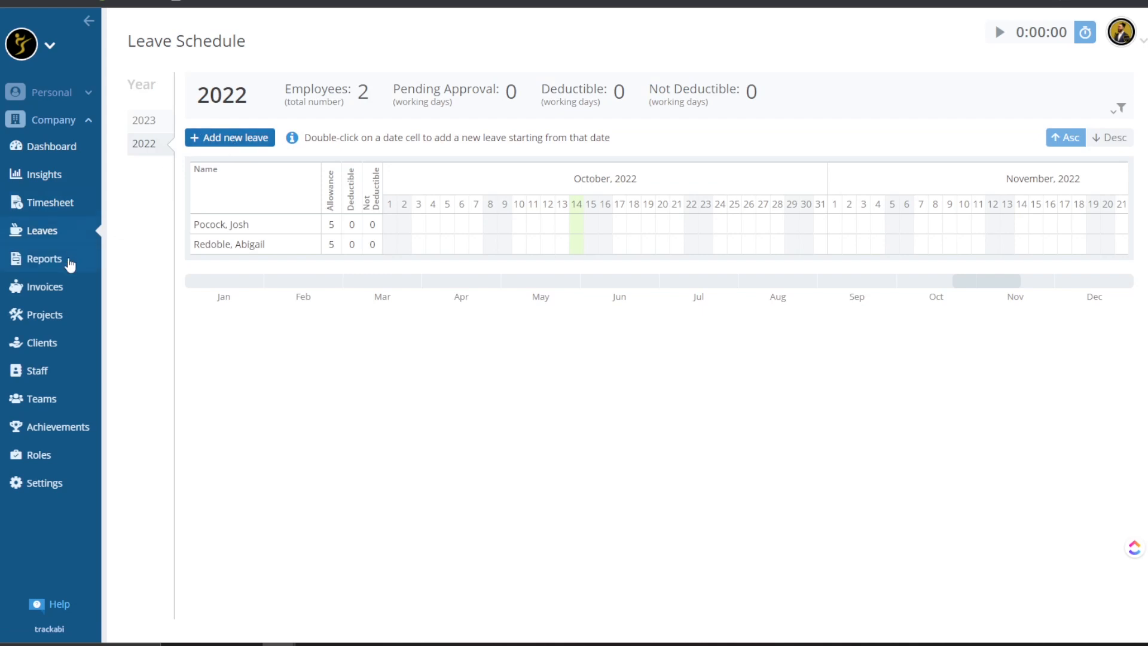
click(70, 264)
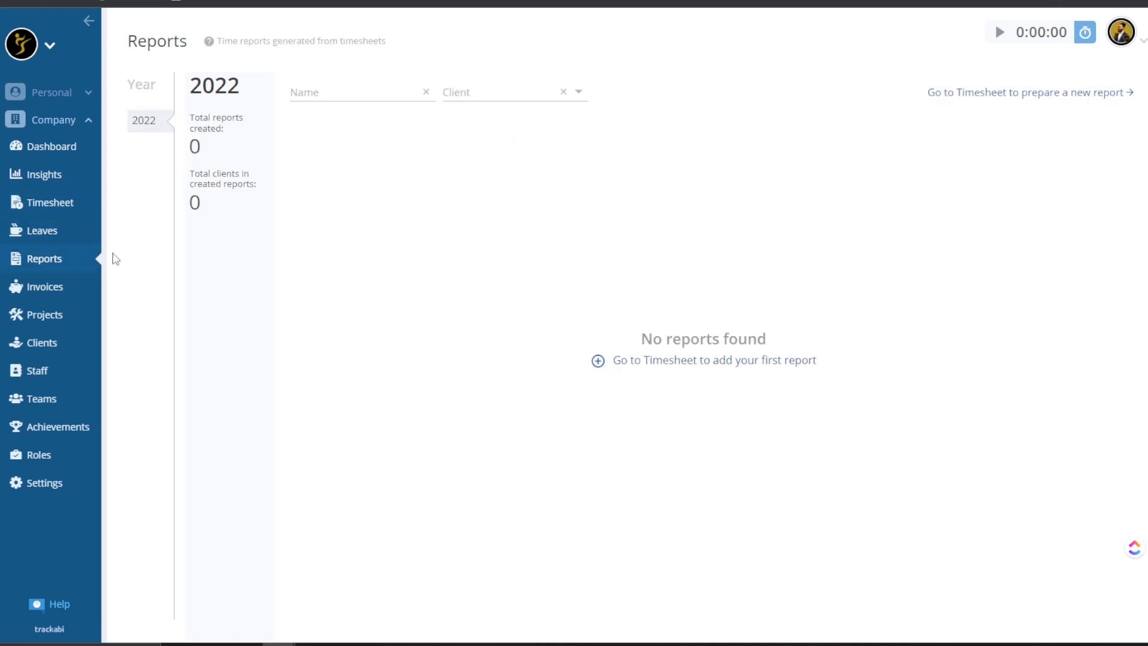
Preview a report of today's company timesheet grouped by client with the Member and Time logged columns, and leave without saving it
click(624, 362)
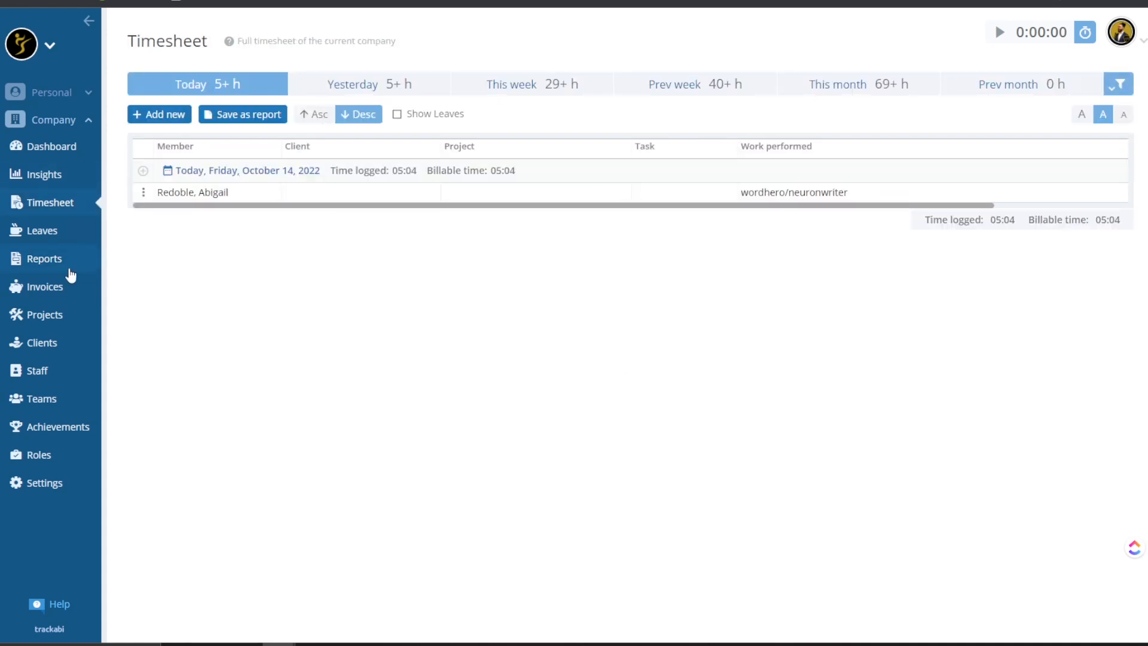
click(238, 115)
drag(460, 184, 710, 188)
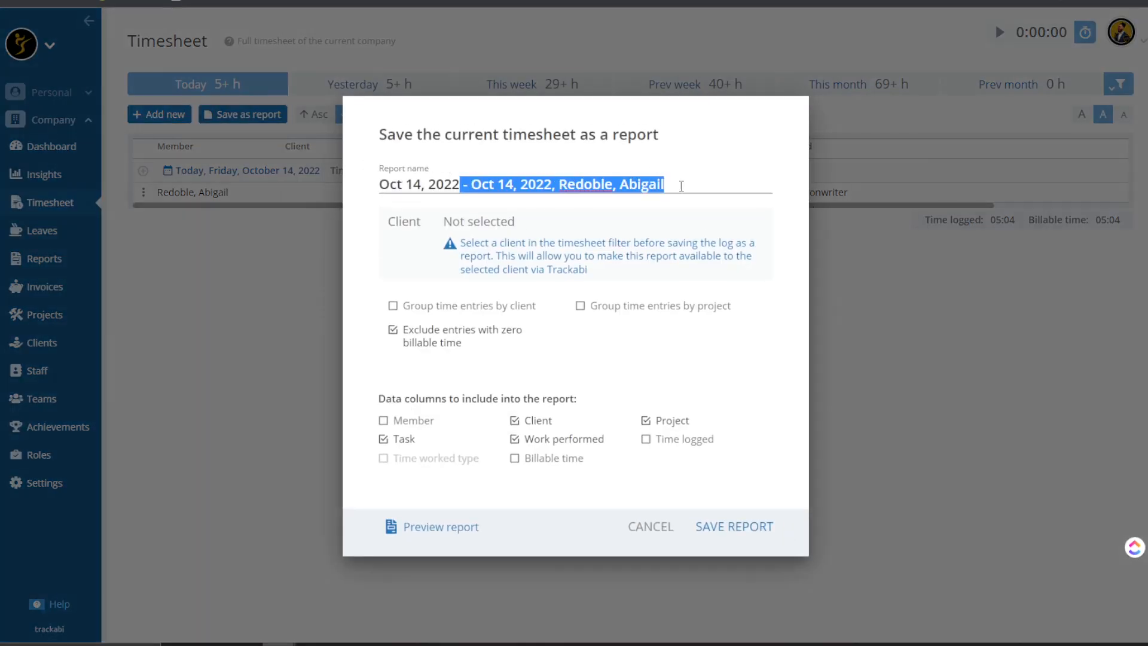
click(537, 184)
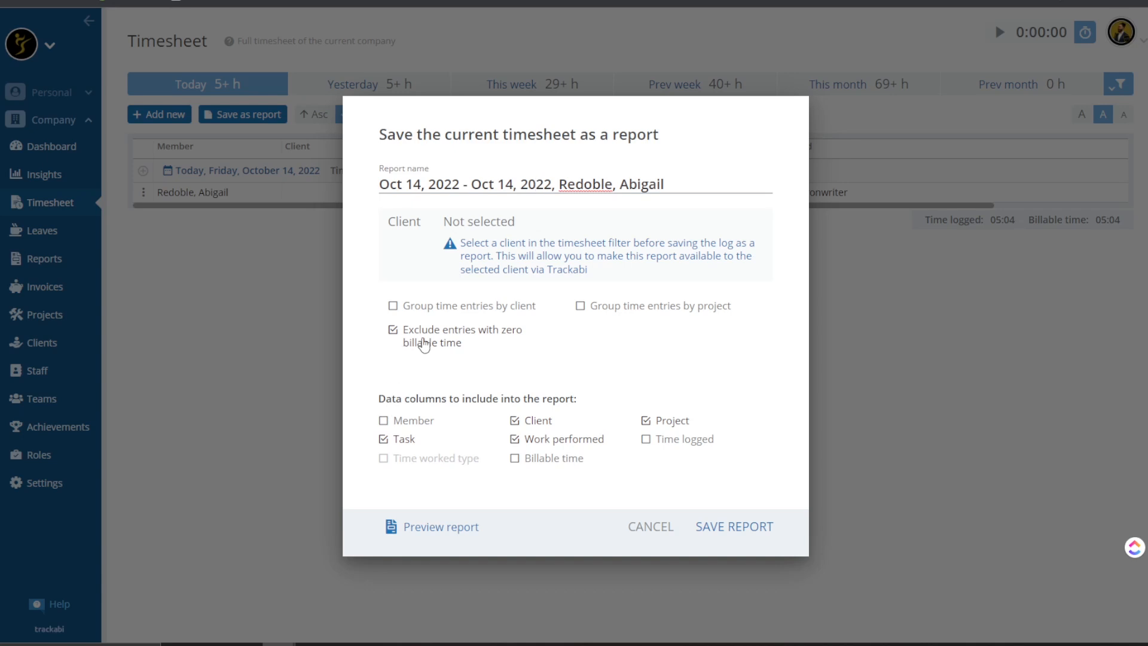
click(421, 315)
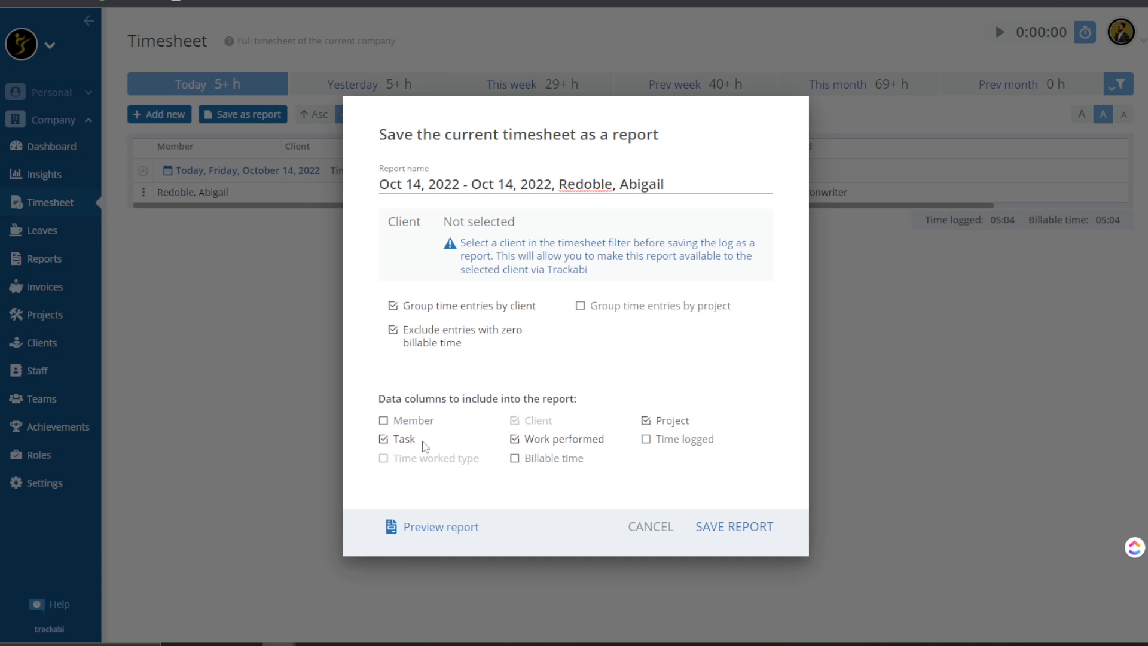
click(400, 425)
click(646, 438)
click(443, 526)
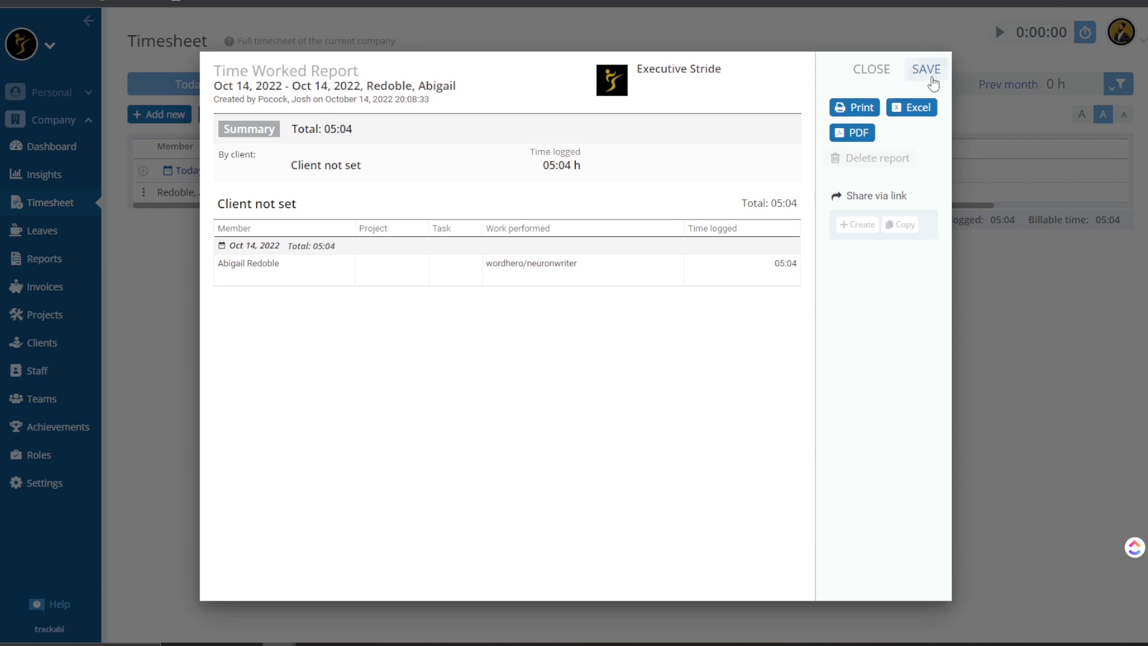
click(880, 70)
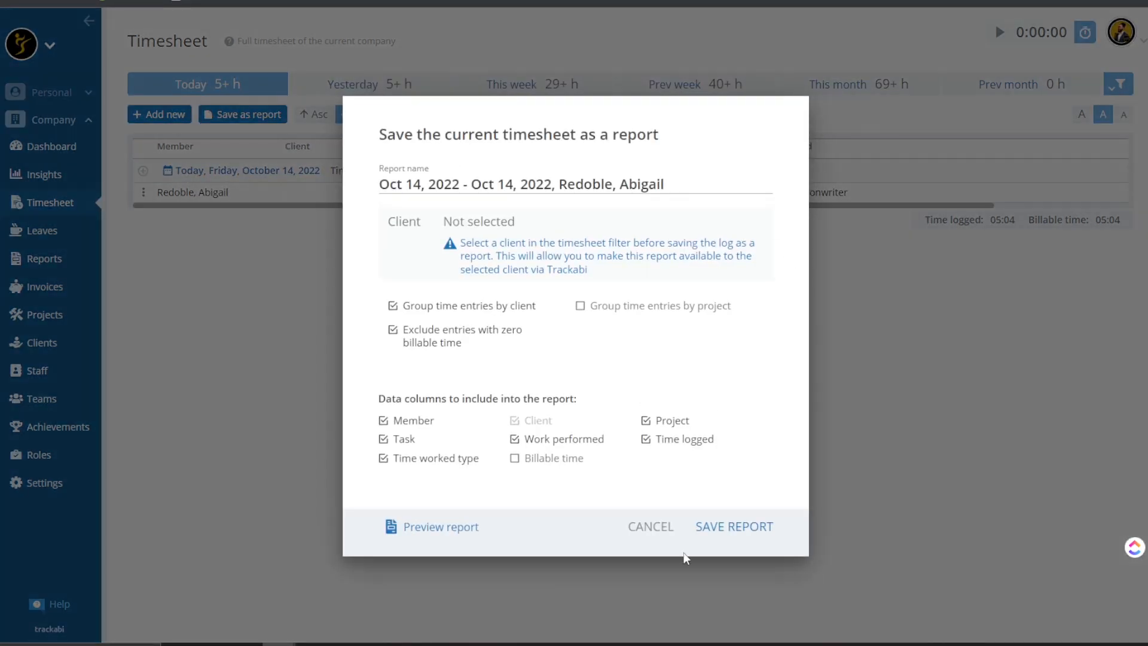
click(657, 527)
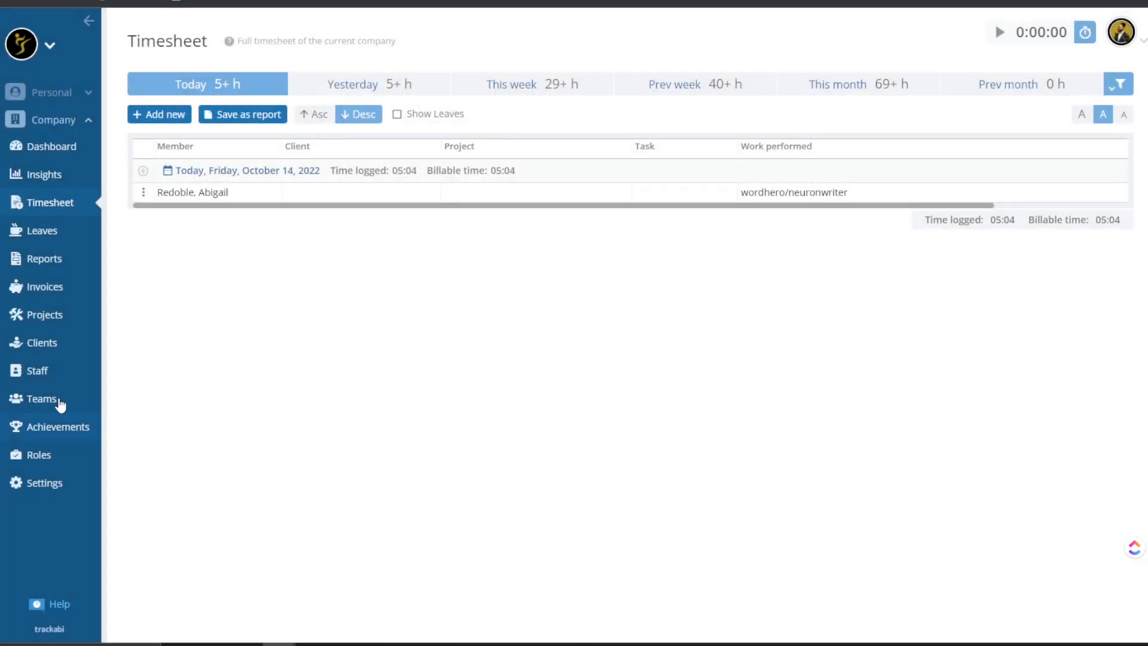
Compare the company leave schedules for 2023 and 2022, and return to the reports
click(47, 236)
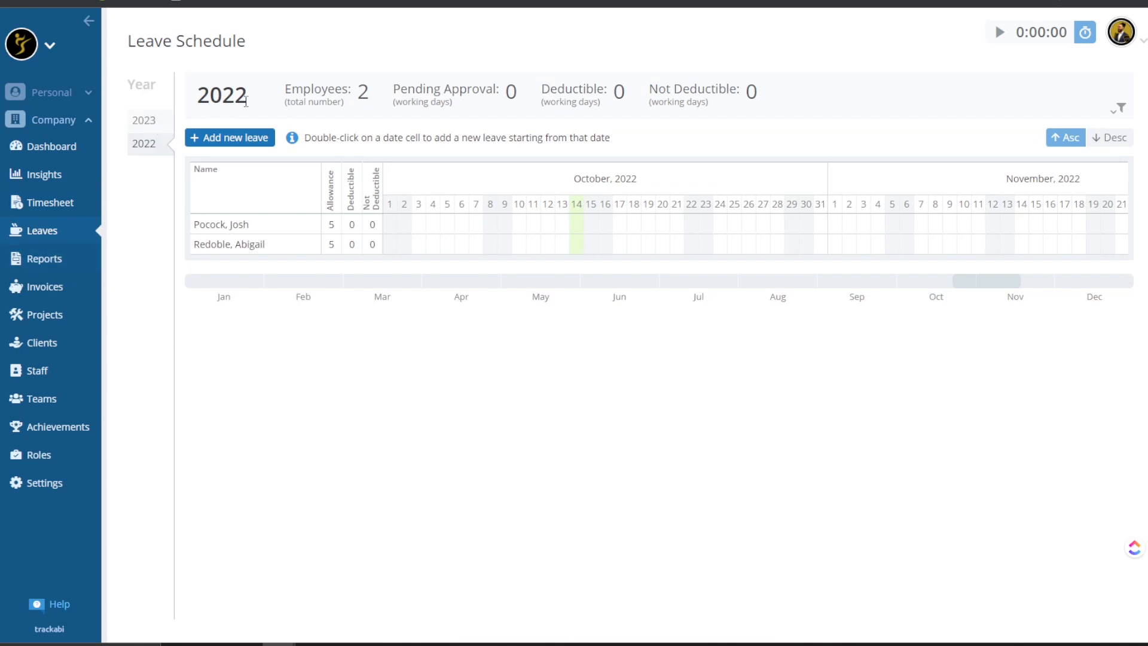
click(148, 120)
click(144, 147)
click(45, 259)
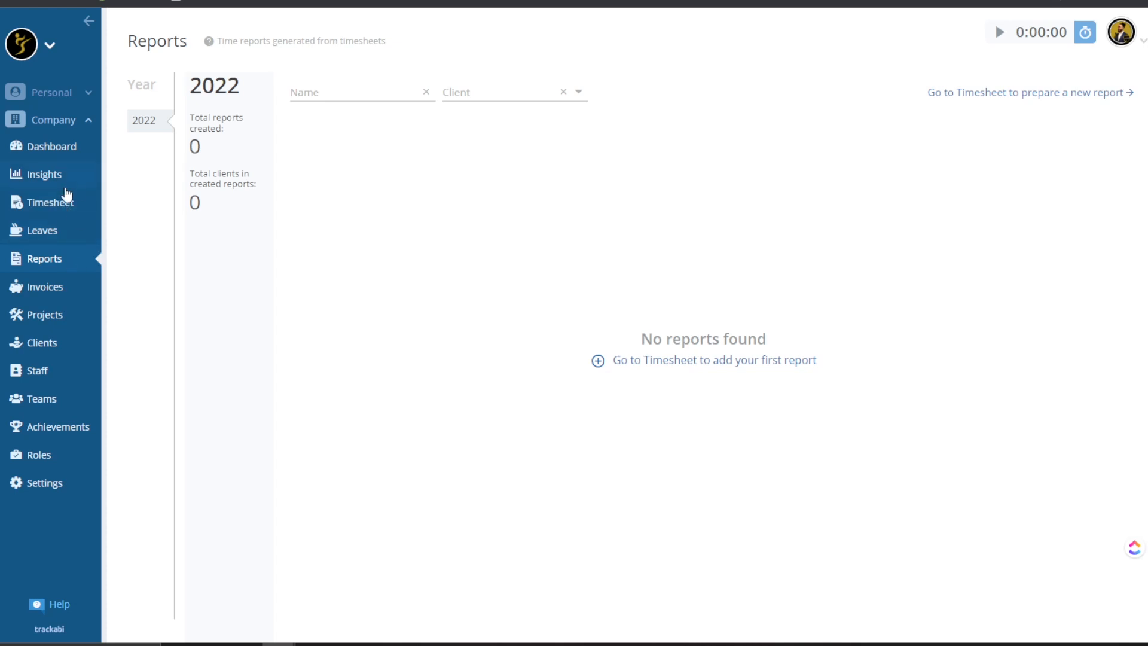
Examine the new invoice form in the company's invoices and close it without saving
click(64, 288)
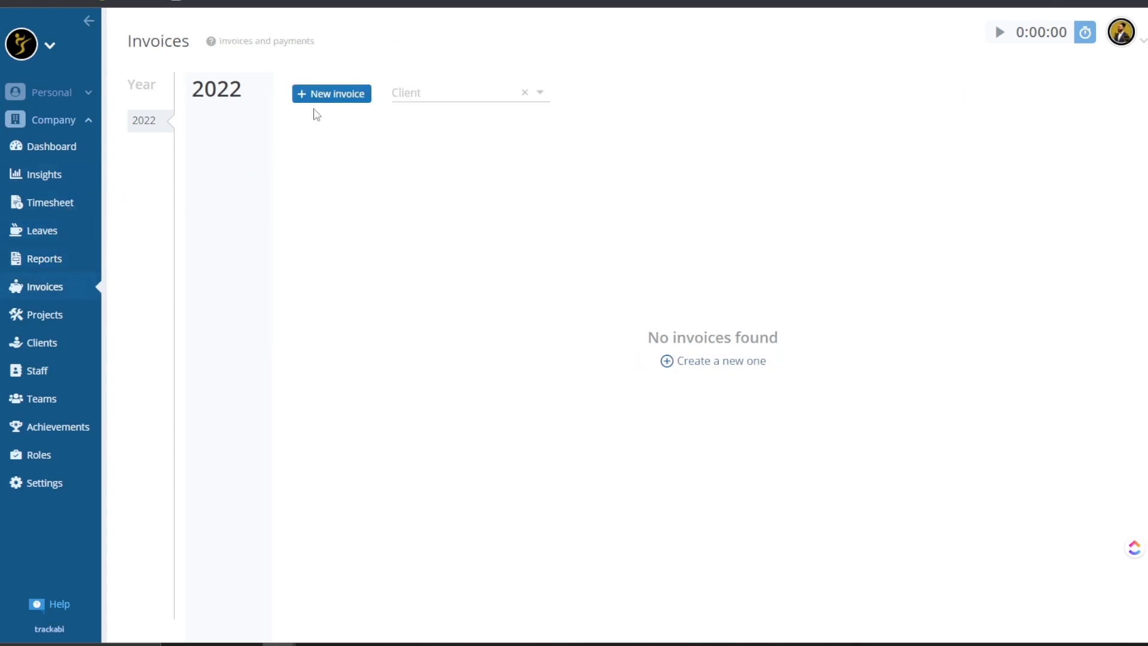
click(328, 94)
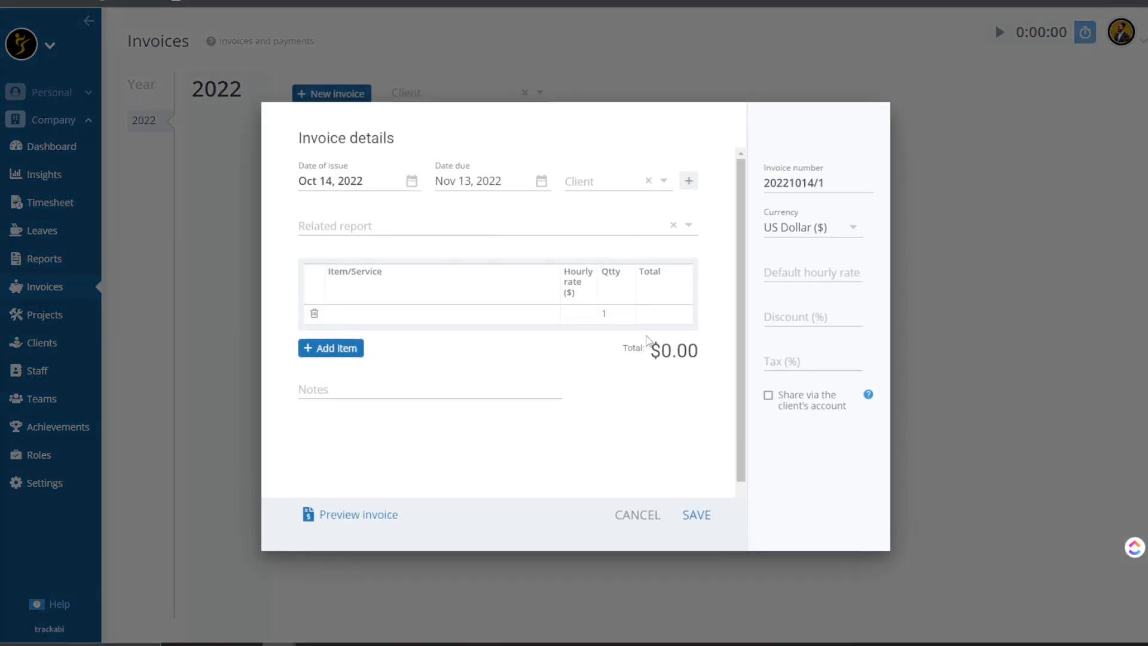
click(636, 511)
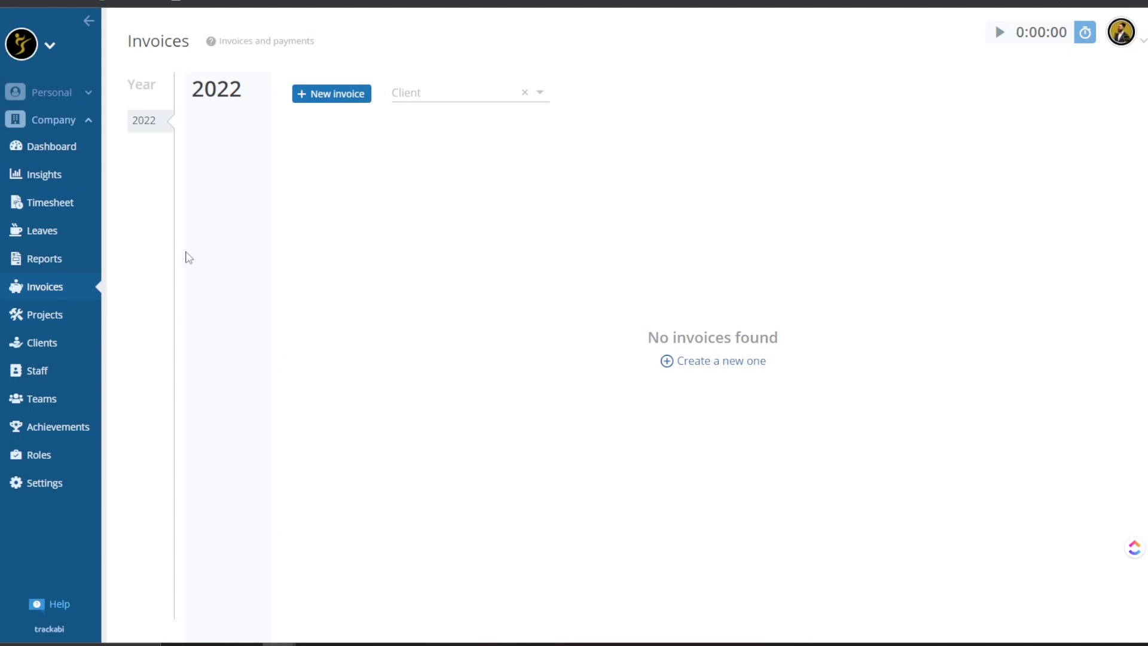
Review the company's projects list and the details of the clients LifeTimeBodyByDesign and Top Source Realty
click(80, 323)
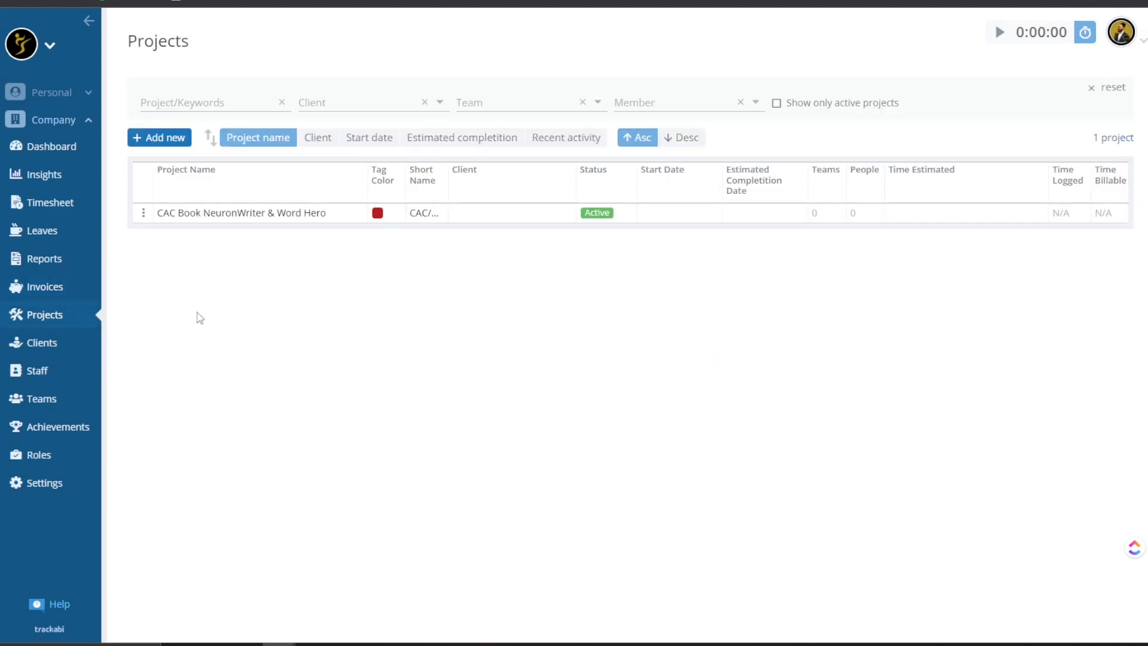
click(60, 346)
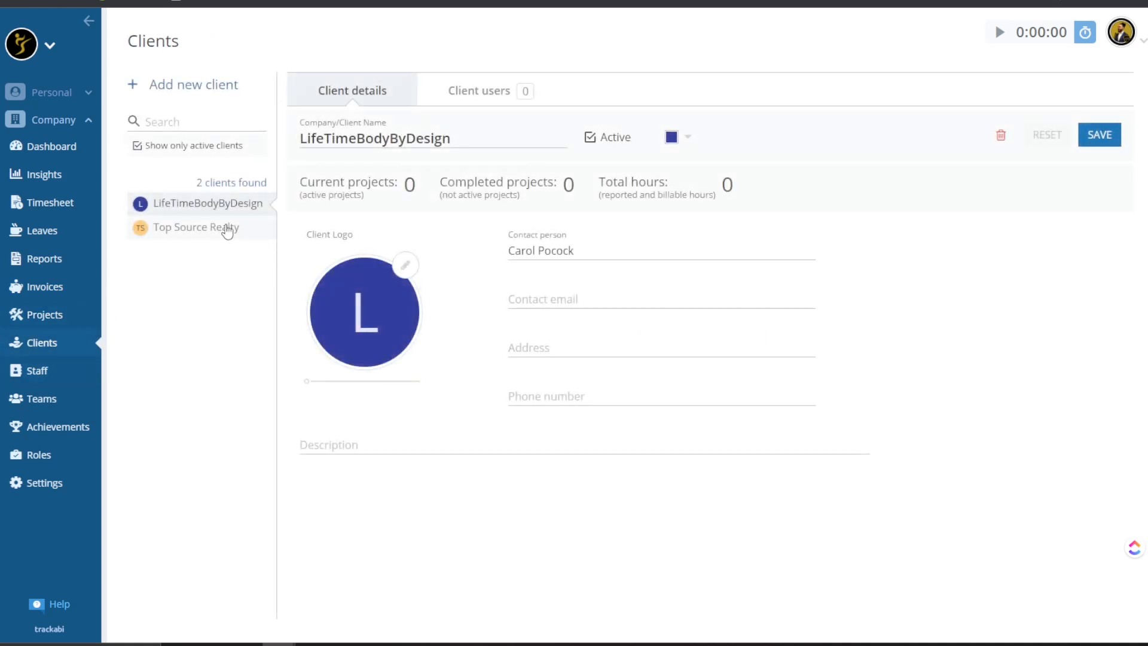
click(222, 228)
click(208, 204)
click(203, 230)
click(196, 204)
Review the current employees and pending invitations, and look through the Admin, Growth and Sales teams
click(16, 375)
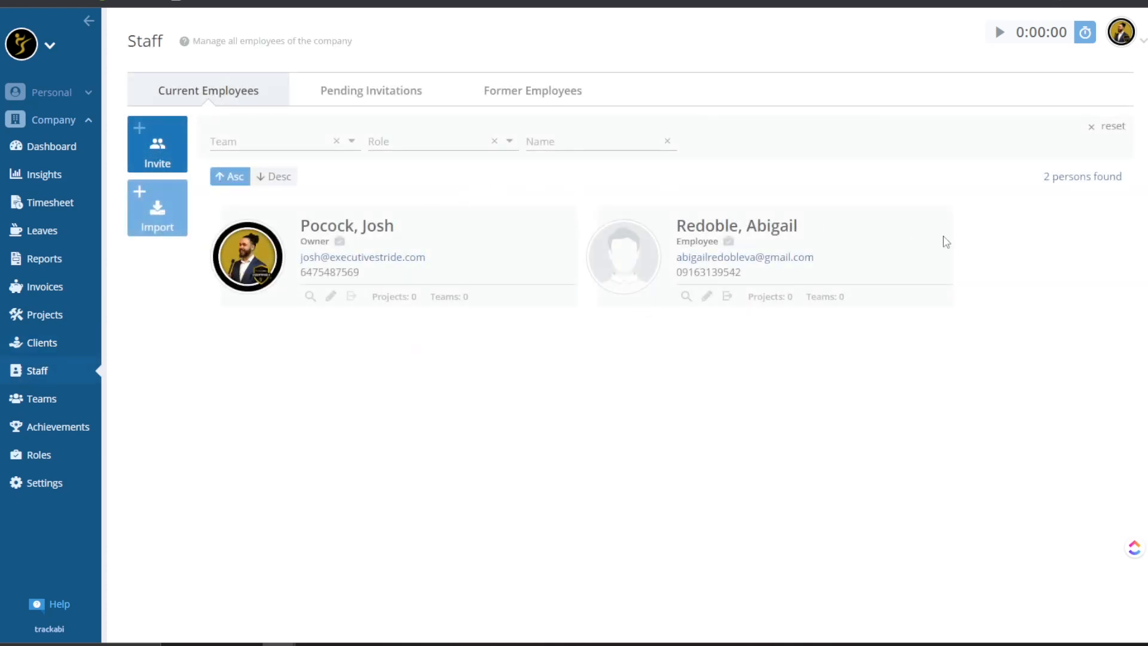
click(362, 94)
click(80, 407)
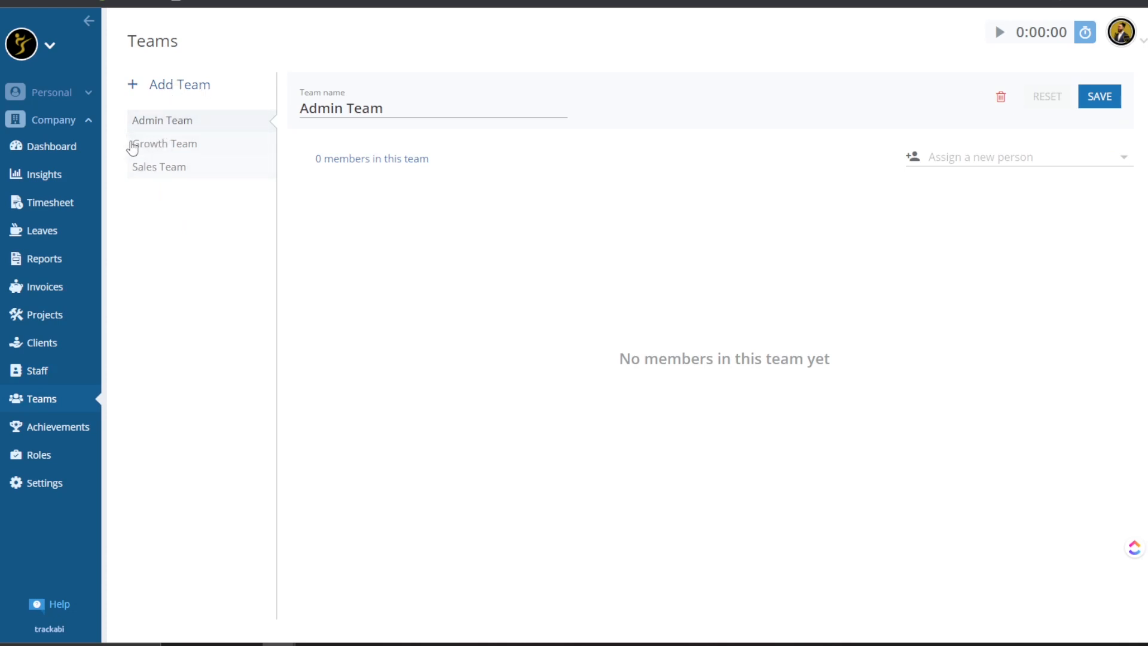
click(160, 143)
click(180, 124)
click(186, 148)
click(182, 171)
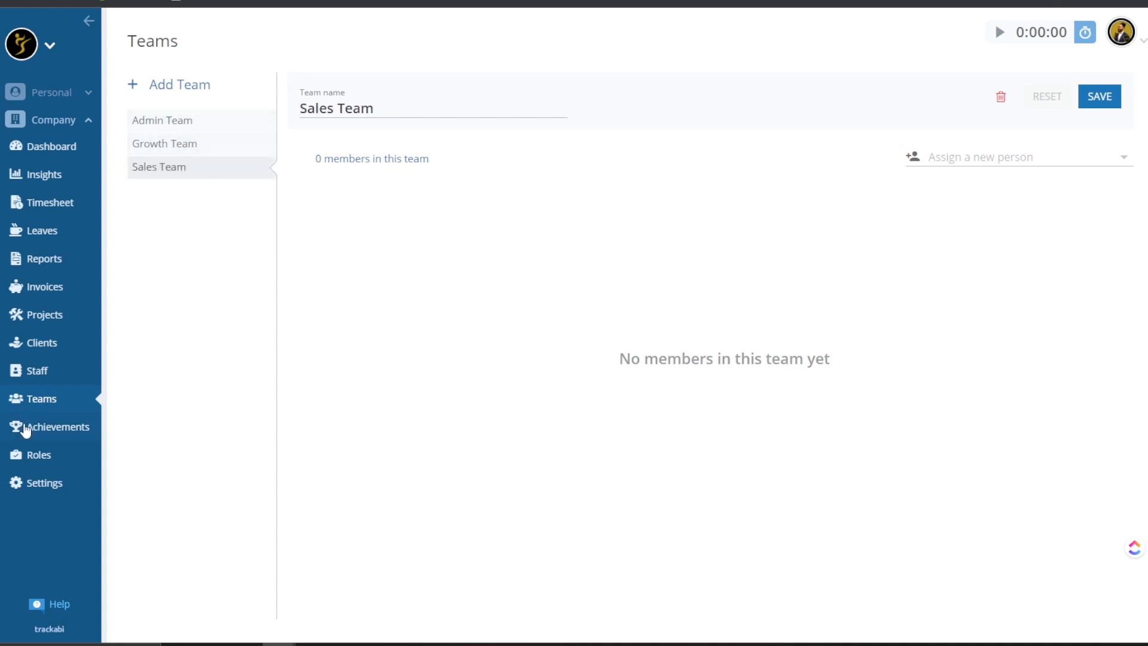
Add a new company achievement named Top G with the rocket badge
click(26, 428)
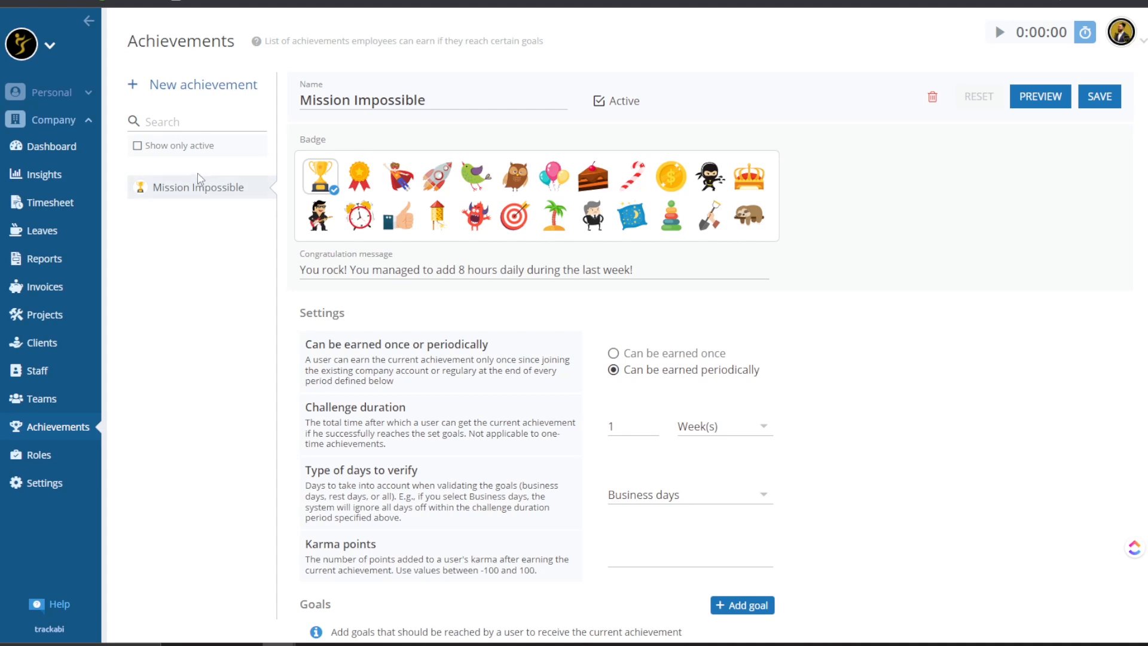
click(229, 85)
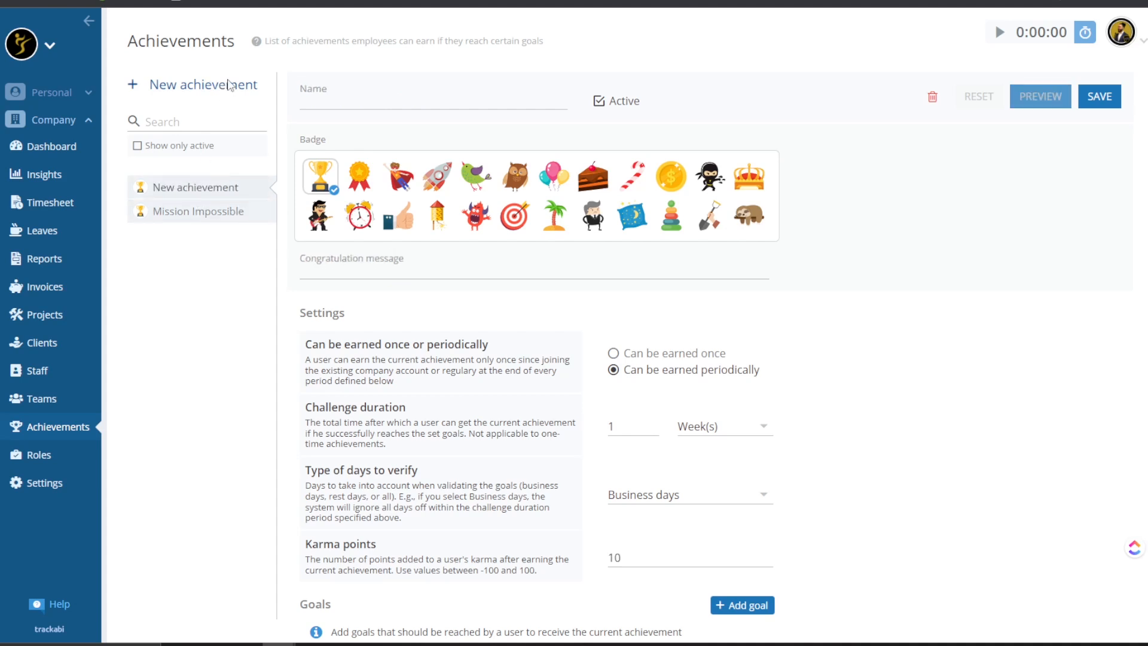
right_click(235, 192)
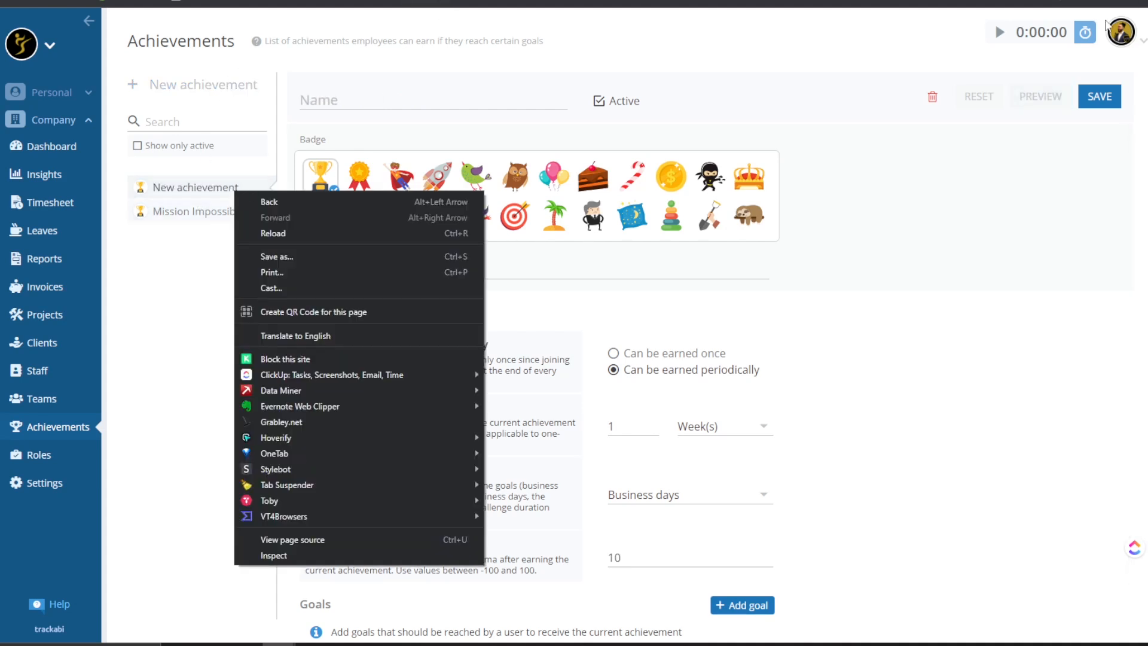
click(932, 96)
click(932, 96)
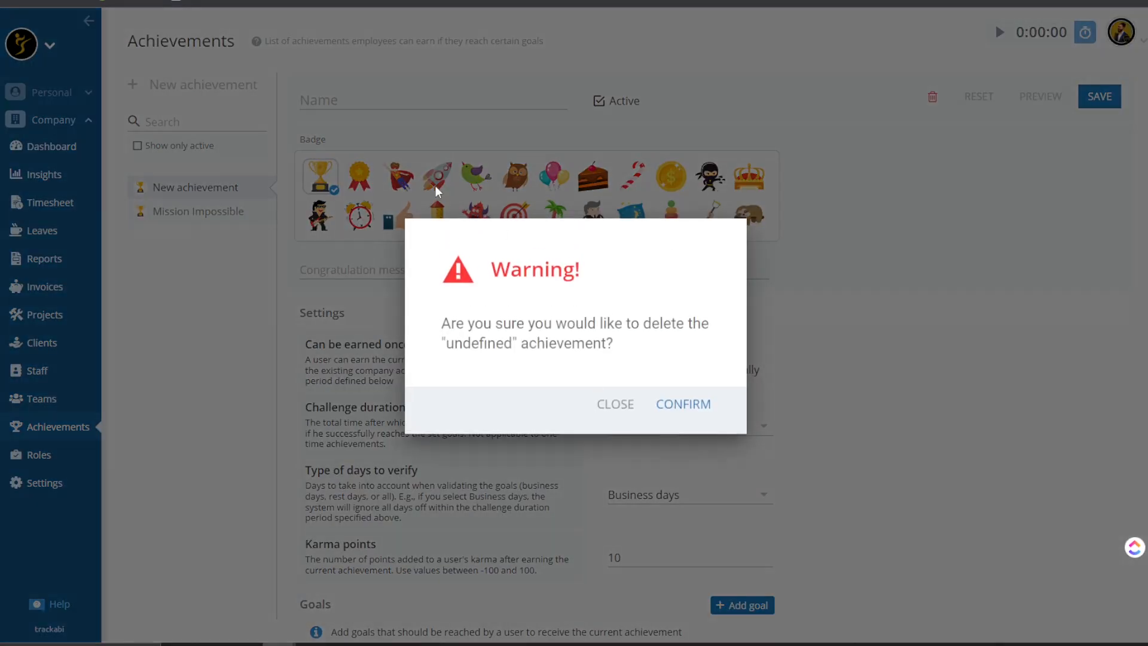
click(605, 403)
click(433, 191)
click(332, 96)
text(Top G)
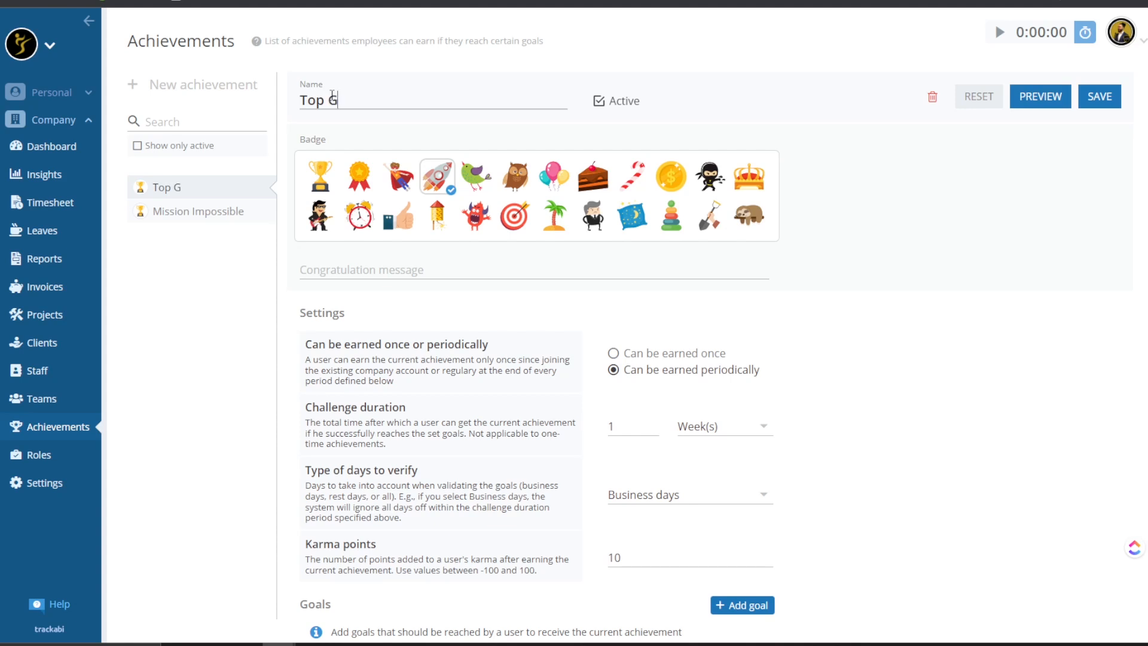
Set the Top G achievement to be earned only once and to award 100 karma points
scroll(747, 269, down, 1)
scroll(709, 284, up, 1)
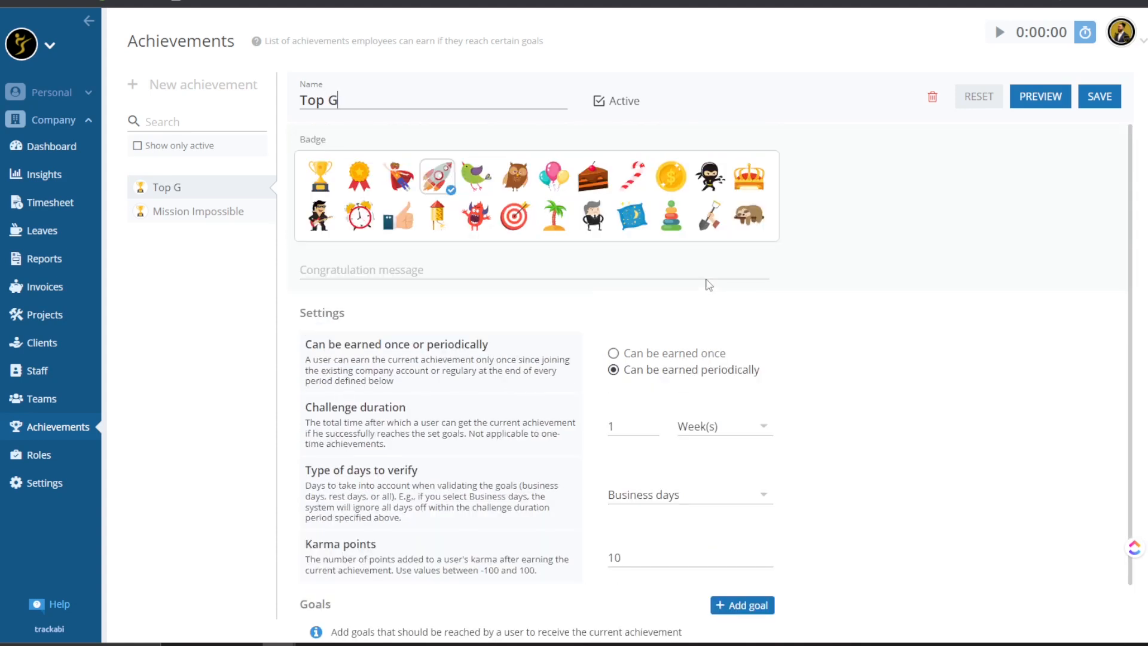
scroll(598, 221, down, 2)
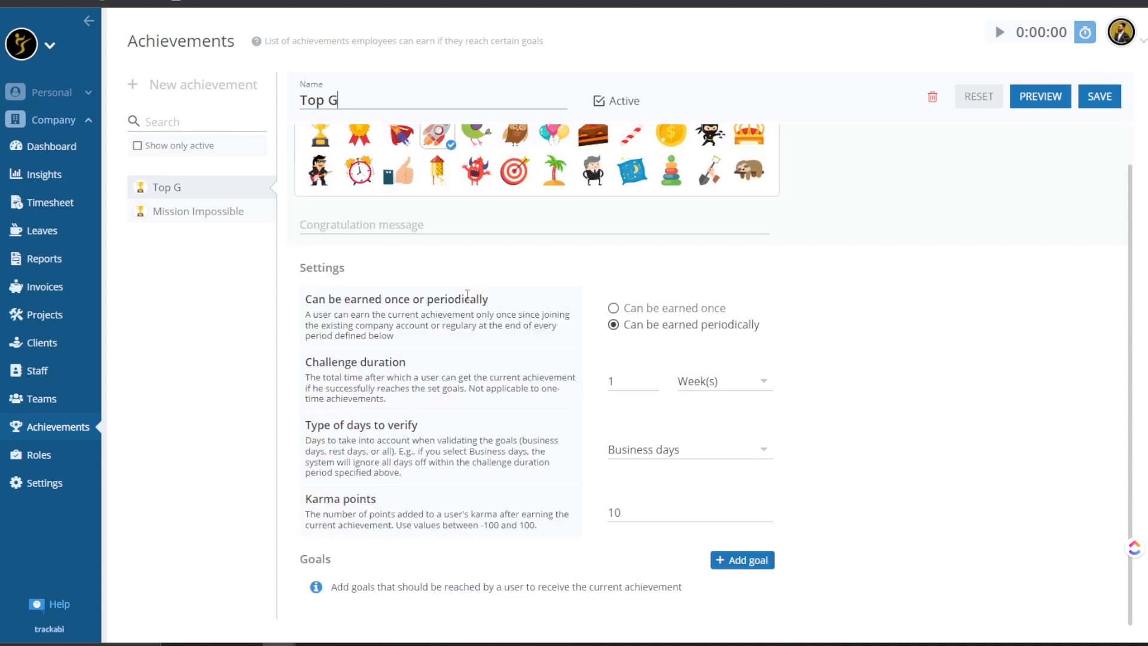
drag(391, 279, 470, 293)
click(480, 290)
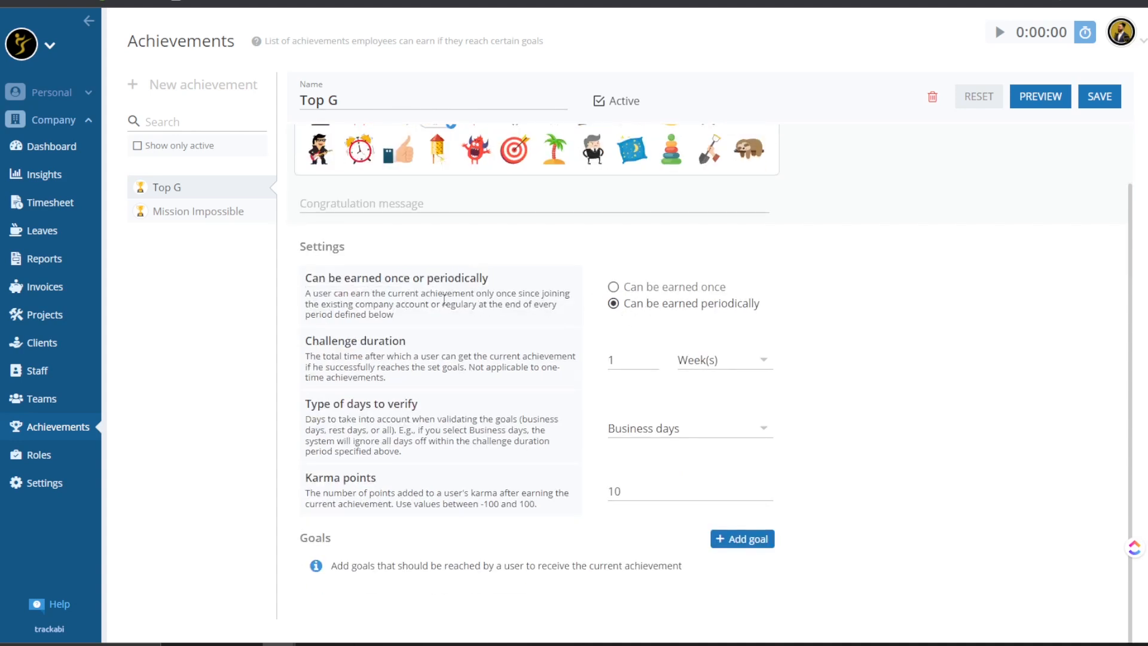
click(618, 290)
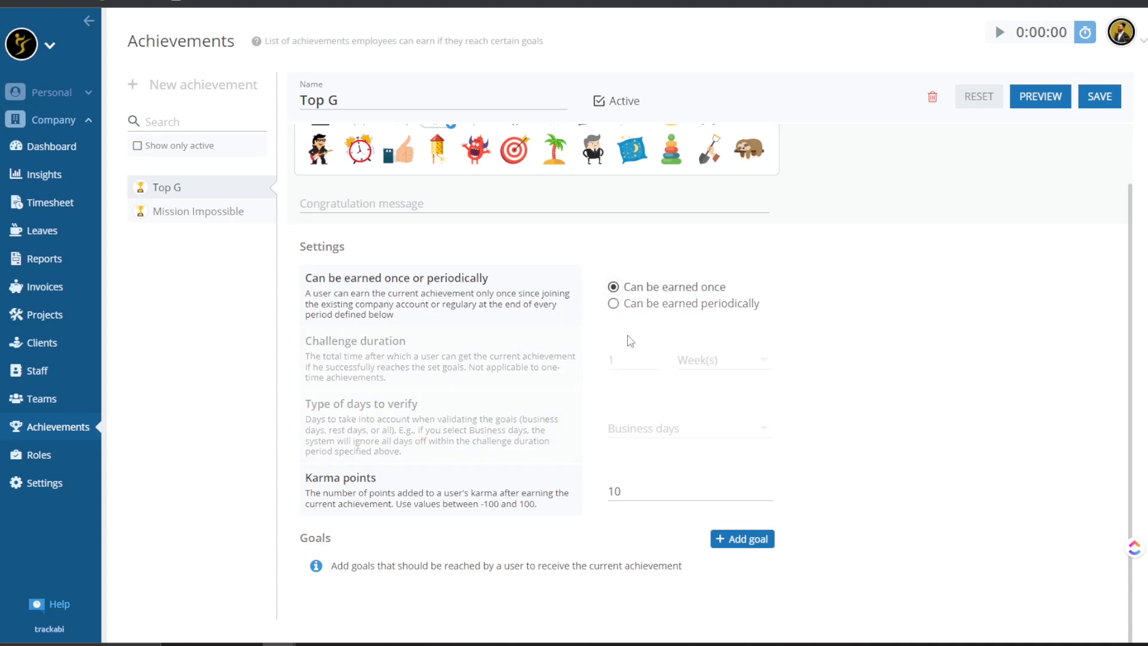
click(632, 495)
double_click(344, 482)
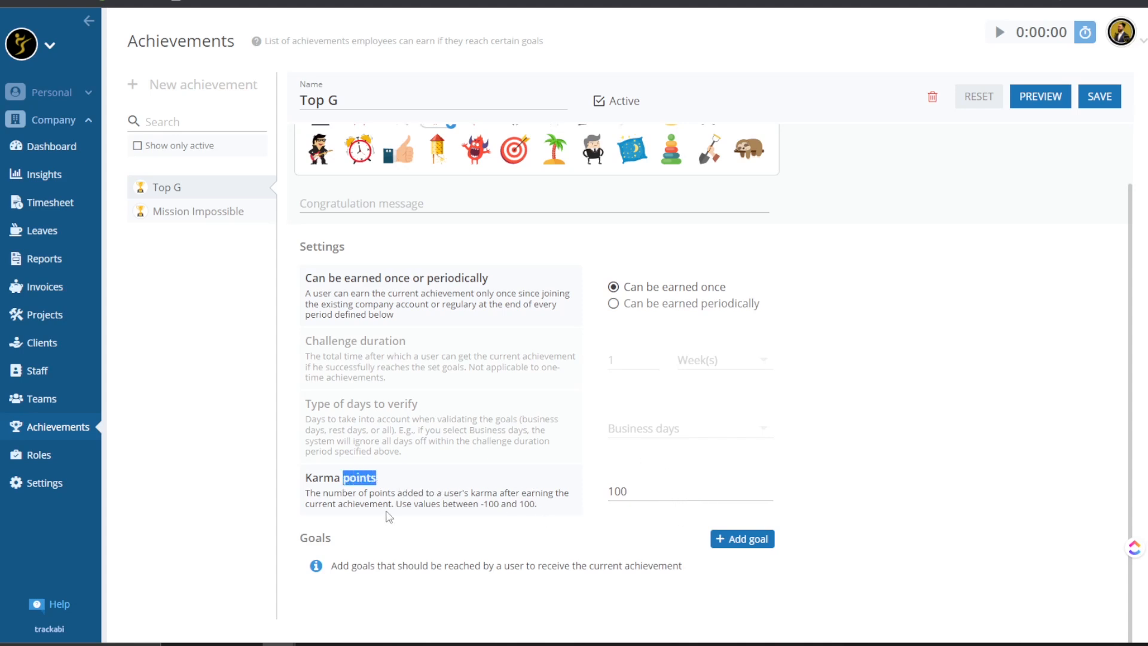
Add the goal "Work at least the specified amount of time" to the Top G achievement
click(721, 540)
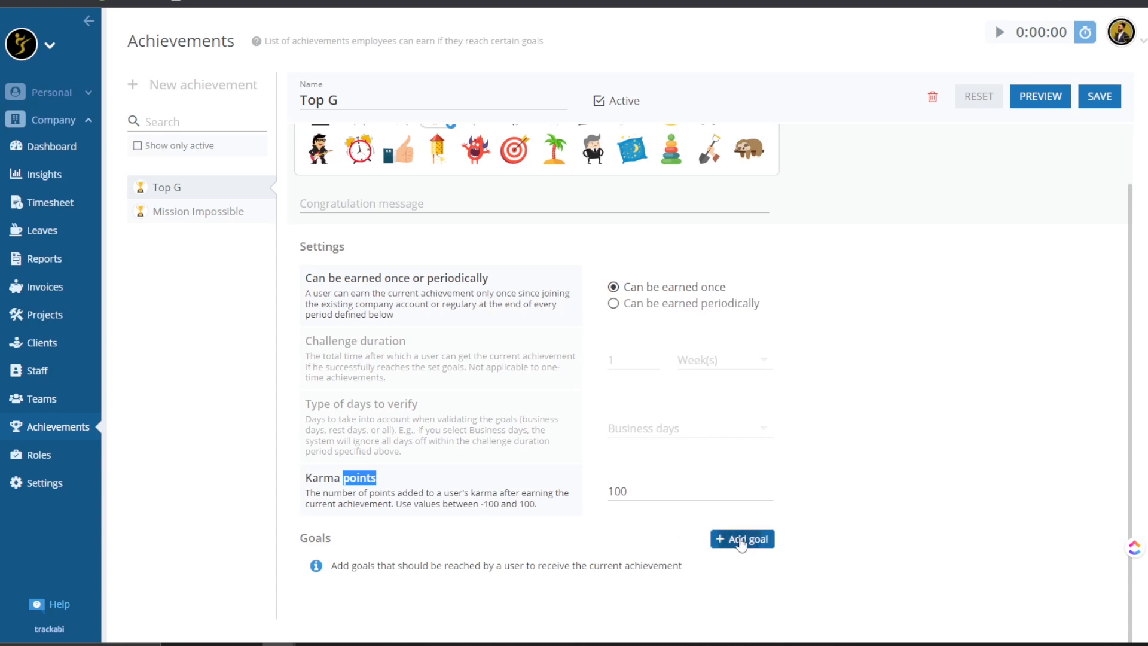
drag(457, 97, 551, 110)
click(529, 127)
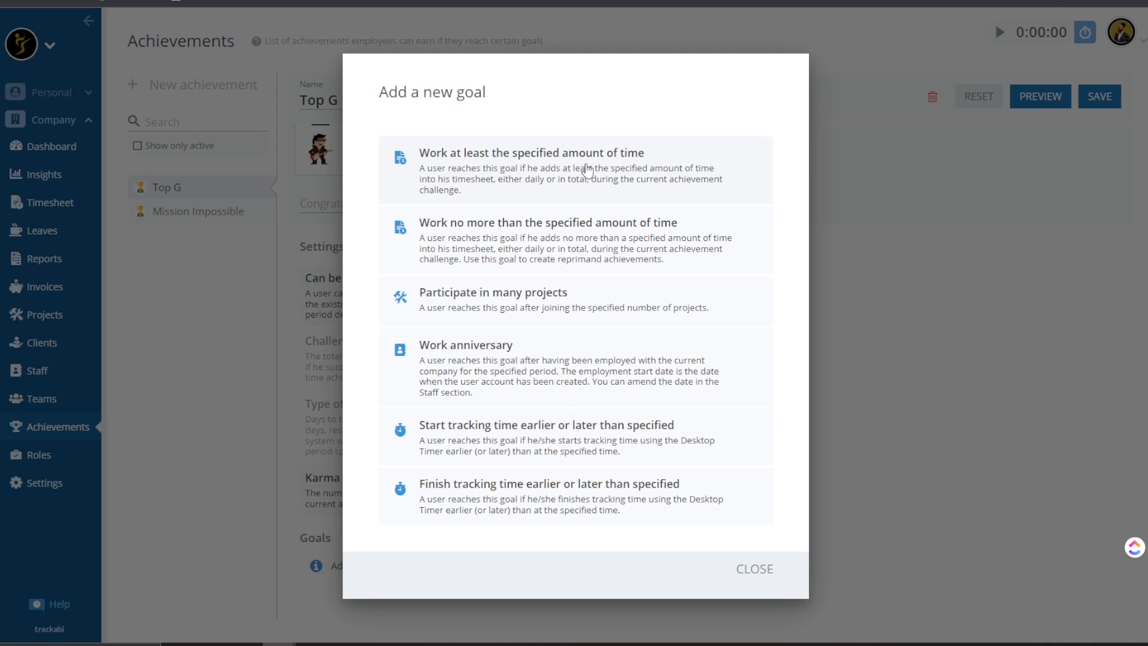
click(595, 174)
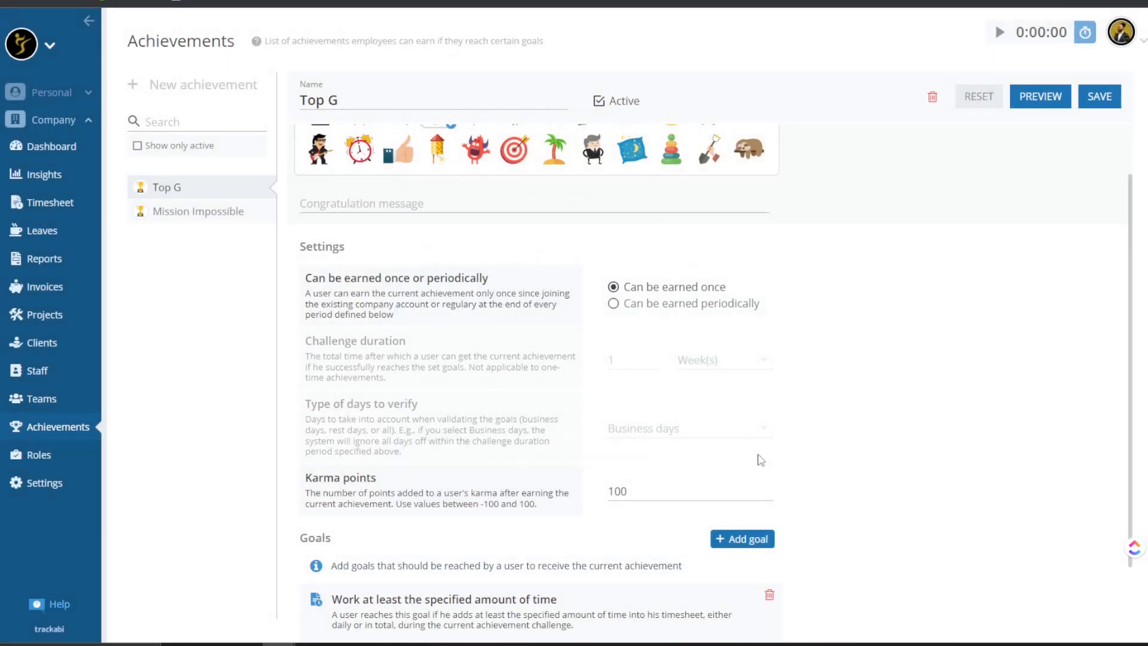
Require 1000 hours for the Top G achievement's work-time goal and save the achievement
click(1095, 98)
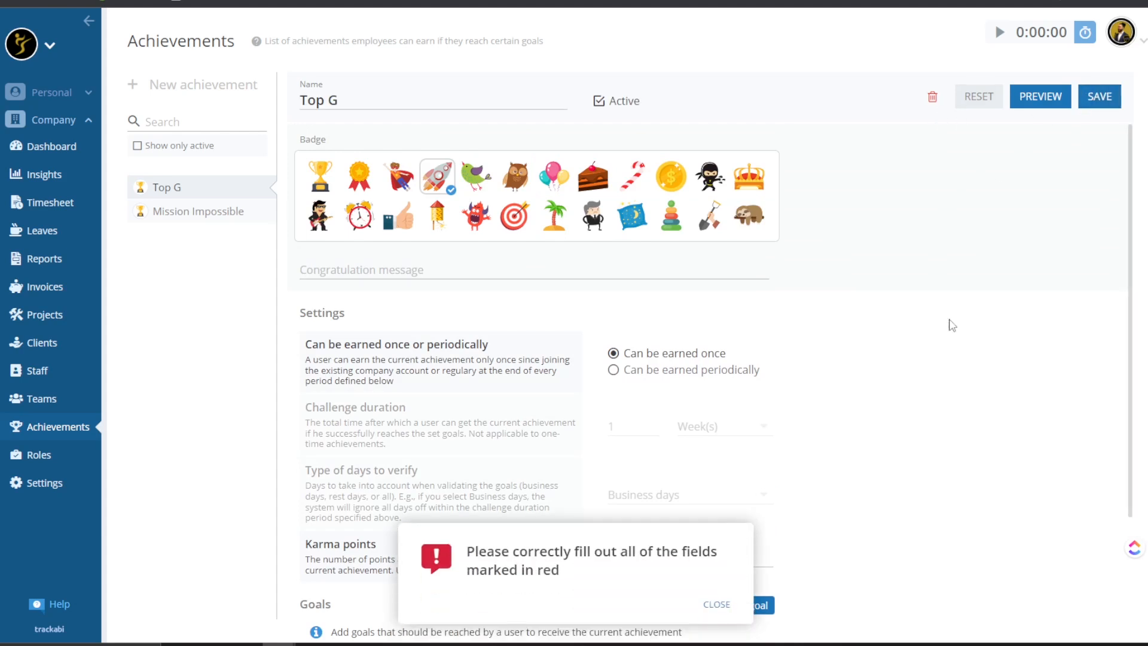
scroll(580, 507, down, 1)
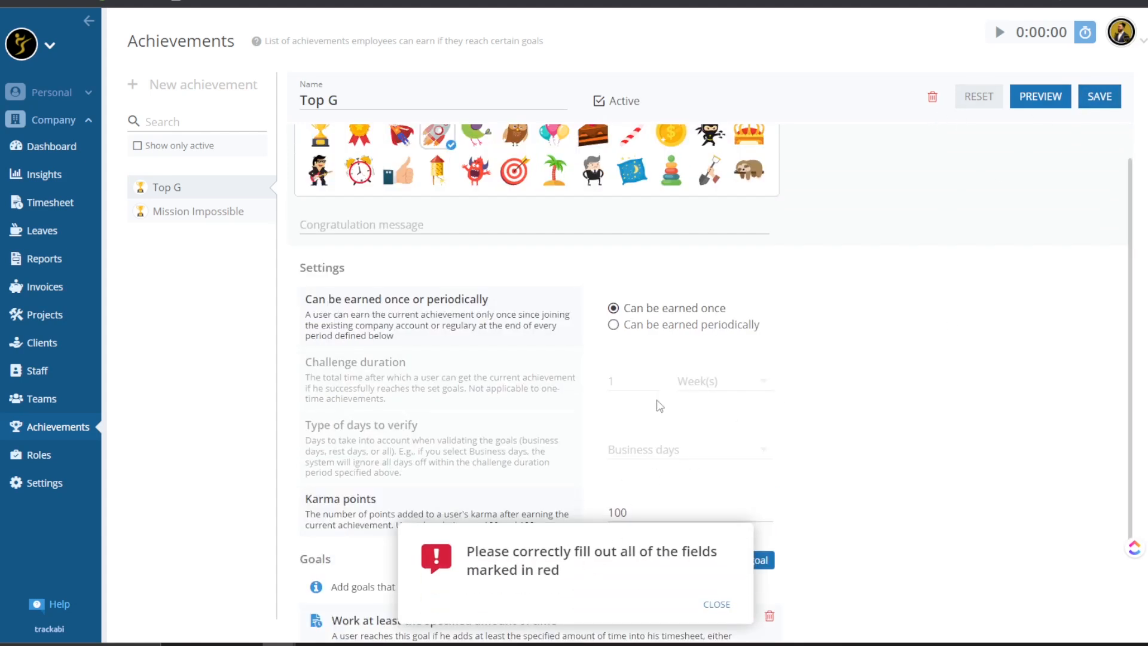
click(426, 230)
scroll(778, 466, down, 2)
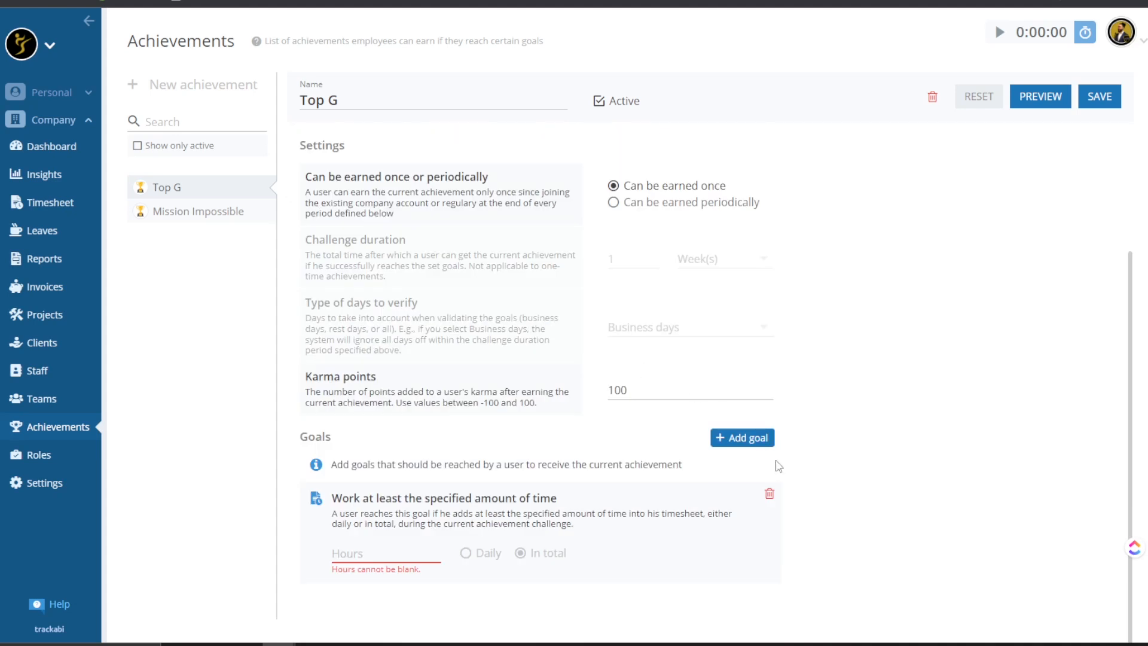
click(425, 551)
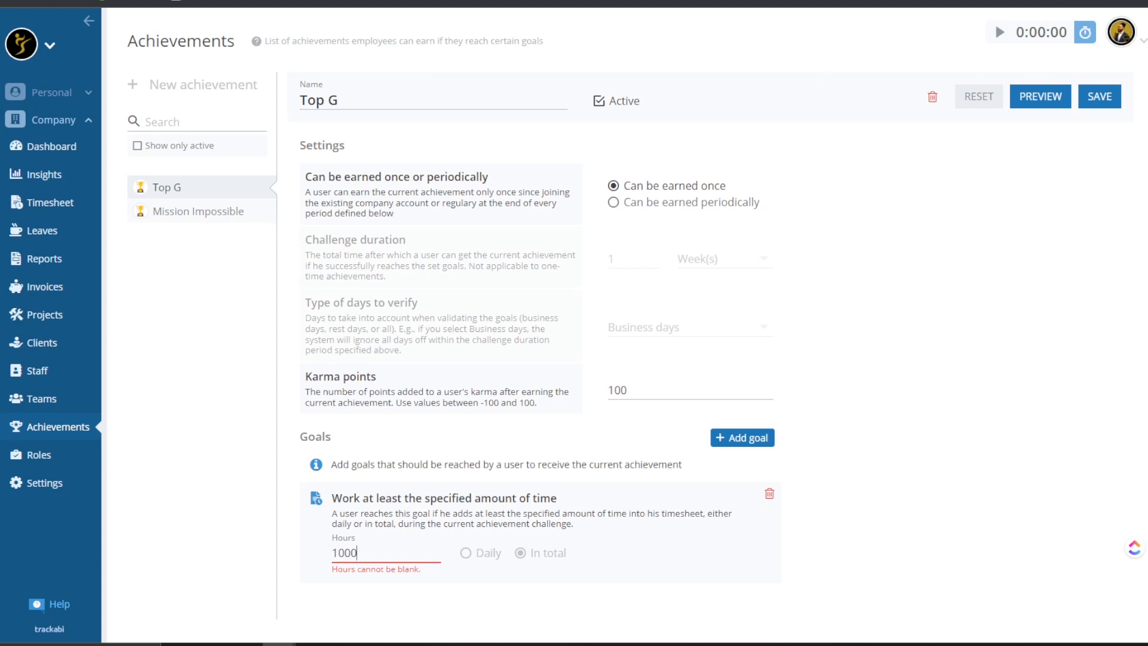
click(1099, 97)
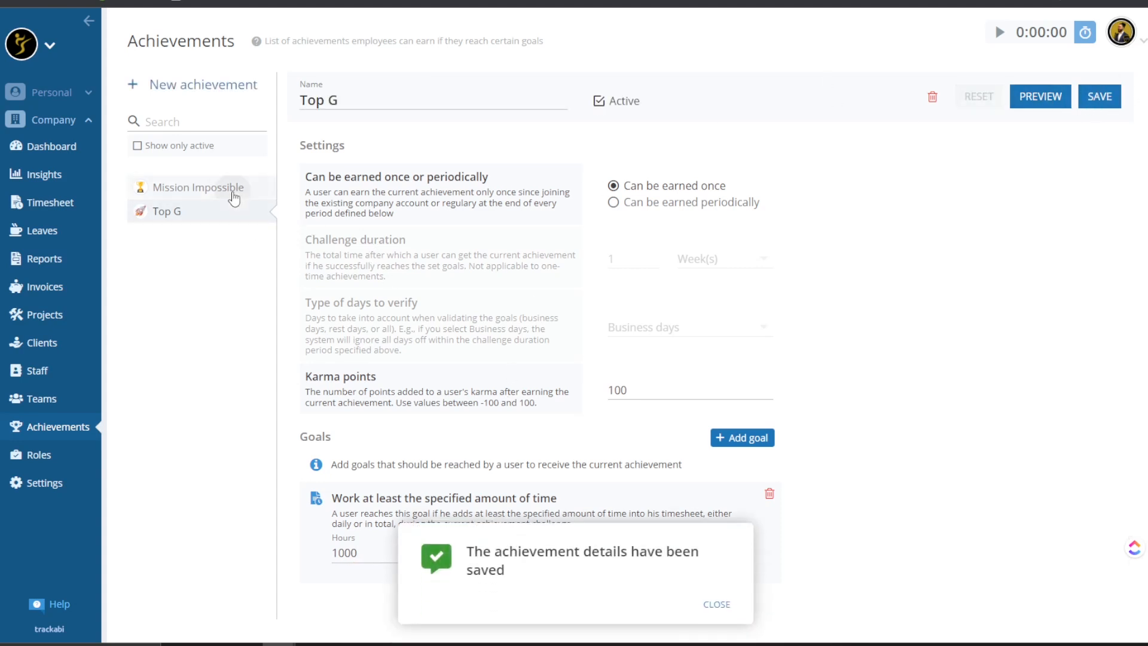
Check the Mission Impossible achievement's settings and review the Employee role's settings and permissions in the company roles
click(209, 187)
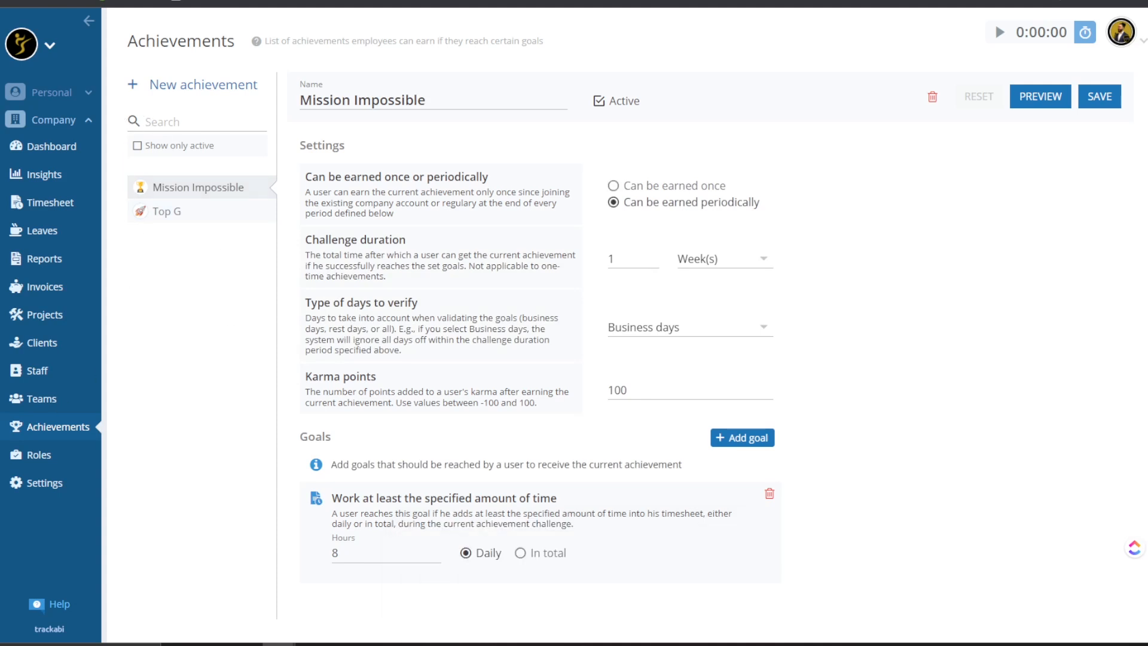
click(37, 454)
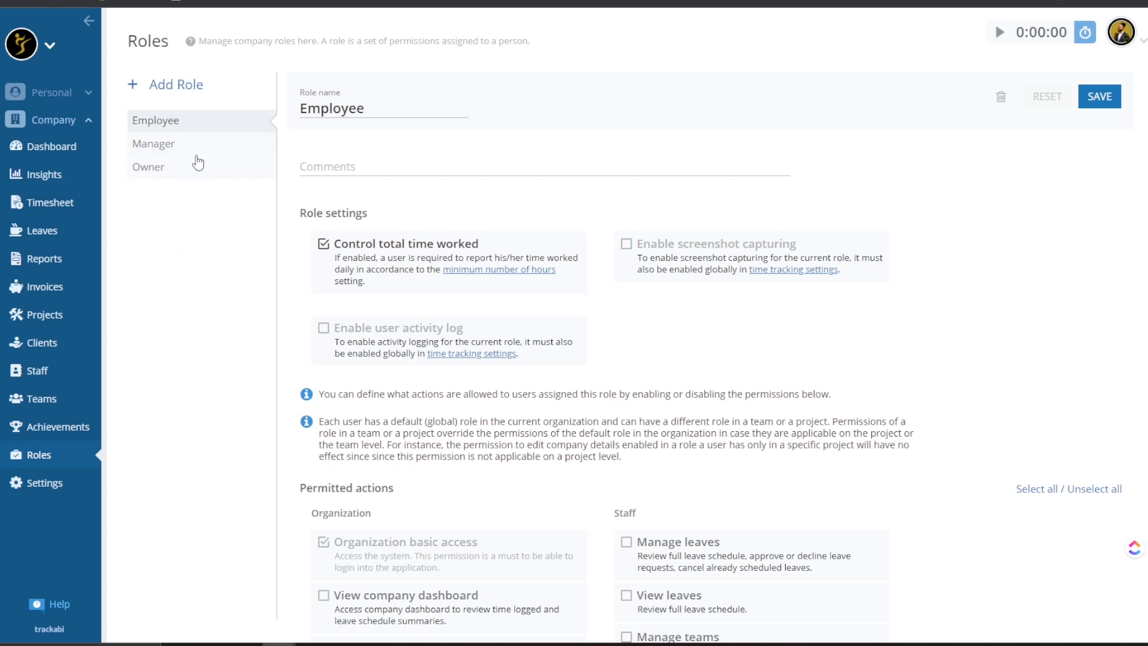
scroll(170, 287, down, 6)
scroll(169, 287, up, 4)
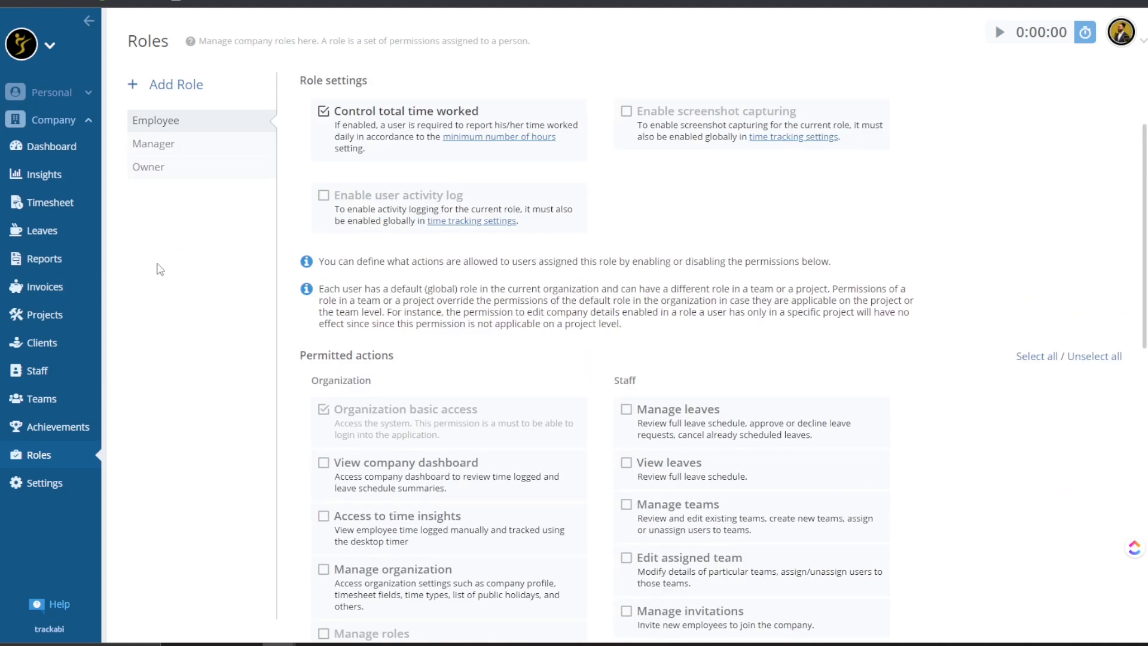
Look through the Owner role's settings and its permitted organization, staff, project, report and invoice actions
click(200, 142)
click(188, 167)
scroll(411, 287, up, 2)
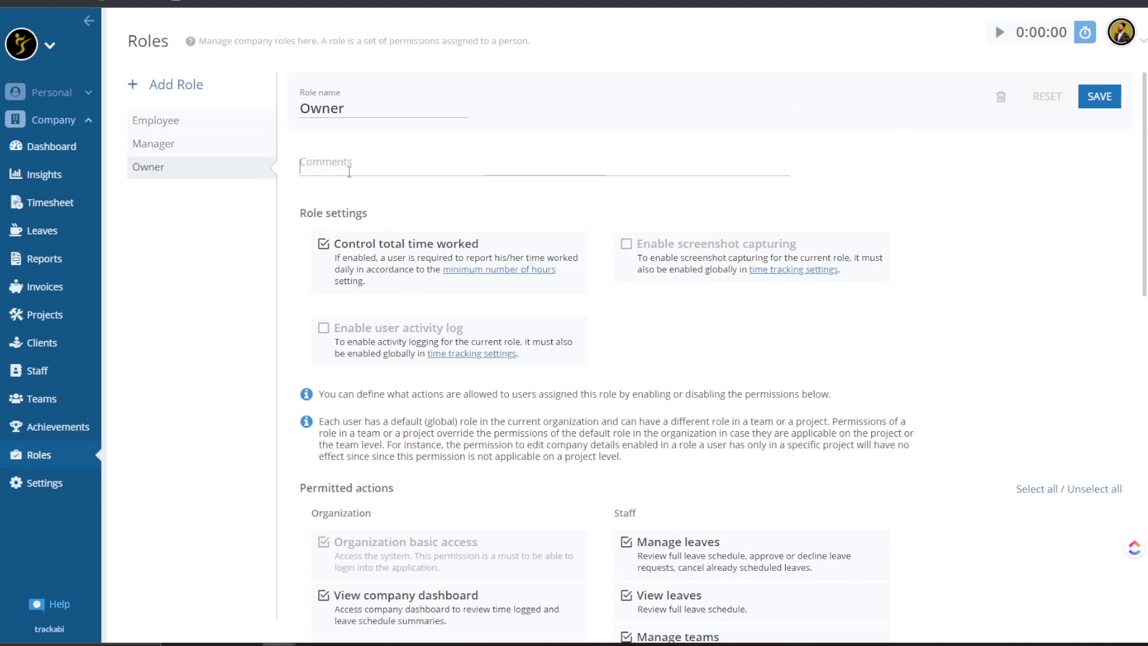
click(349, 172)
scroll(359, 185, down, 1)
scroll(658, 323, down, 15)
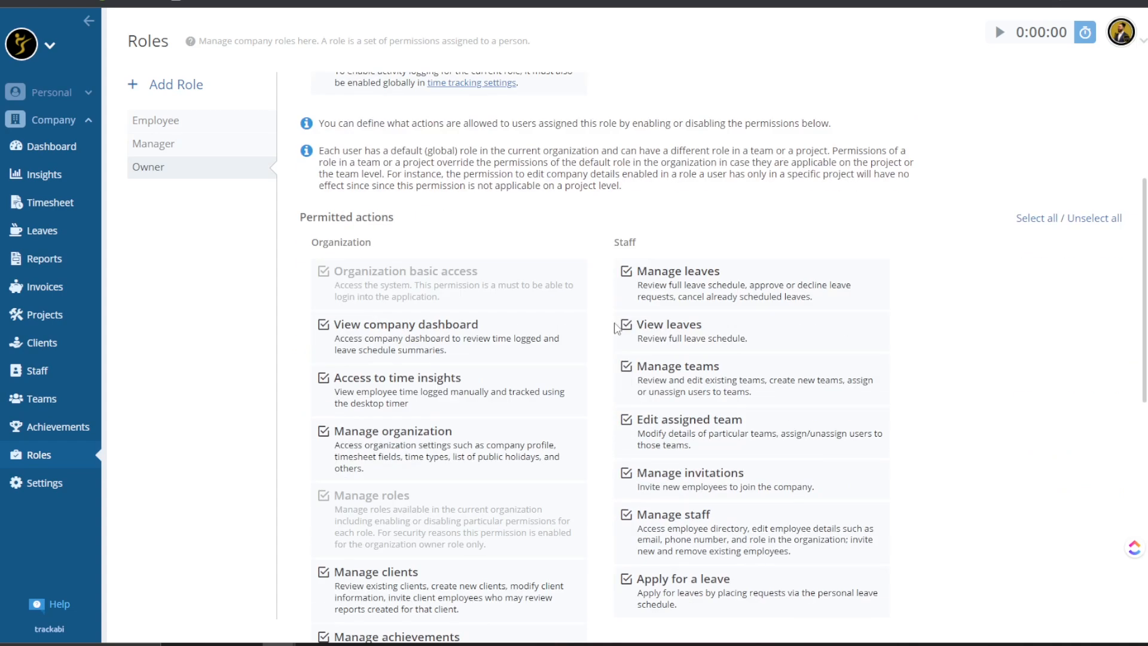
scroll(656, 370, down, 2)
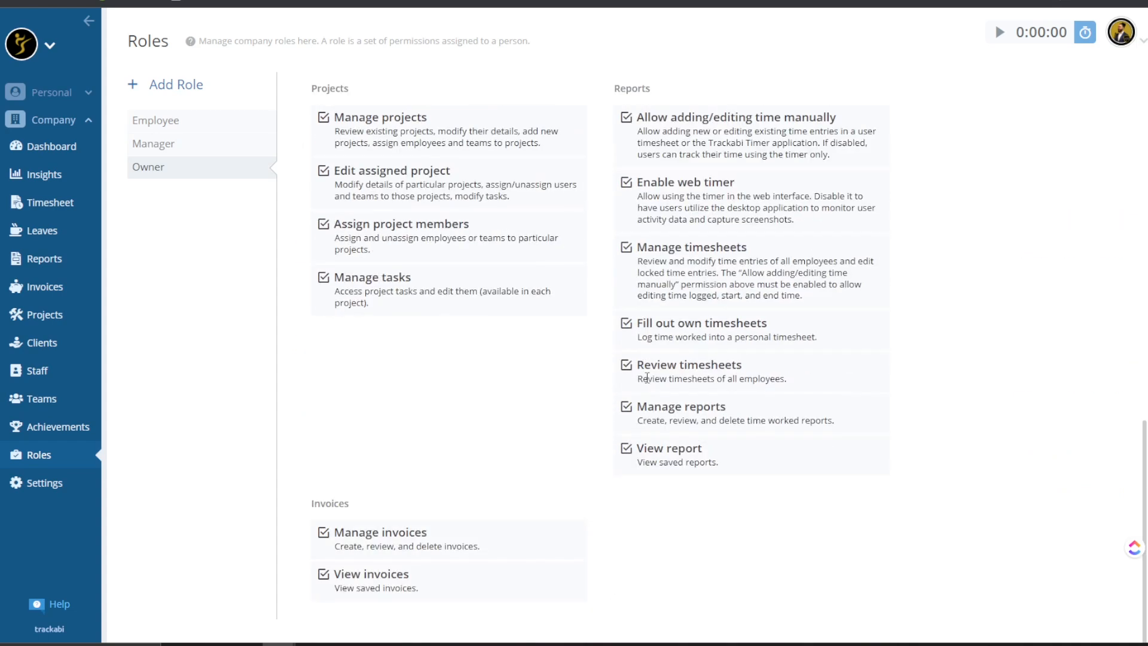
scroll(590, 348, up, 2)
Compare the permitted actions of the Manager role with those of the Employee role
click(212, 144)
scroll(887, 241, up, 4)
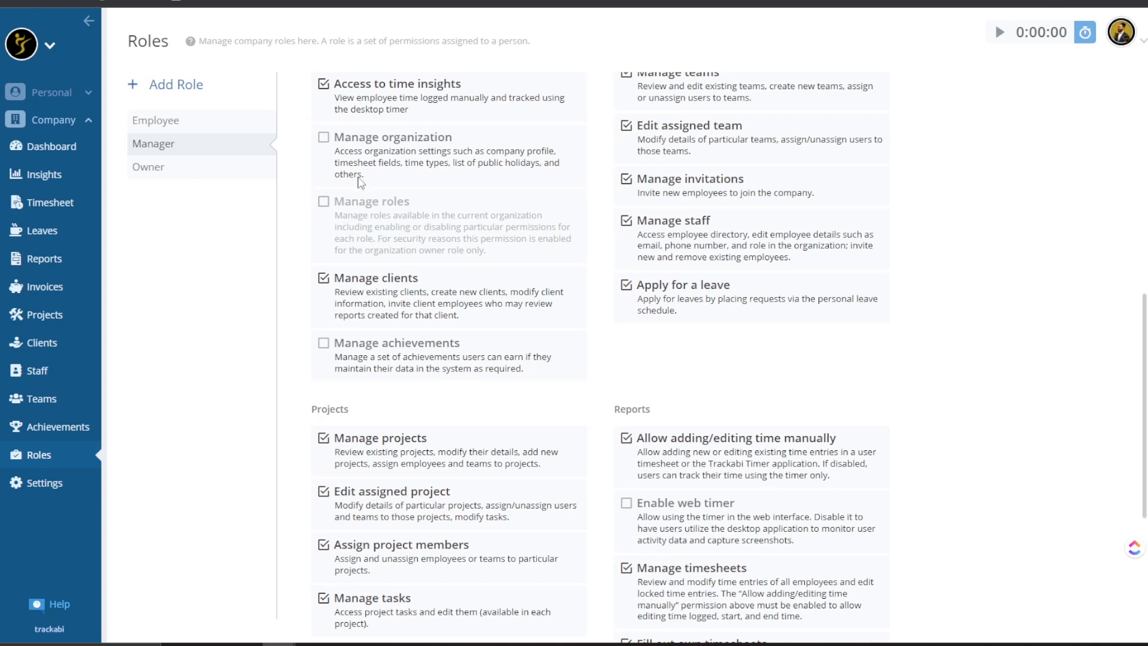
click(206, 121)
scroll(335, 239, up, 3)
scroll(344, 306, up, 4)
scroll(344, 306, down, 10)
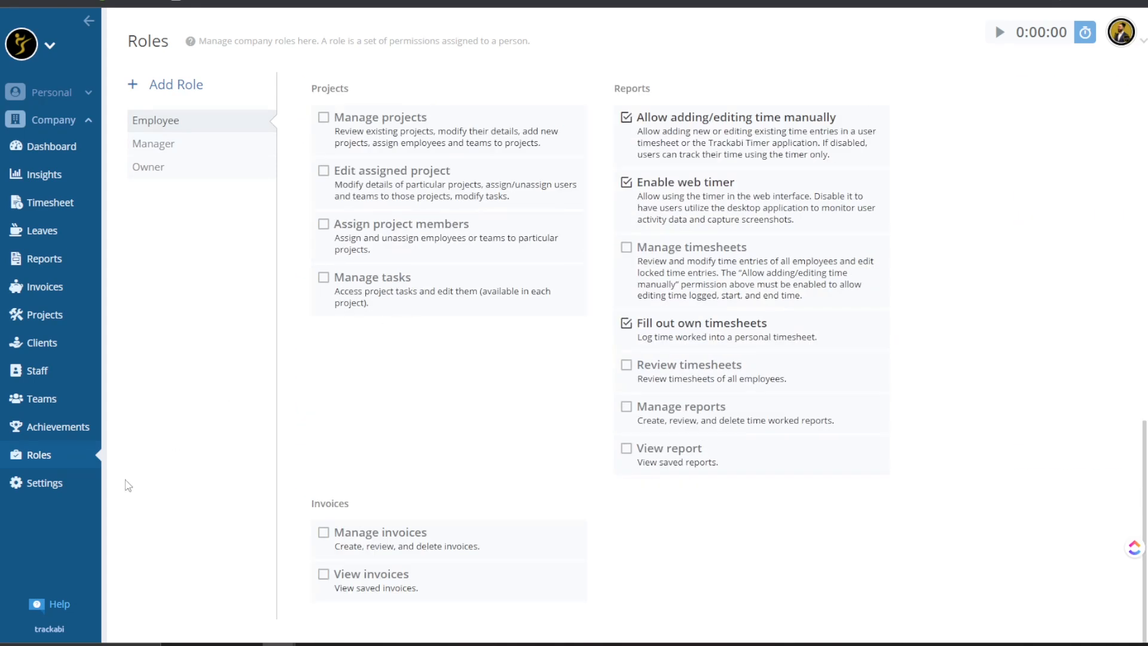
Review the company profile and subscription plans in the company settings, and view the subscription update's payment confirmation without continuing
click(89, 484)
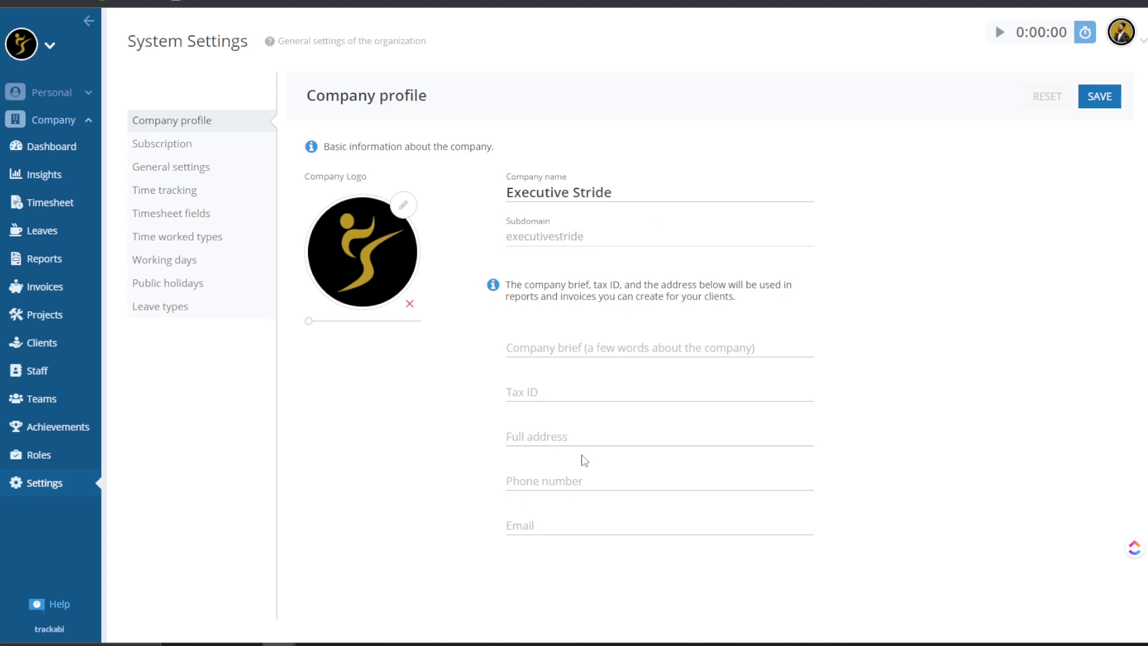
click(164, 146)
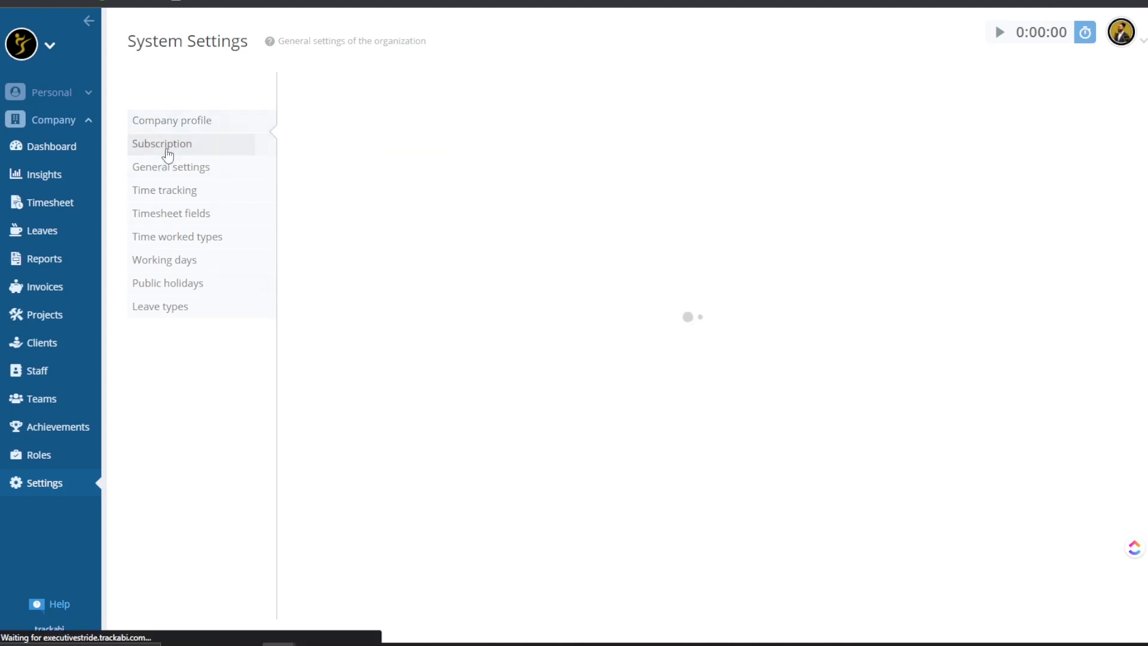
scroll(515, 241, down, 4)
scroll(517, 284, up, 4)
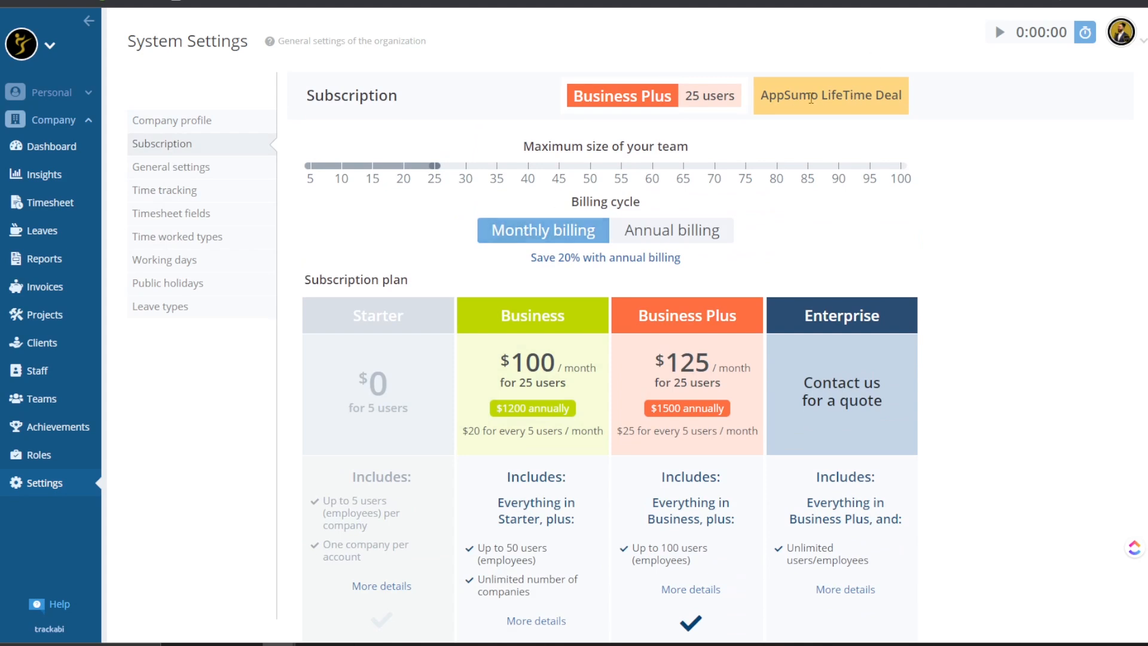
scroll(660, 237, down, 4)
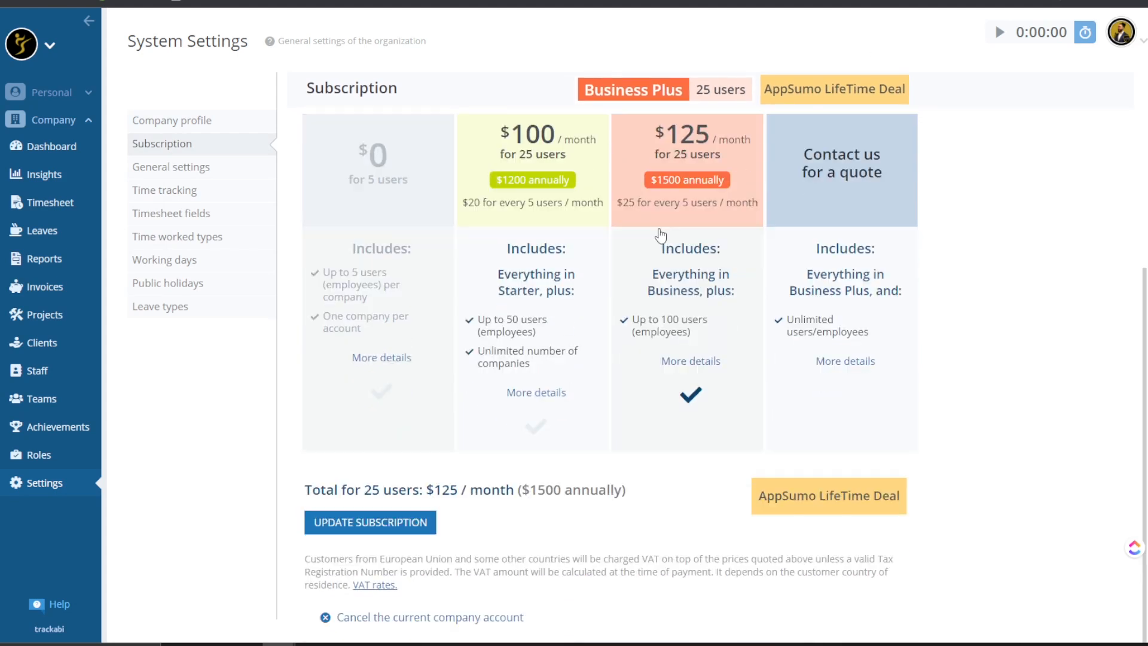
click(421, 523)
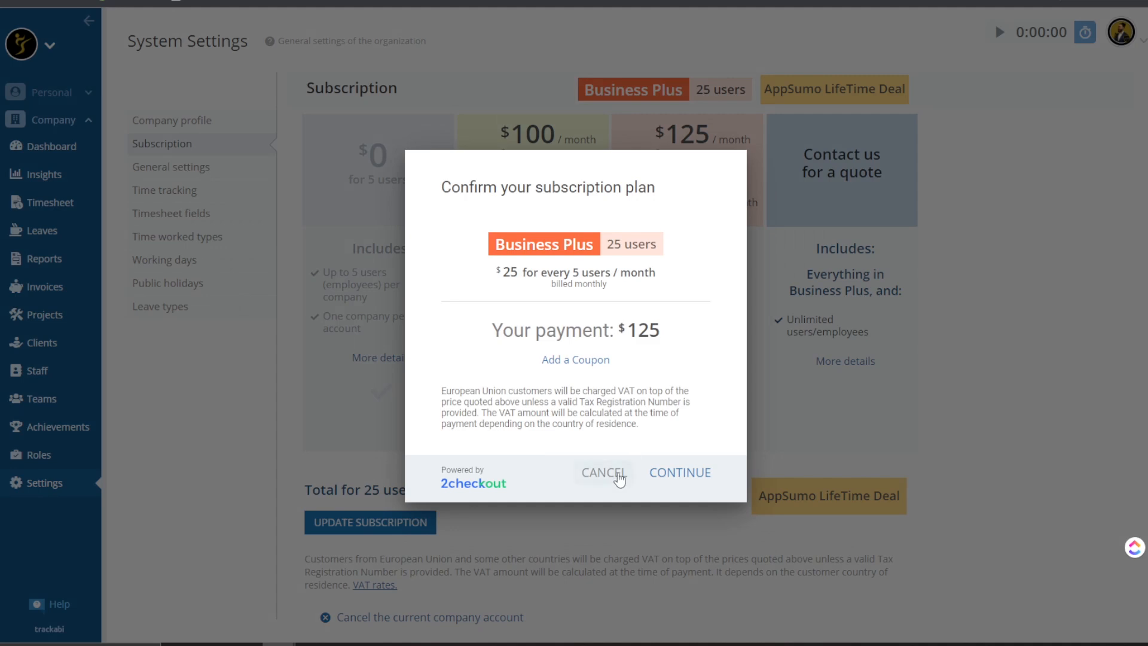
click(615, 473)
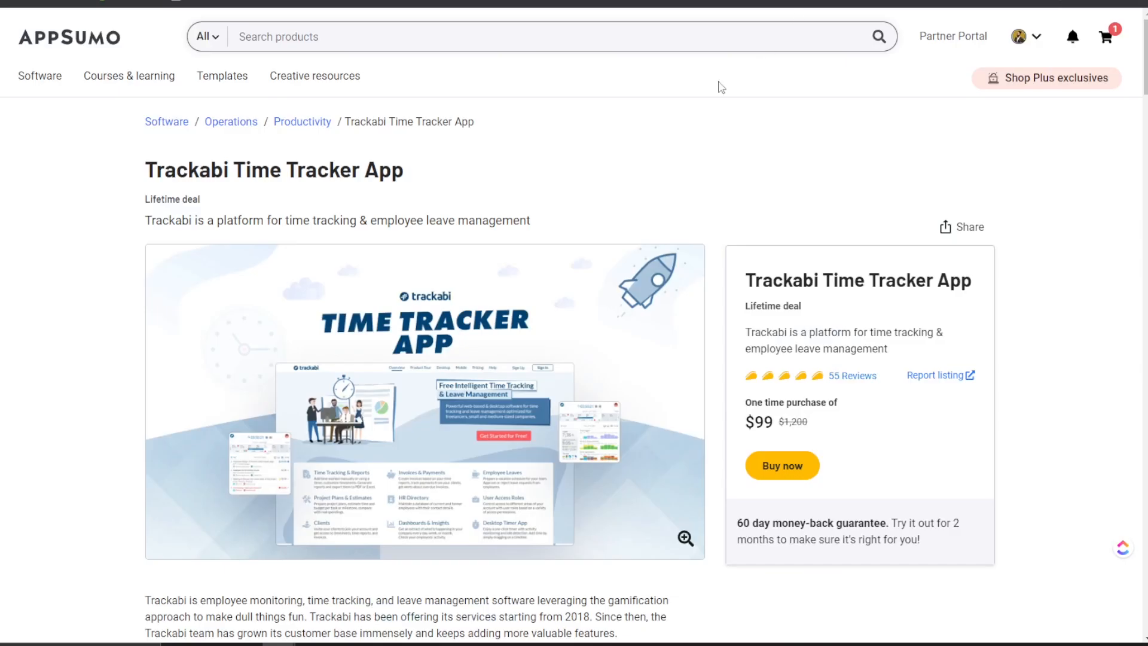
Switch to the Trackabi listing on AppSumo and examine its reviews and the information on stacking codes
scroll(592, 146, down, 8)
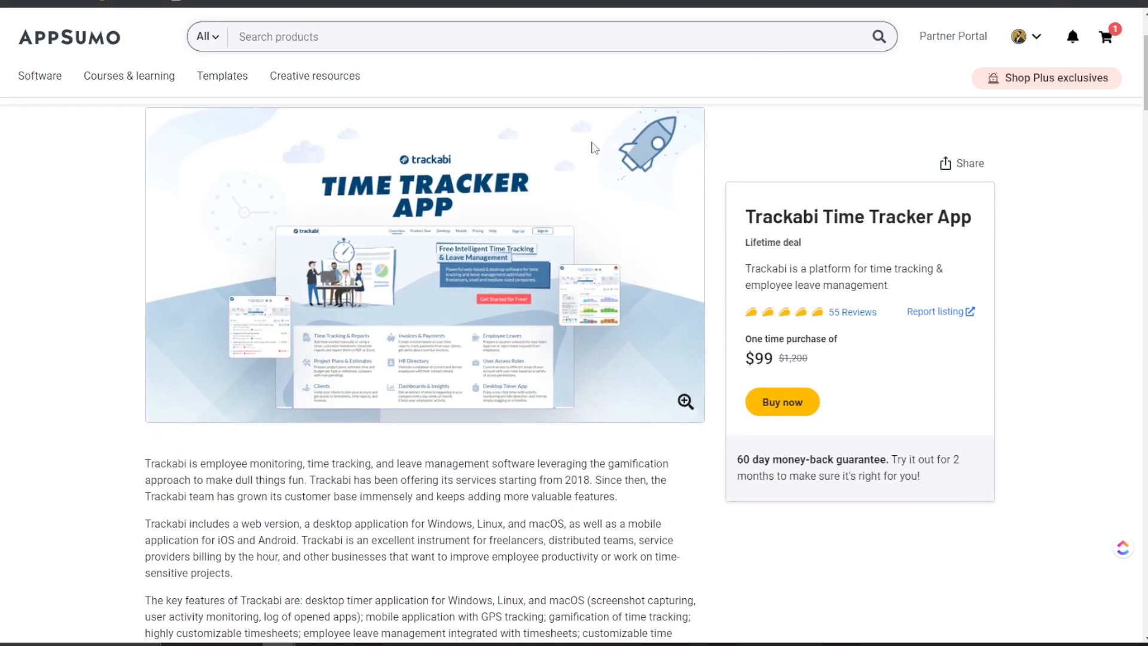
scroll(614, 163, down, 15)
scroll(614, 167, up, 10)
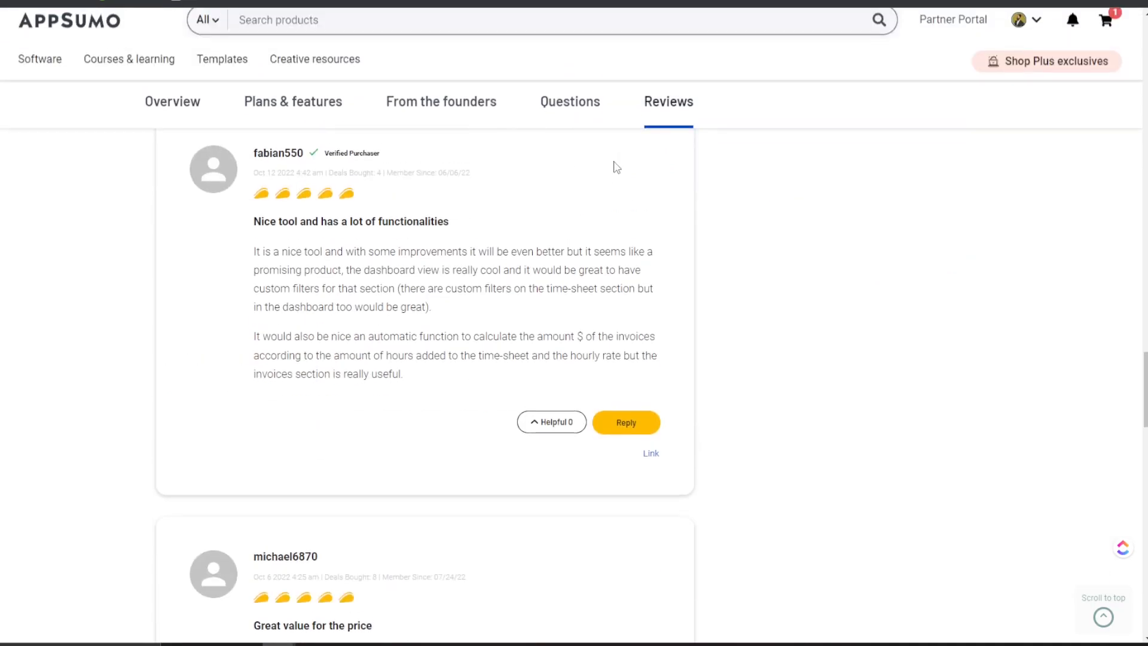
scroll(389, 291, up, 1)
drag(268, 265, 403, 272)
click(331, 264)
click(317, 281)
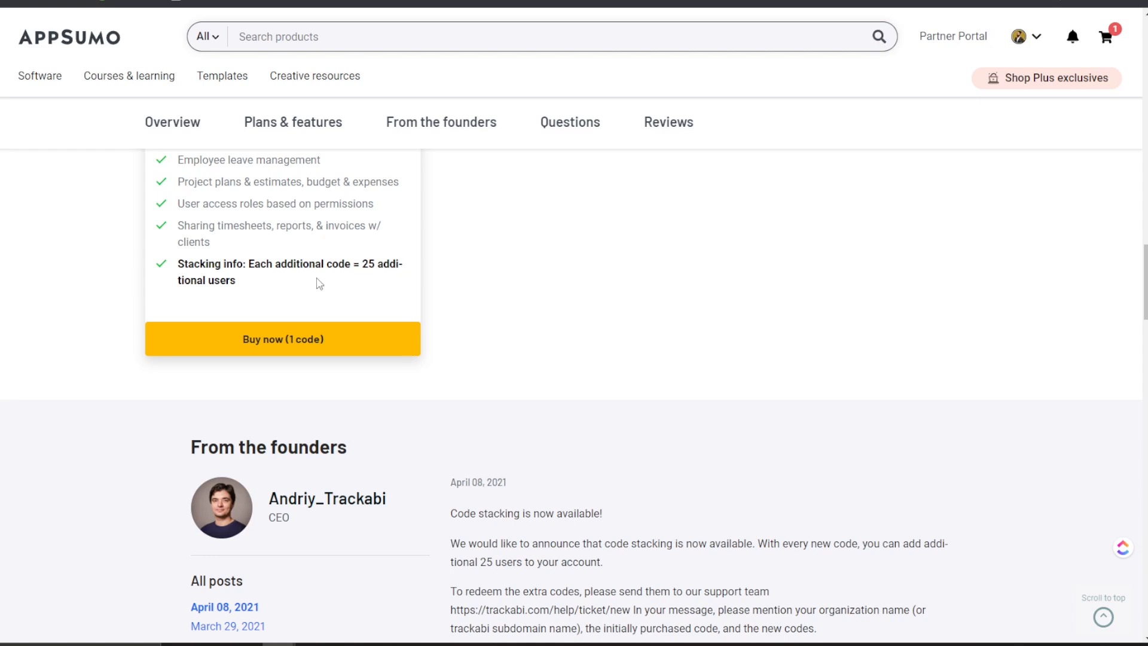
Review the AppSumo lifetime deal's terms, 60 day money-back guarantee and included plan features
scroll(275, 293, up, 20)
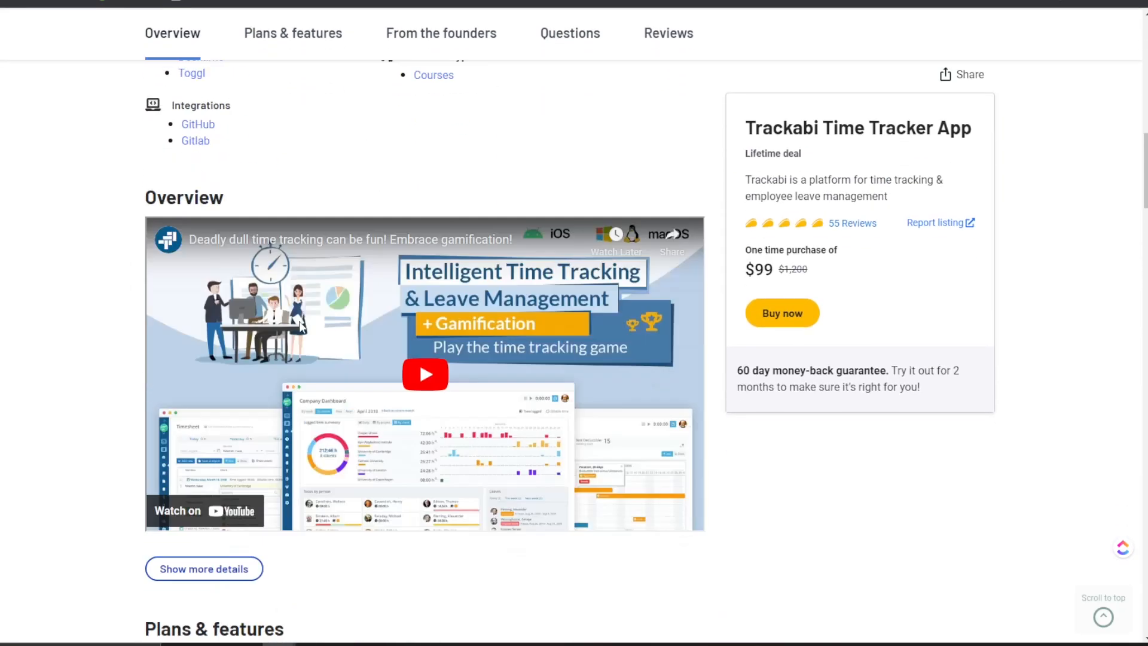
scroll(302, 327, down, 7)
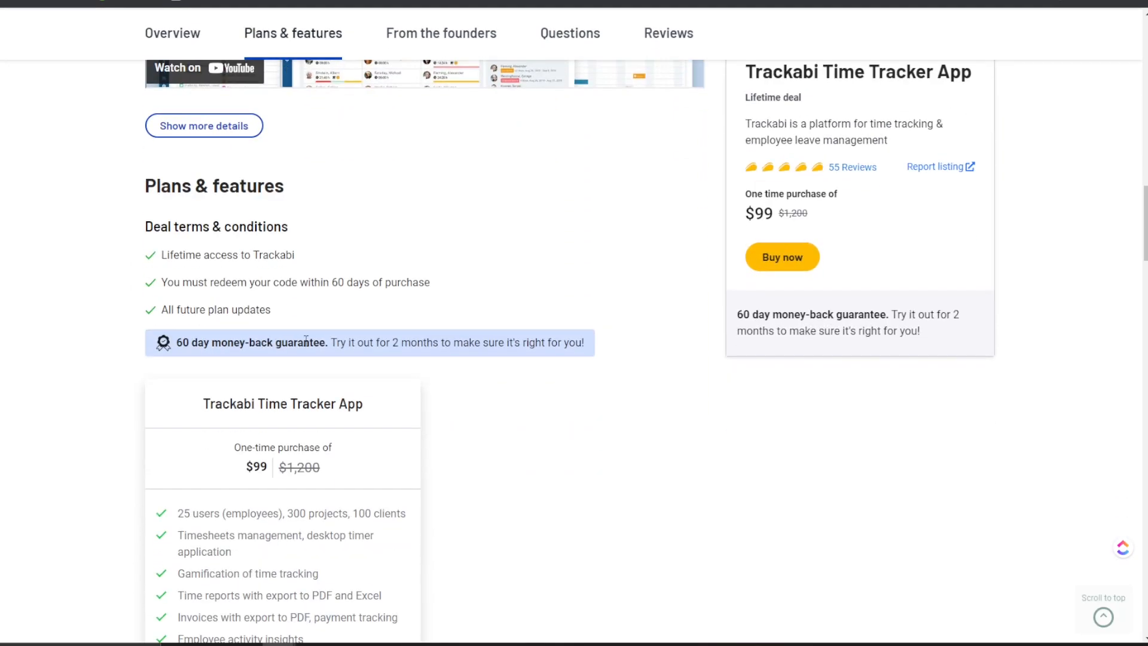
drag(337, 252, 523, 244)
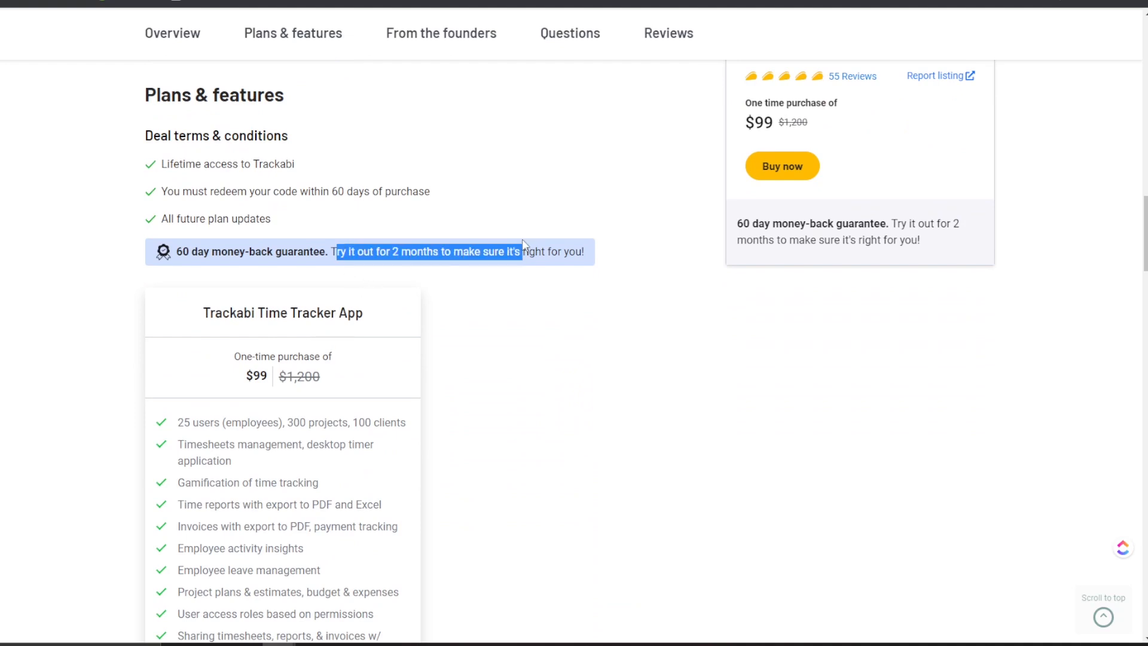
scroll(477, 305, down, 4)
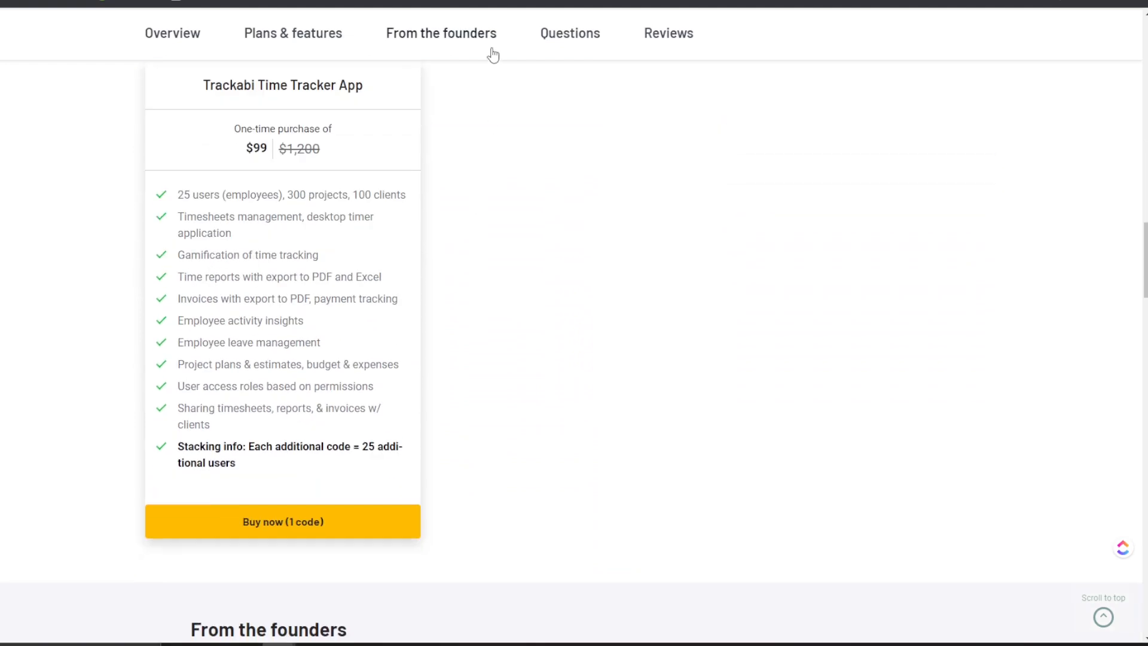
scroll(478, 219, up, 5)
scroll(476, 219, up, 1)
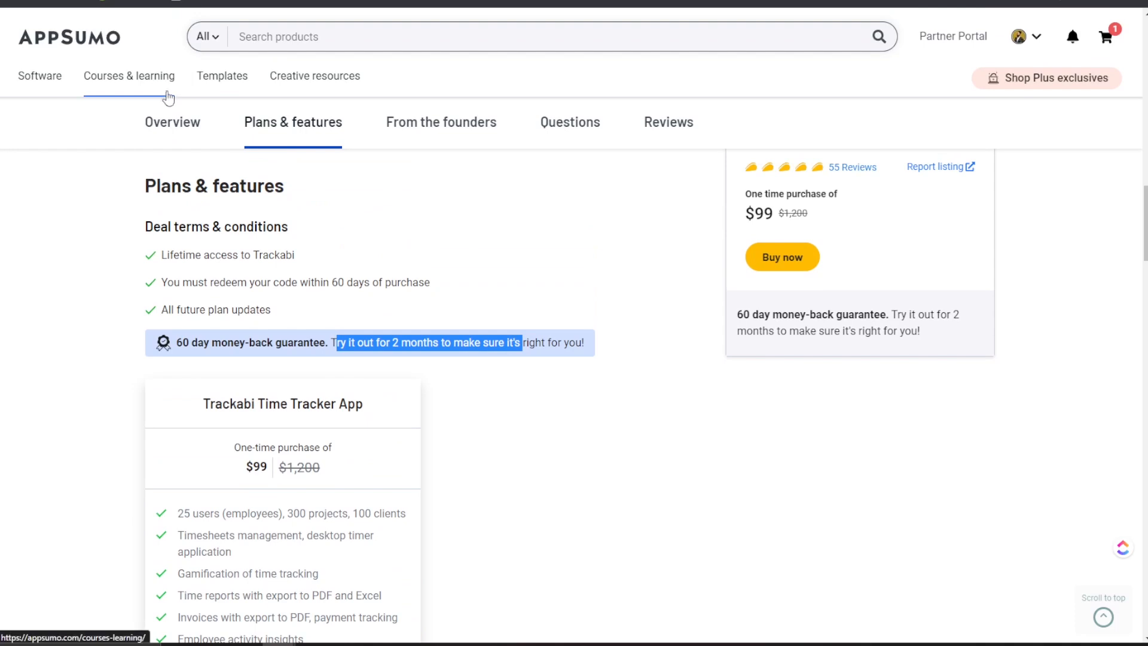
drag(151, 342, 330, 342)
click(344, 342)
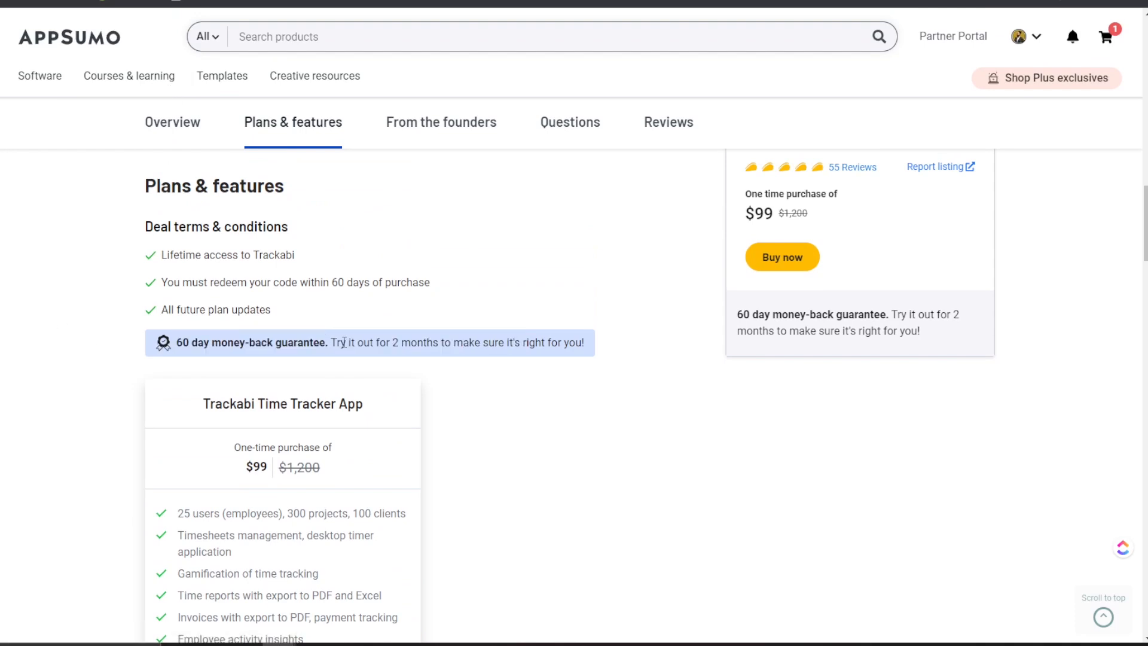
scroll(788, 401, up, 15)
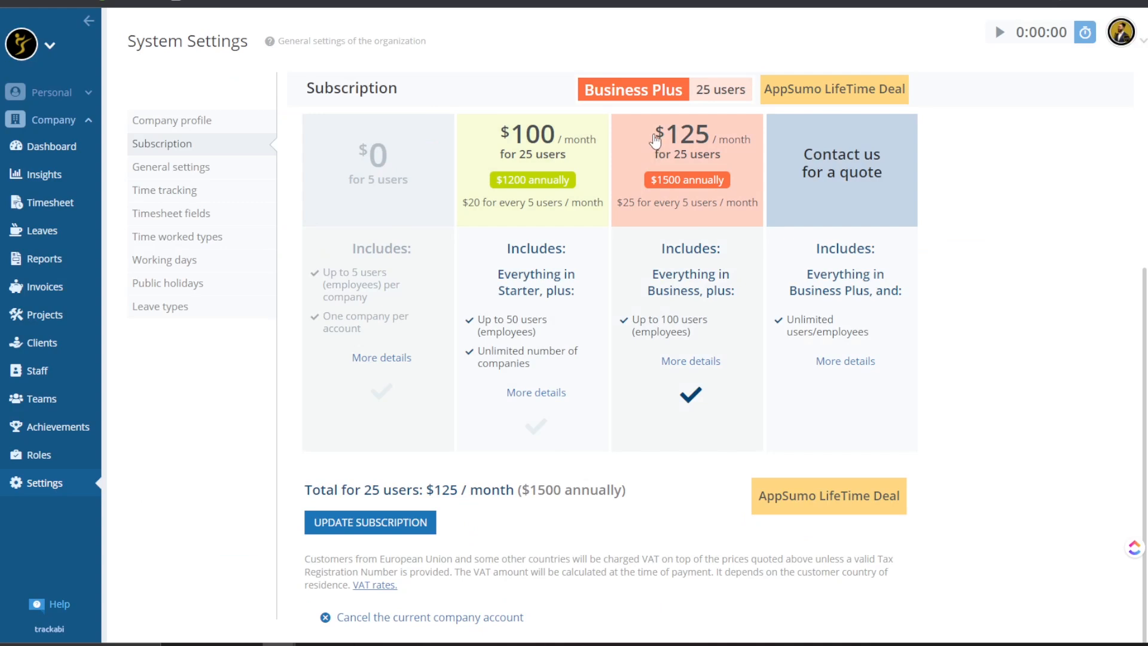
Return to Trackabi's subscription settings and compare the plan prices, included features and user limit
scroll(594, 350, up, 4)
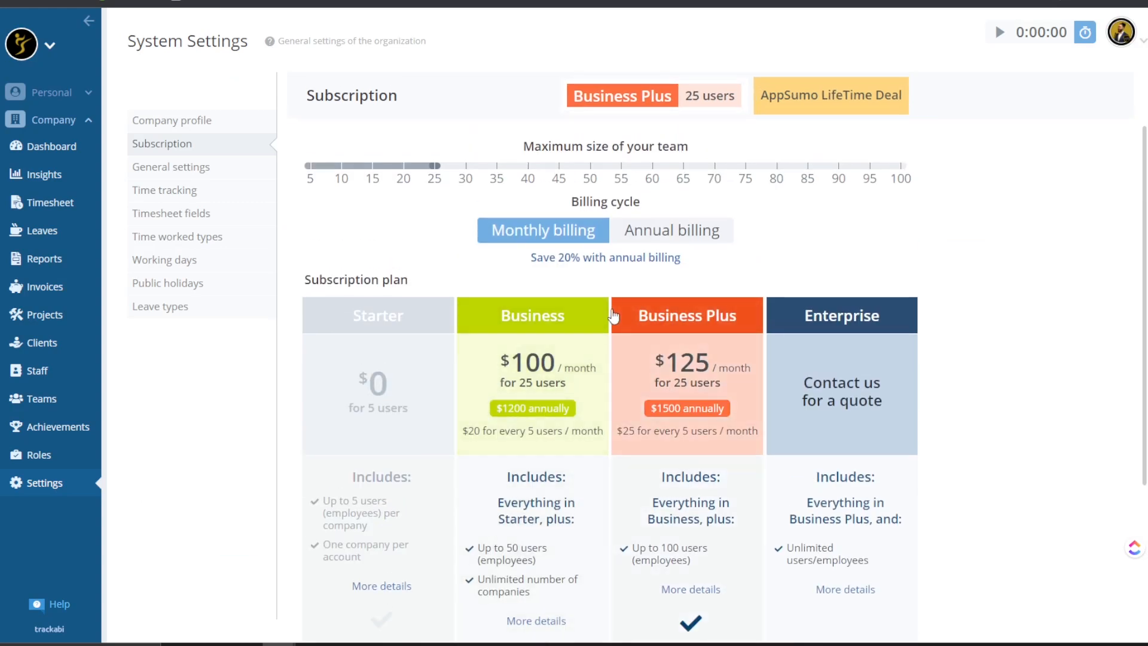
scroll(608, 326, down, 4)
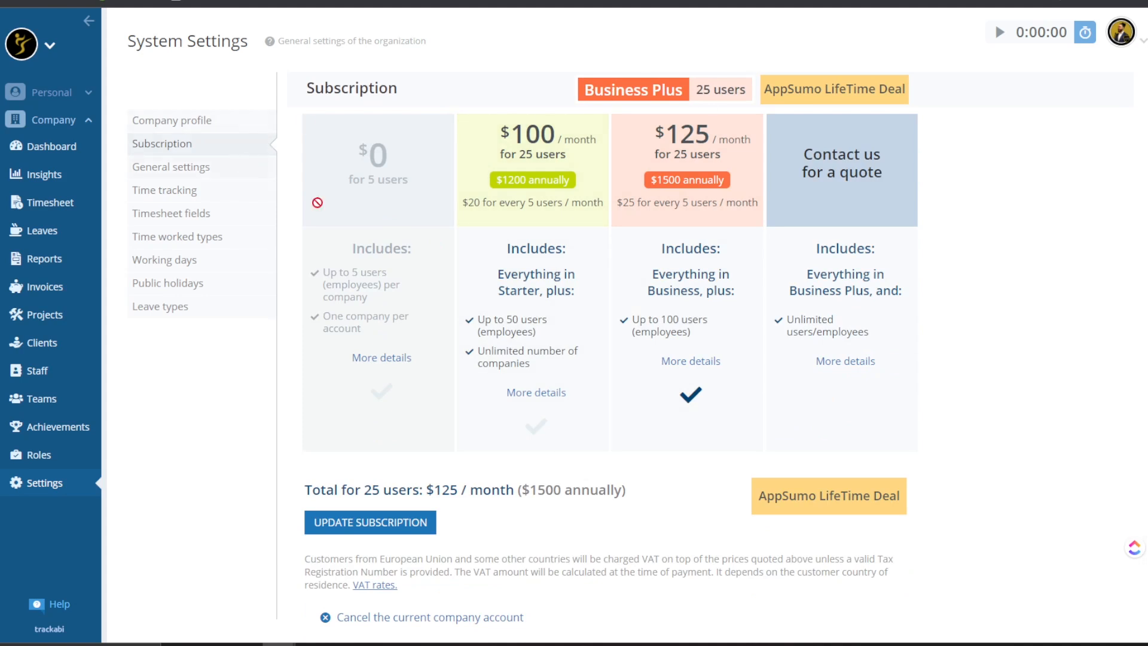
scroll(273, 190, up, 4)
drag(692, 96, 749, 103)
click(749, 102)
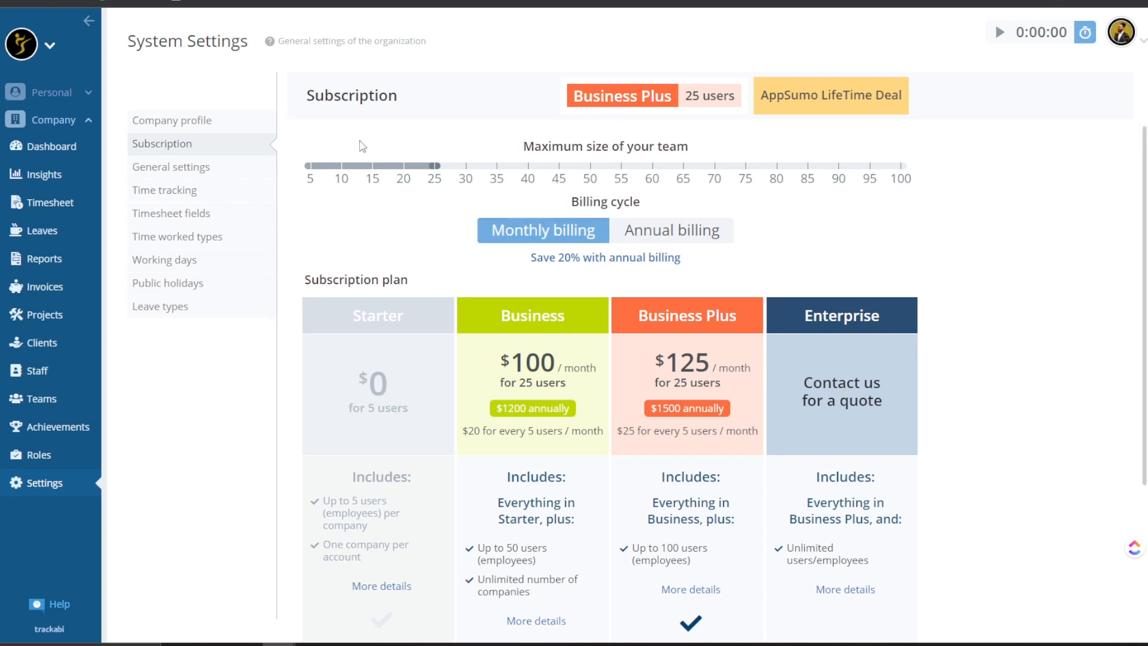
Review the company's general settings, including the timezone, name ordering, working hours, finance defaults and days off per year
click(240, 172)
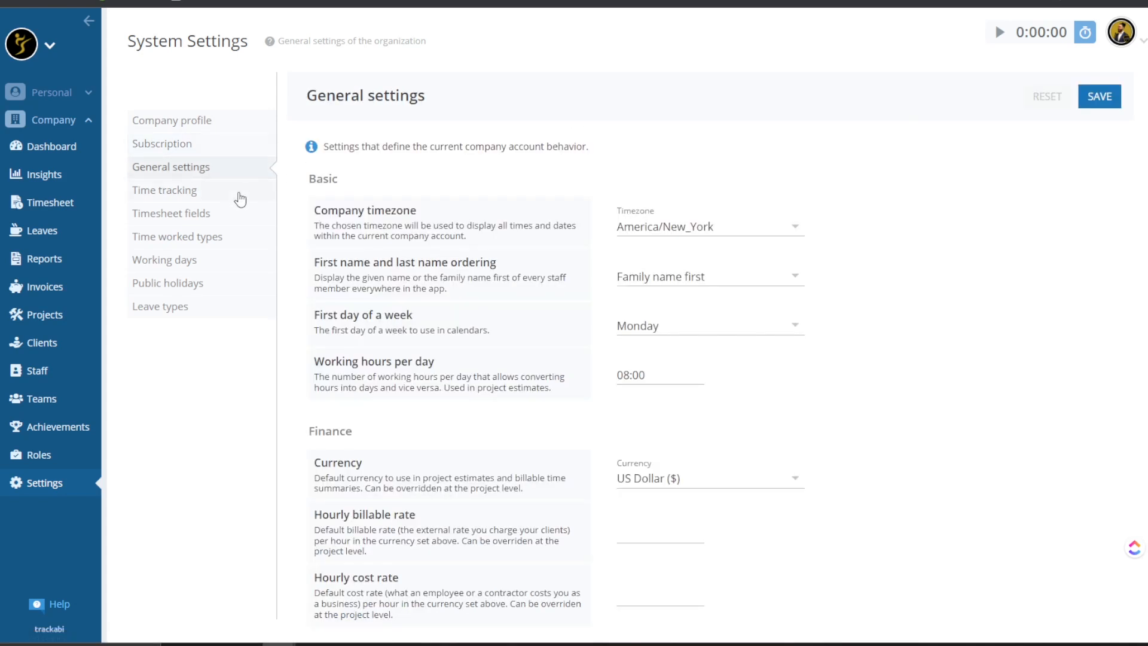
scroll(310, 207, down, 2)
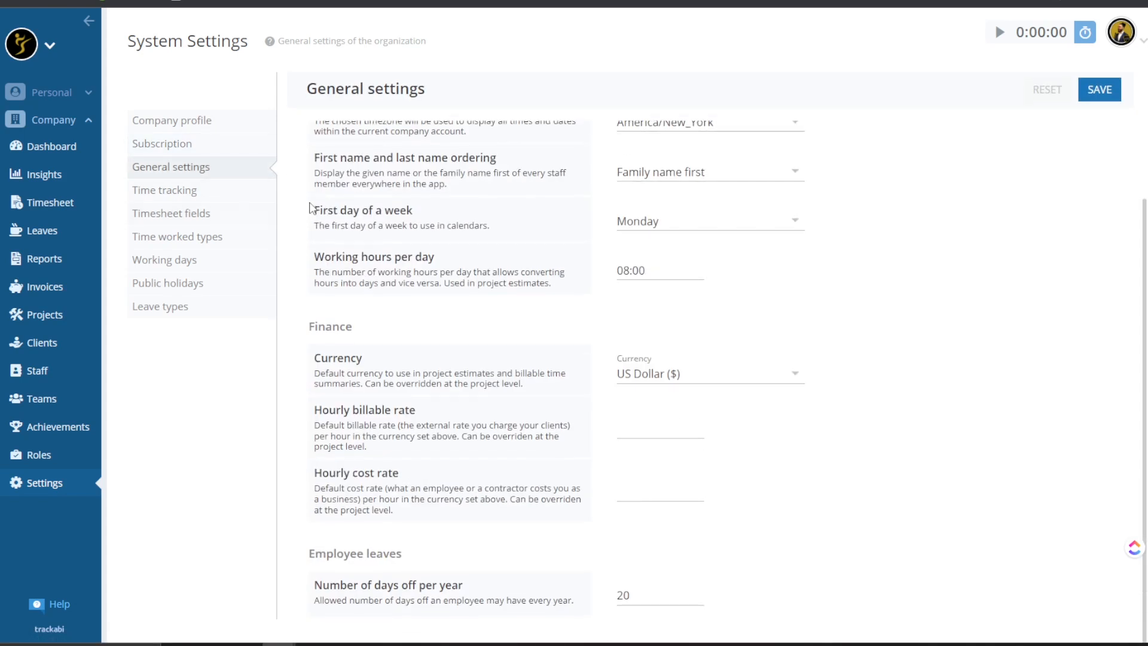
scroll(310, 208, up, 2)
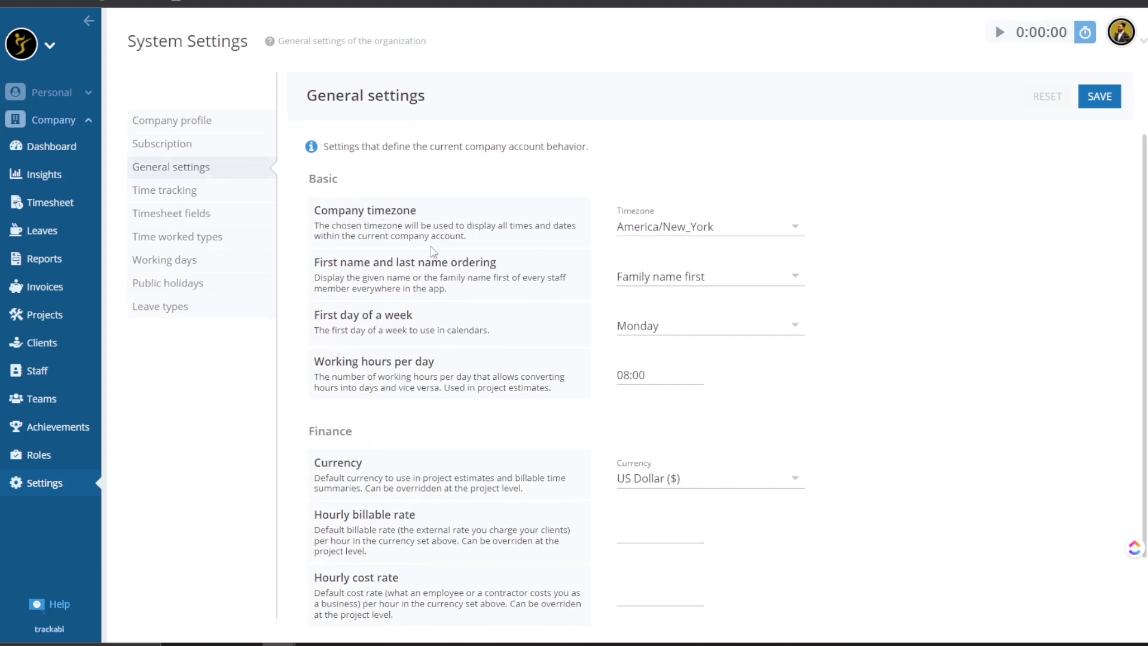
drag(374, 209, 490, 214)
click(465, 223)
Review the time tracking and employee activity monitoring settings, with a brief look at the timesheet fields
click(167, 193)
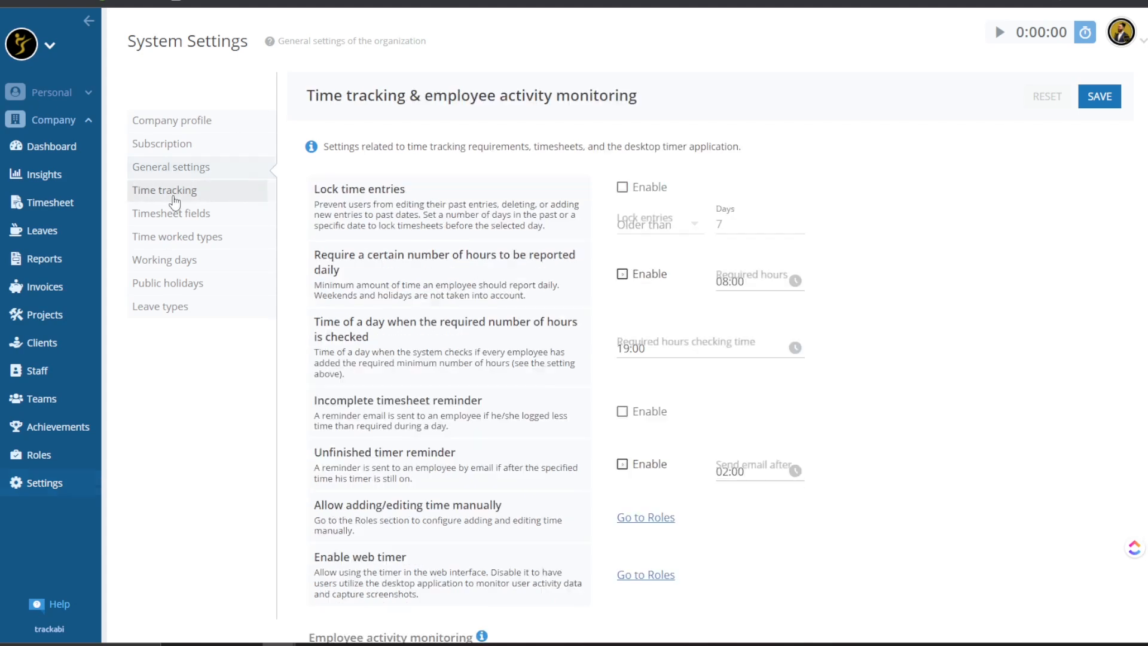
scroll(353, 207, down, 2)
scroll(353, 225, down, 3)
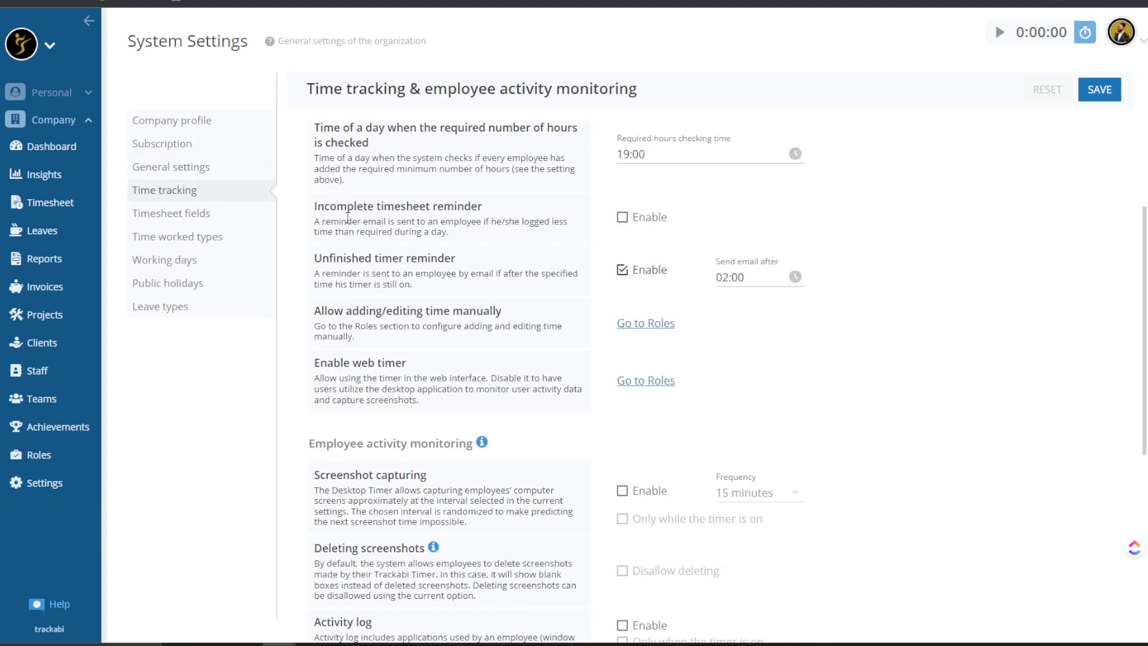
scroll(353, 225, down, 6)
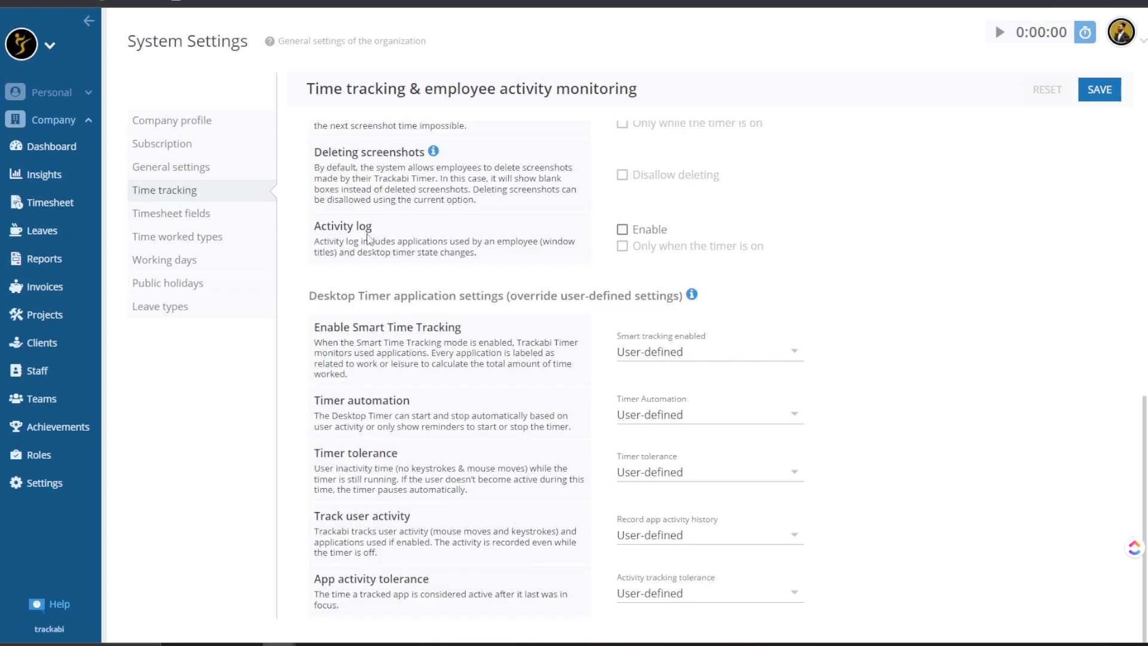
scroll(488, 219, down, 5)
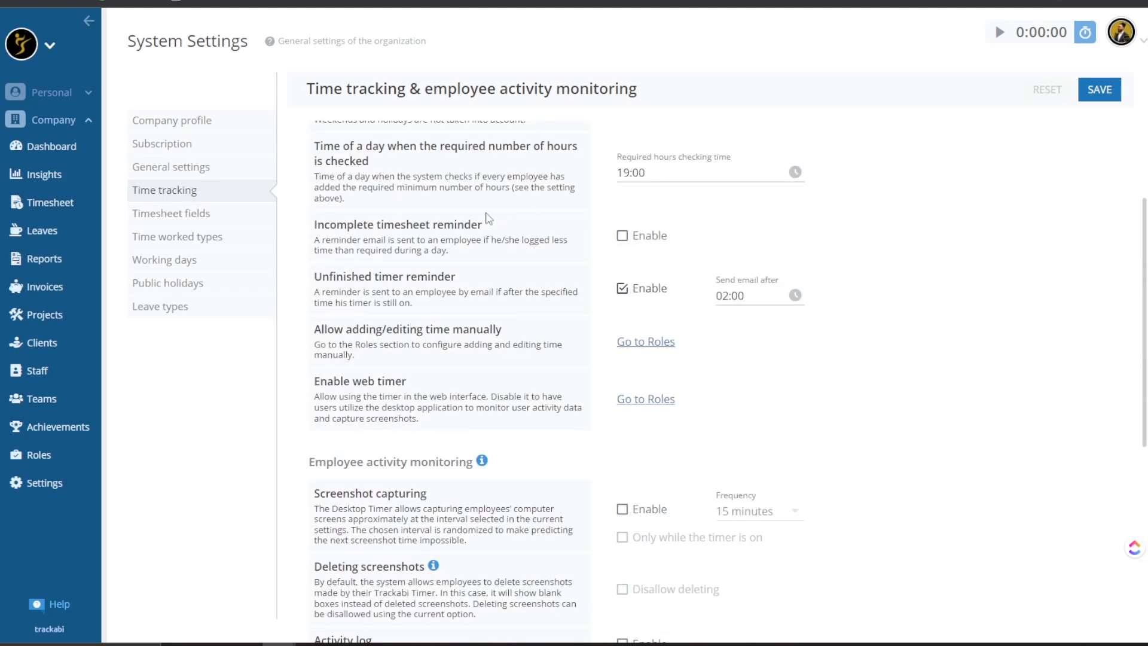
scroll(508, 233, up, 4)
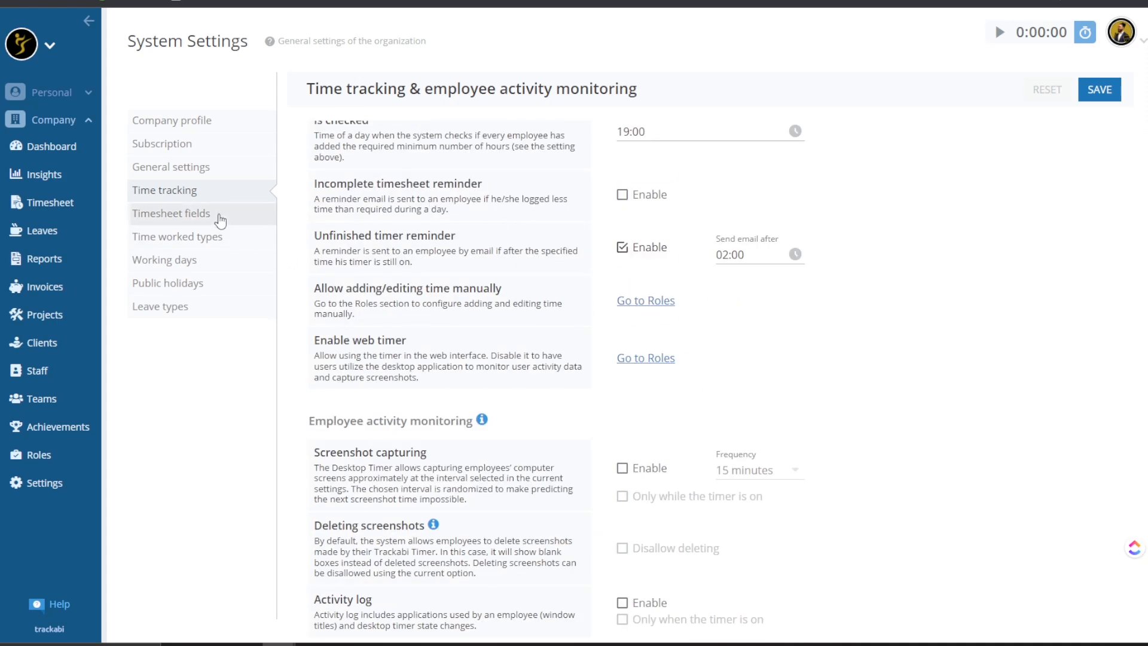
click(217, 216)
click(179, 190)
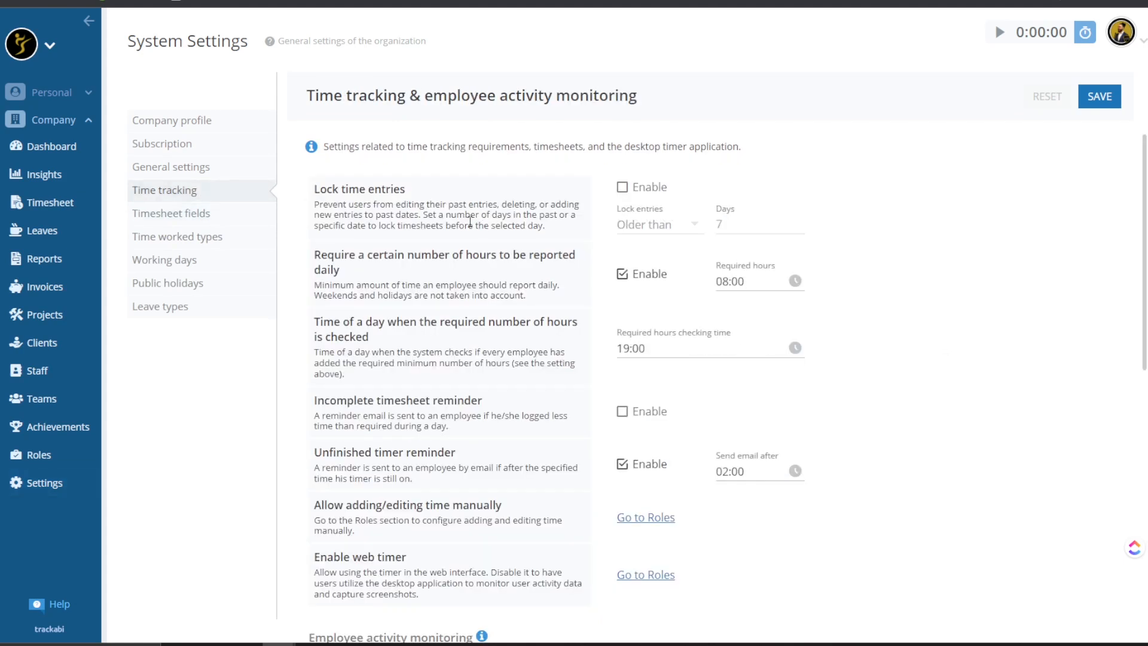
Enable screenshot capturing for employee activity monitoring with a frequency of 10 minutes and save the settings
scroll(419, 269, down, 3)
scroll(383, 307, down, 4)
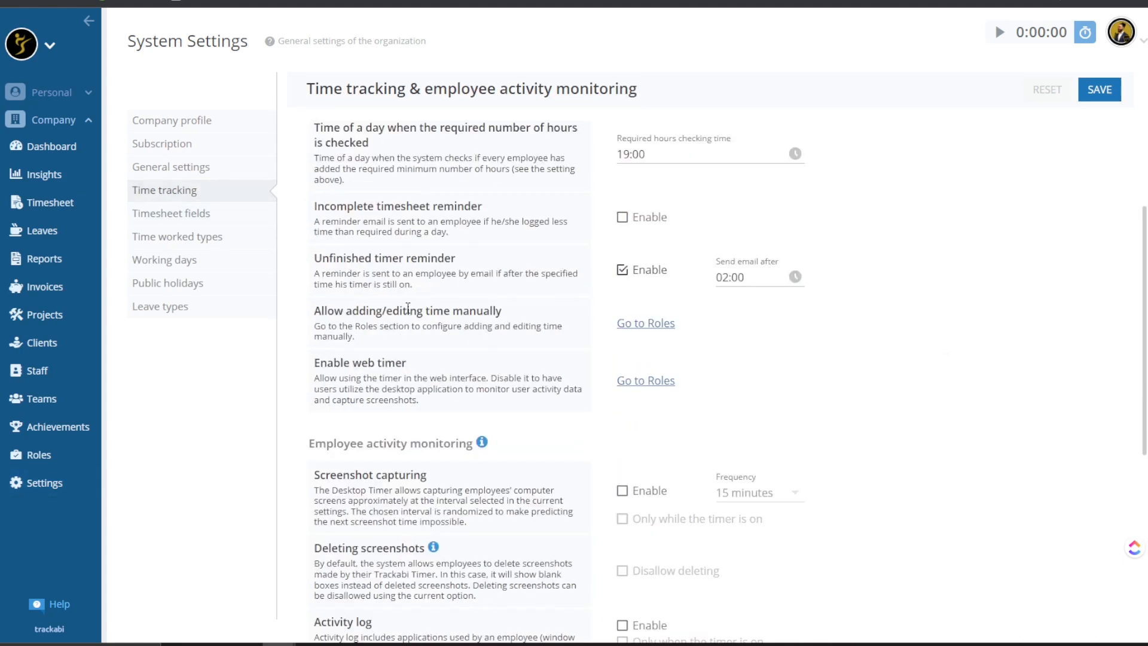
drag(371, 341, 517, 356)
click(626, 359)
scroll(655, 345, down, 1)
scroll(655, 345, down, 1)
click(778, 267)
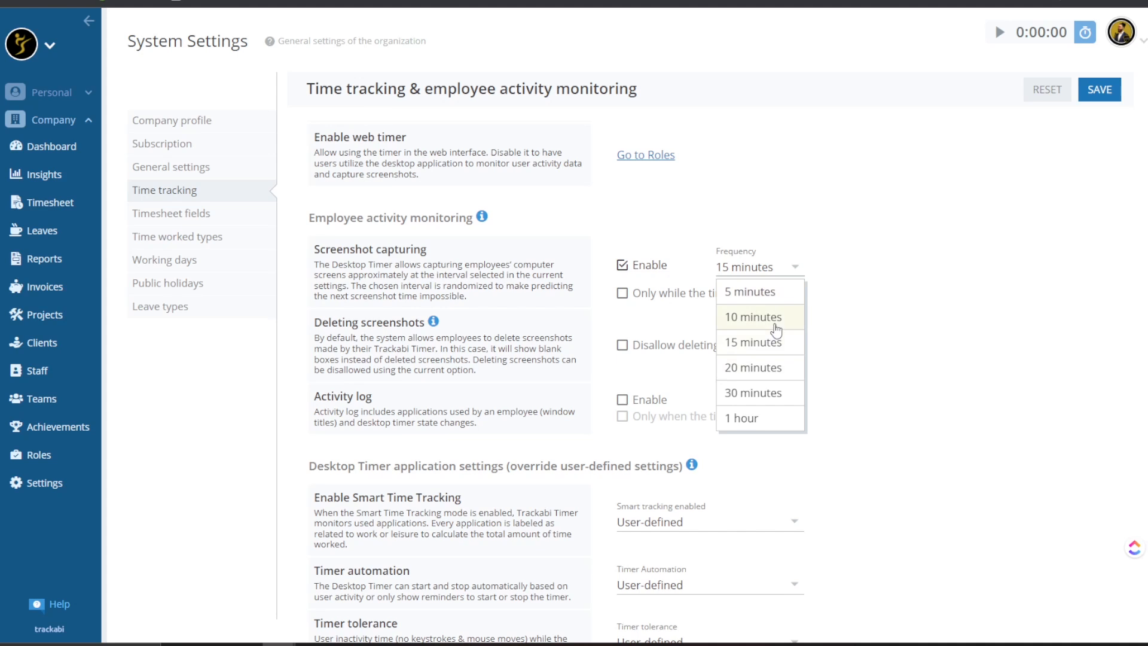
click(756, 318)
click(1101, 91)
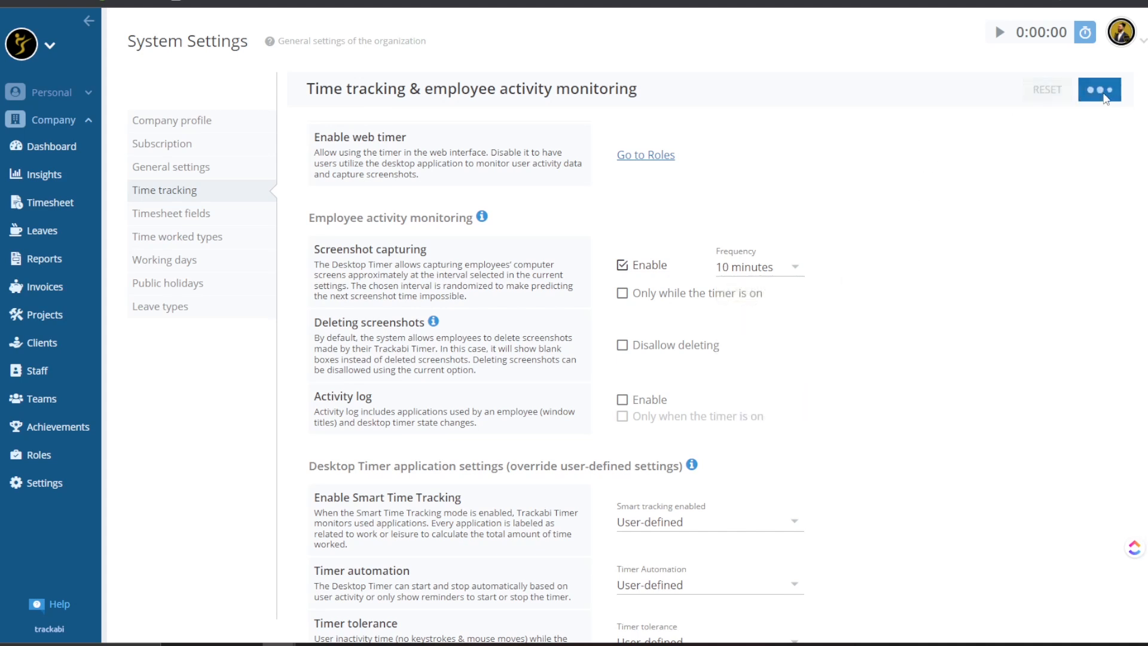
Read the screenshot capturing description and the Desktop Timer application settings, including Smart Time Tracking
drag(417, 265, 499, 276)
click(458, 308)
scroll(466, 362, down, 2)
scroll(678, 258, down, 1)
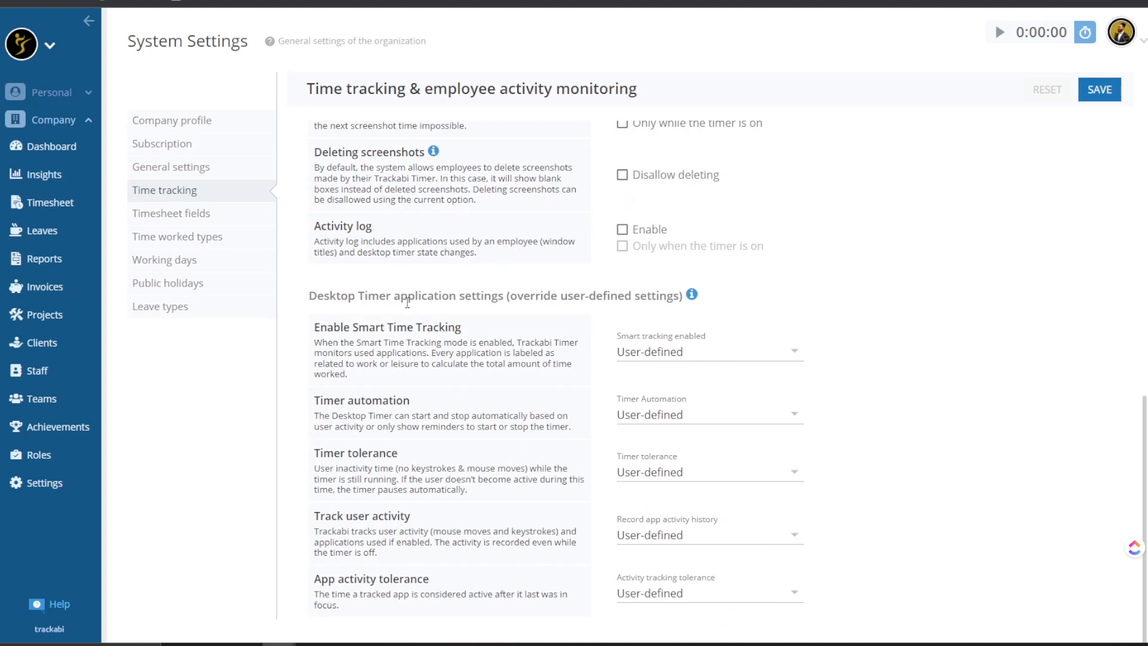
drag(369, 328, 539, 343)
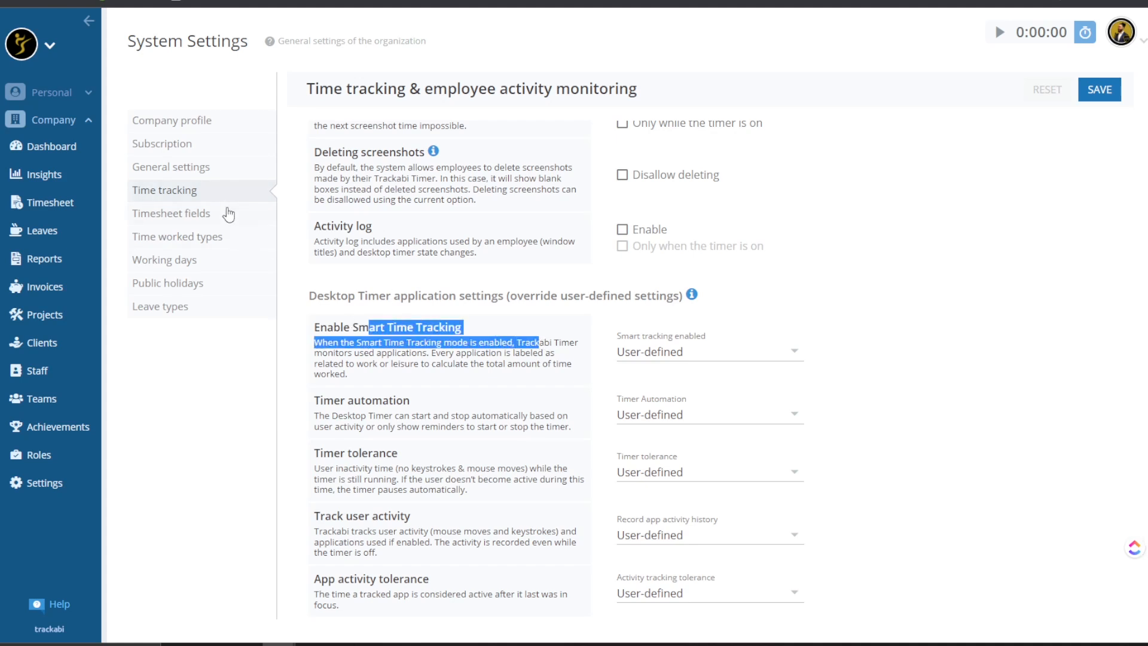
Review the timesheet fields to use and the time worked types available in the timesheet
click(235, 211)
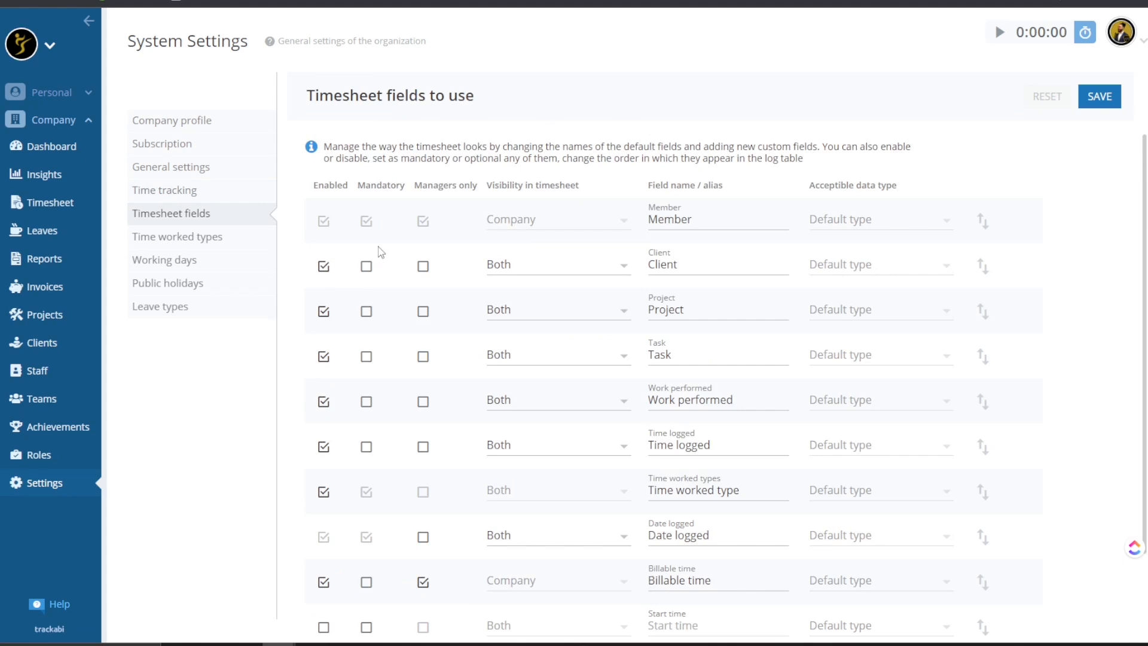
scroll(363, 257, down, 2)
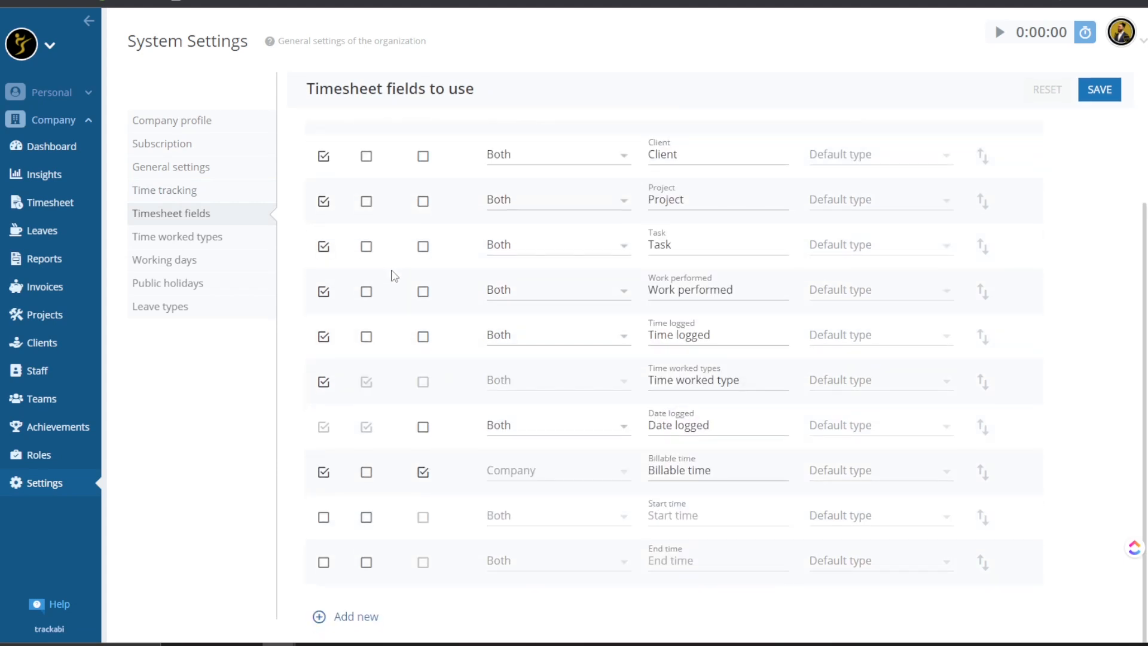
scroll(395, 271, up, 2)
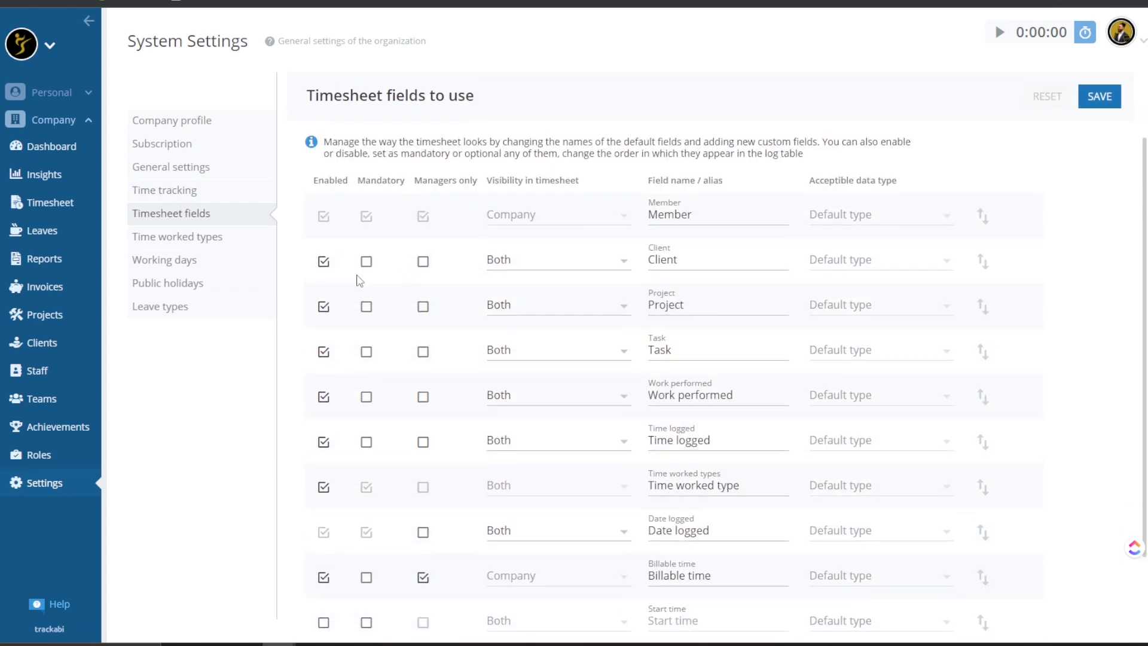
scroll(694, 326, down, 2)
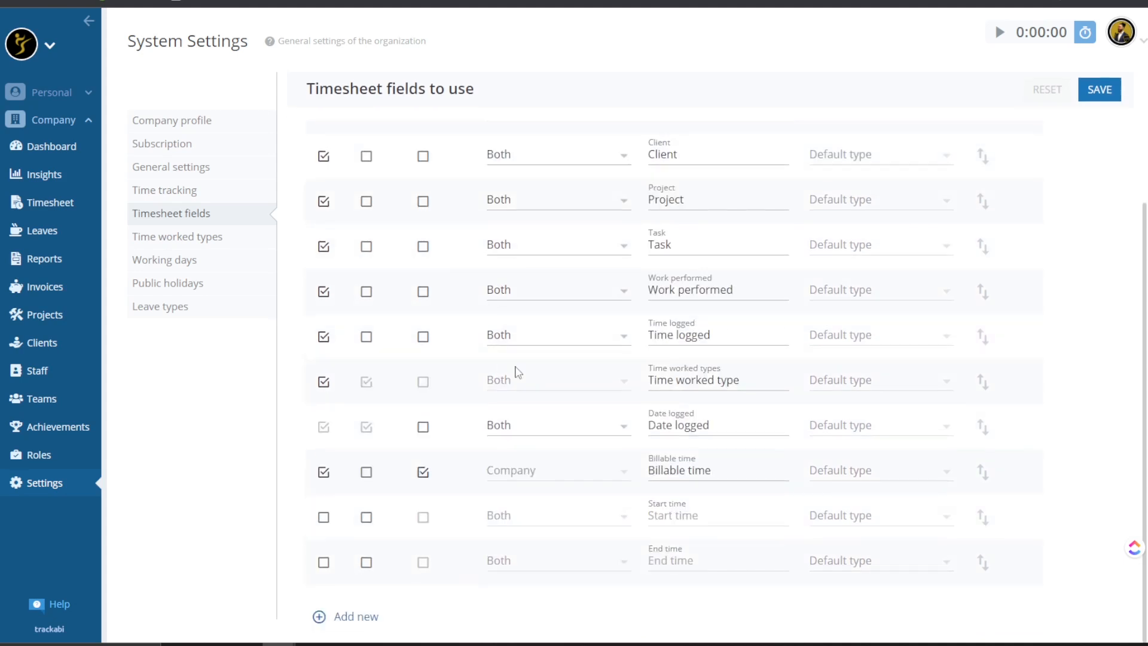
click(205, 238)
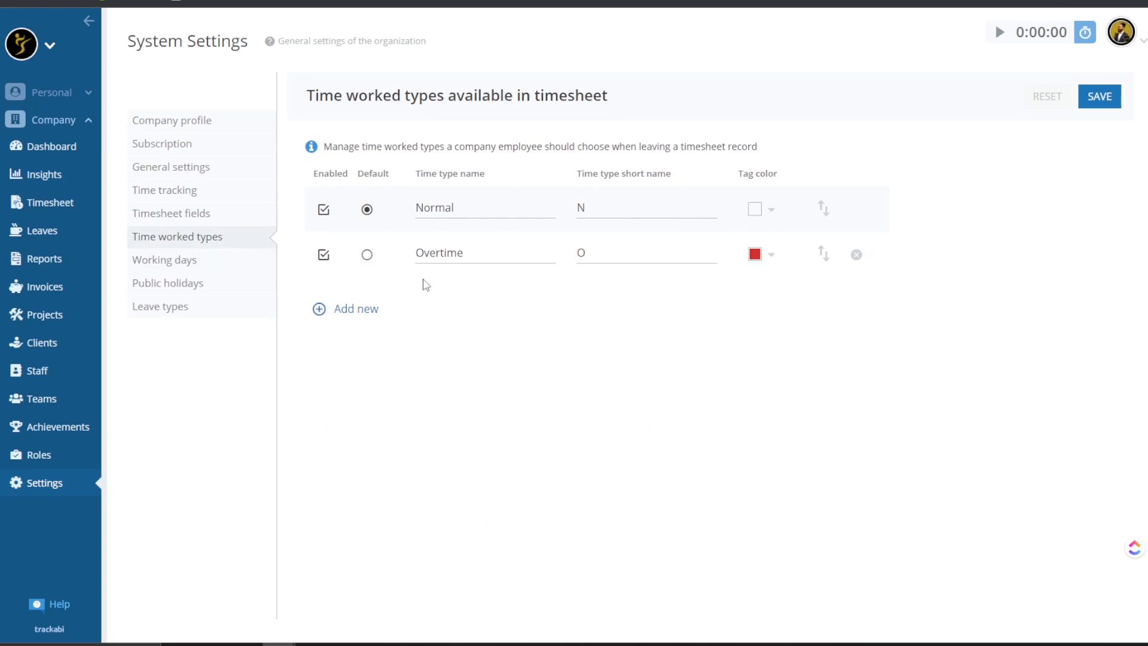
click(430, 252)
Set Saturday and Sunday as working days in the company's working days settings and save them
click(220, 262)
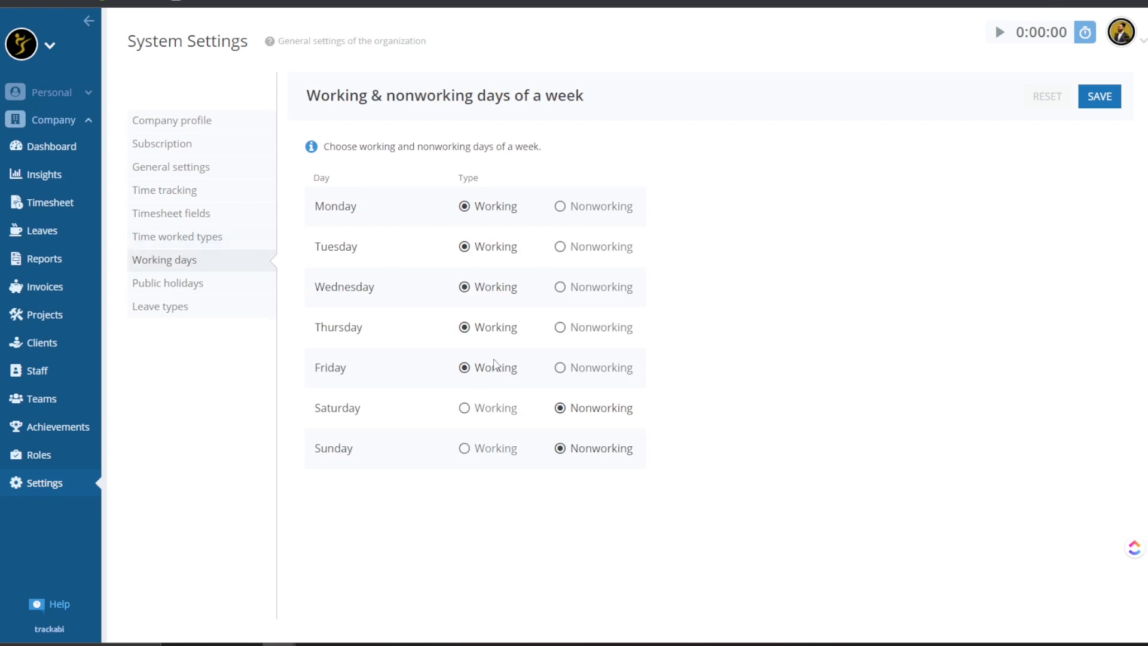
click(473, 409)
click(465, 448)
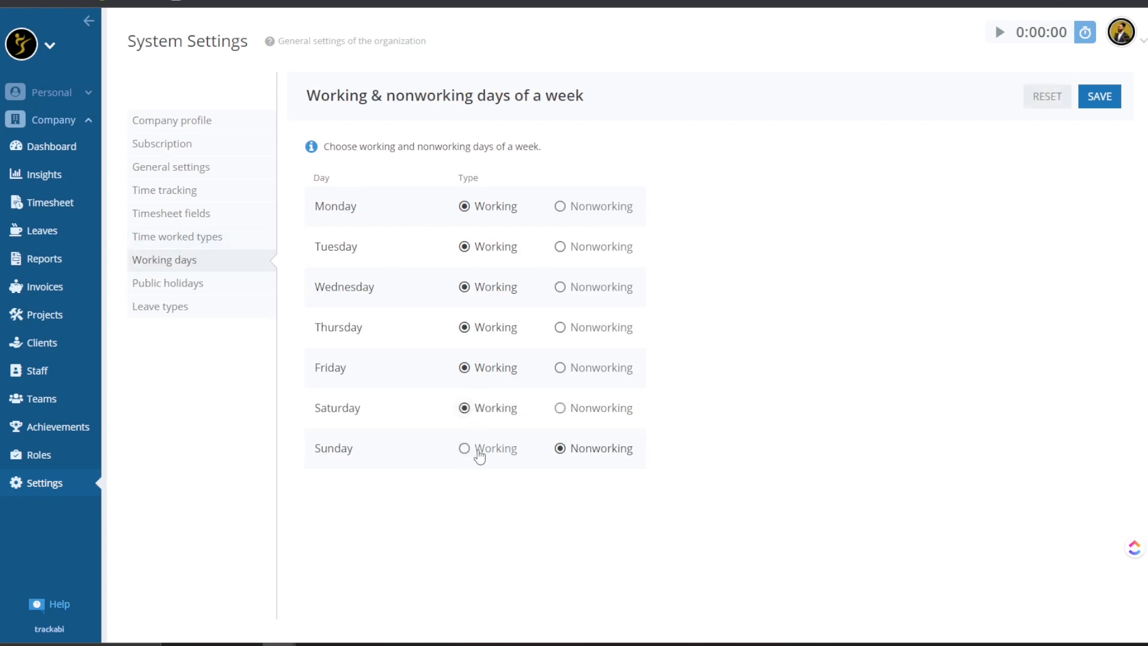
click(1099, 106)
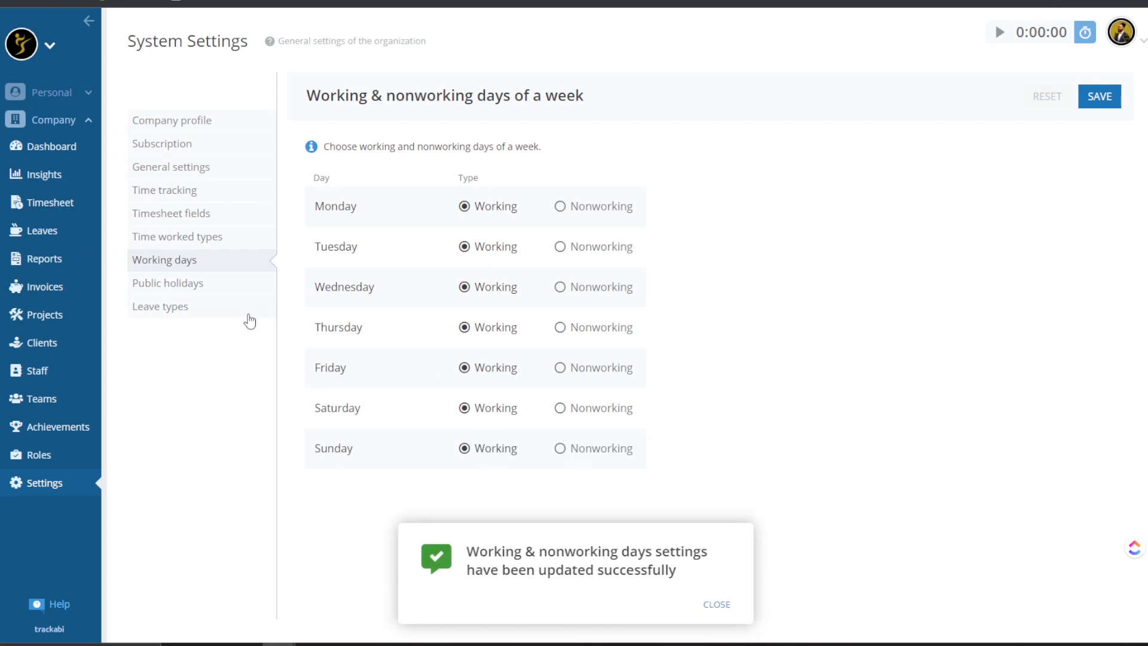
View the public holidays and leave types in the company settings
click(220, 286)
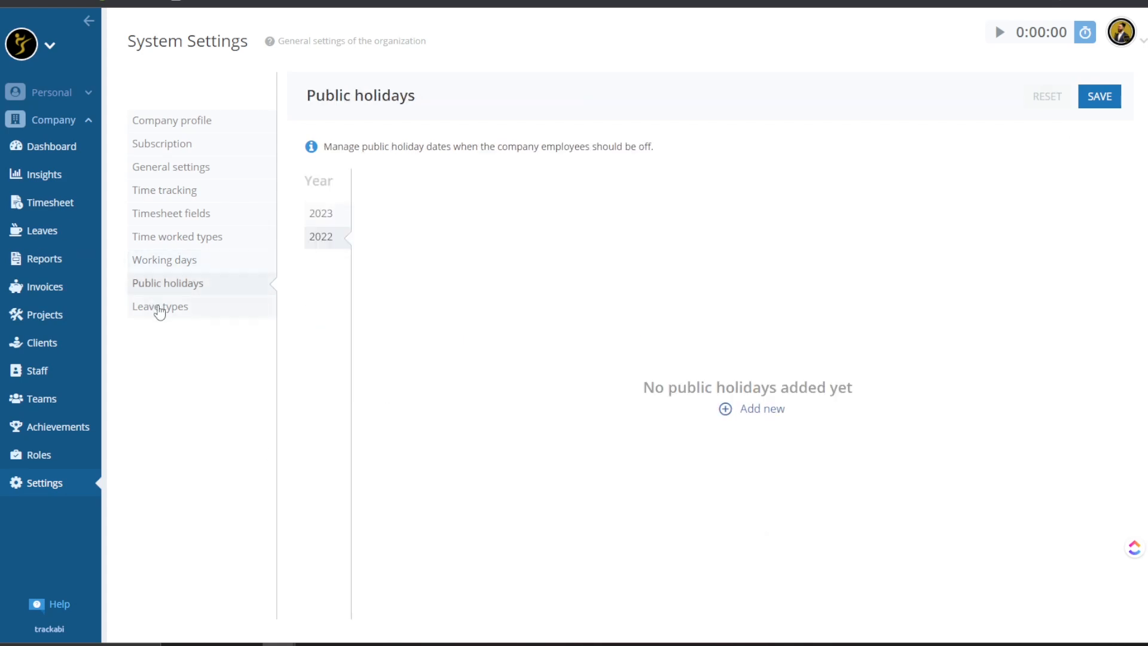
click(204, 314)
drag(654, 196, 635, 211)
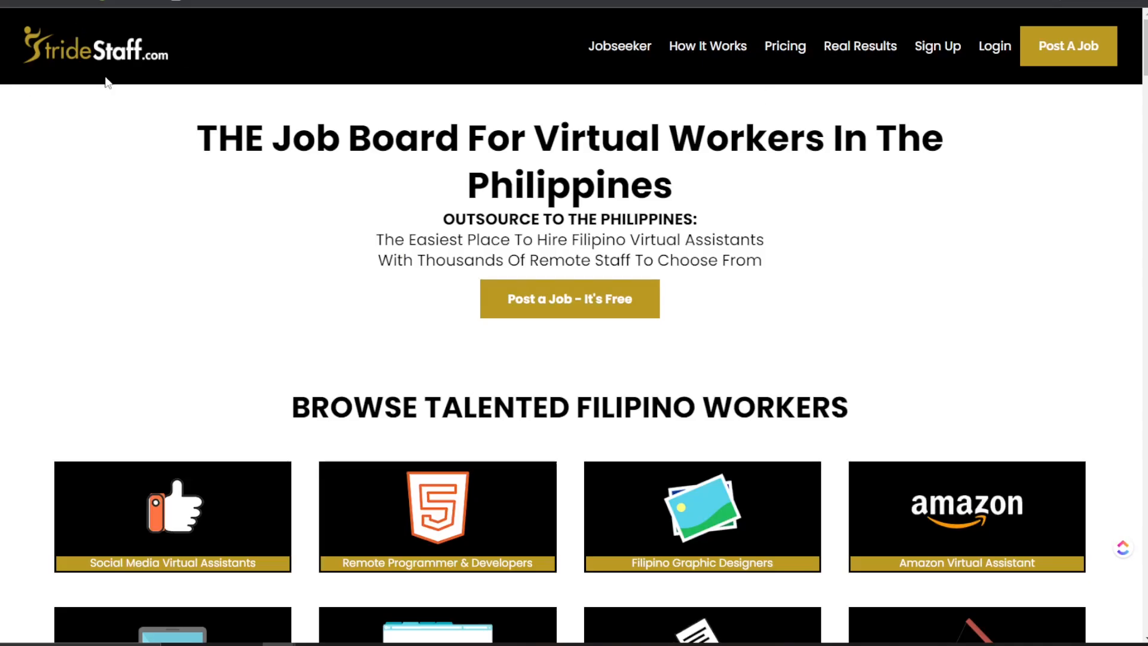
Examine the StrideStaff.com home page, covering its worker categories, full-time rates, pricing plans and headline
scroll(209, 189, down, 2)
scroll(210, 189, down, 20)
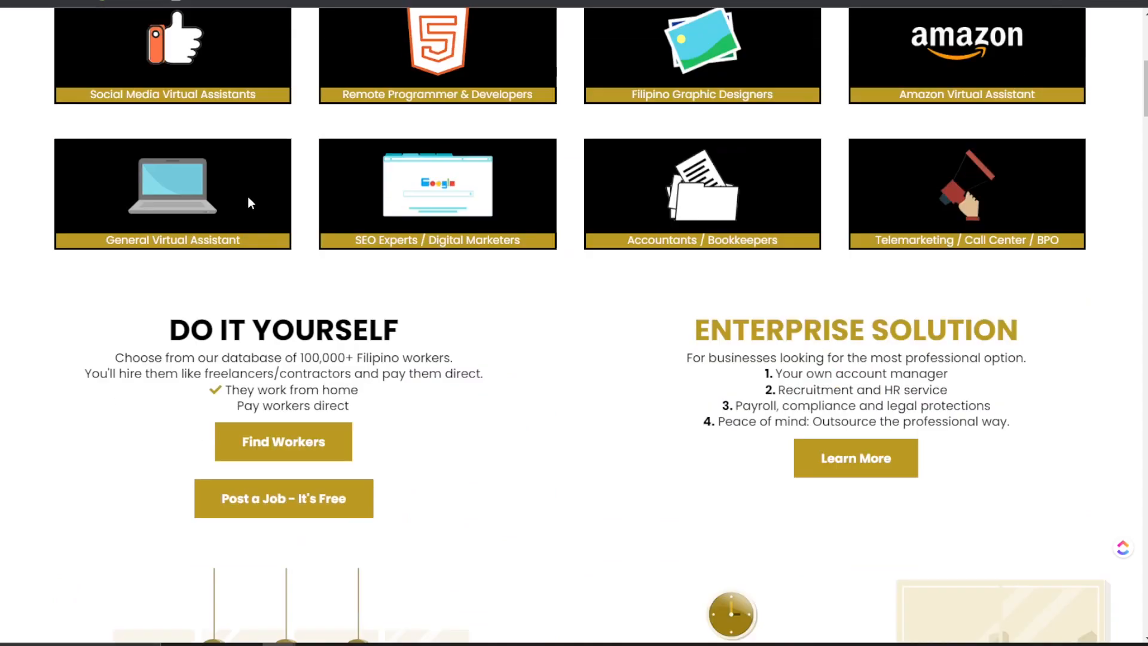
scroll(381, 237, down, 8)
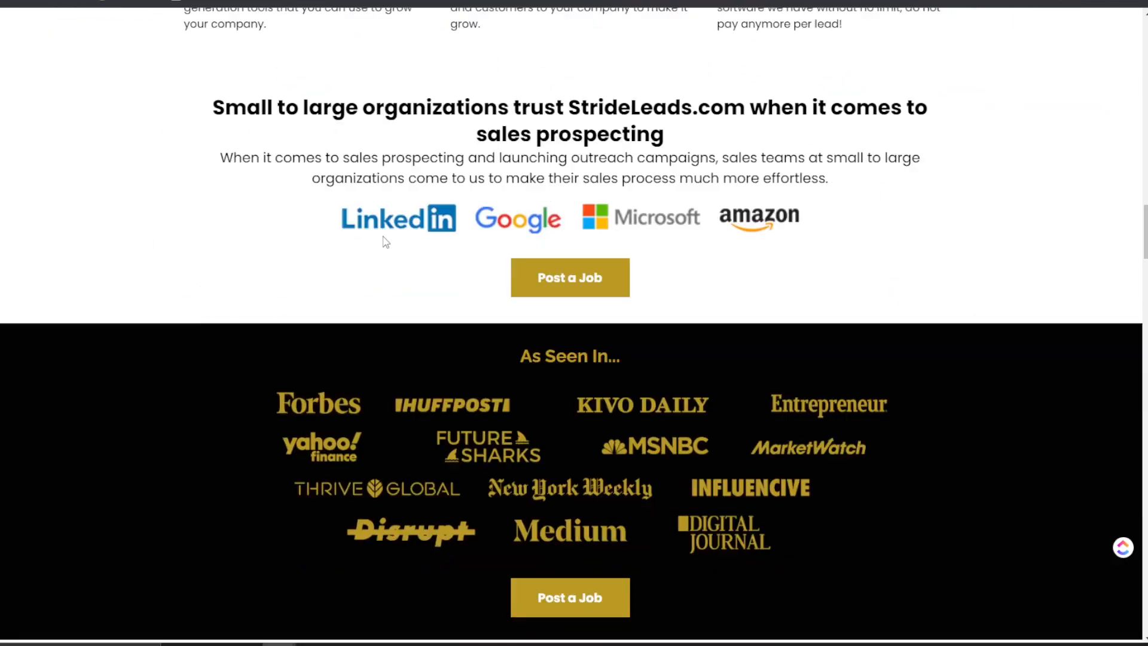
scroll(391, 235, down, 9)
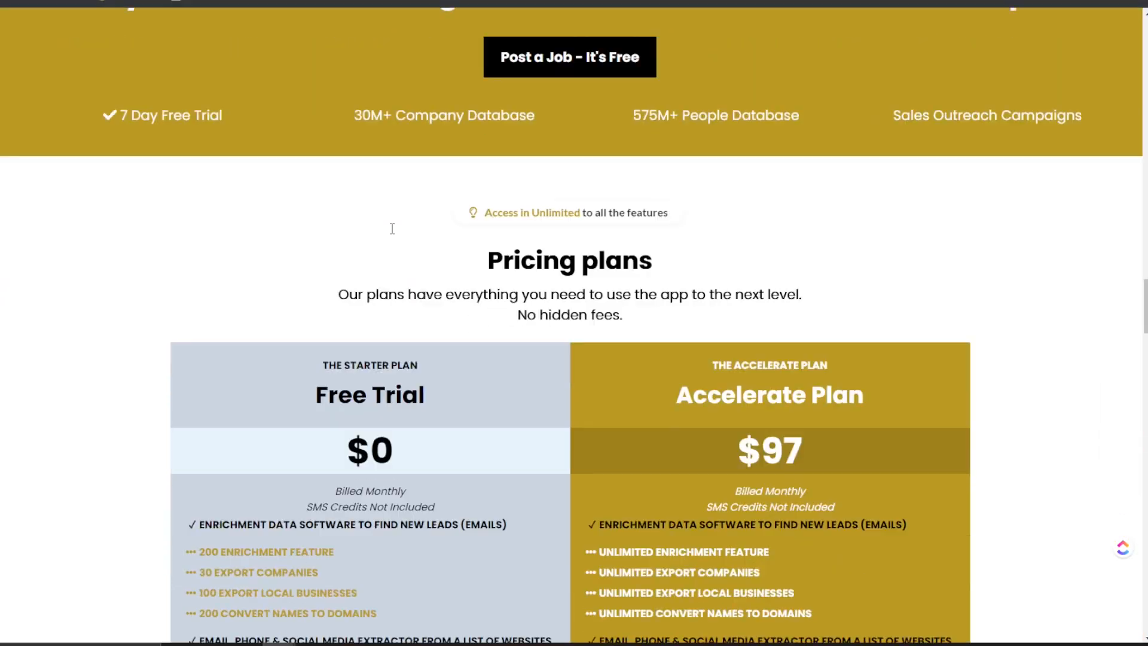
scroll(394, 236, up, 20)
scroll(394, 236, up, 20)
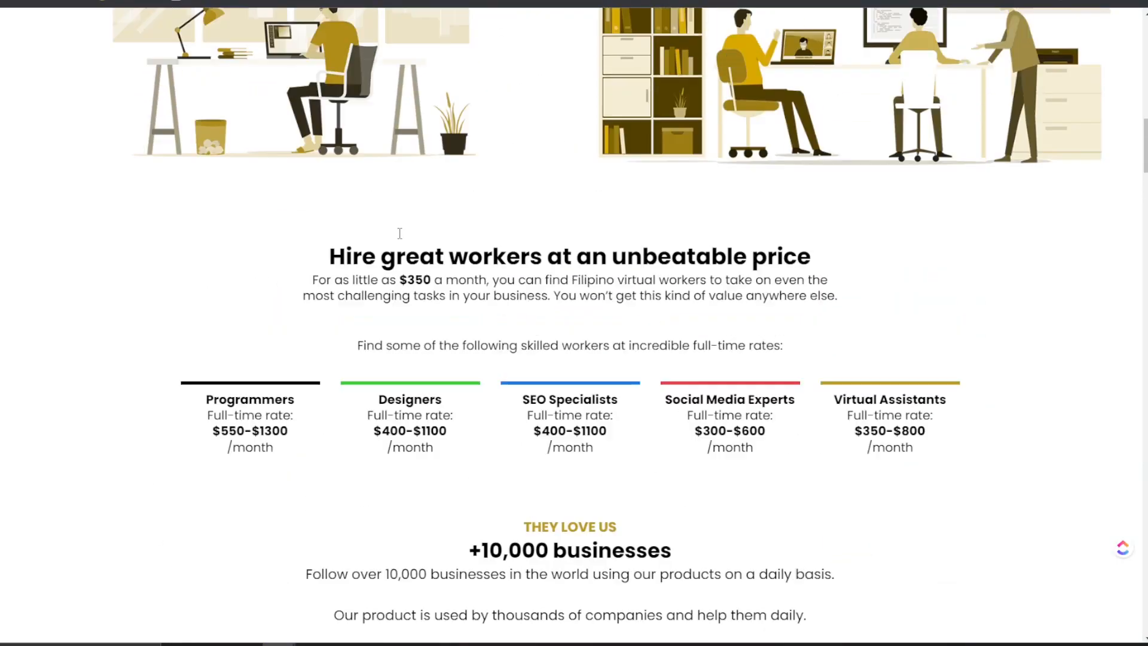
drag(296, 122, 509, 142)
click(509, 142)
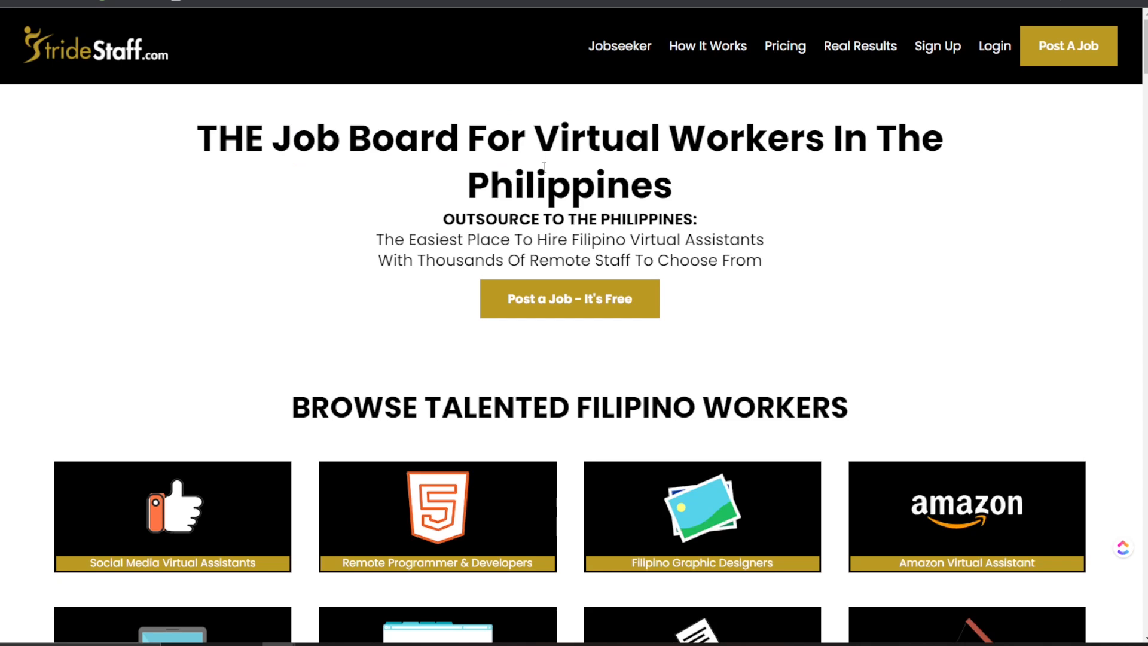